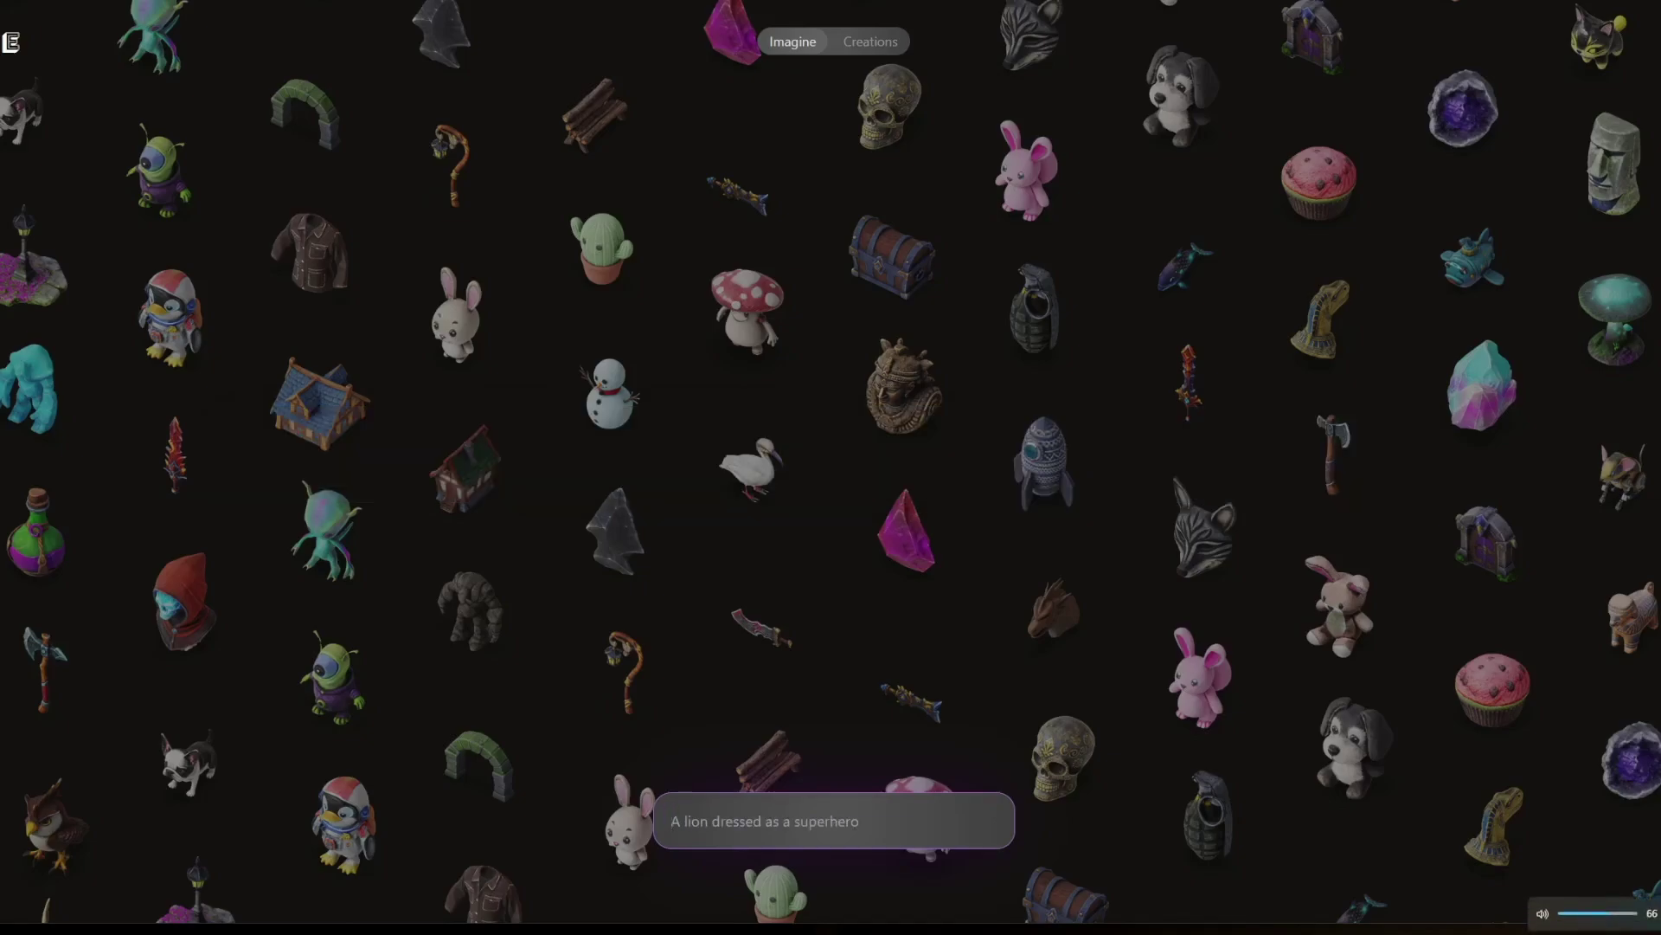
# Generate 3D models from the prompt "A anime figurine statues of a woman monster, 4K, High resolution. octane renderer, realistic".
pyautogui.click(672, 821)
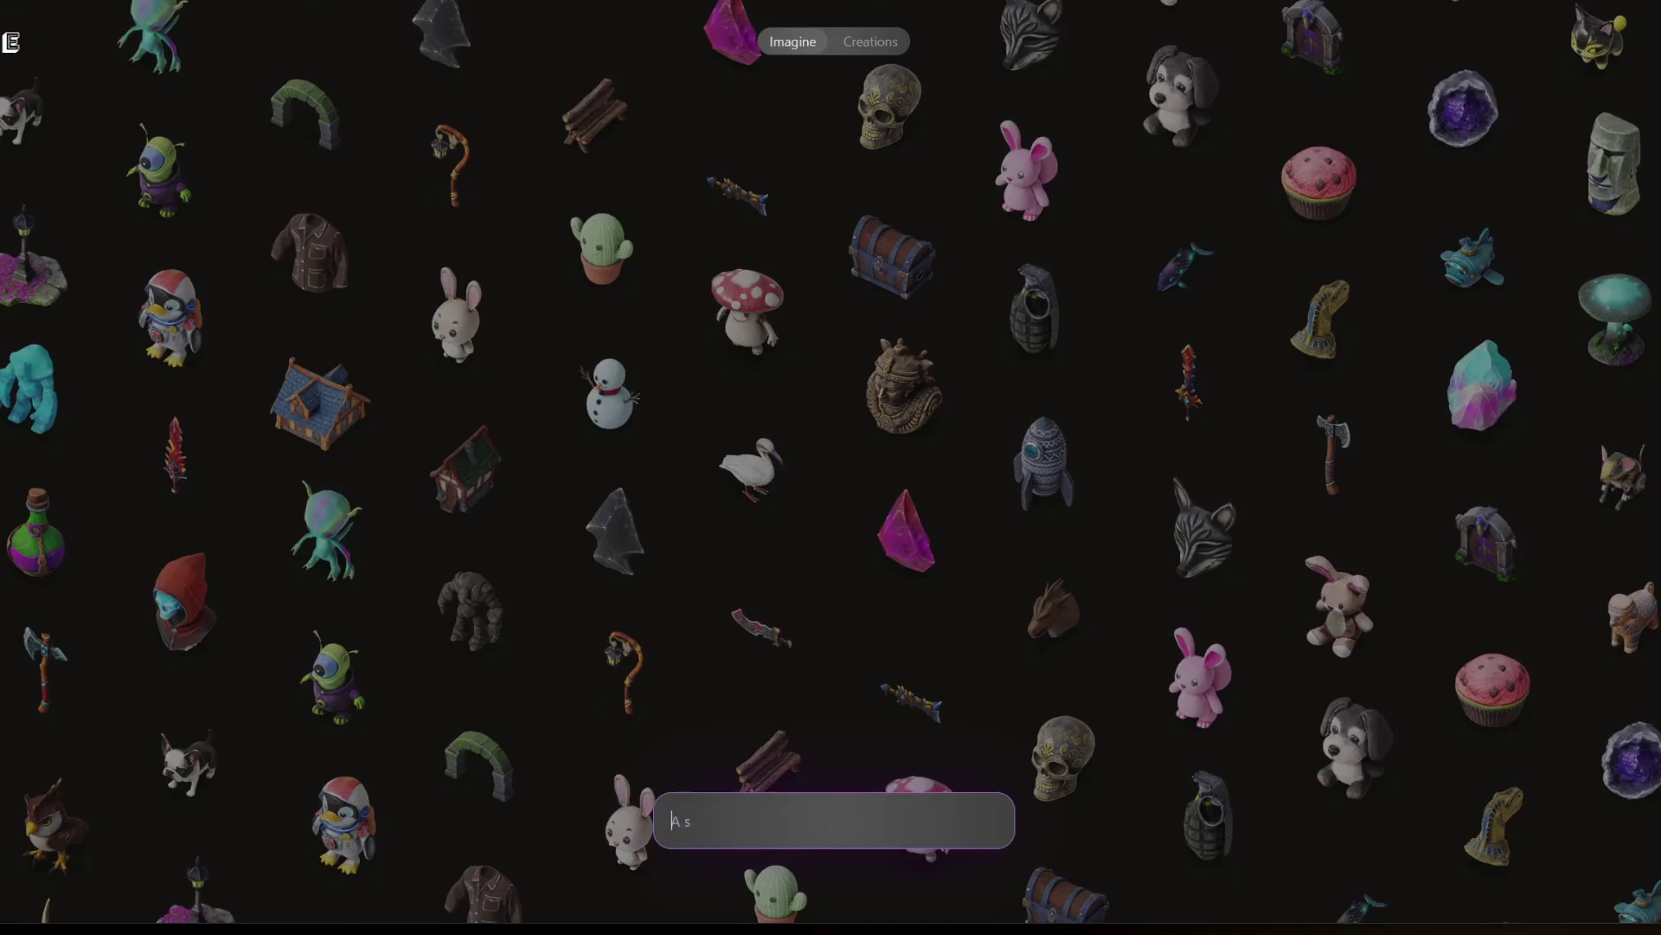
pyautogui.write('a anime')
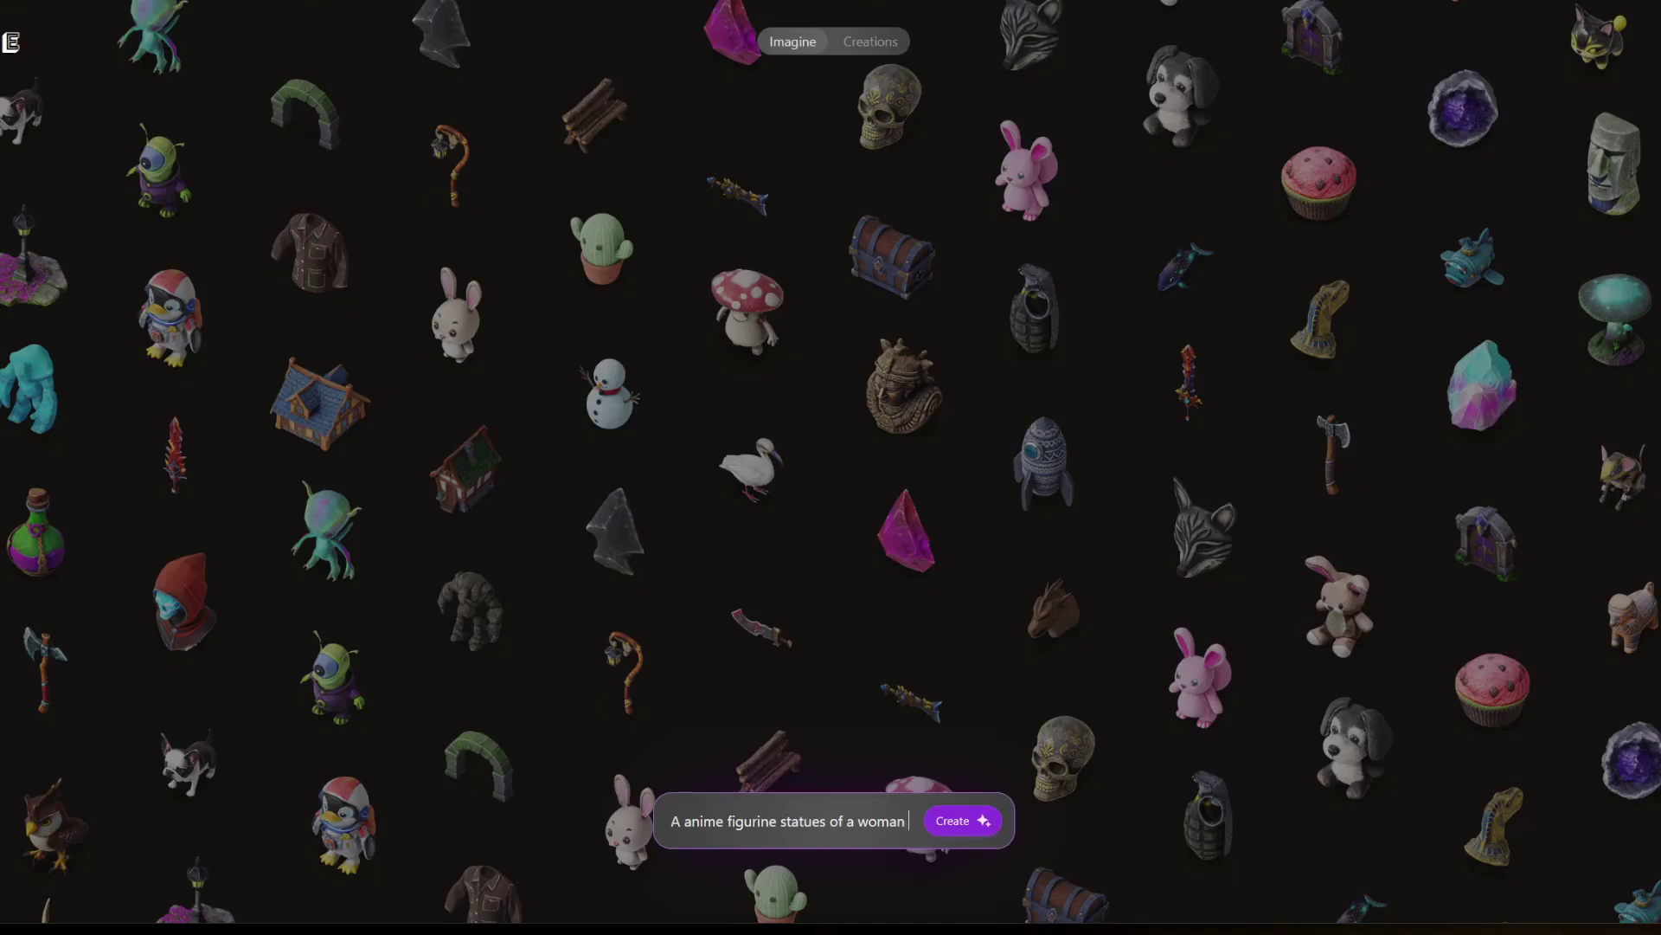
pyautogui.write('monster')
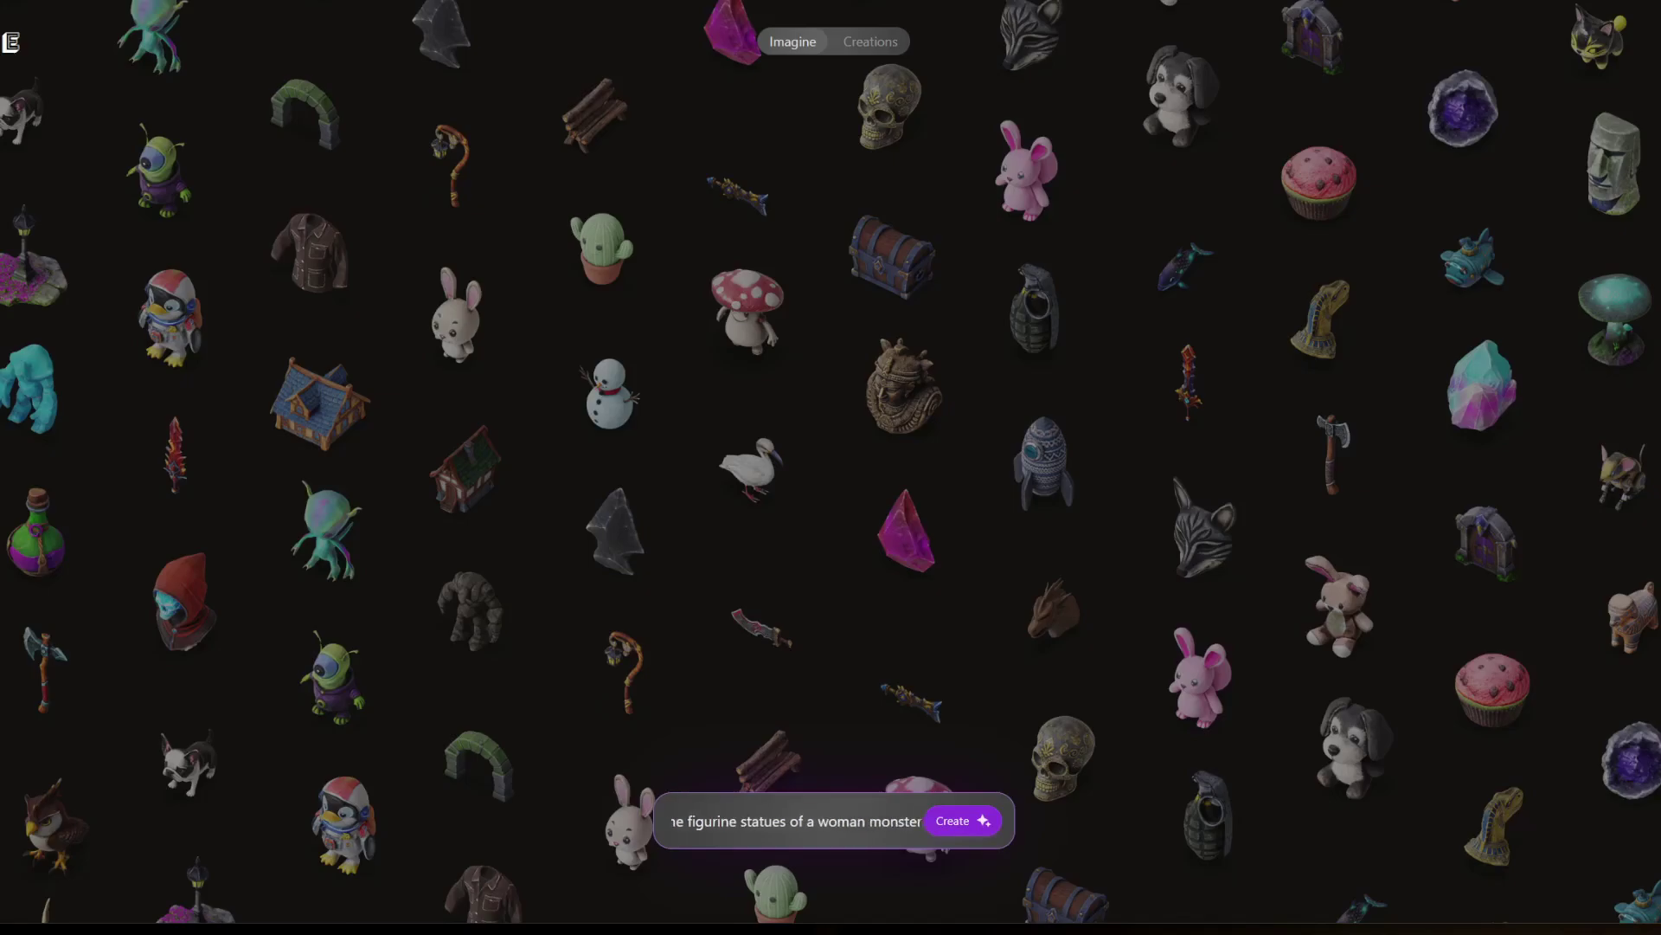
pyautogui.write(', ')
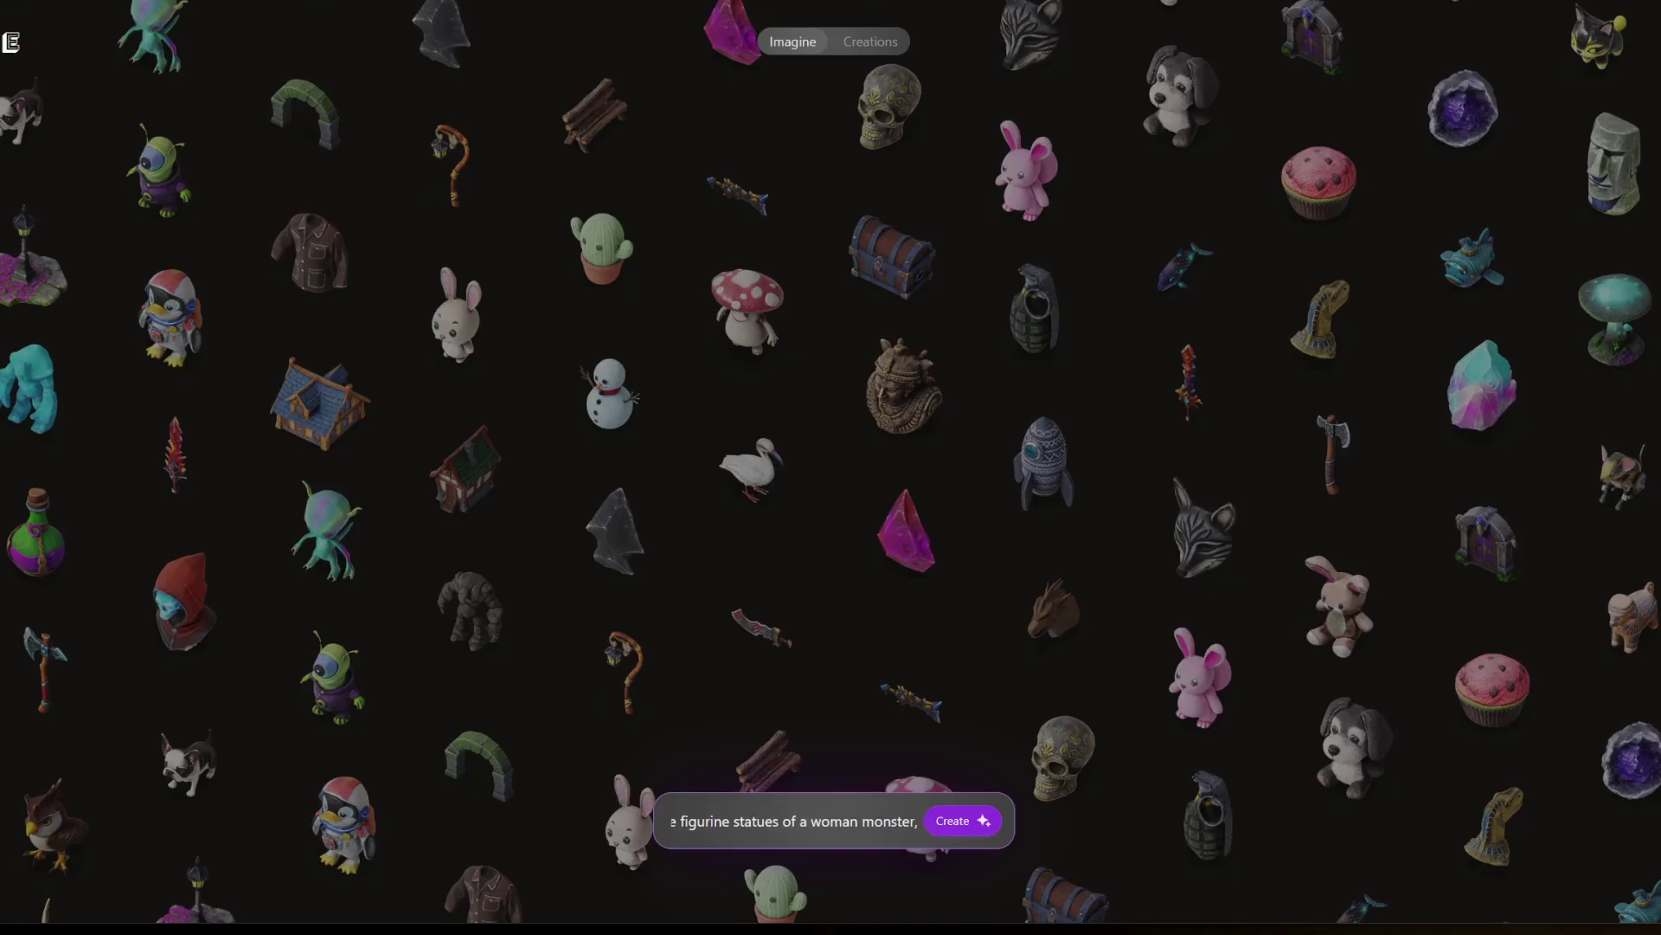
pyautogui.write('4K')
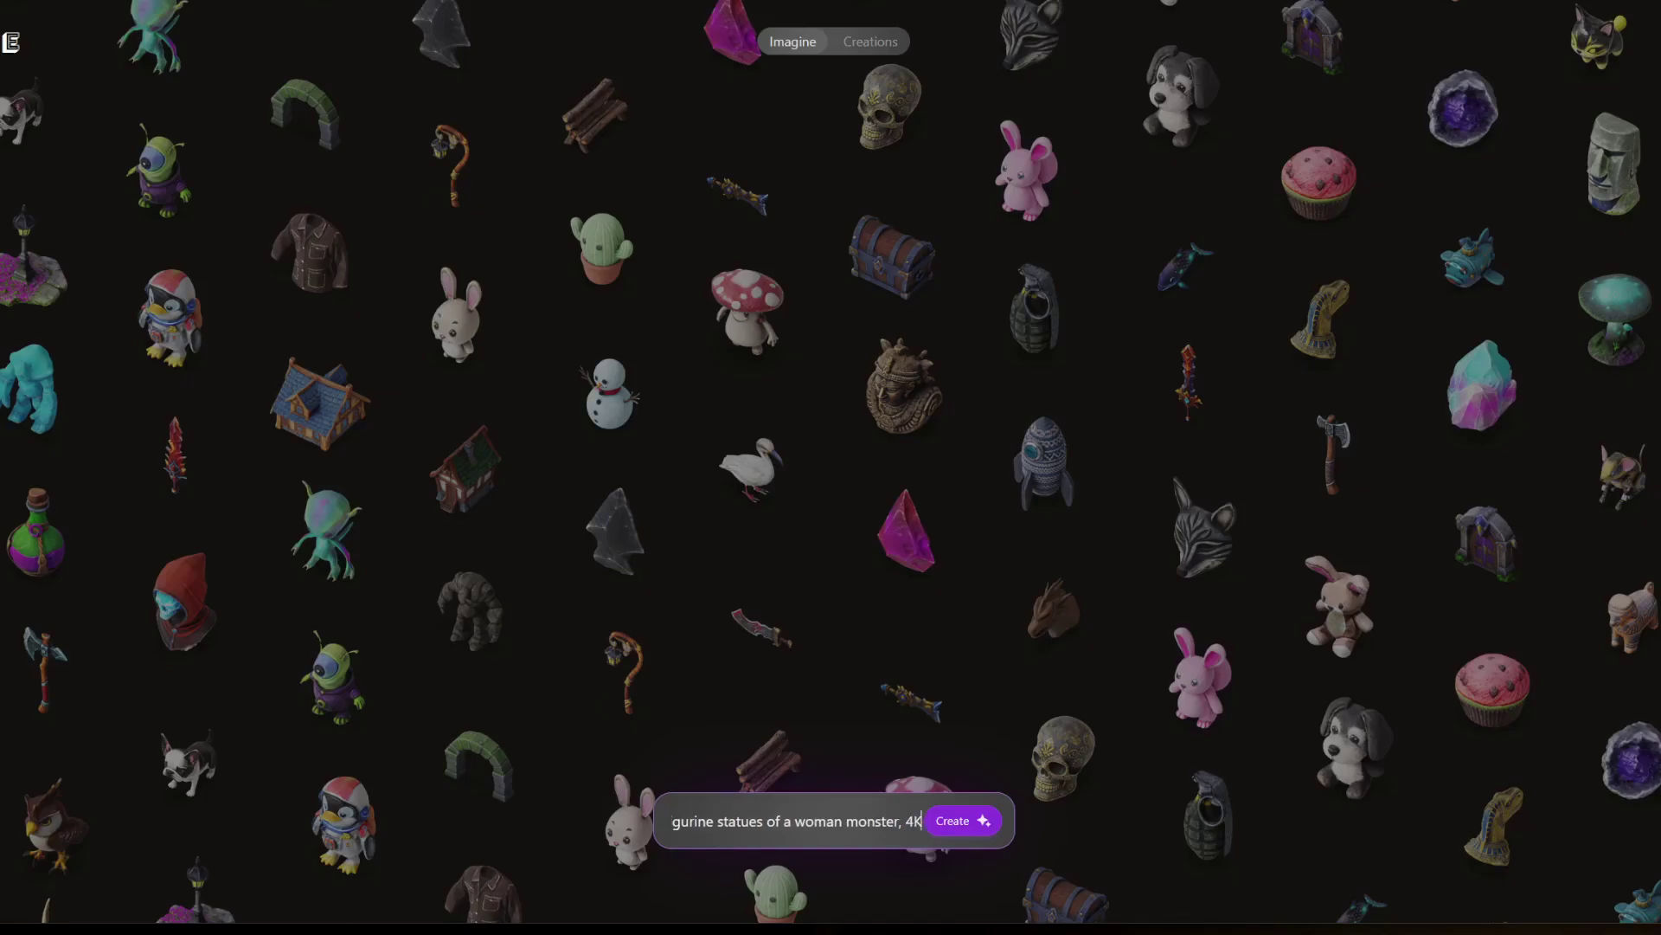
pyautogui.write(', H')
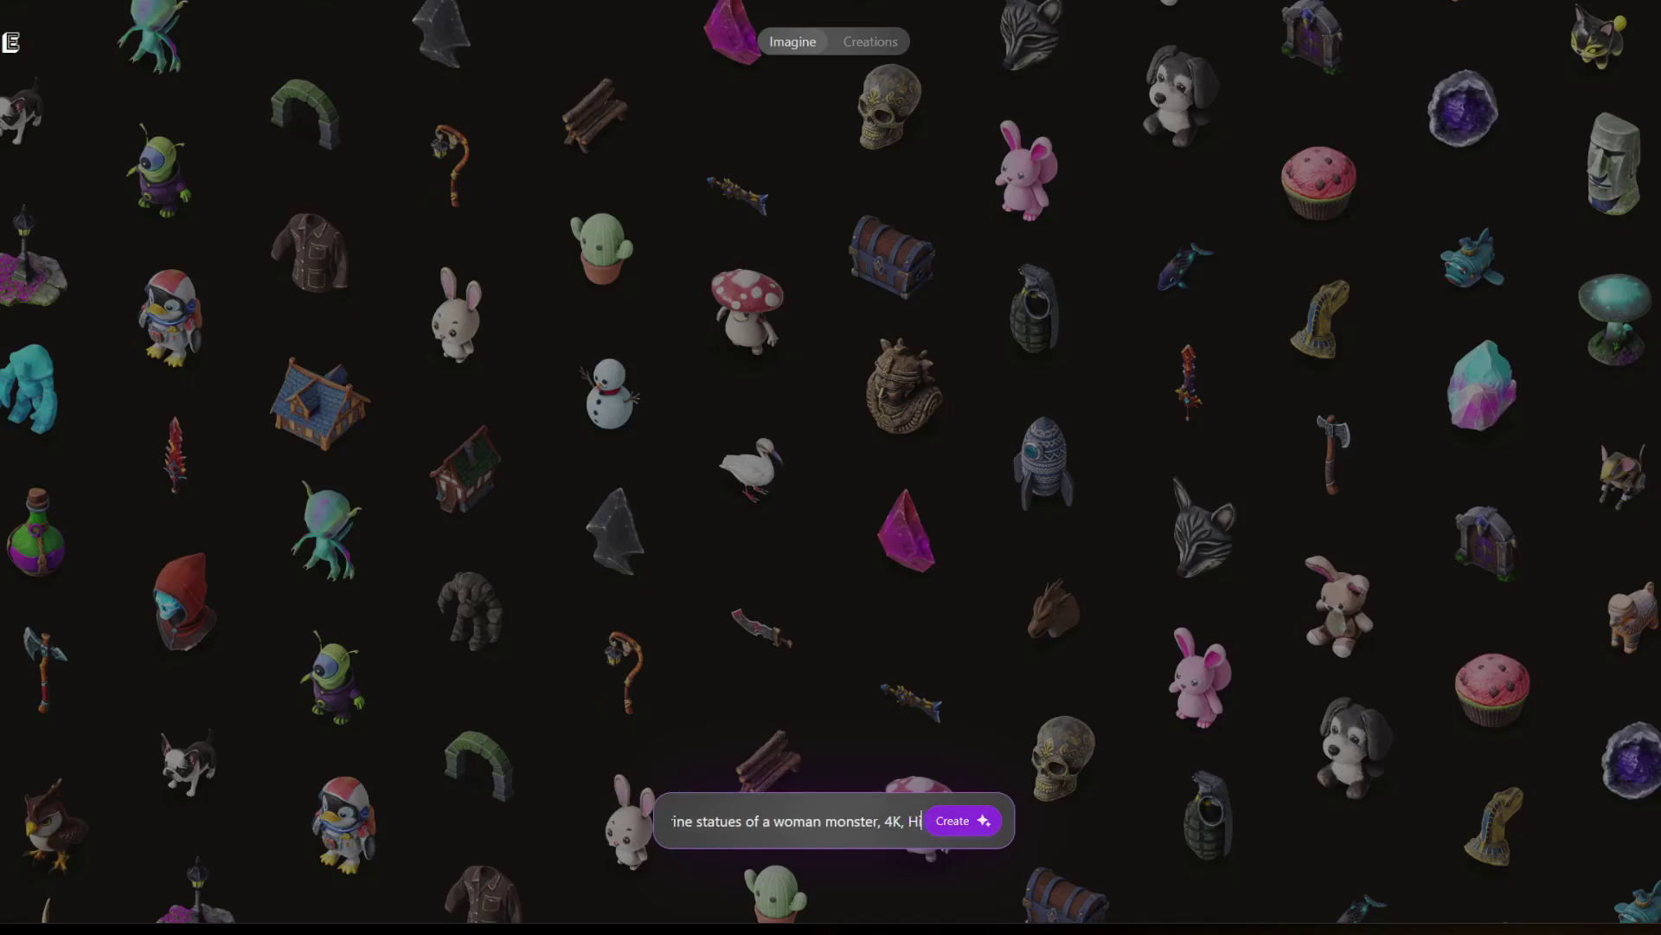
pyautogui.write('igh')
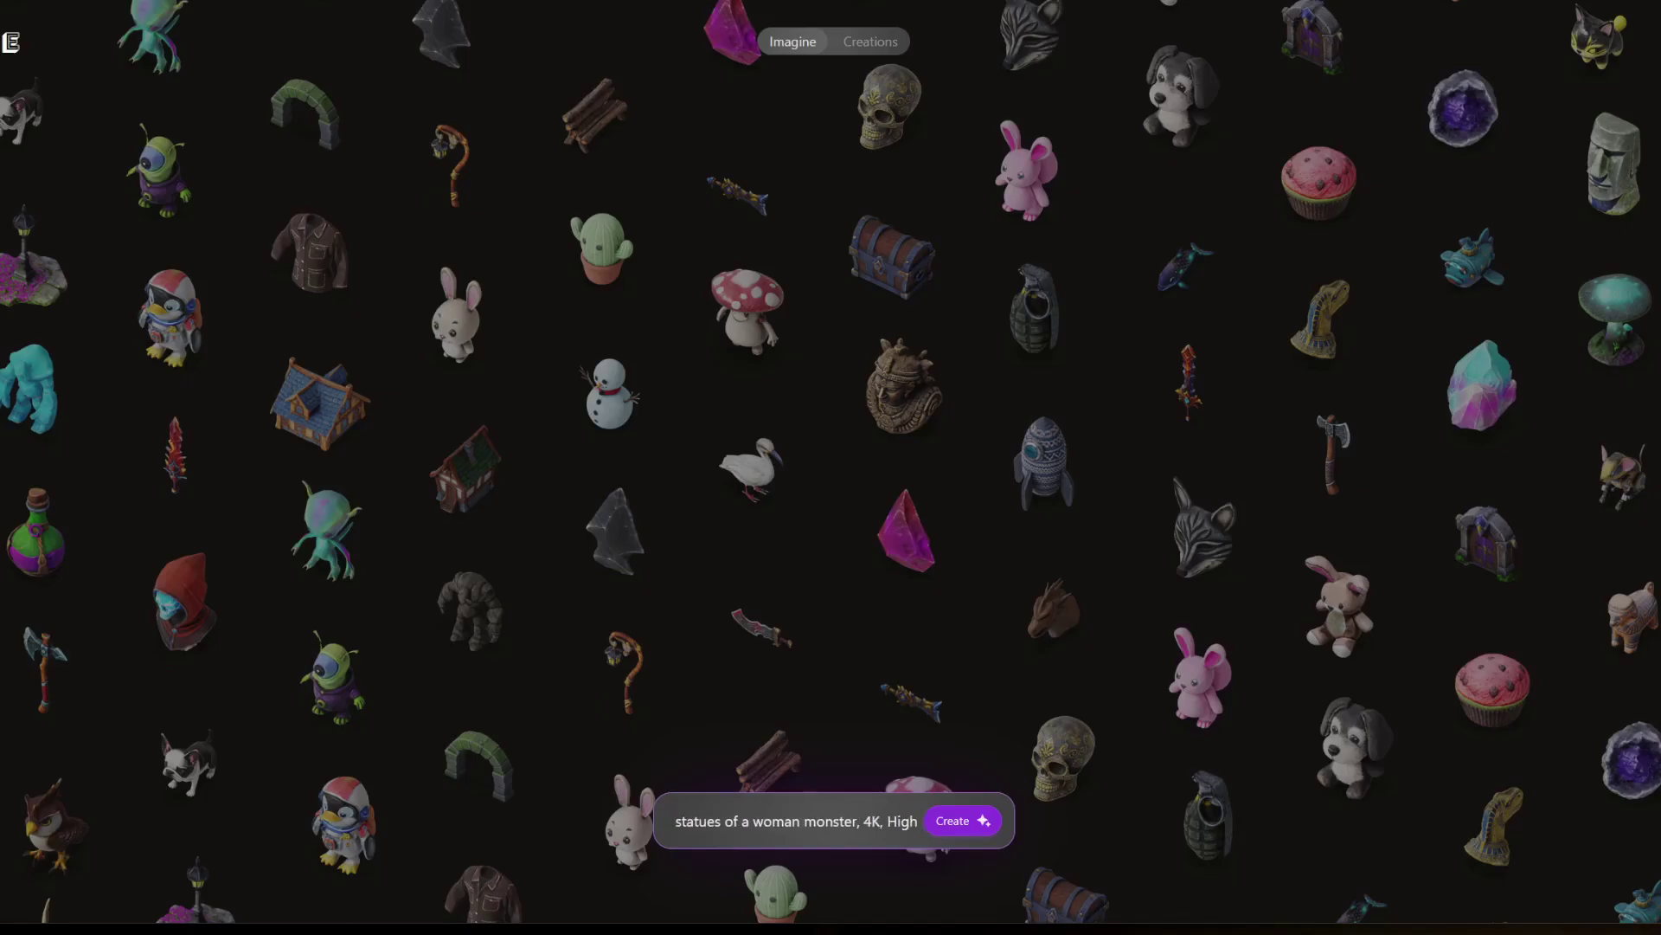
pyautogui.write(' resolutio')
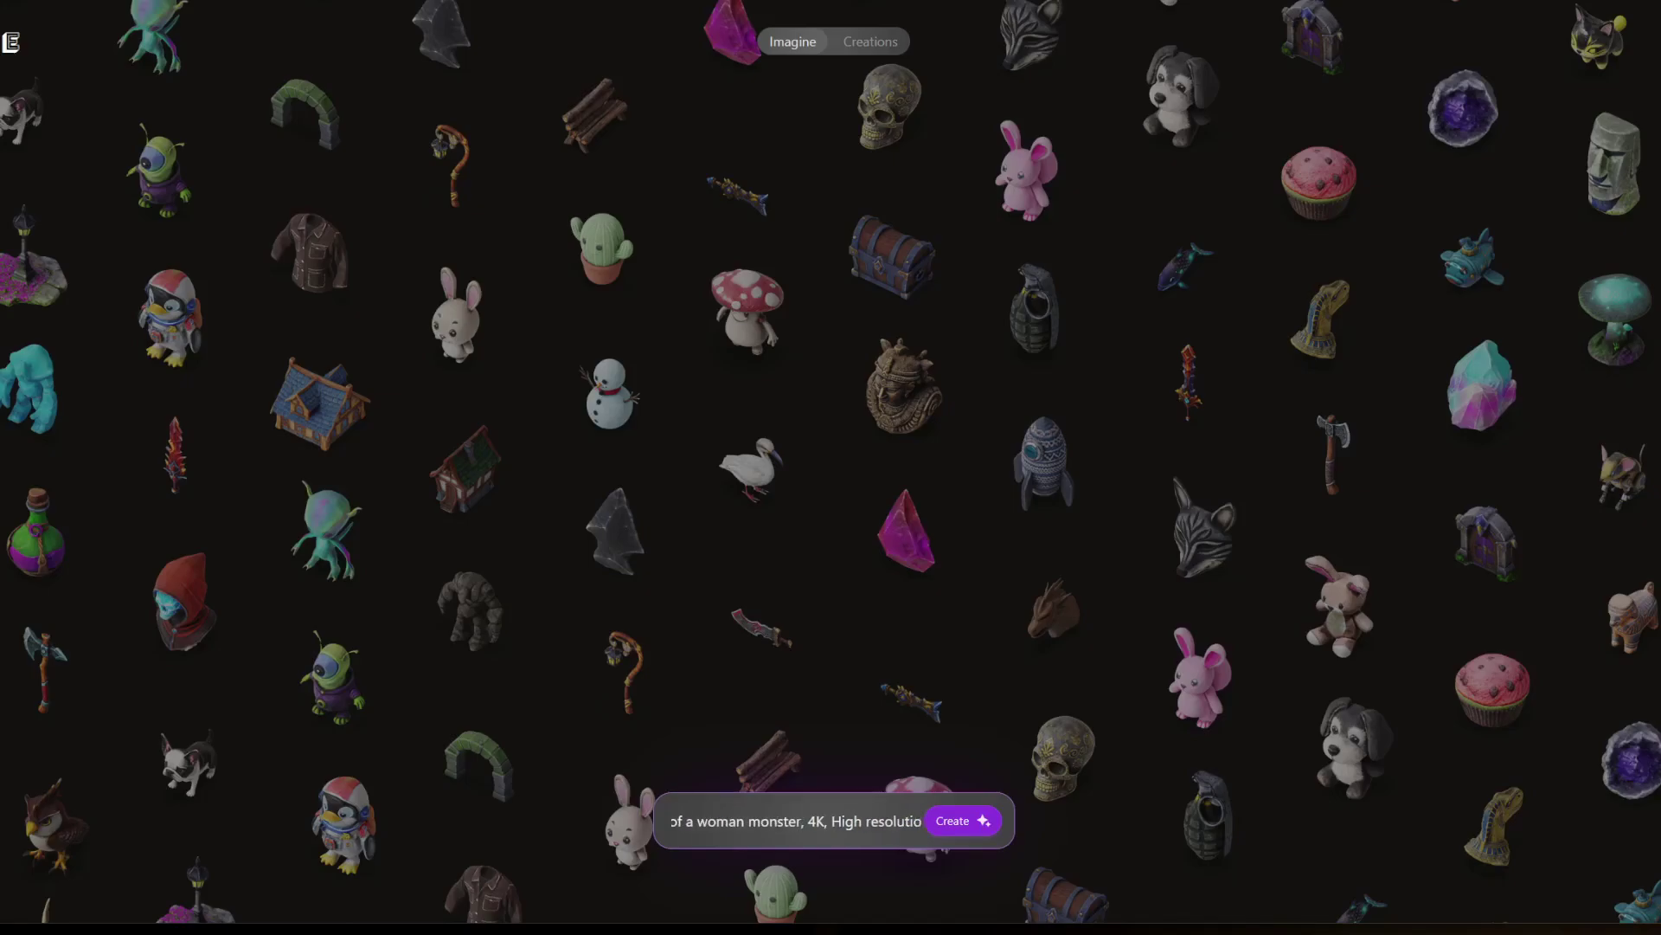
pyautogui.write('n. ocane')
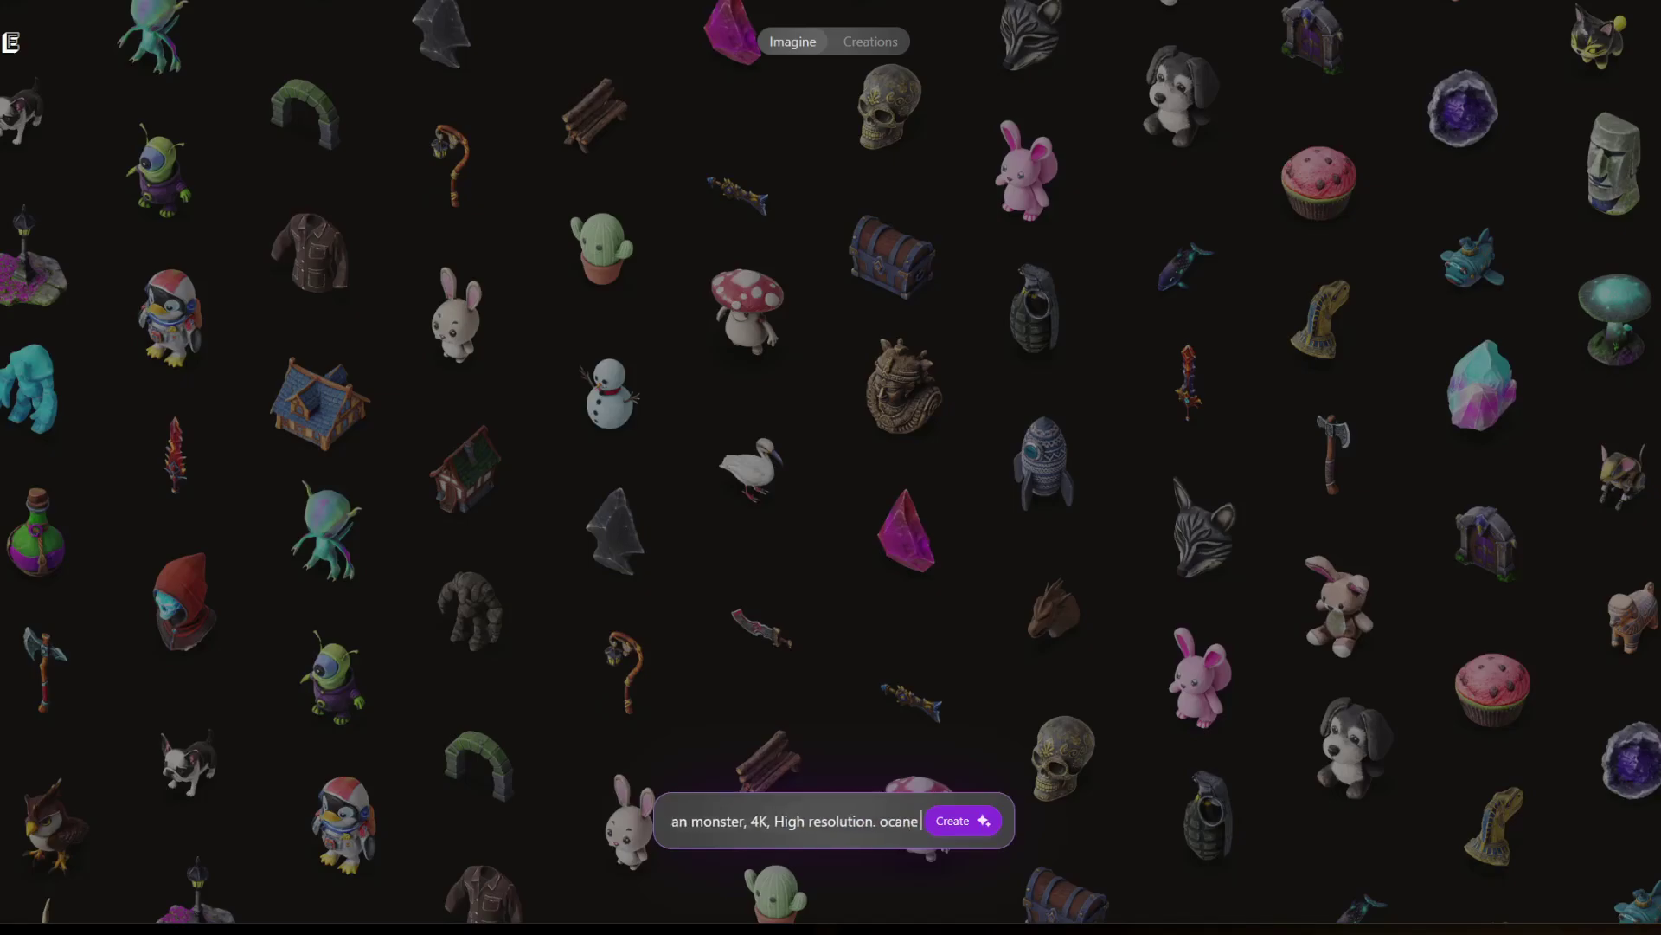
pyautogui.press('BackSpace')
pyautogui.press('BackSpace')
pyautogui.press('BackSpace')
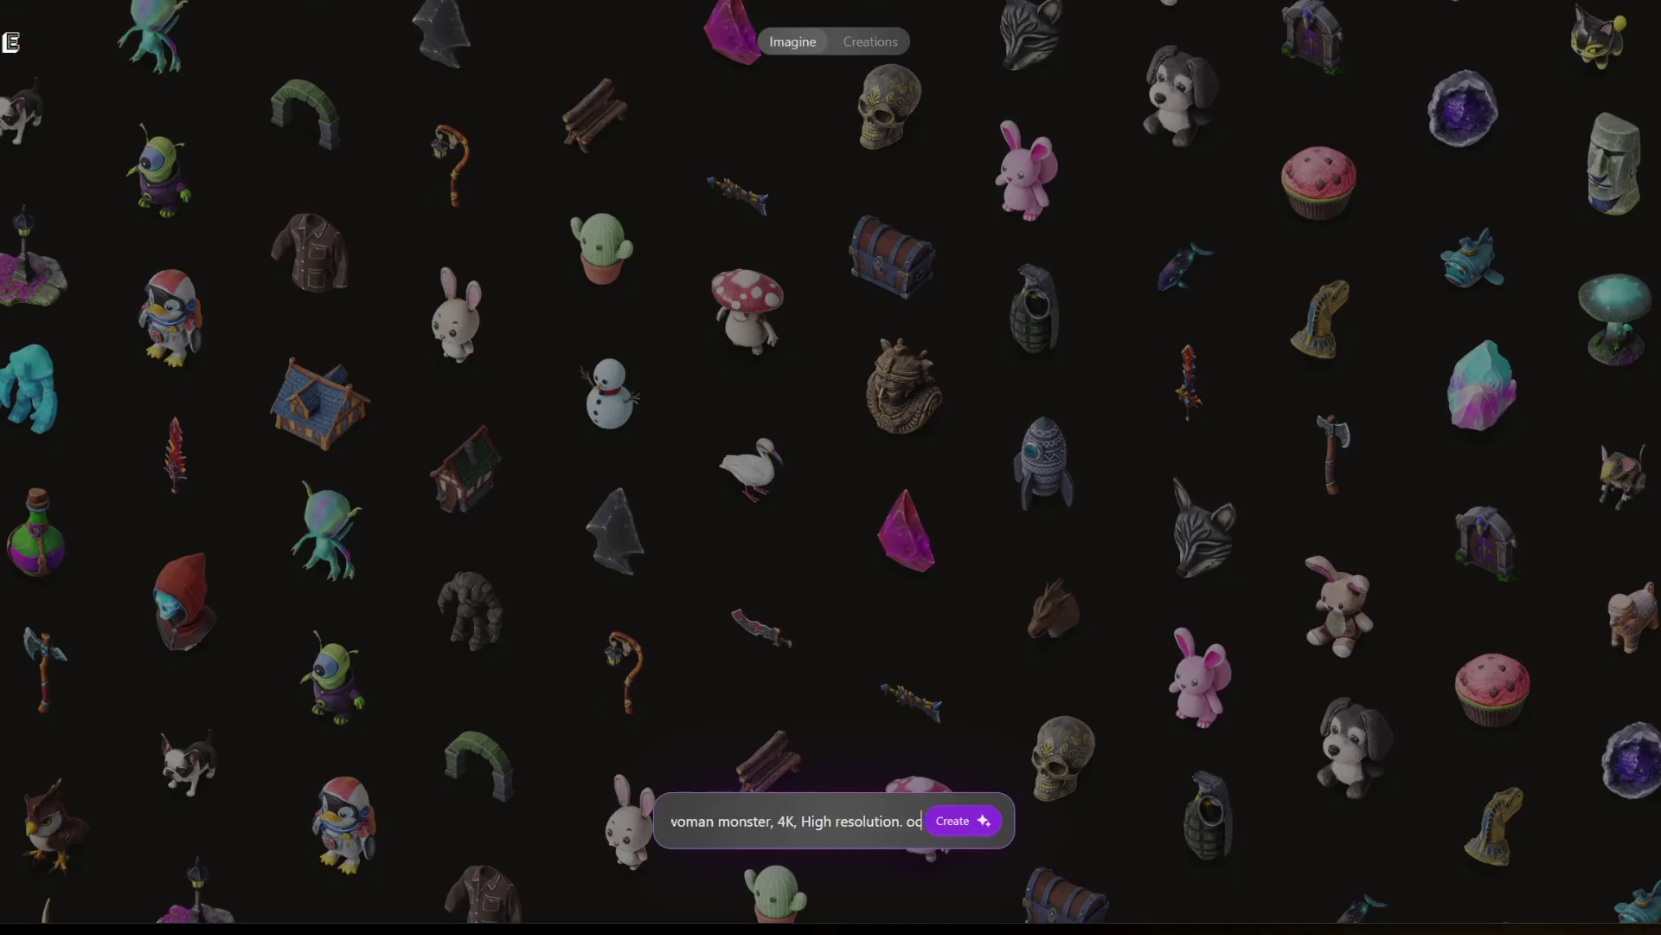
pyautogui.write('tane rend')
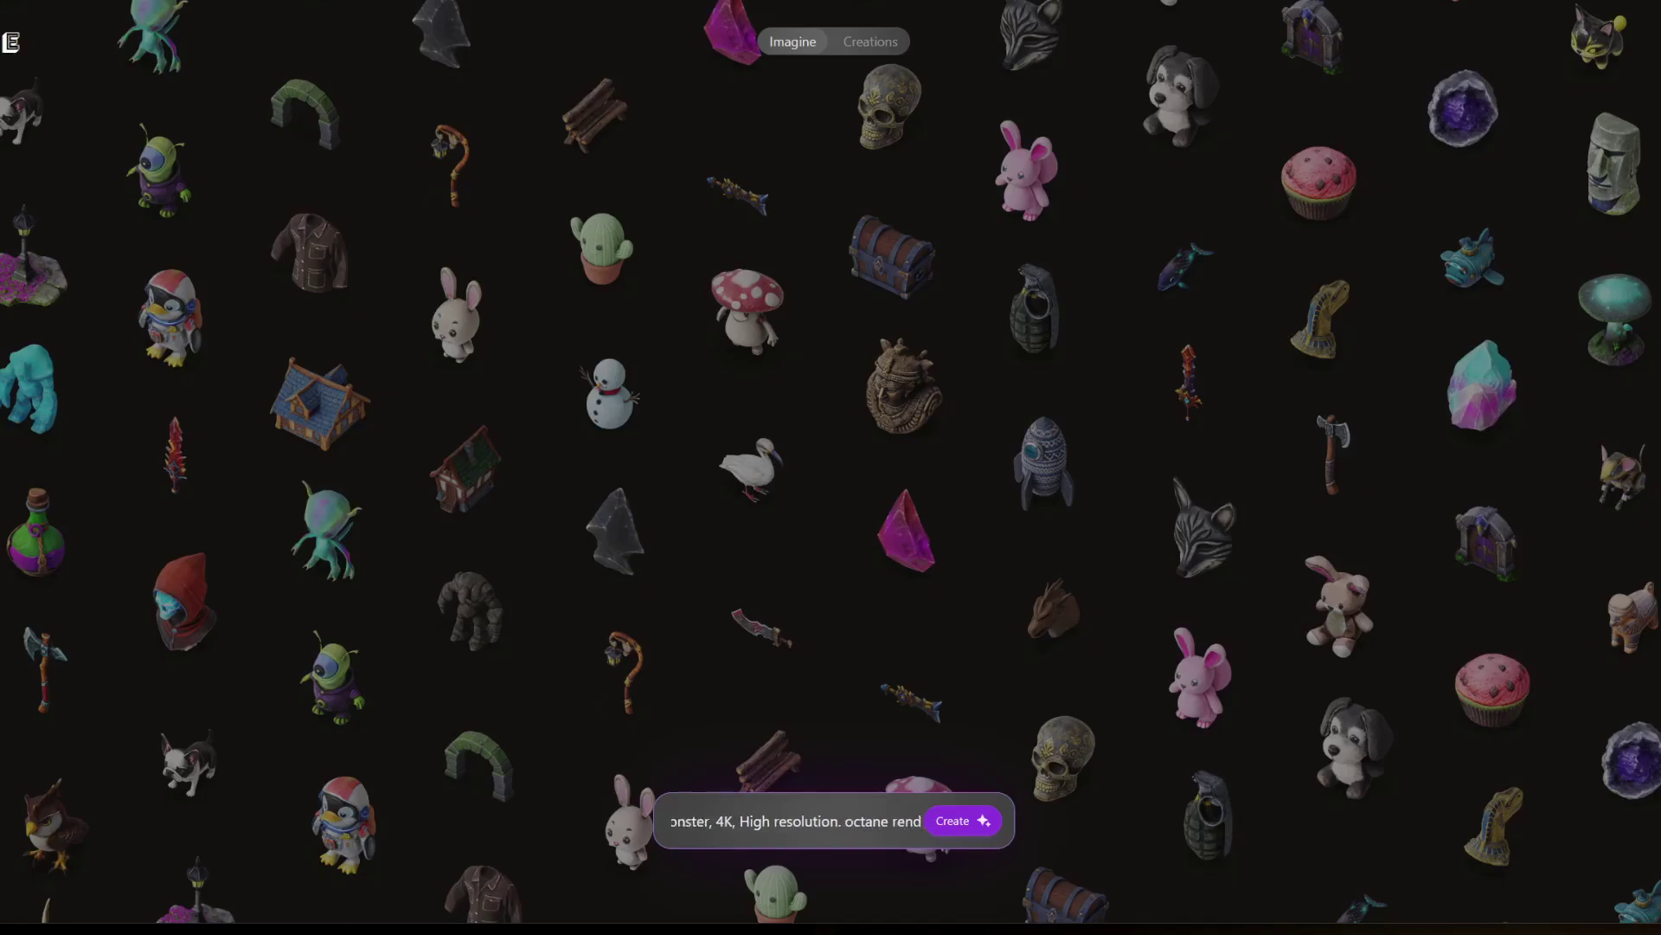
pyautogui.write('erer')
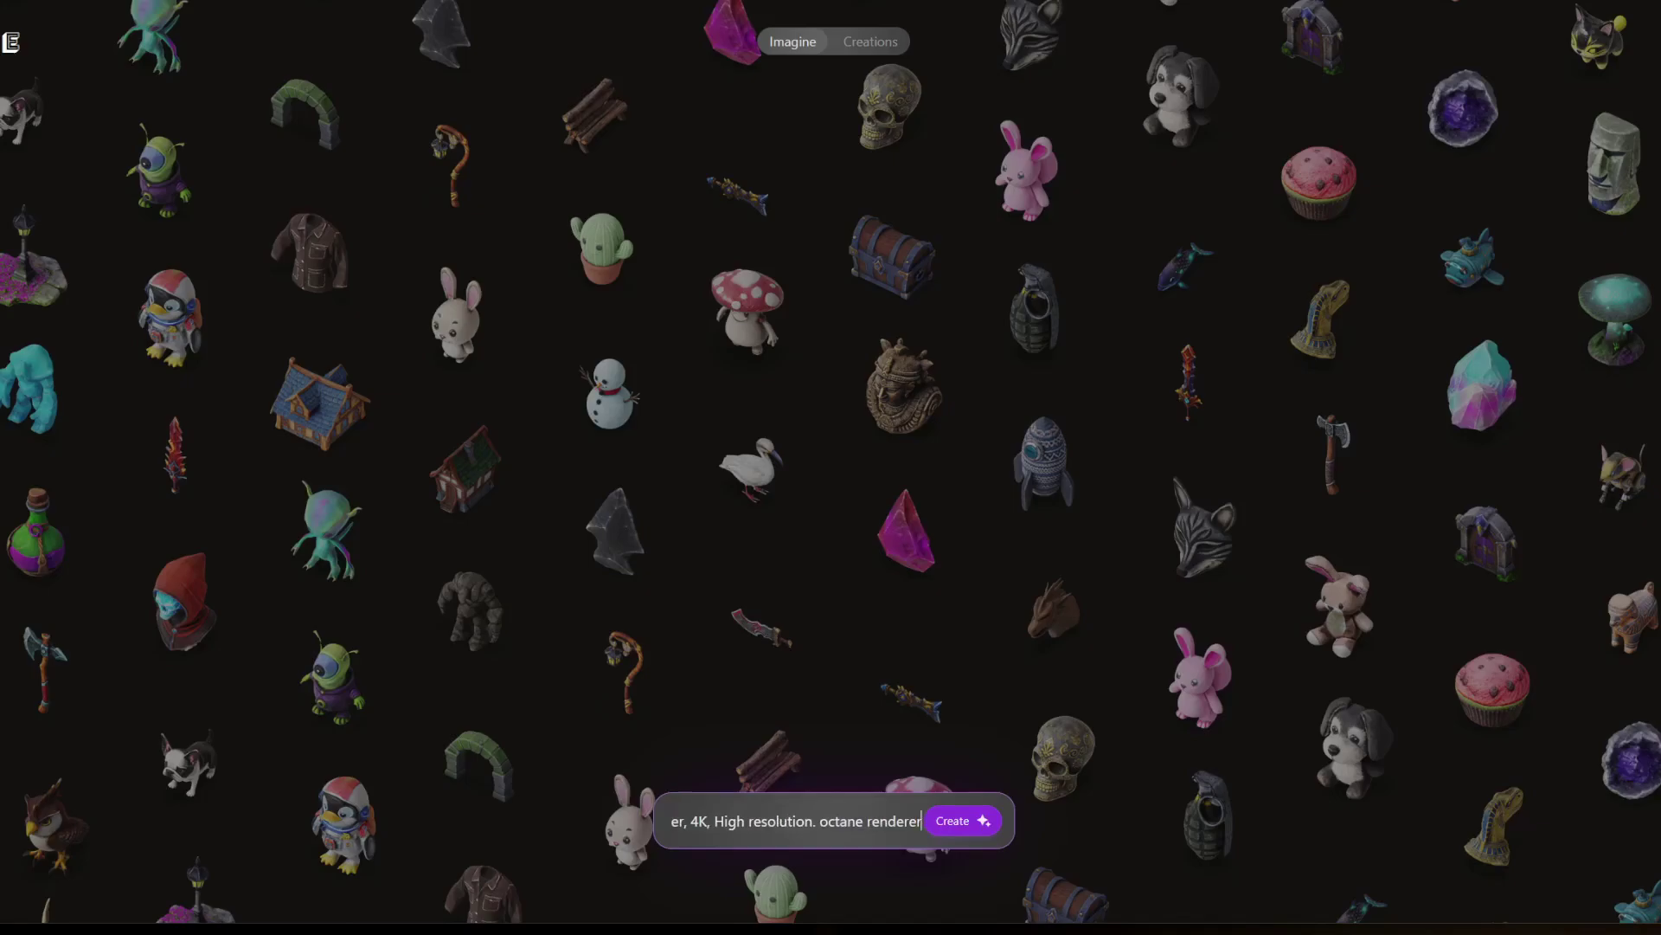
pyautogui.write(', ')
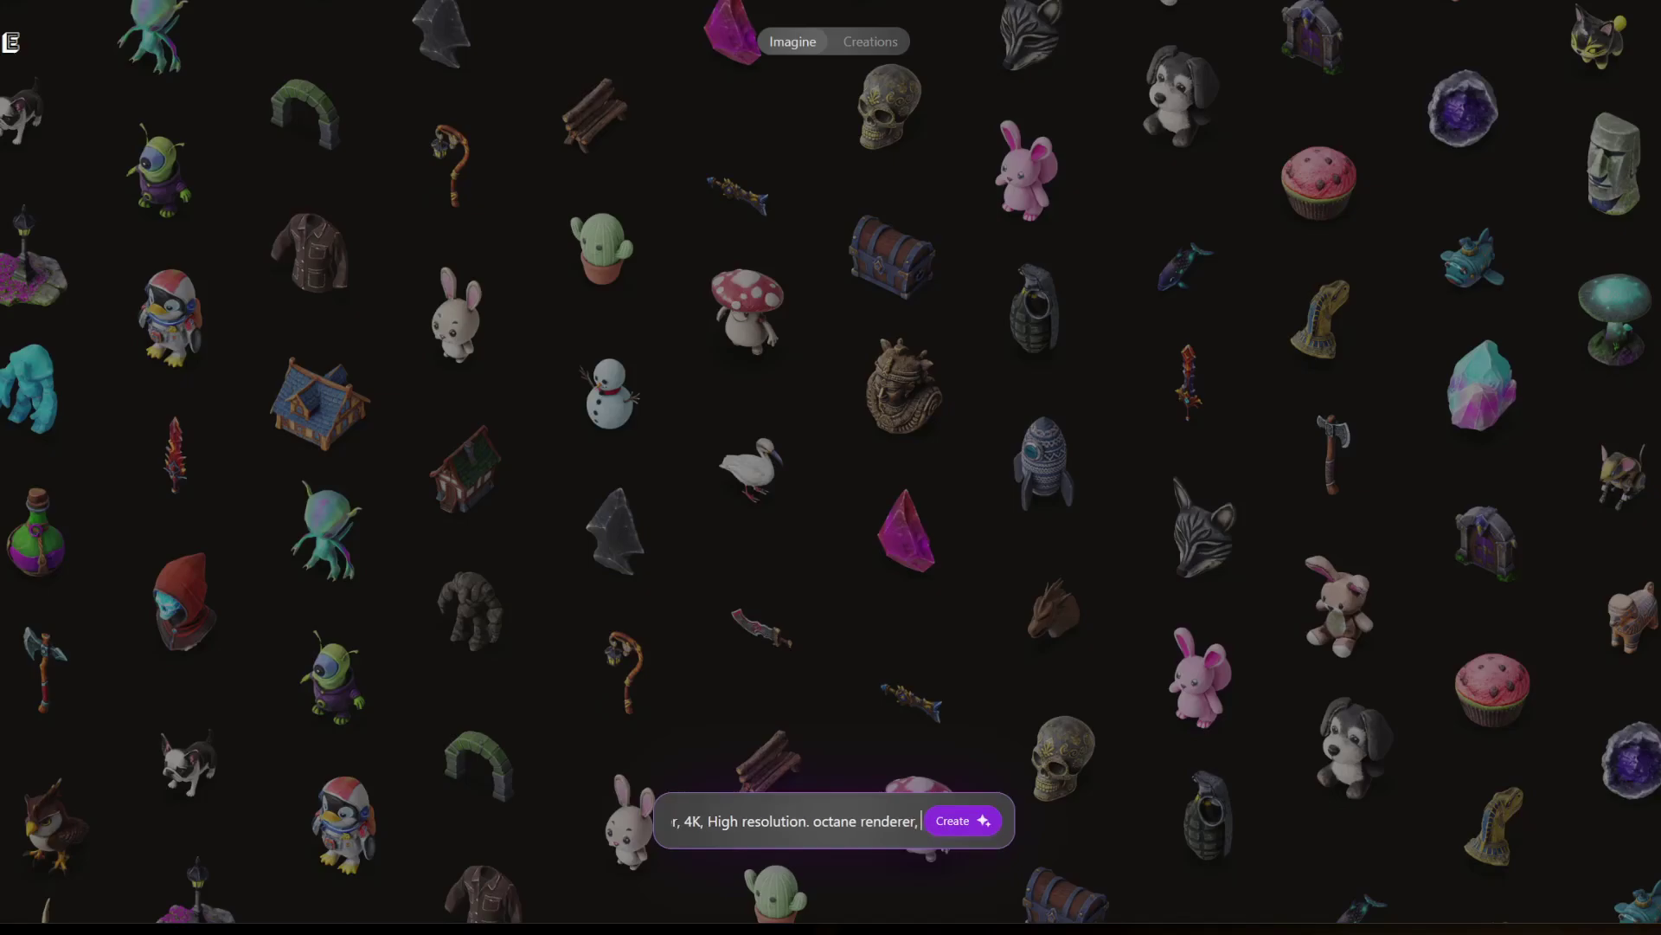
pyautogui.write('realistic')
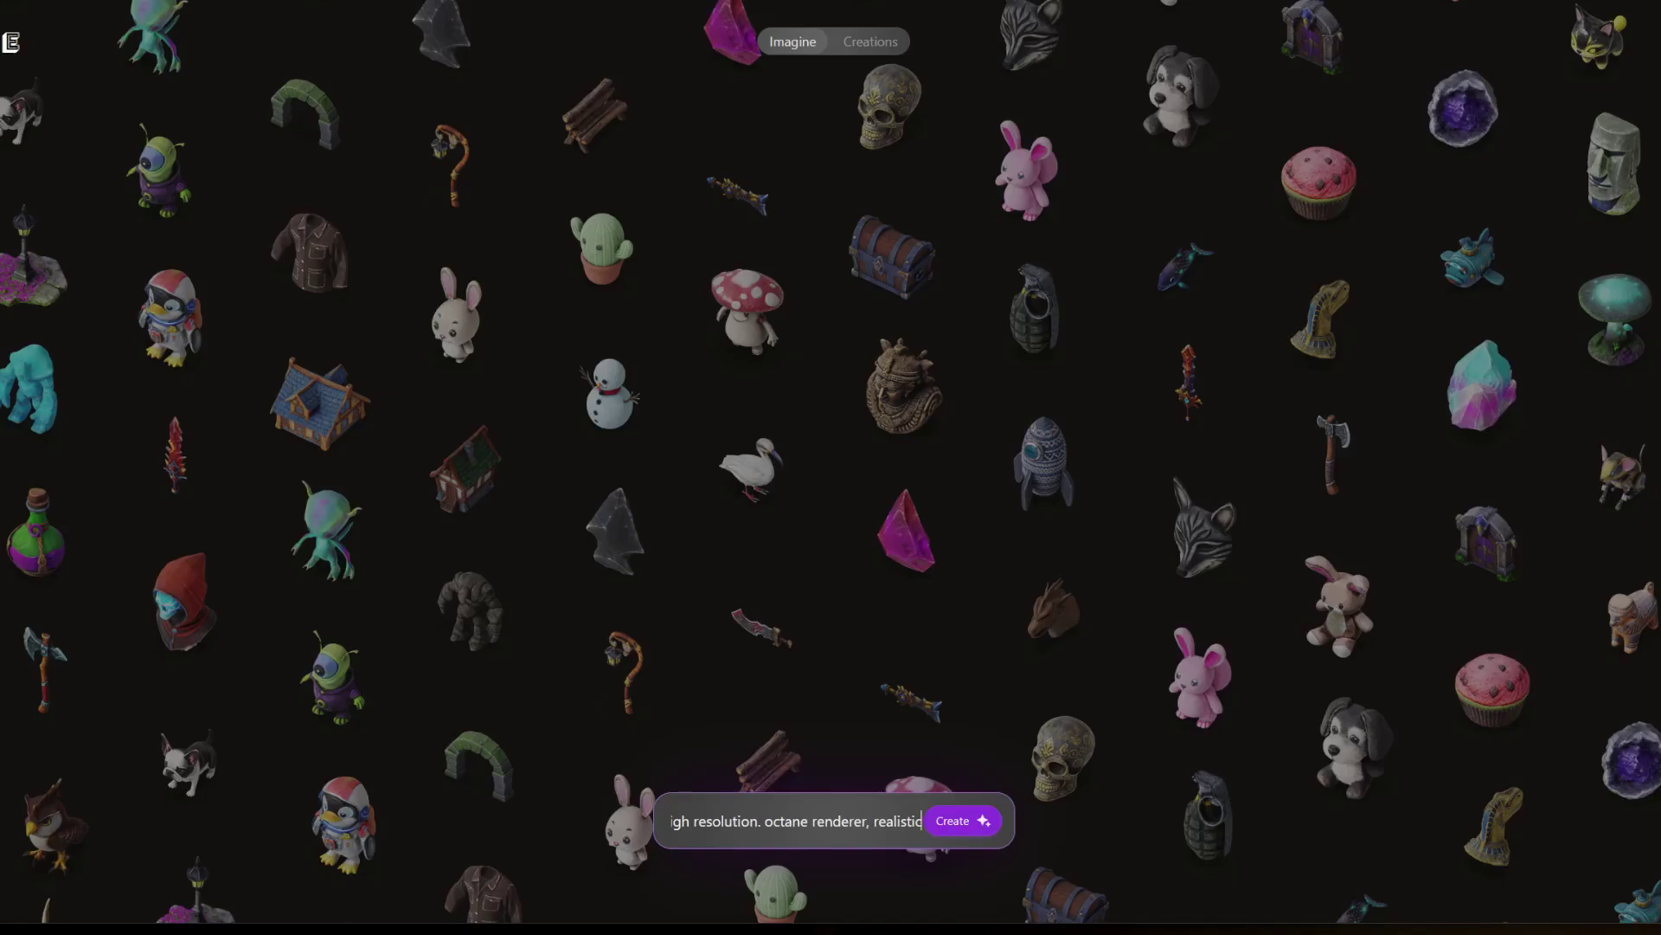
pyautogui.press('Return')
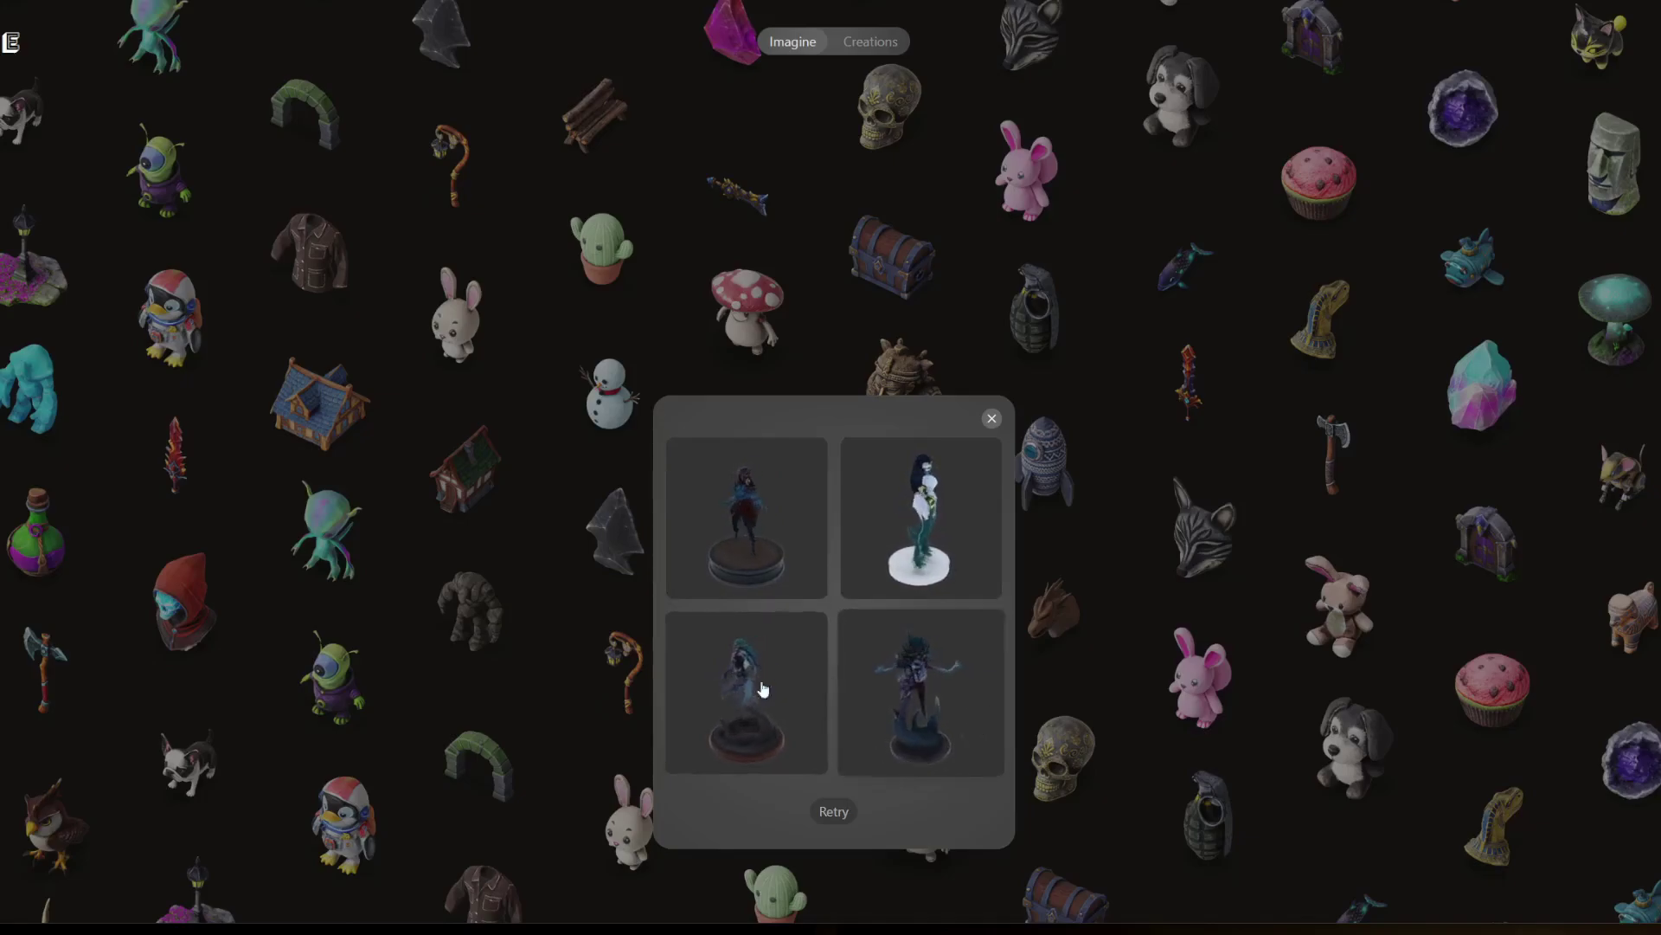
# Inspect the generated figurine with outstretched arms and a curling tentacle up close and from behind, and close its preview.
pyautogui.click(907, 695)
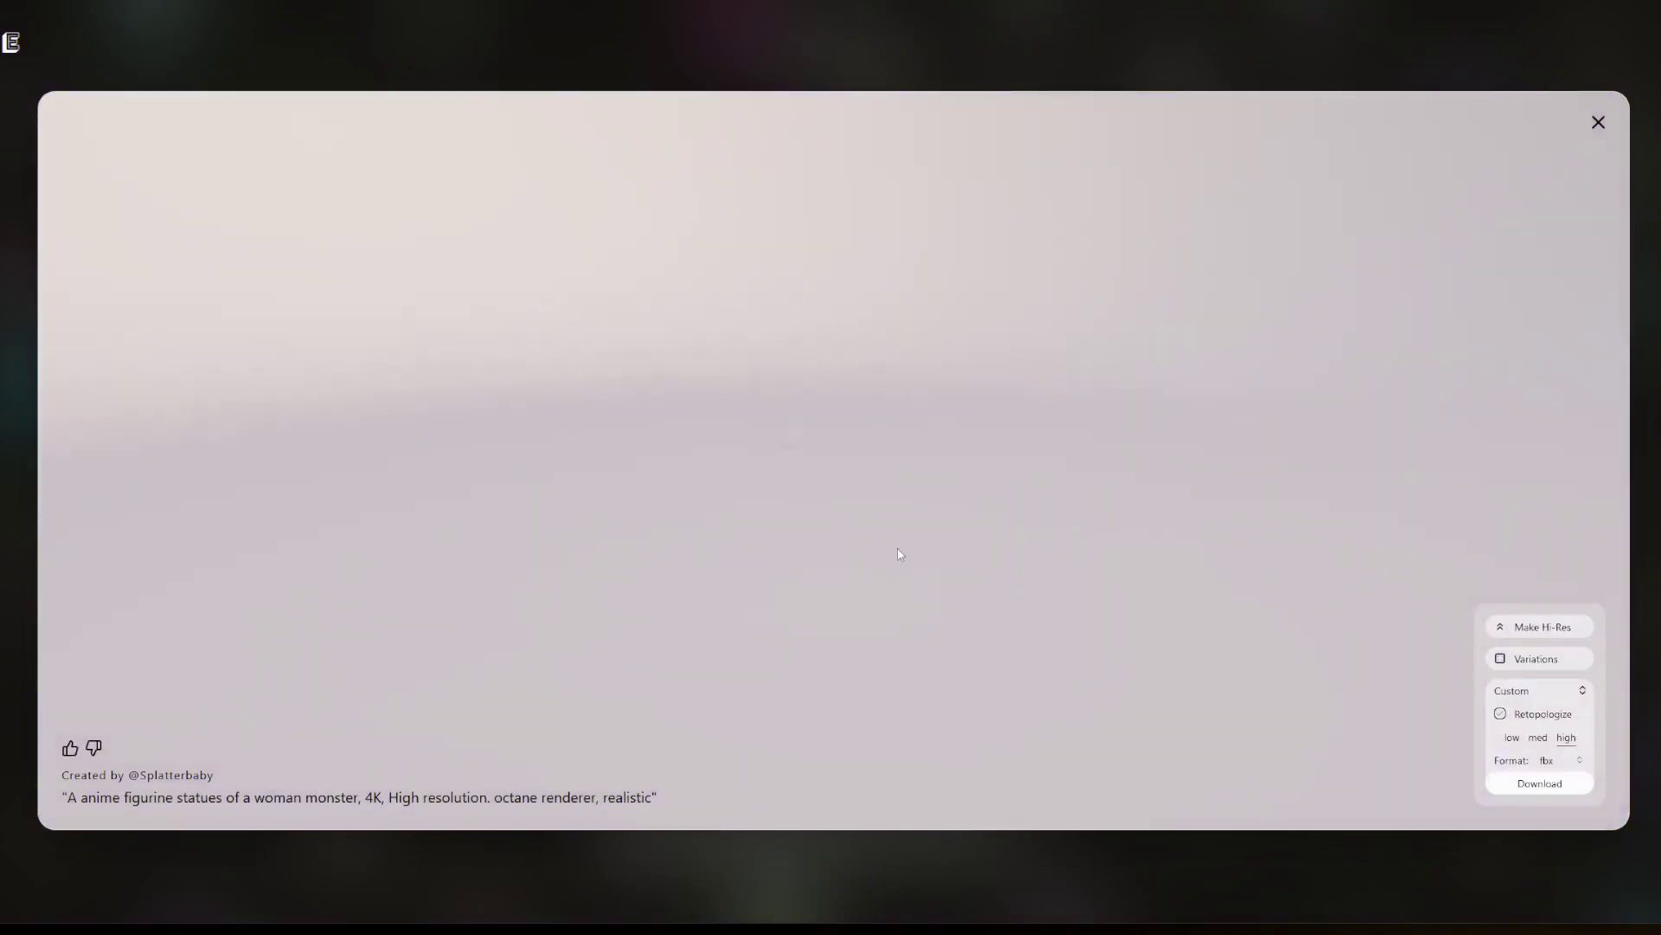
pyautogui.scroll(4, 910, 485)
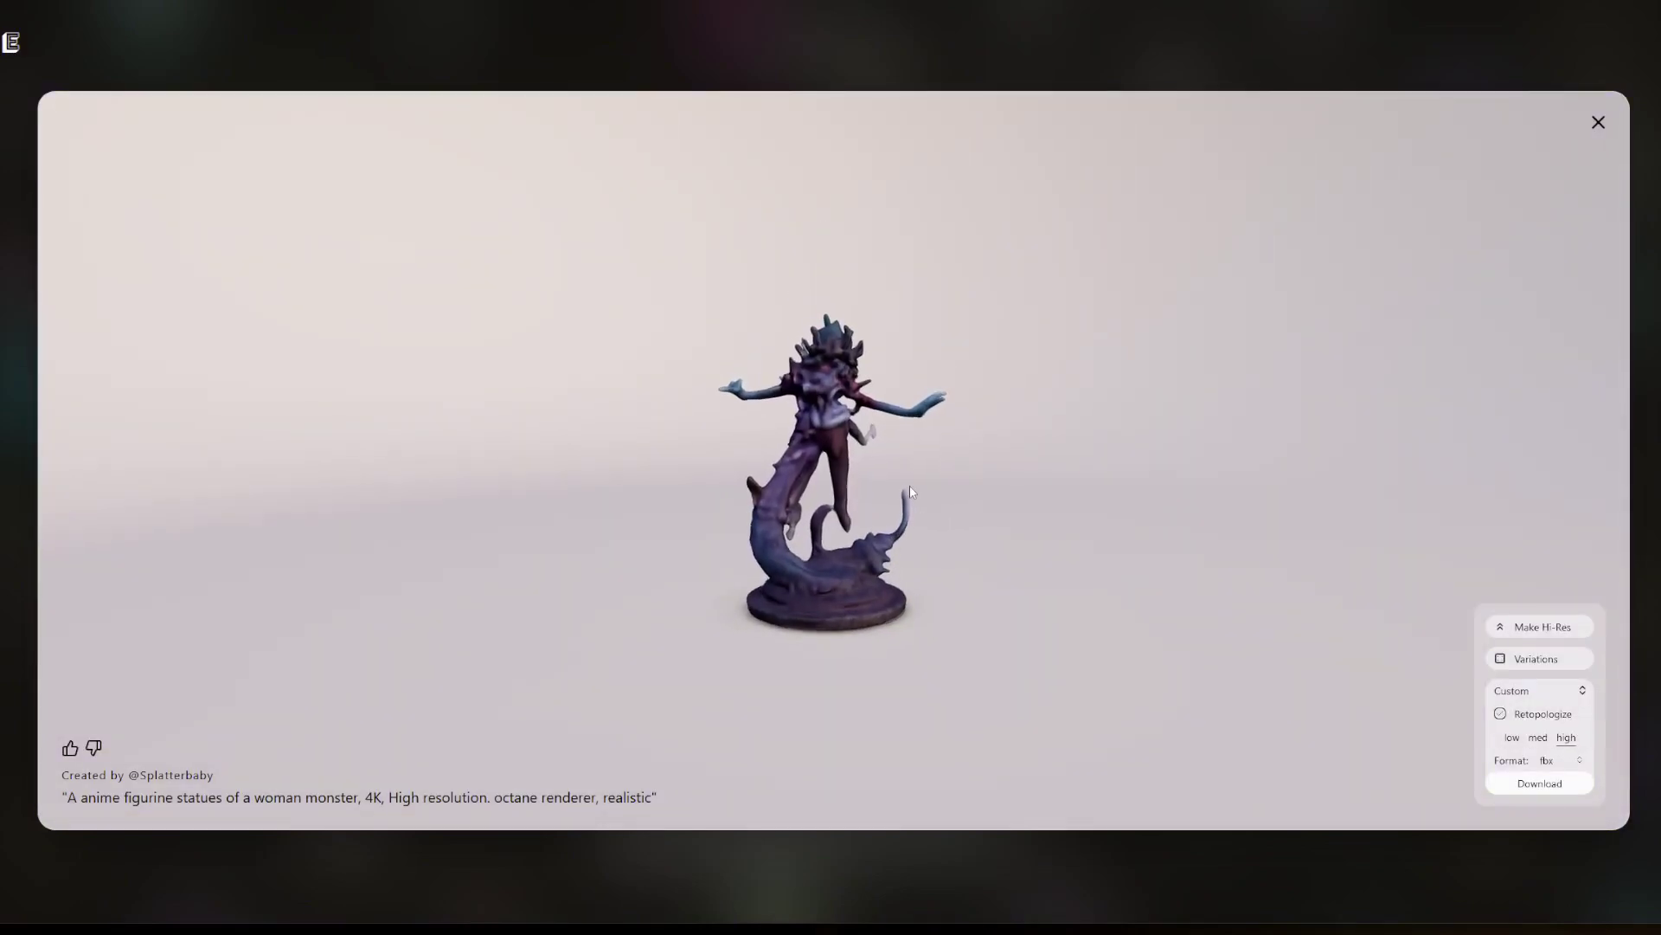
pyautogui.moveTo(941, 523)
pyautogui.mouseDown()
pyautogui.moveTo(542, 532)
pyautogui.moveTo(938, 496)
pyautogui.mouseUp()
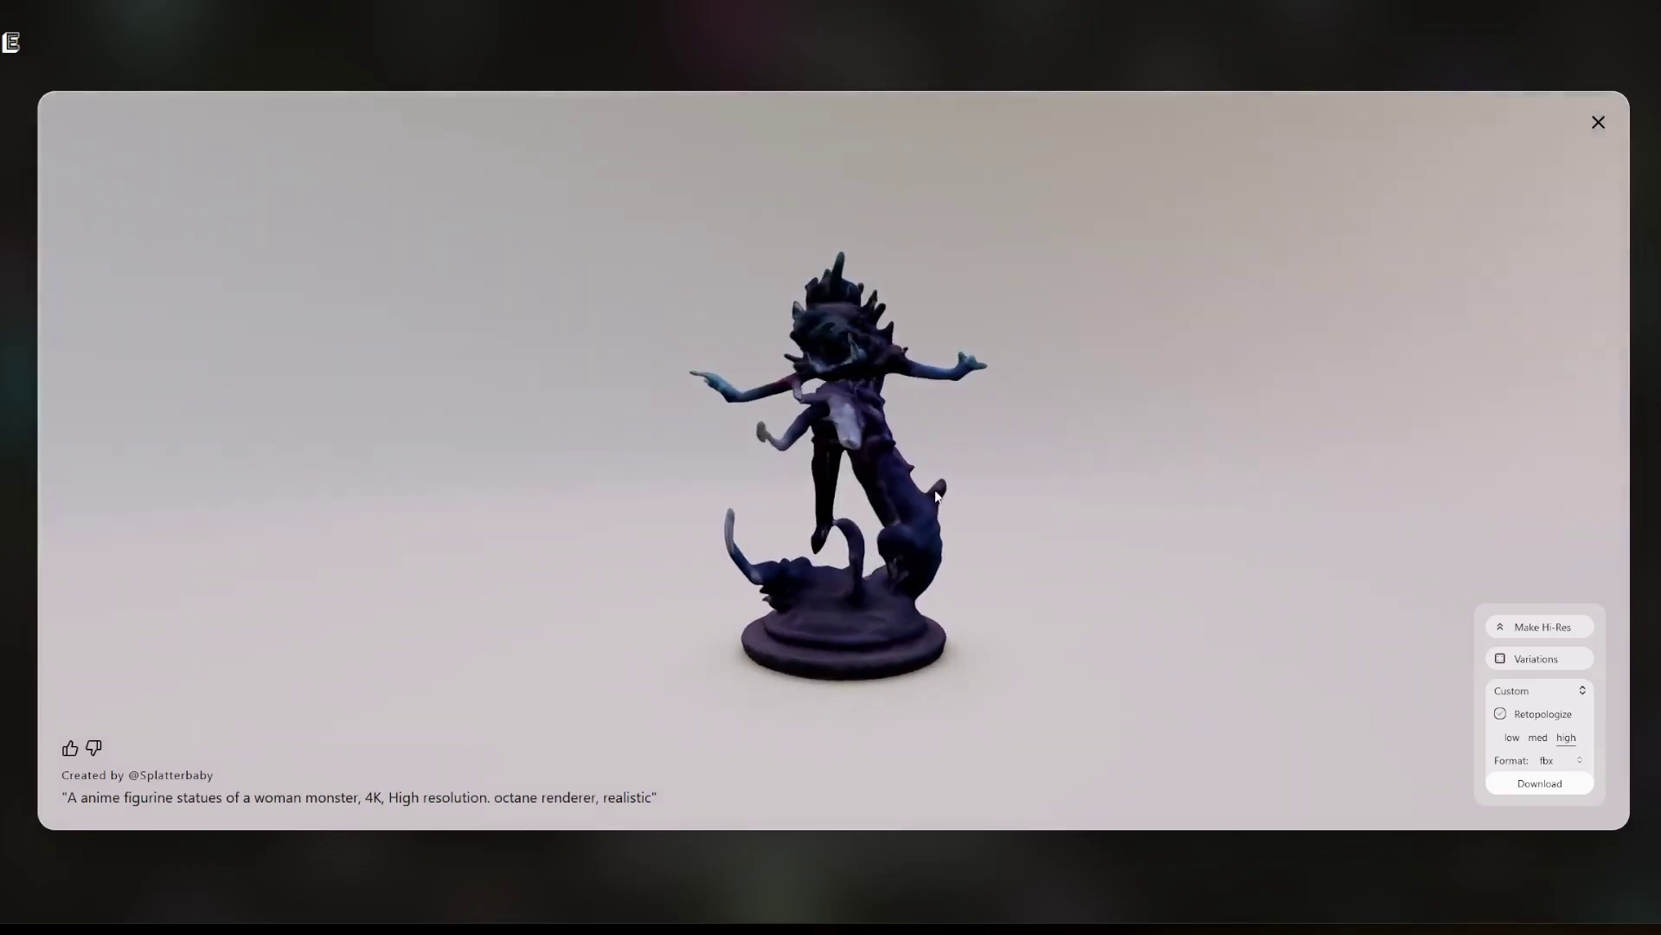
pyautogui.click(1599, 122)
# Inspect the generated teal-haired figurine floating above the wide reddish base from another angle, and close its preview.
pyautogui.click(891, 545)
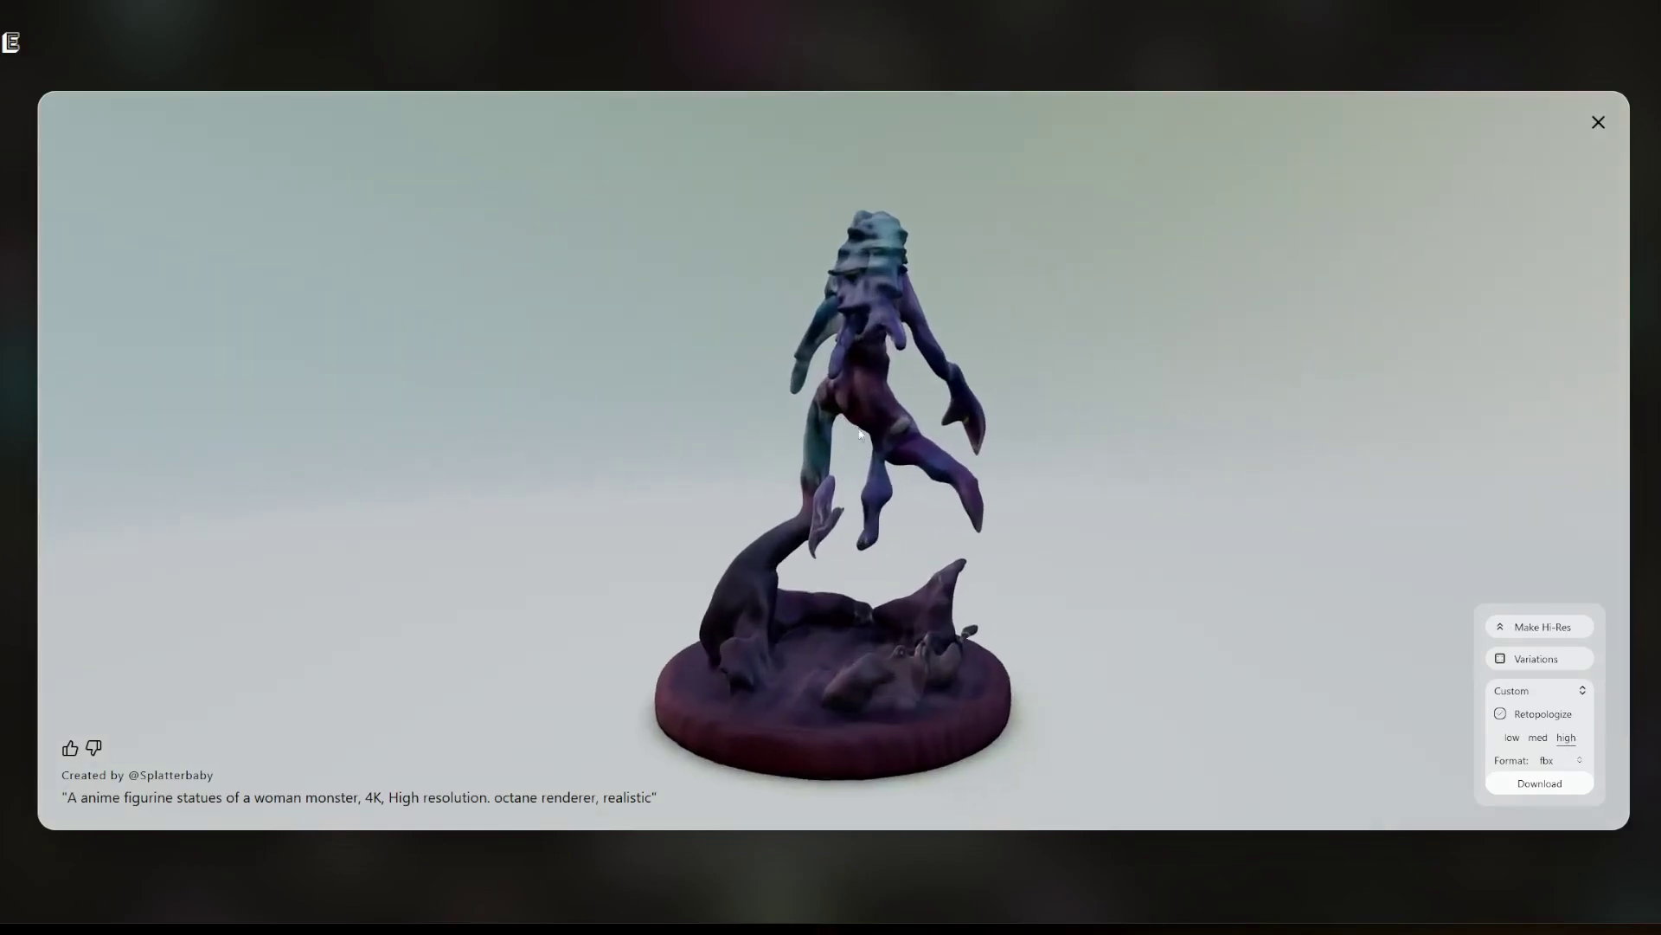
pyautogui.moveTo(859, 434); pyautogui.dragTo(674, 510)
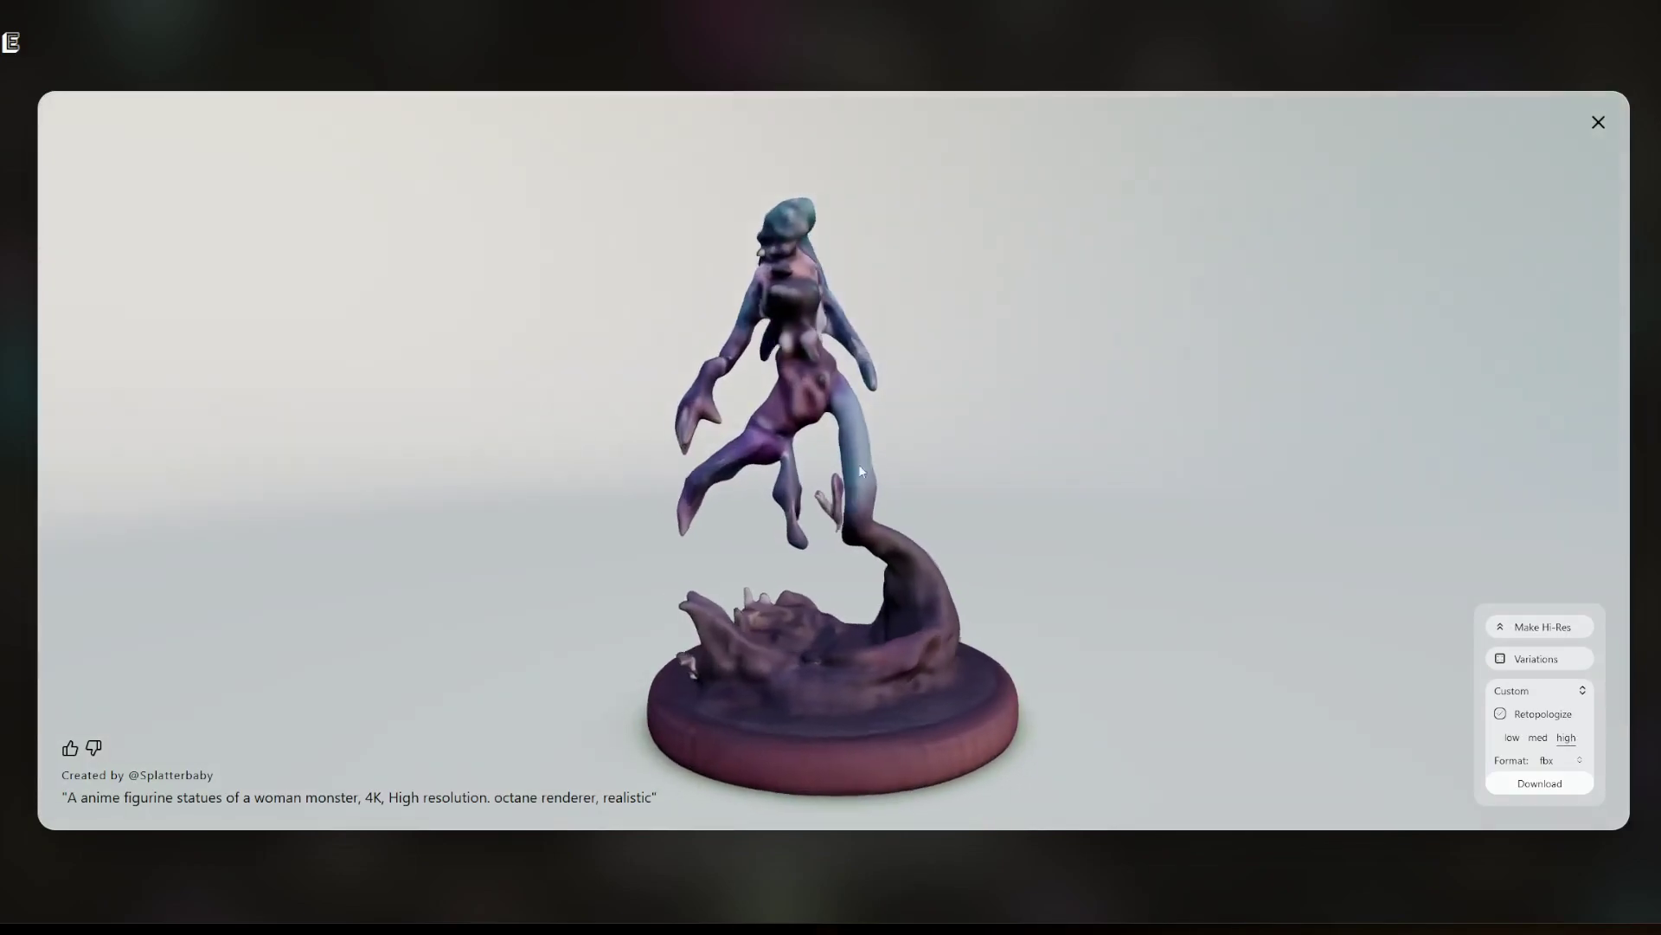
pyautogui.click(1598, 122)
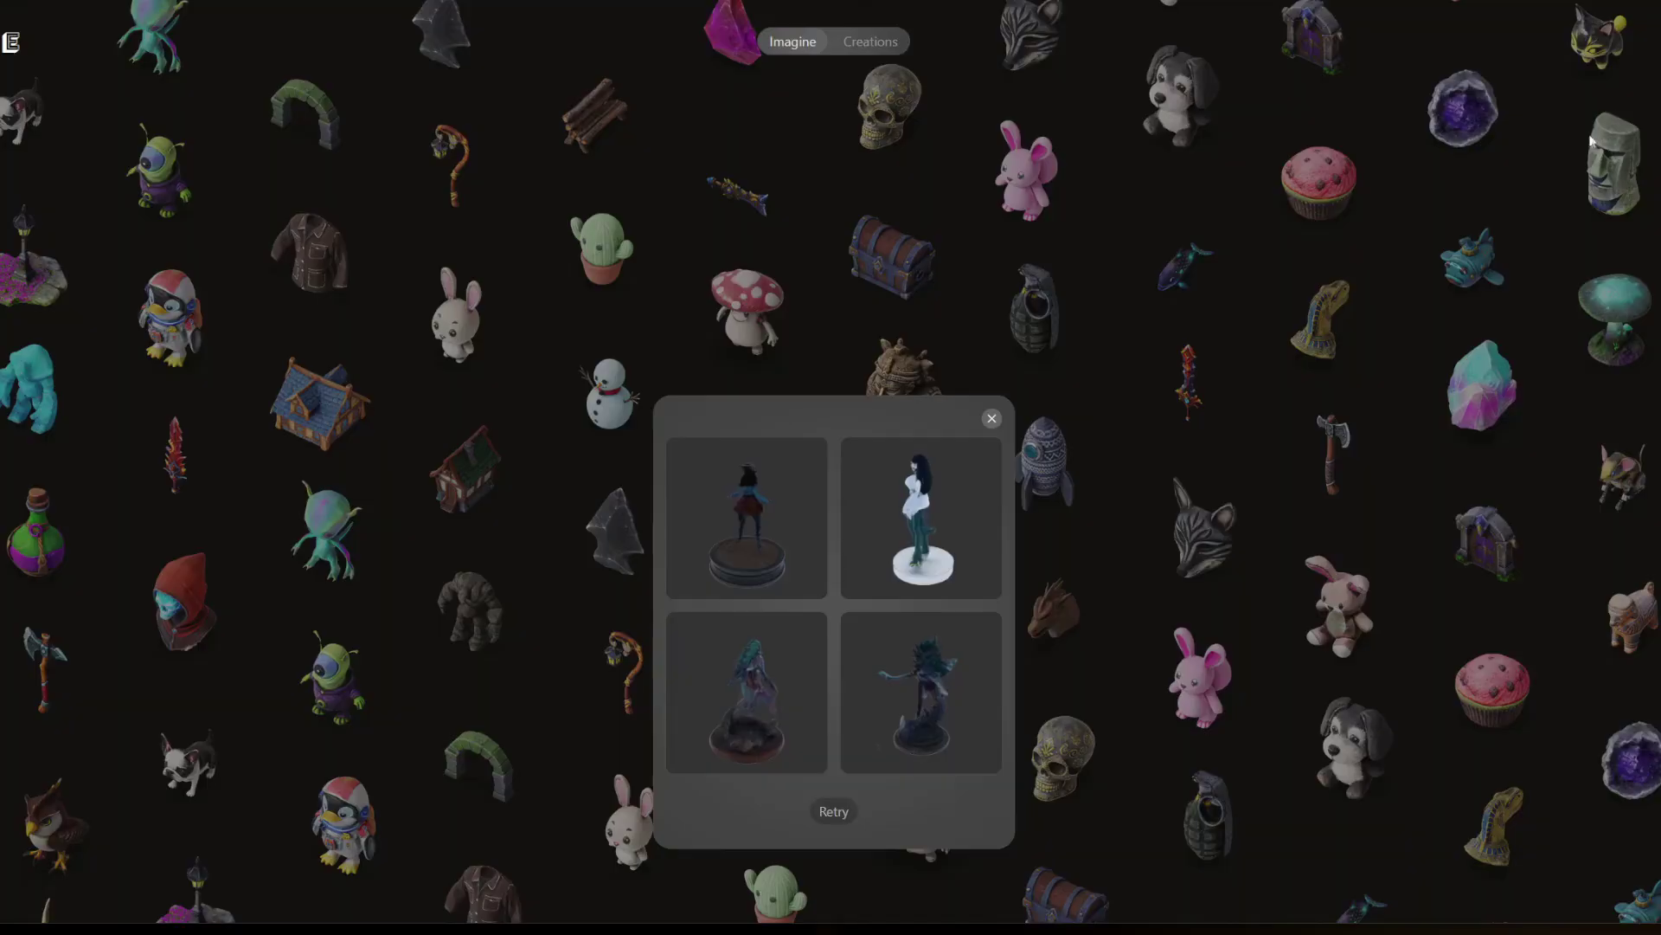
# Open the generated figurine in the dark red skirt on the plain round pedestal and create variations of it.
pyautogui.click(770, 529)
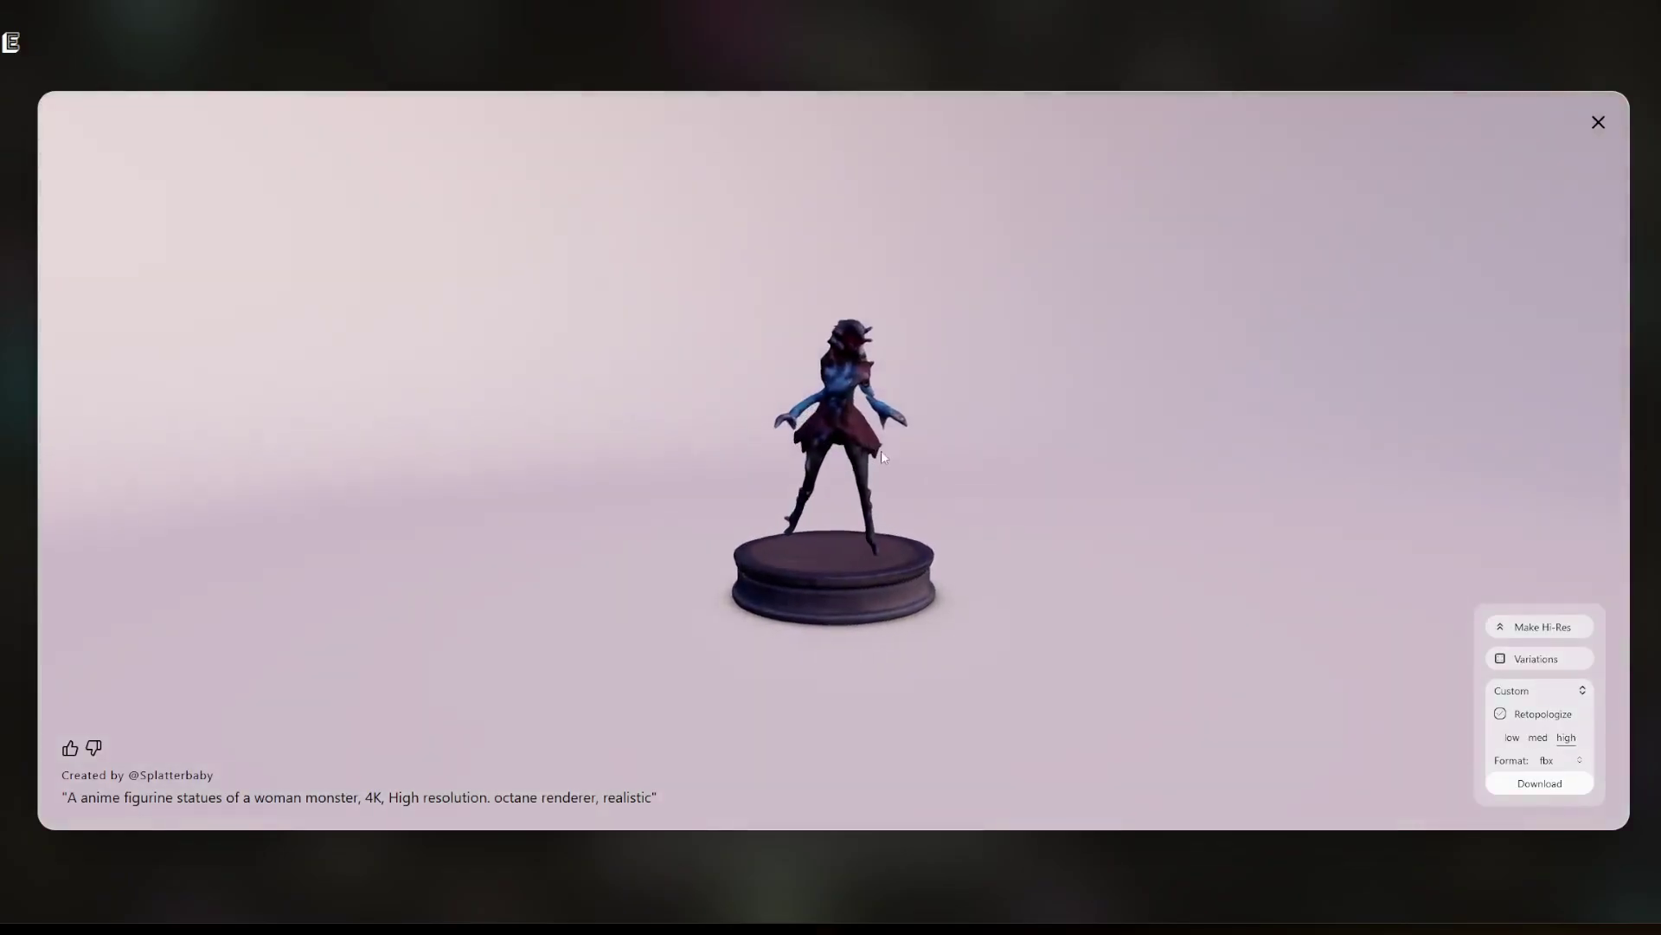
pyautogui.click(1543, 658)
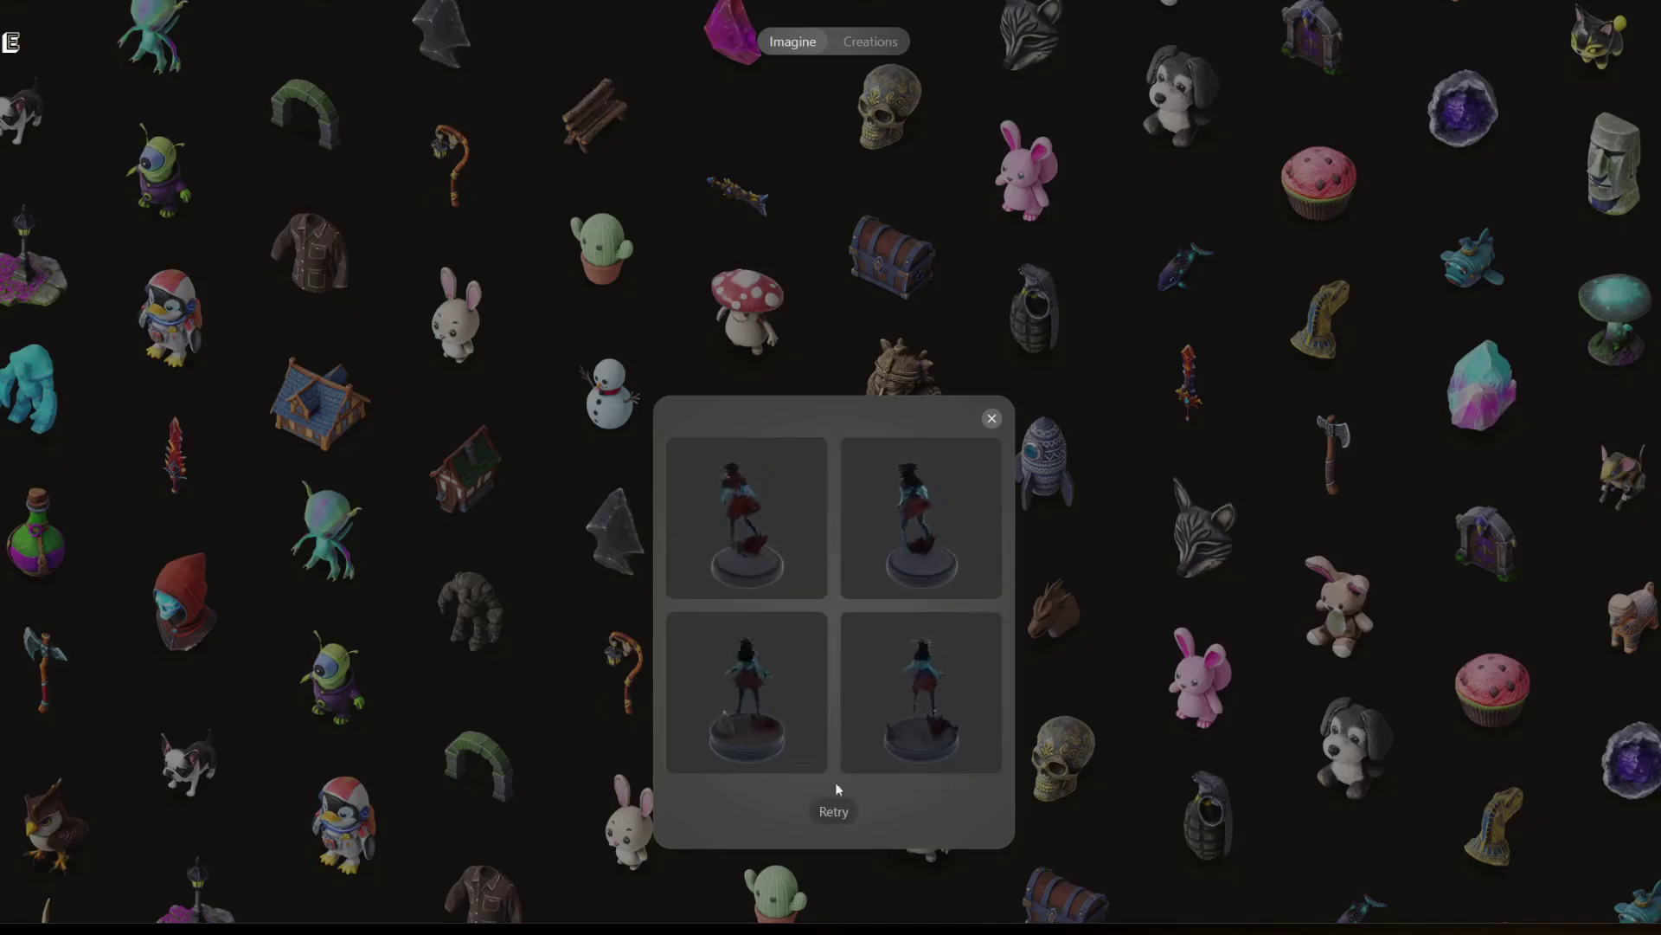
# Inspect the third skirted figurine variation, with rocks on its pedestal, up close and from several angles, and close its preview.
pyautogui.click(758, 705)
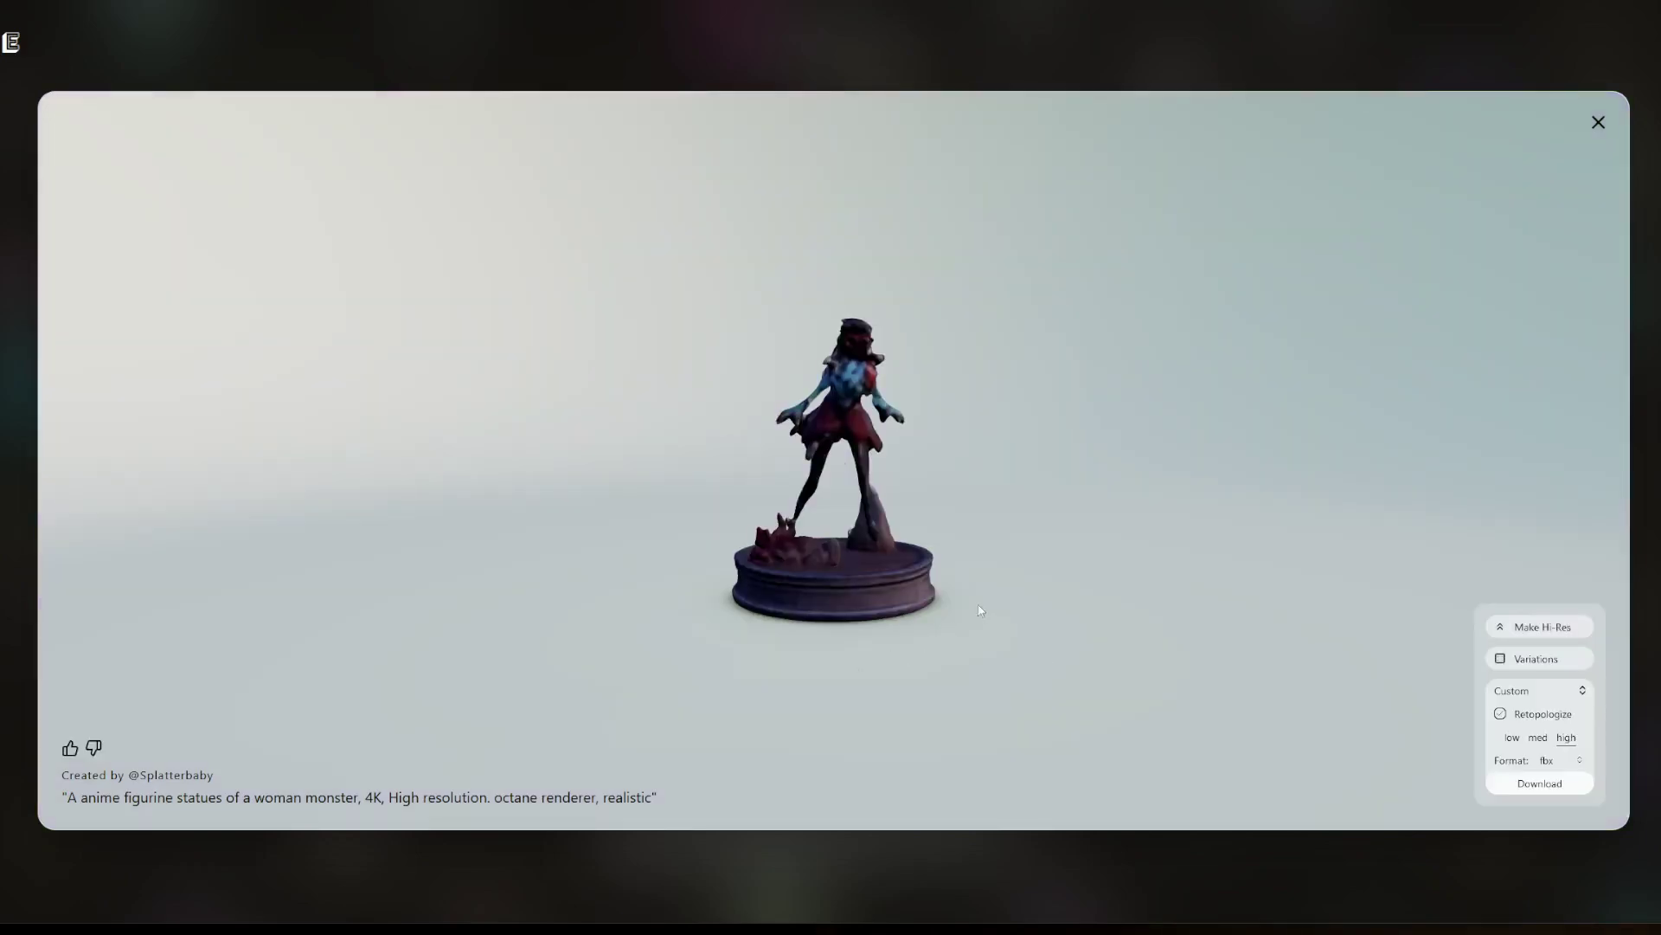
pyautogui.moveTo(978, 605); pyautogui.dragTo(900, 620)
pyautogui.scroll(5, 789, 485)
pyautogui.moveTo(789, 484)
pyautogui.mouseDown()
pyautogui.moveTo(915, 557)
pyautogui.moveTo(932, 530)
pyautogui.moveTo(1240, 445)
pyautogui.moveTo(1011, 438)
pyautogui.moveTo(814, 474)
pyautogui.mouseUp()
pyautogui.scroll(-6, 809, 595)
pyautogui.scroll(2, 810, 595)
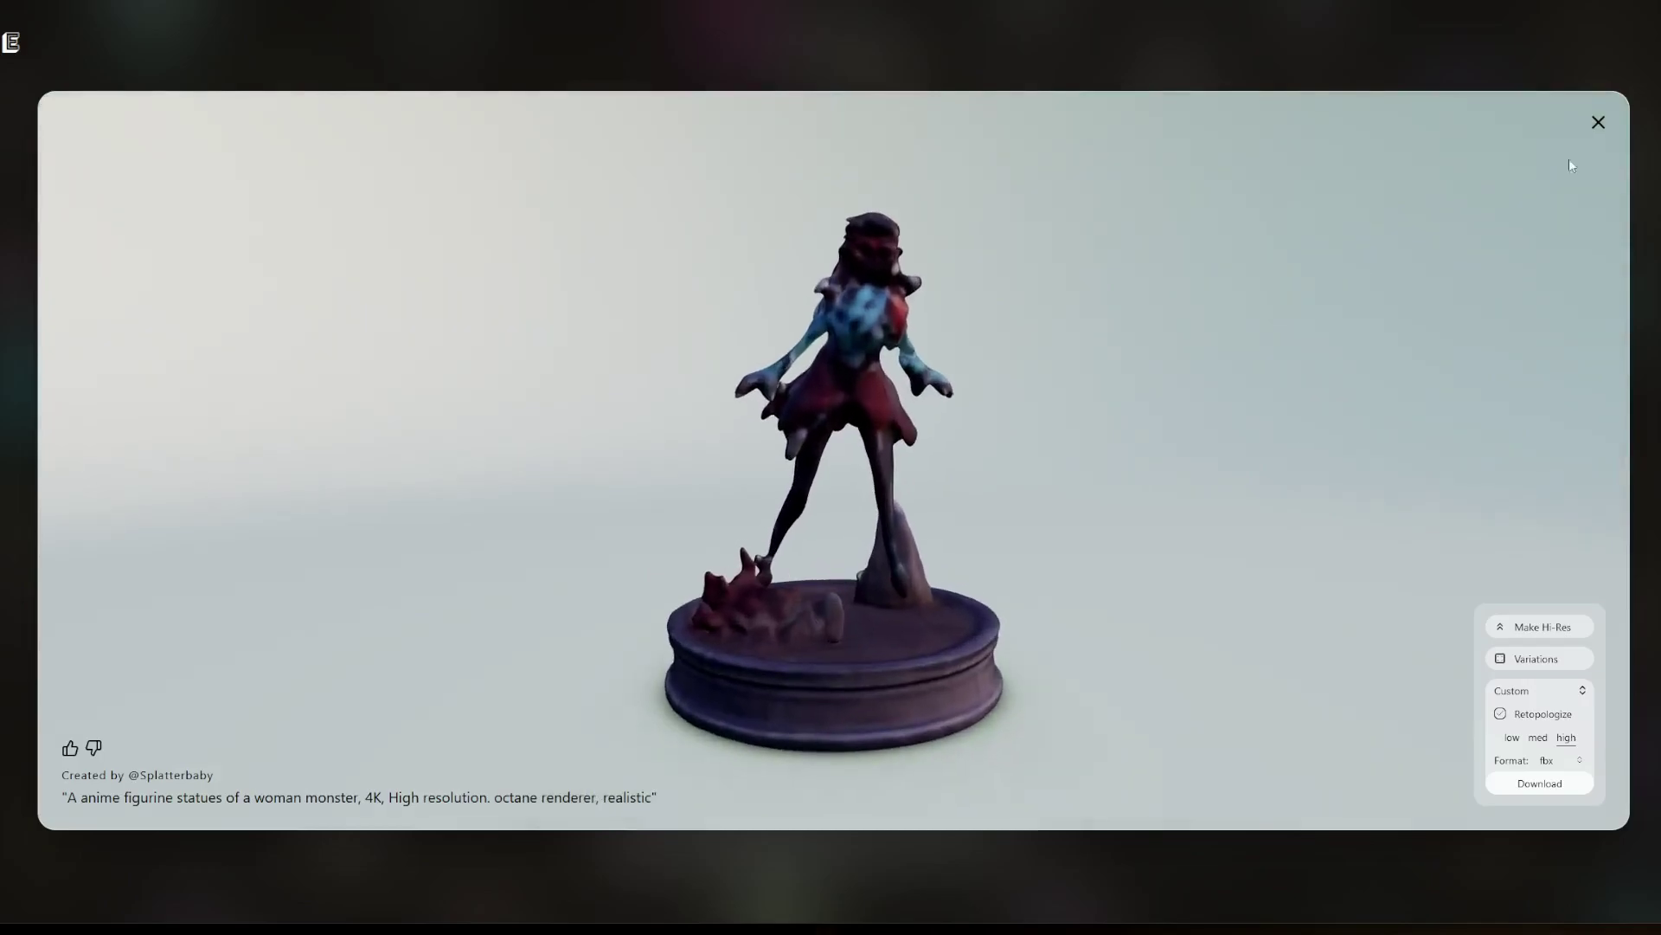
pyautogui.click(1598, 122)
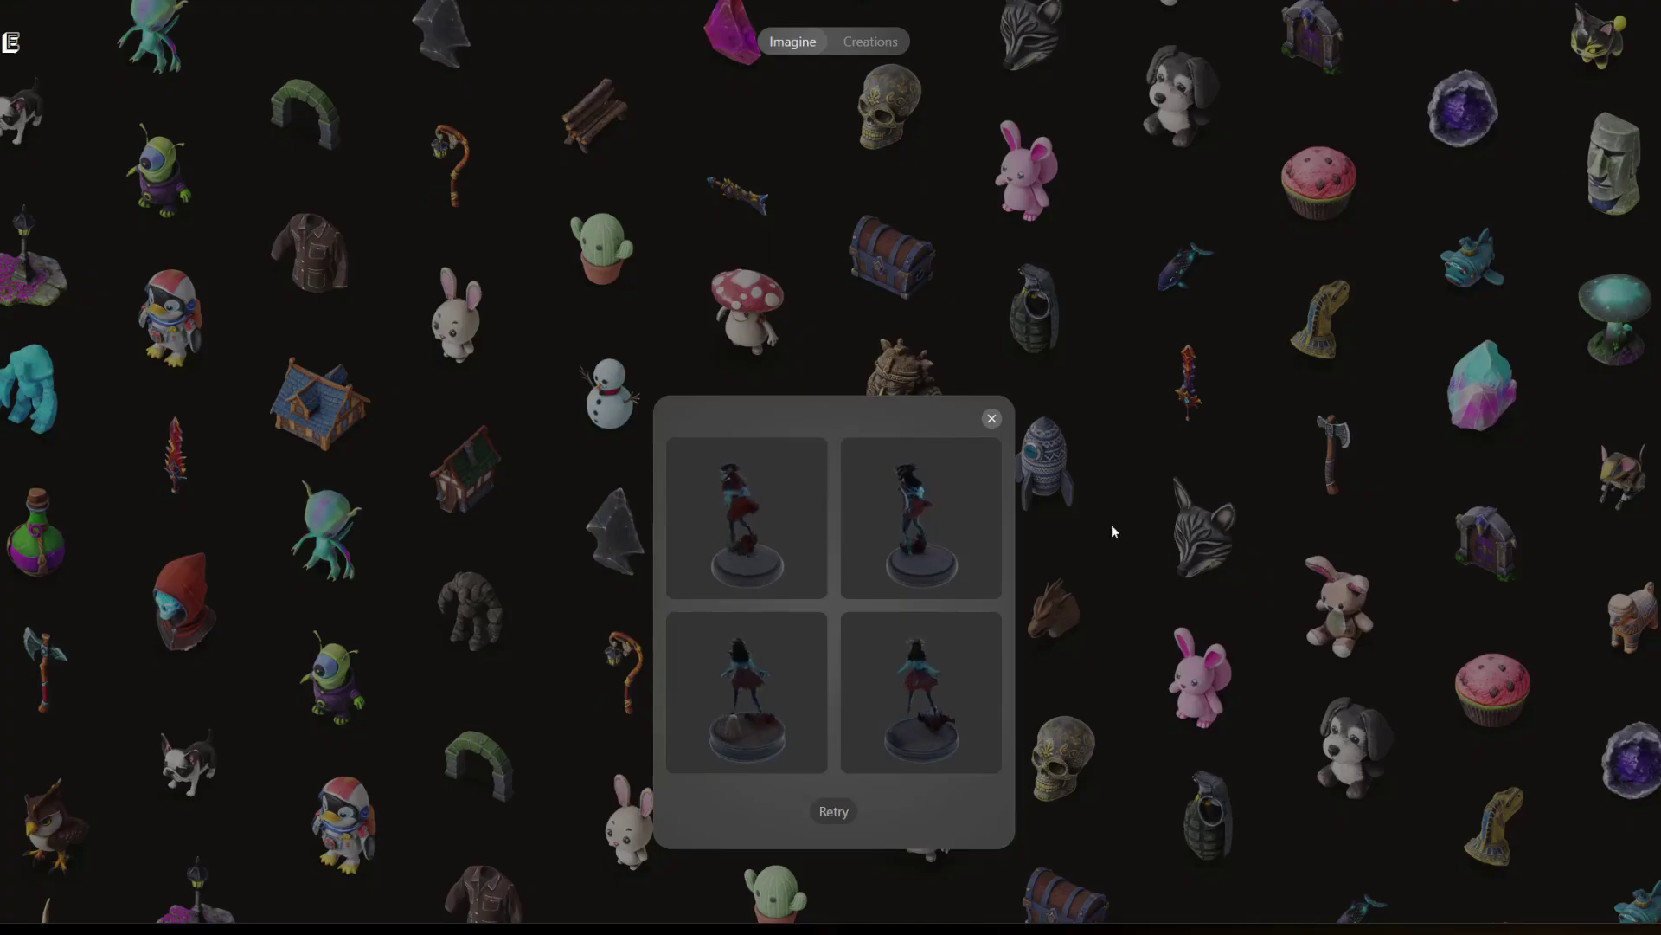
# Dismiss the variations and generate new models from the prompt "Anime figure statues, realistic, 4k, detailed, high res".
pyautogui.click(993, 422)
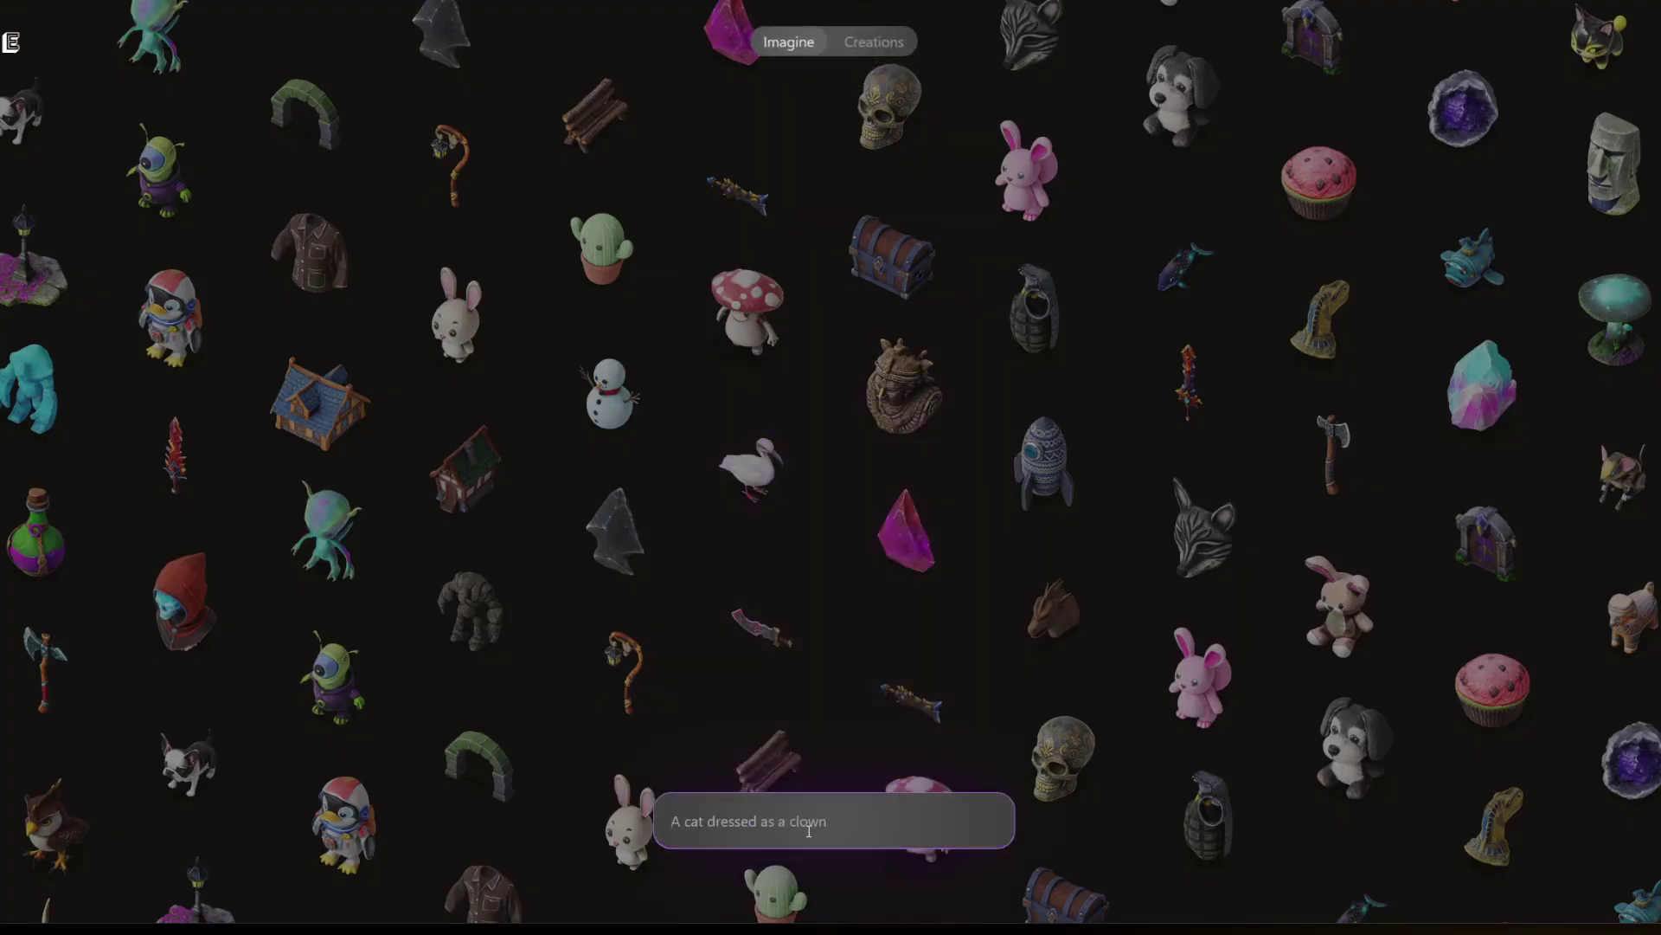
pyautogui.write('Anime figure statues, realistic, 4k, d')
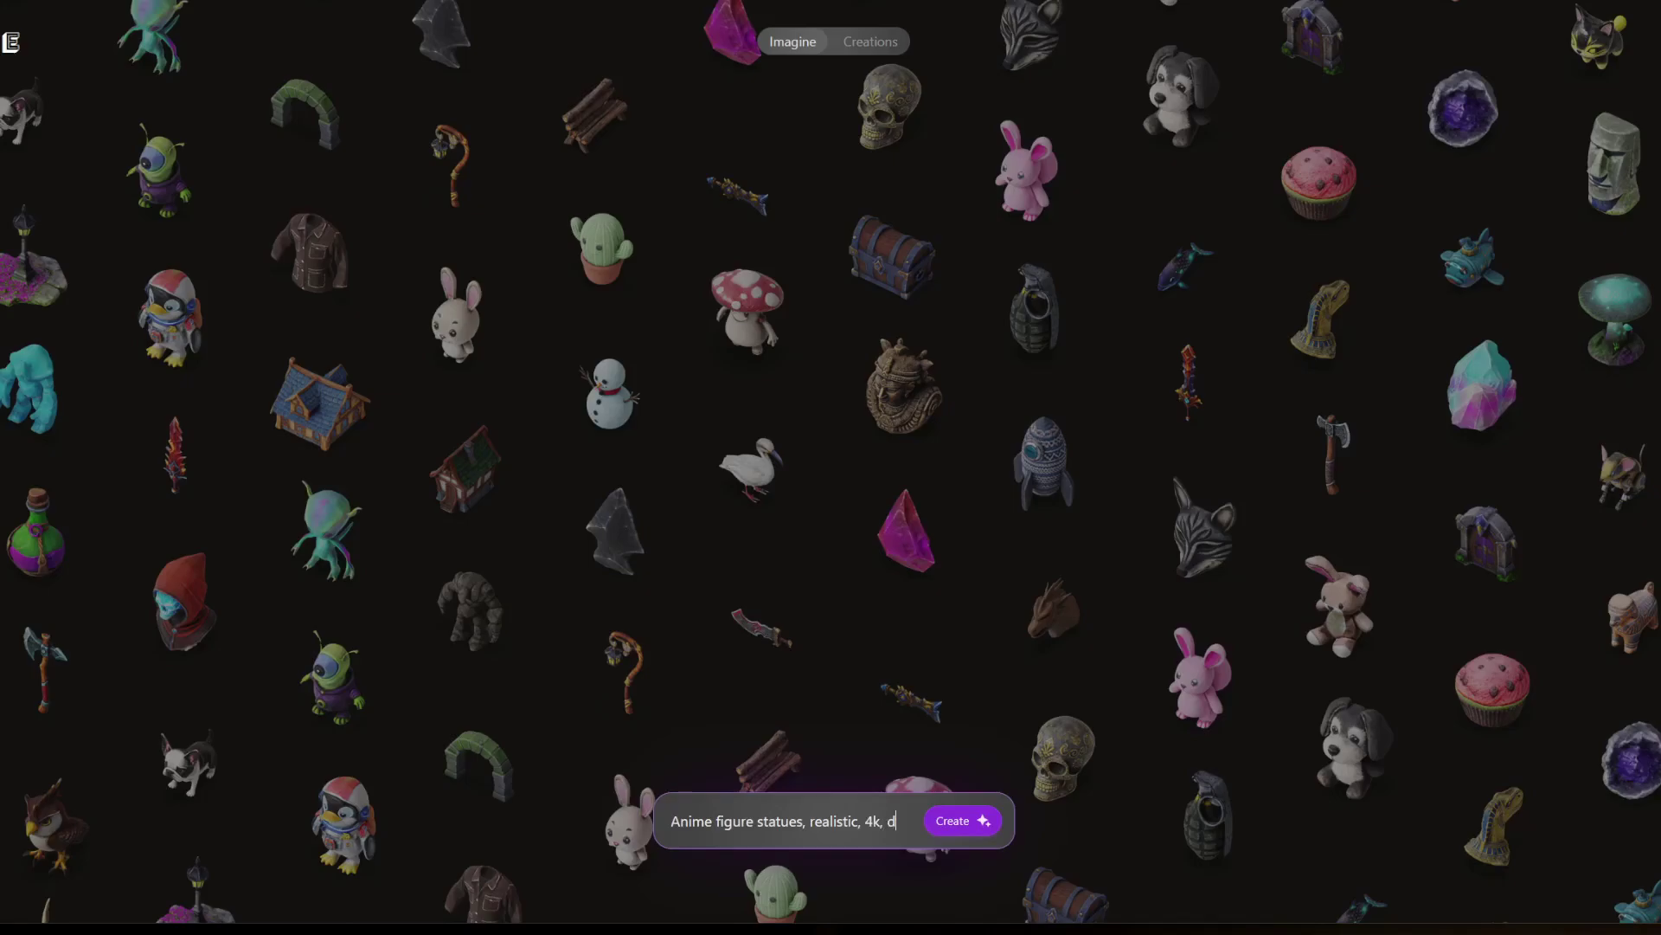
pyautogui.write('iled,')
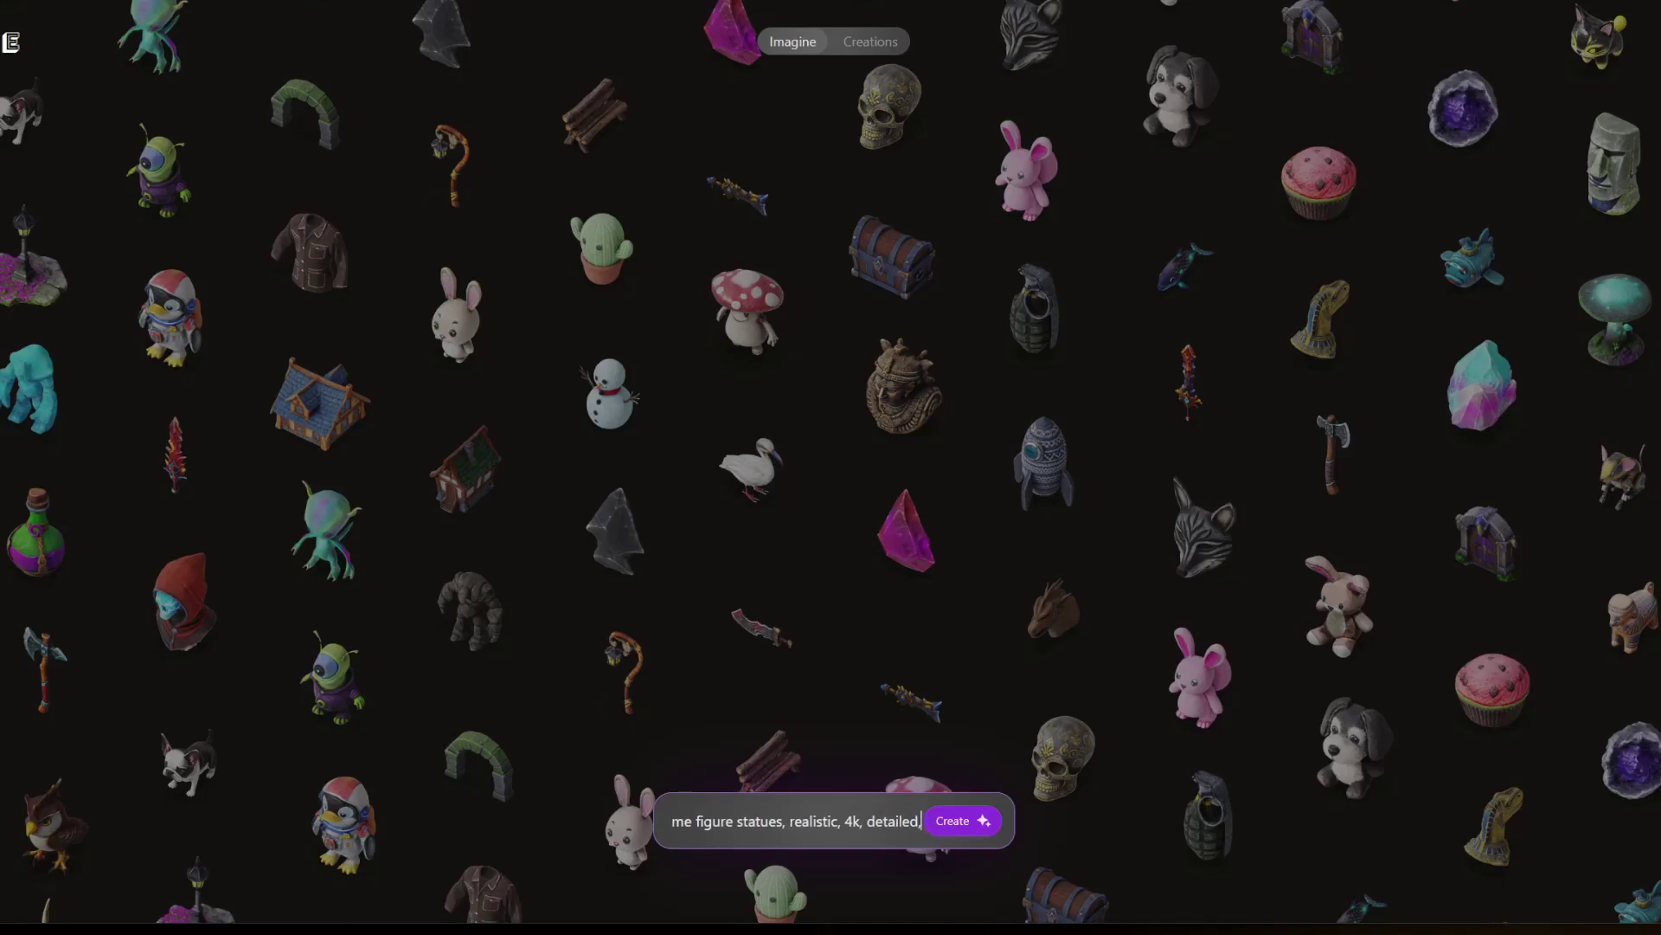
pyautogui.write(' high res')
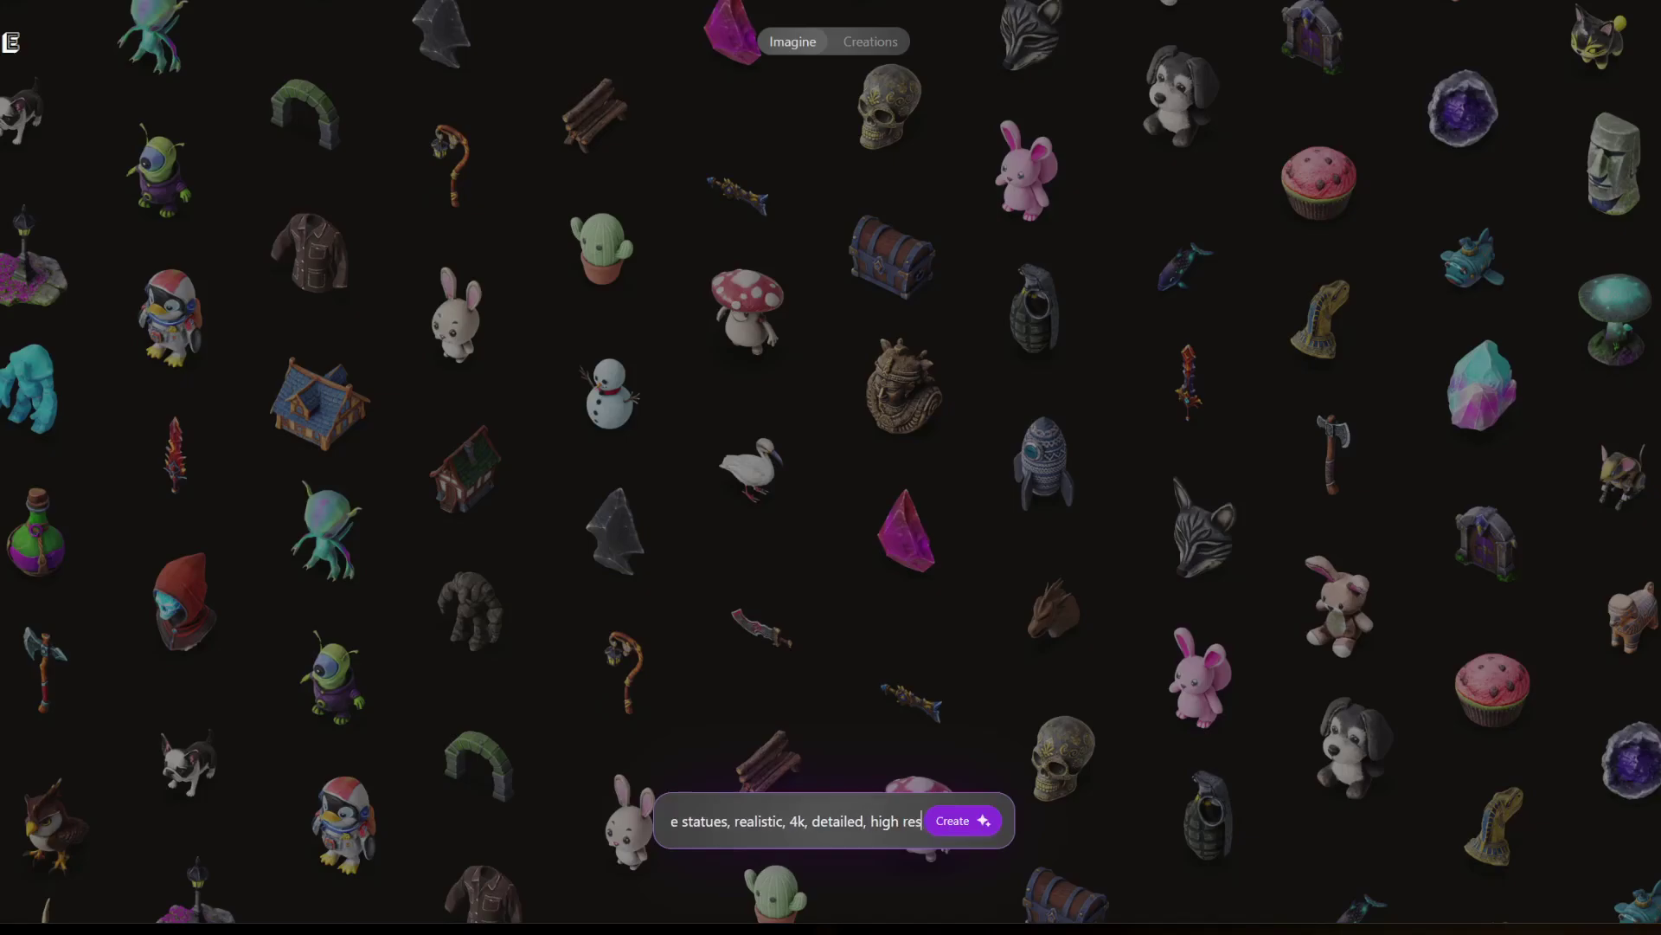
pyautogui.press('Return')
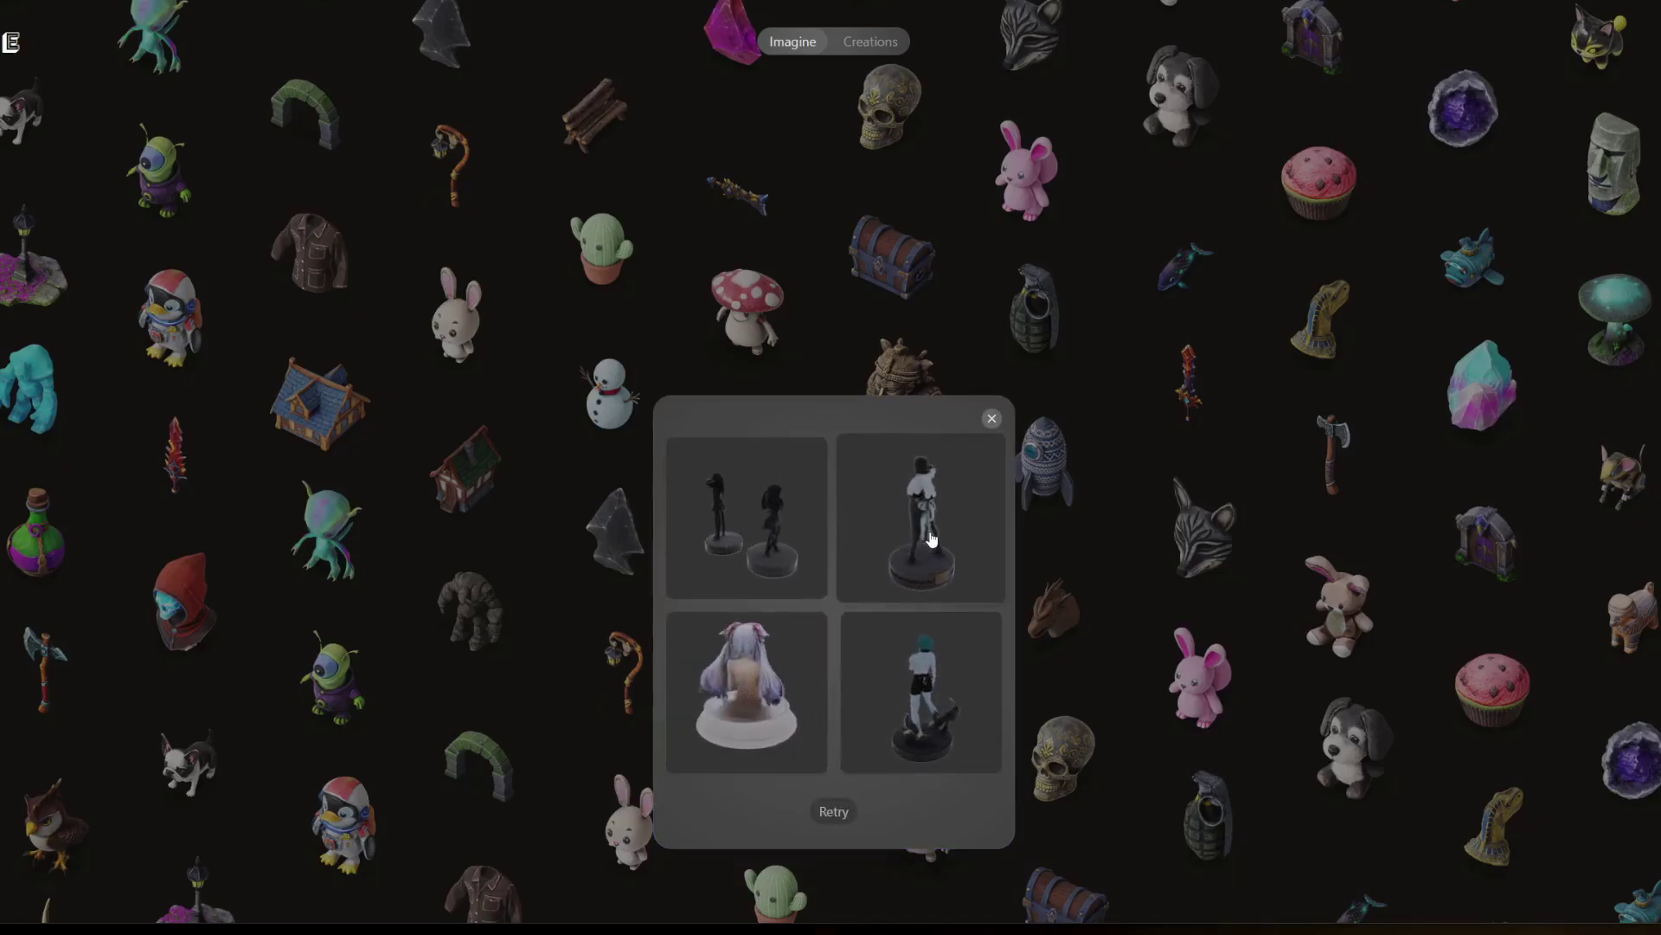
# Open the lavender-haired twin-tail figurine, view it from the front, and create variations of it.
pyautogui.click(754, 675)
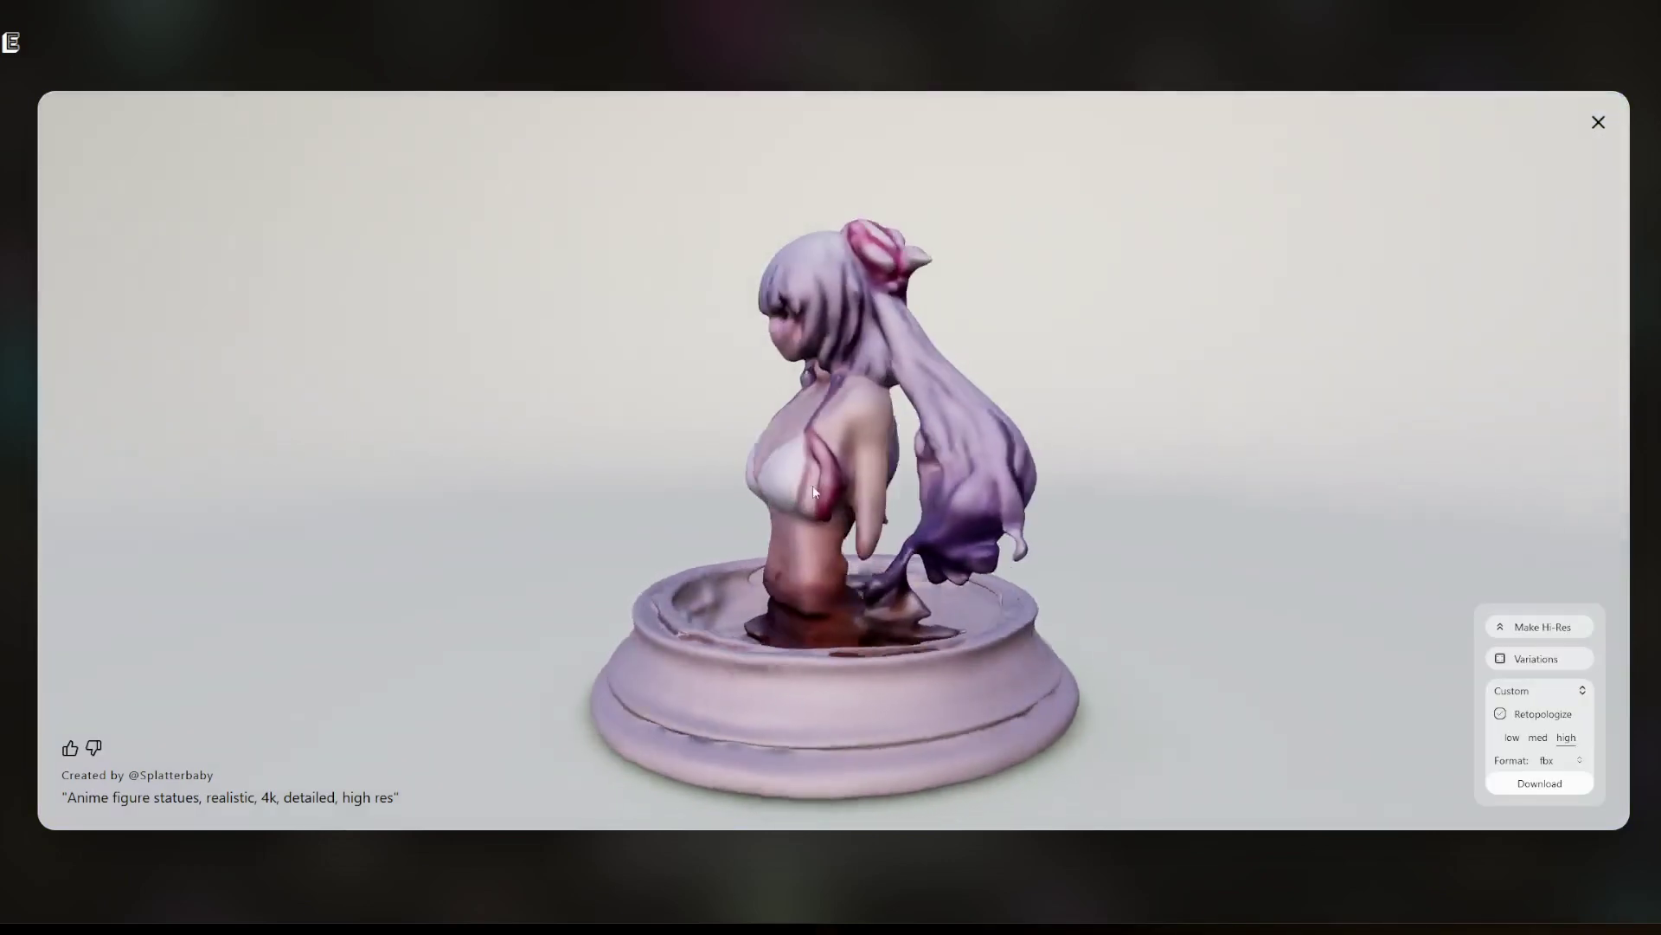
pyautogui.moveTo(814, 492); pyautogui.dragTo(1002, 443)
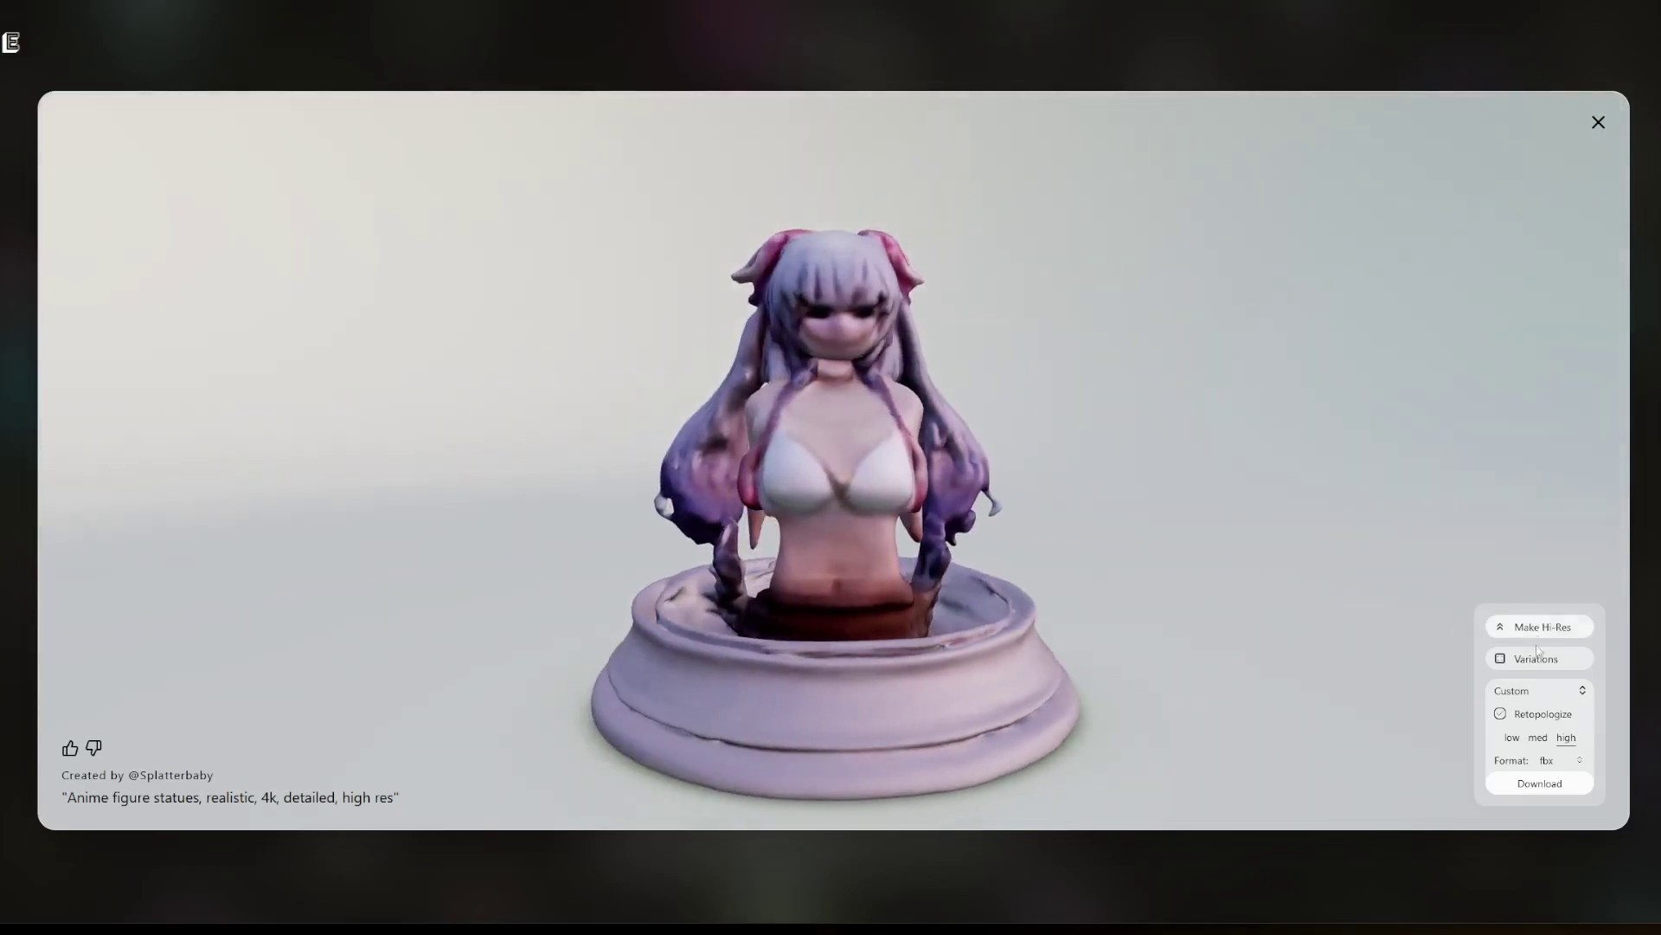
pyautogui.click(1537, 660)
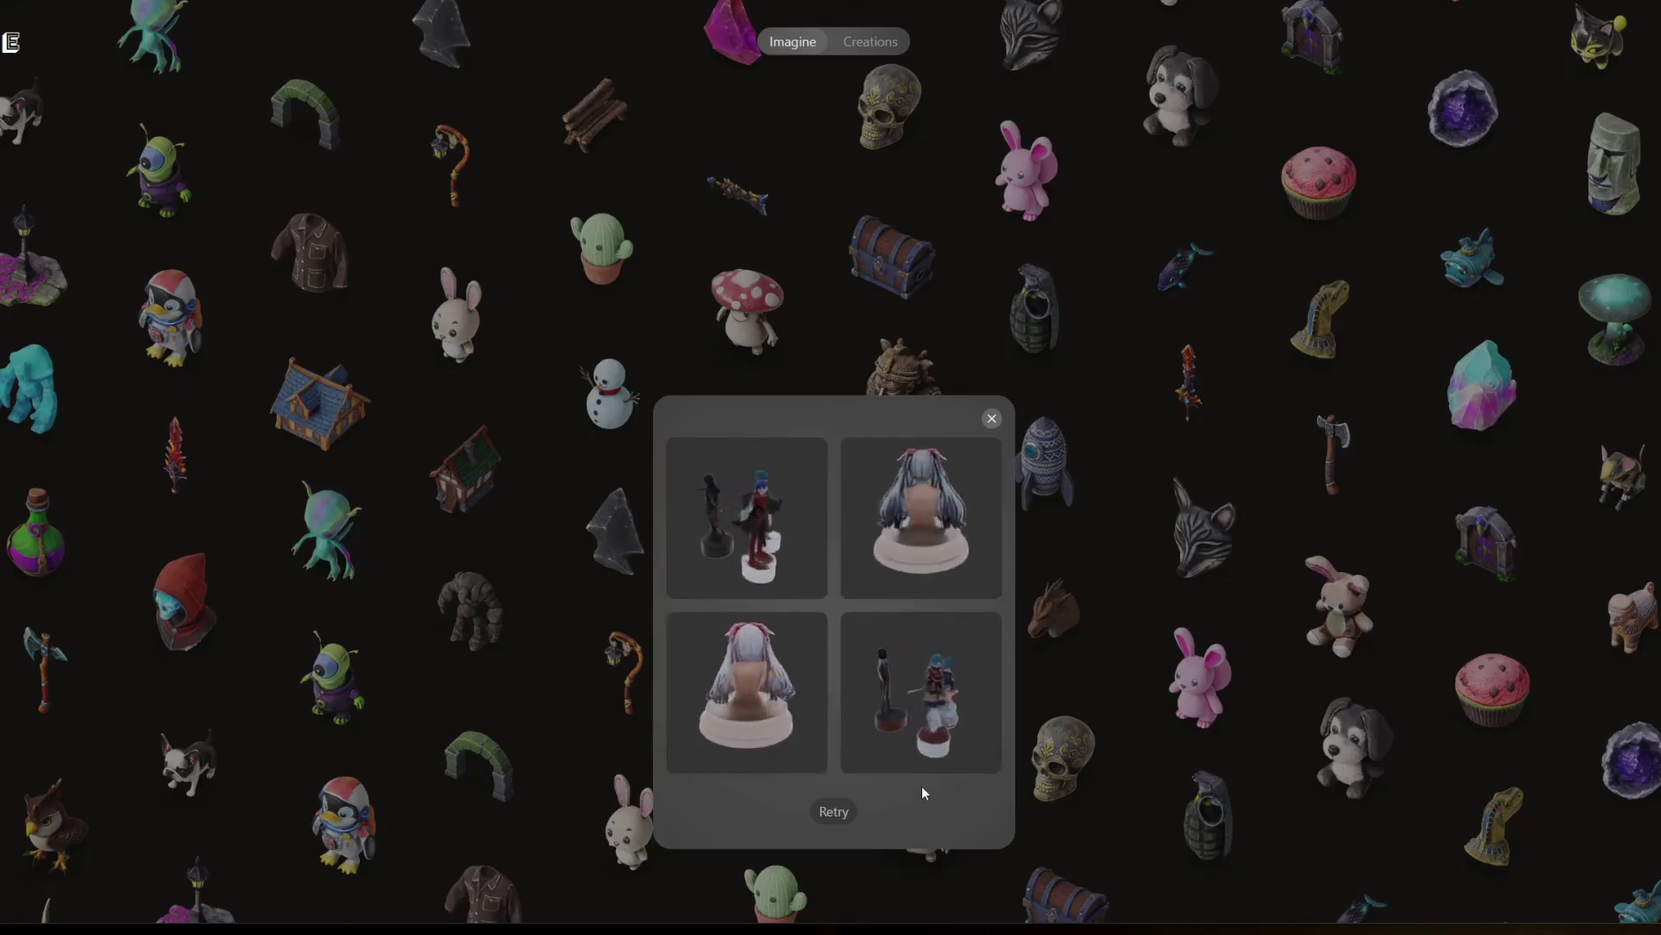
# Open two of the twin-tail figurine variations in turn, rotate each to view the front, and close the previews.
pyautogui.click(948, 589)
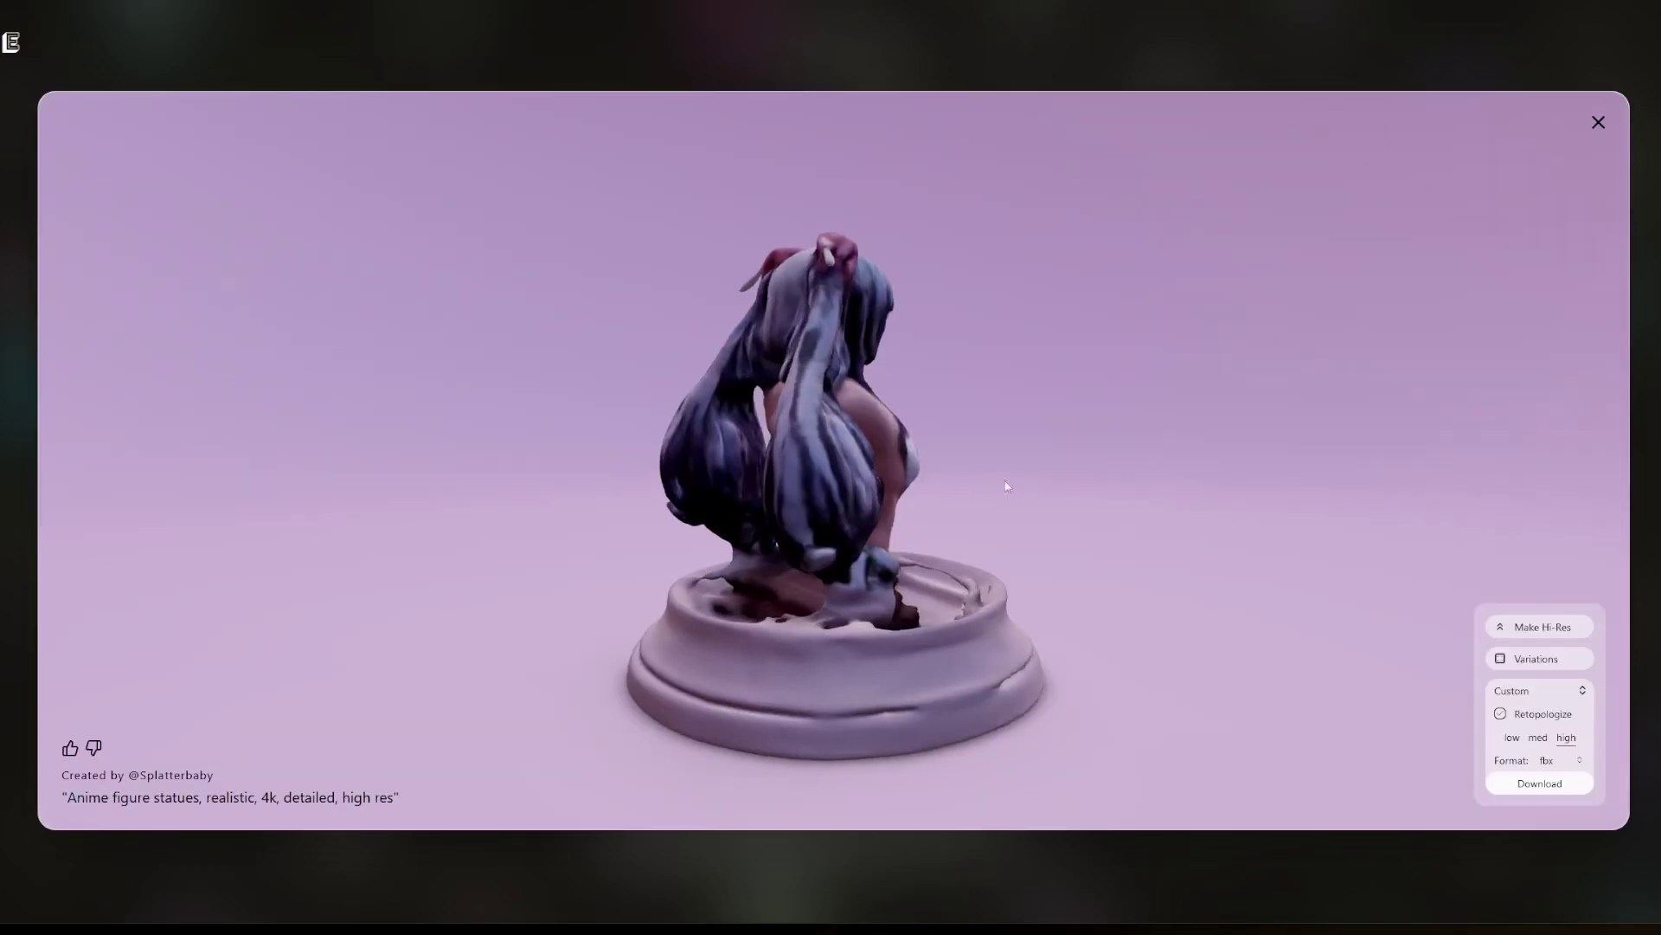
pyautogui.moveTo(1001, 482); pyautogui.dragTo(730, 453)
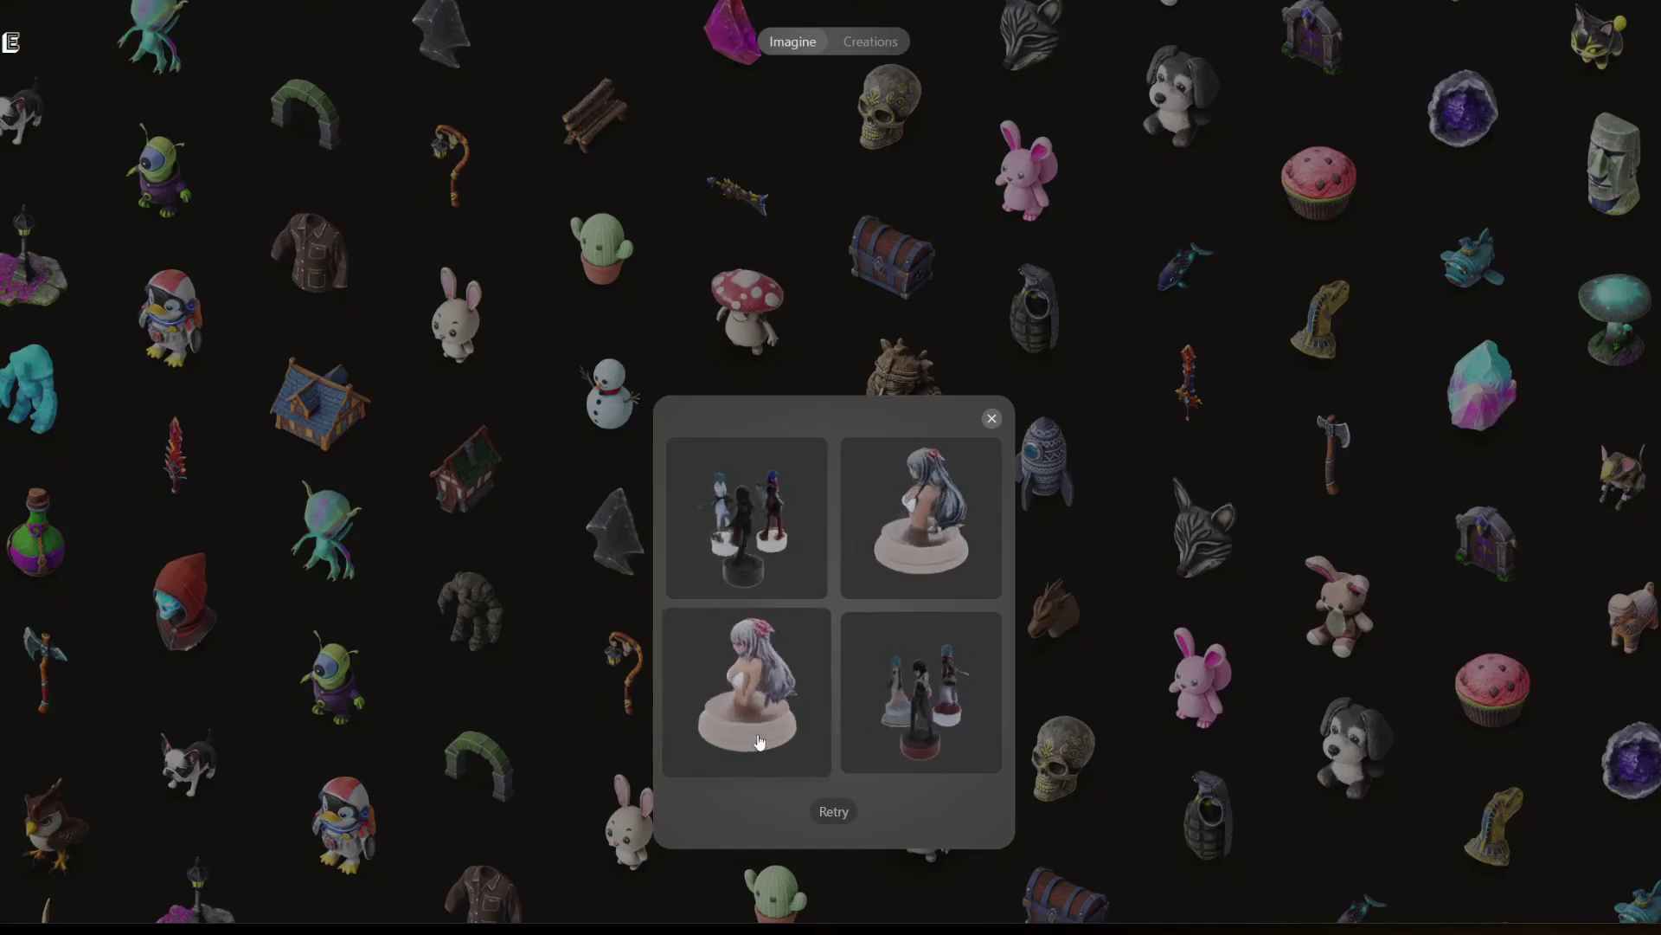
pyautogui.click(770, 697)
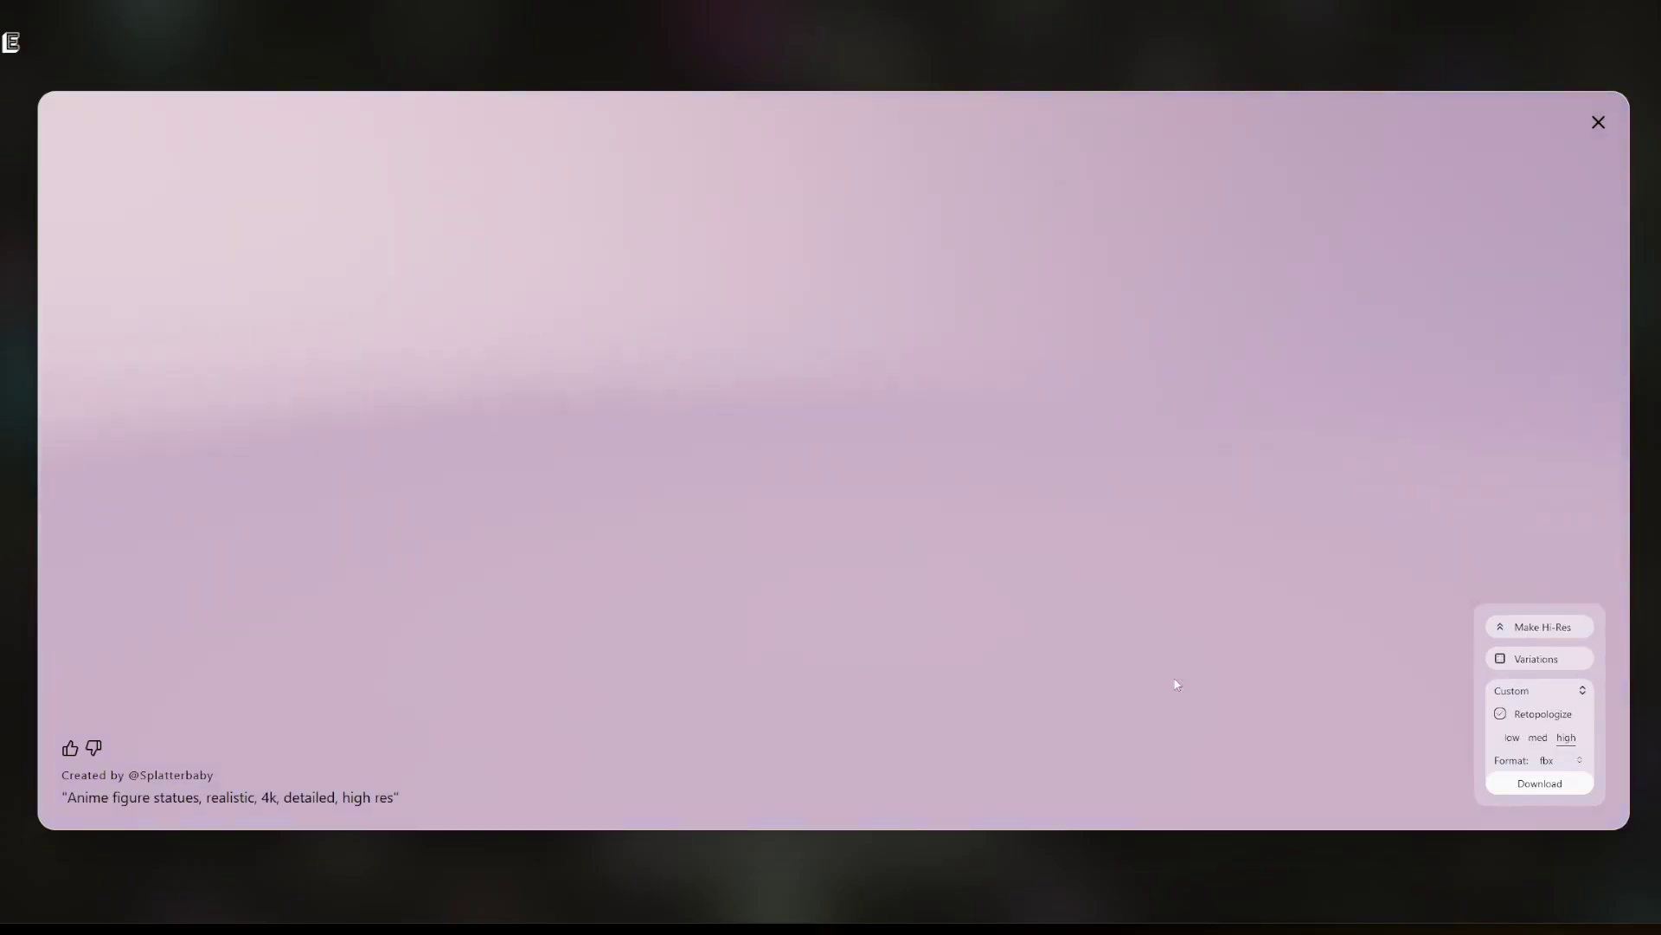
pyautogui.moveTo(852, 516)
pyautogui.mouseDown()
pyautogui.moveTo(931, 538)
pyautogui.moveTo(968, 496)
pyautogui.moveTo(1213, 465)
pyautogui.moveTo(861, 452)
pyautogui.moveTo(944, 481)
pyautogui.moveTo(843, 483)
pyautogui.moveTo(860, 485)
pyautogui.mouseUp()
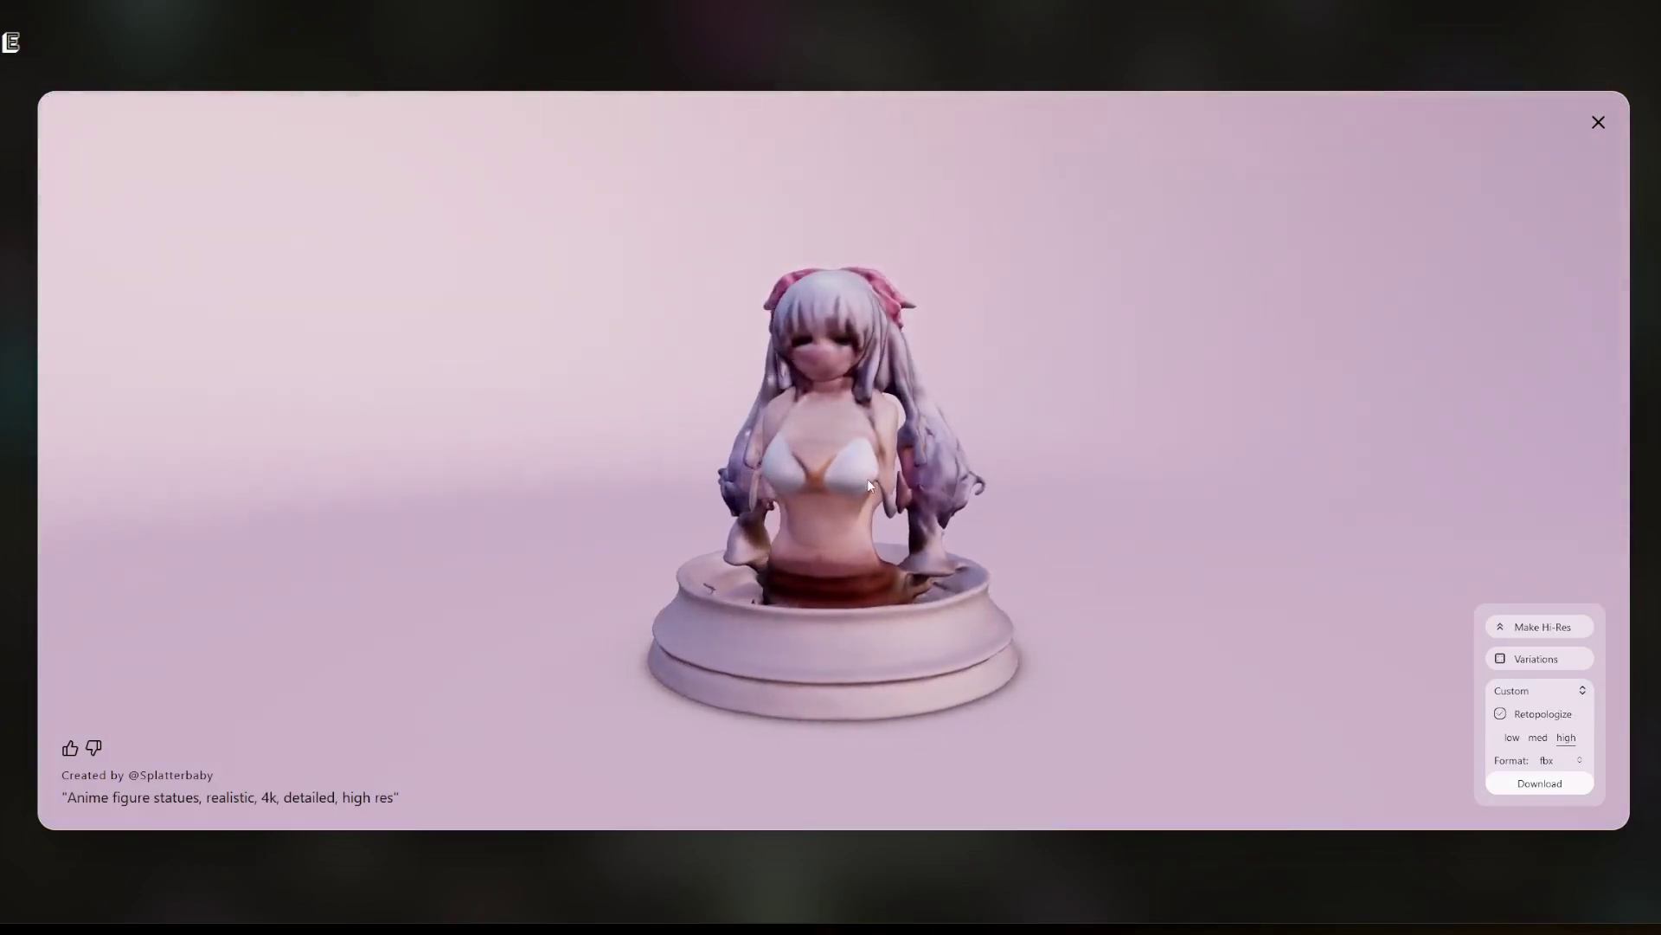
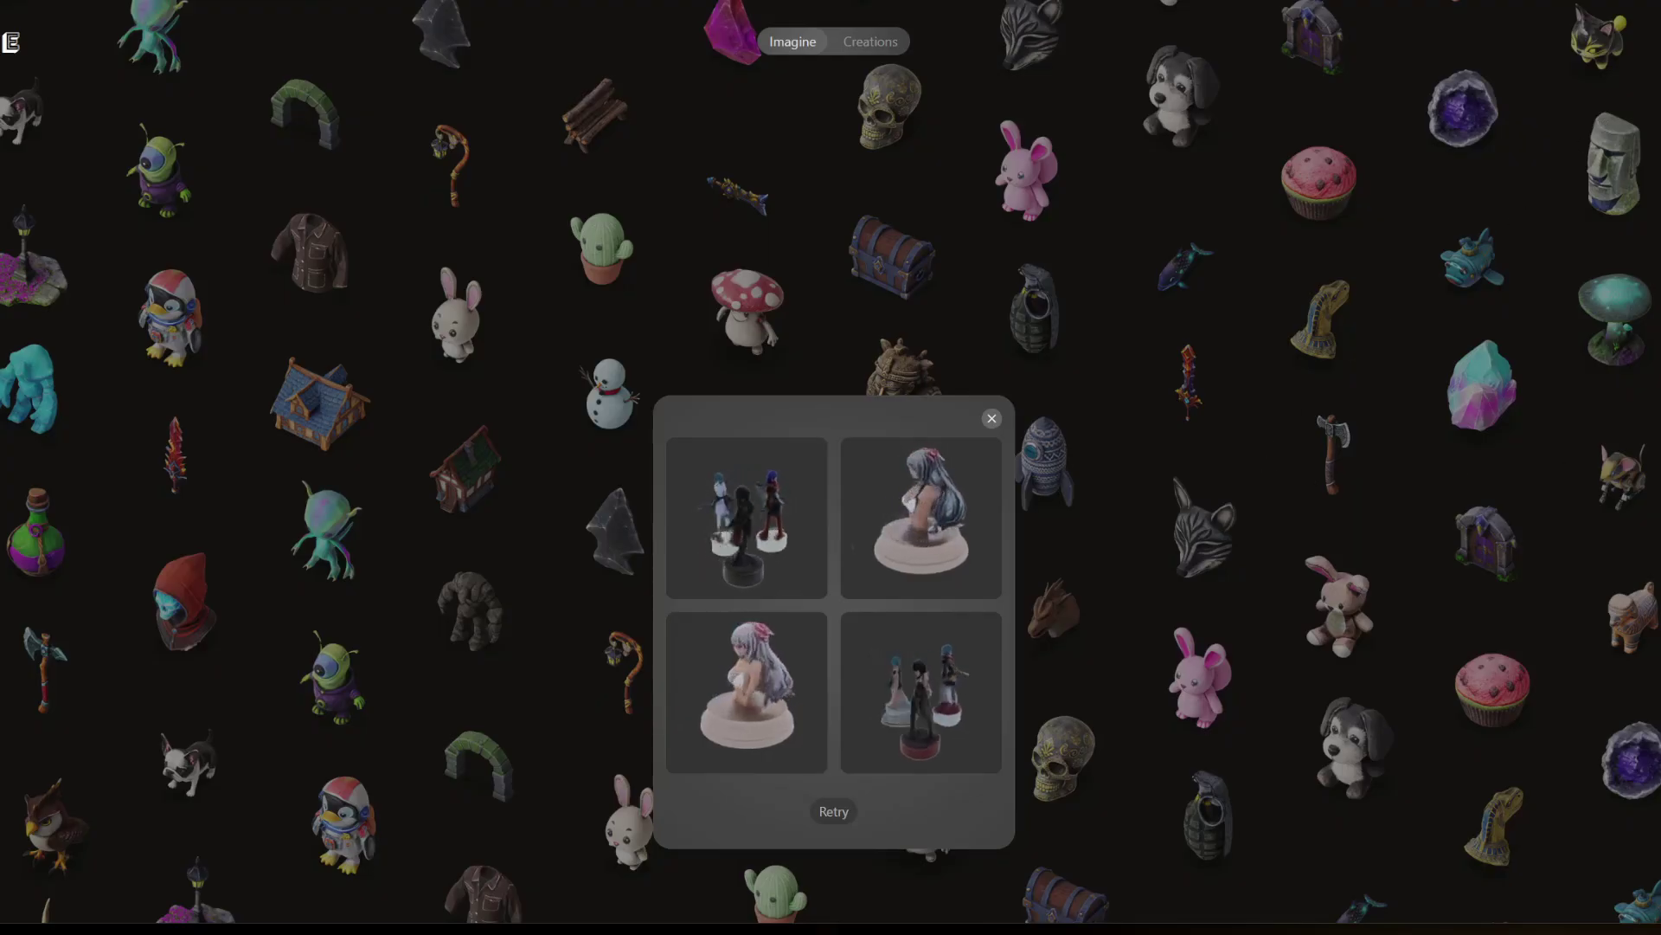
# Generate new models from the prompt "Anime statue, Clean, accurate, 4k, unreal engine".
pyautogui.click(779, 827)
pyautogui.write('Anime statue, Clean, accurate, 4k')
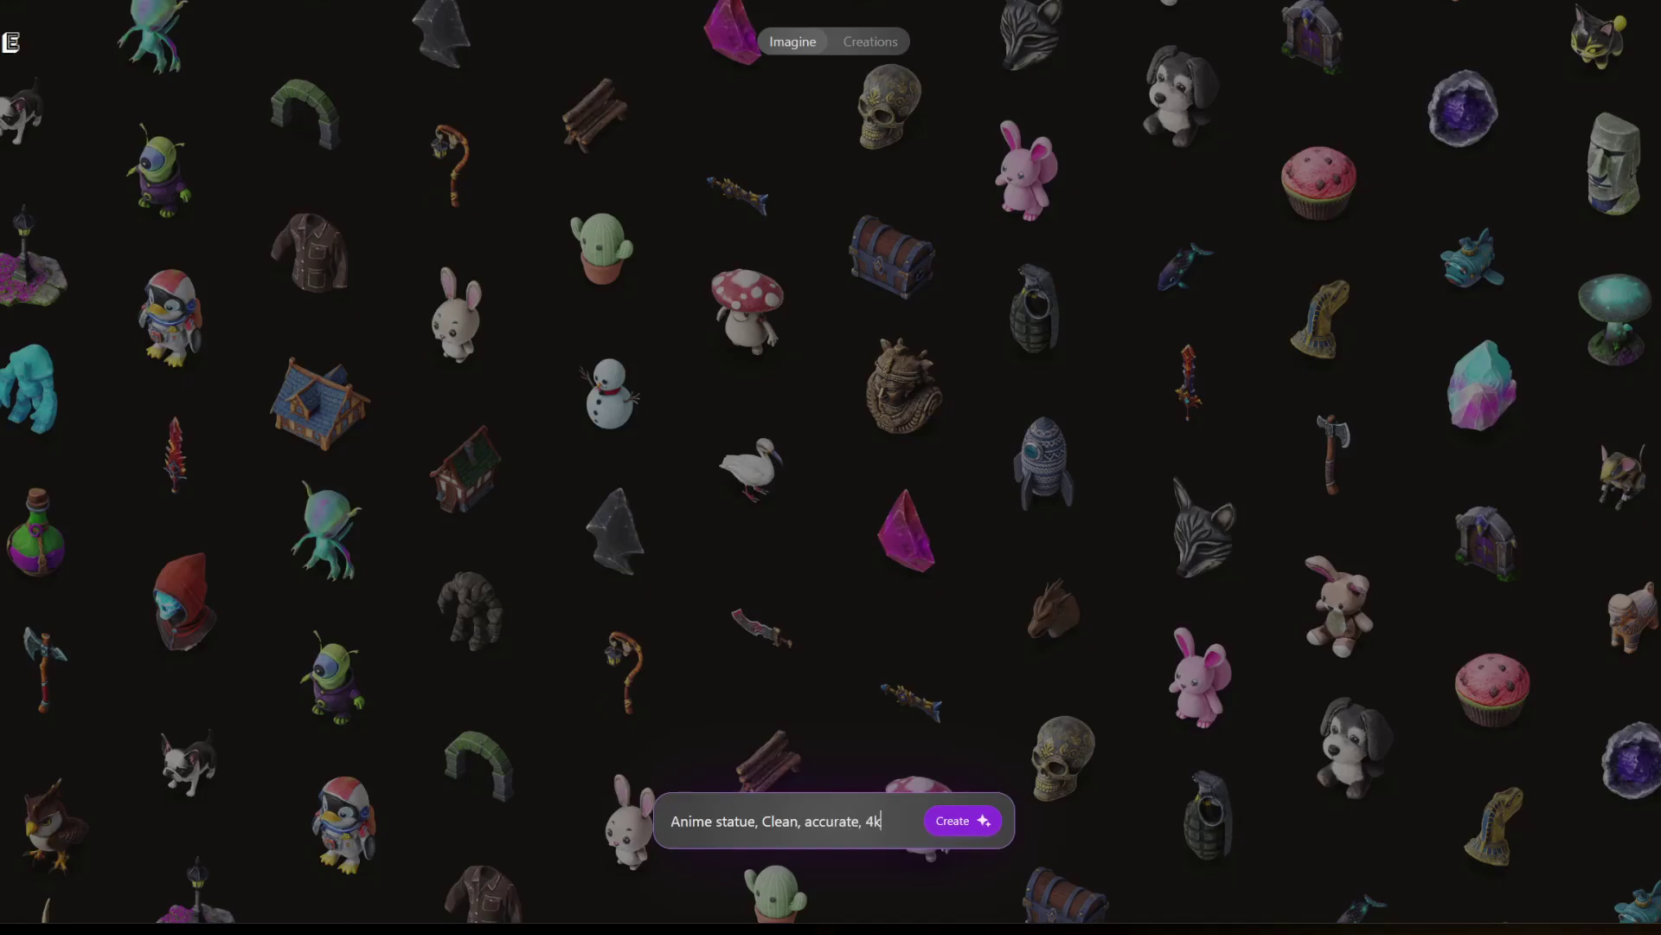
pyautogui.write('eal')
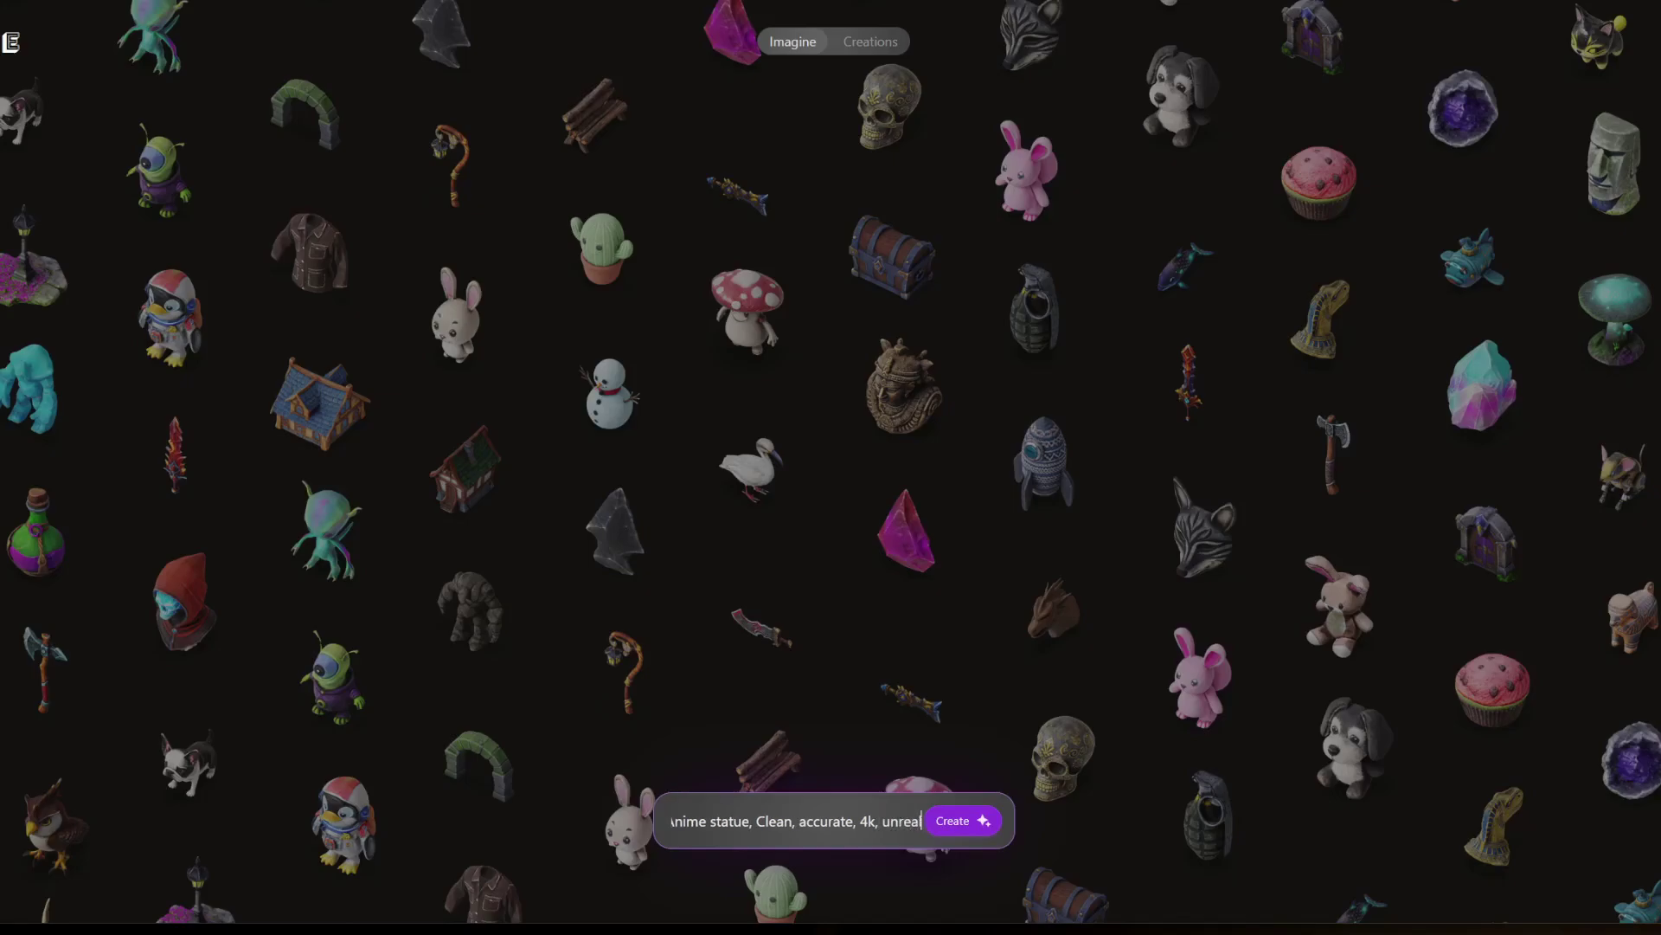
pyautogui.write(' engine')
pyautogui.press('Return')
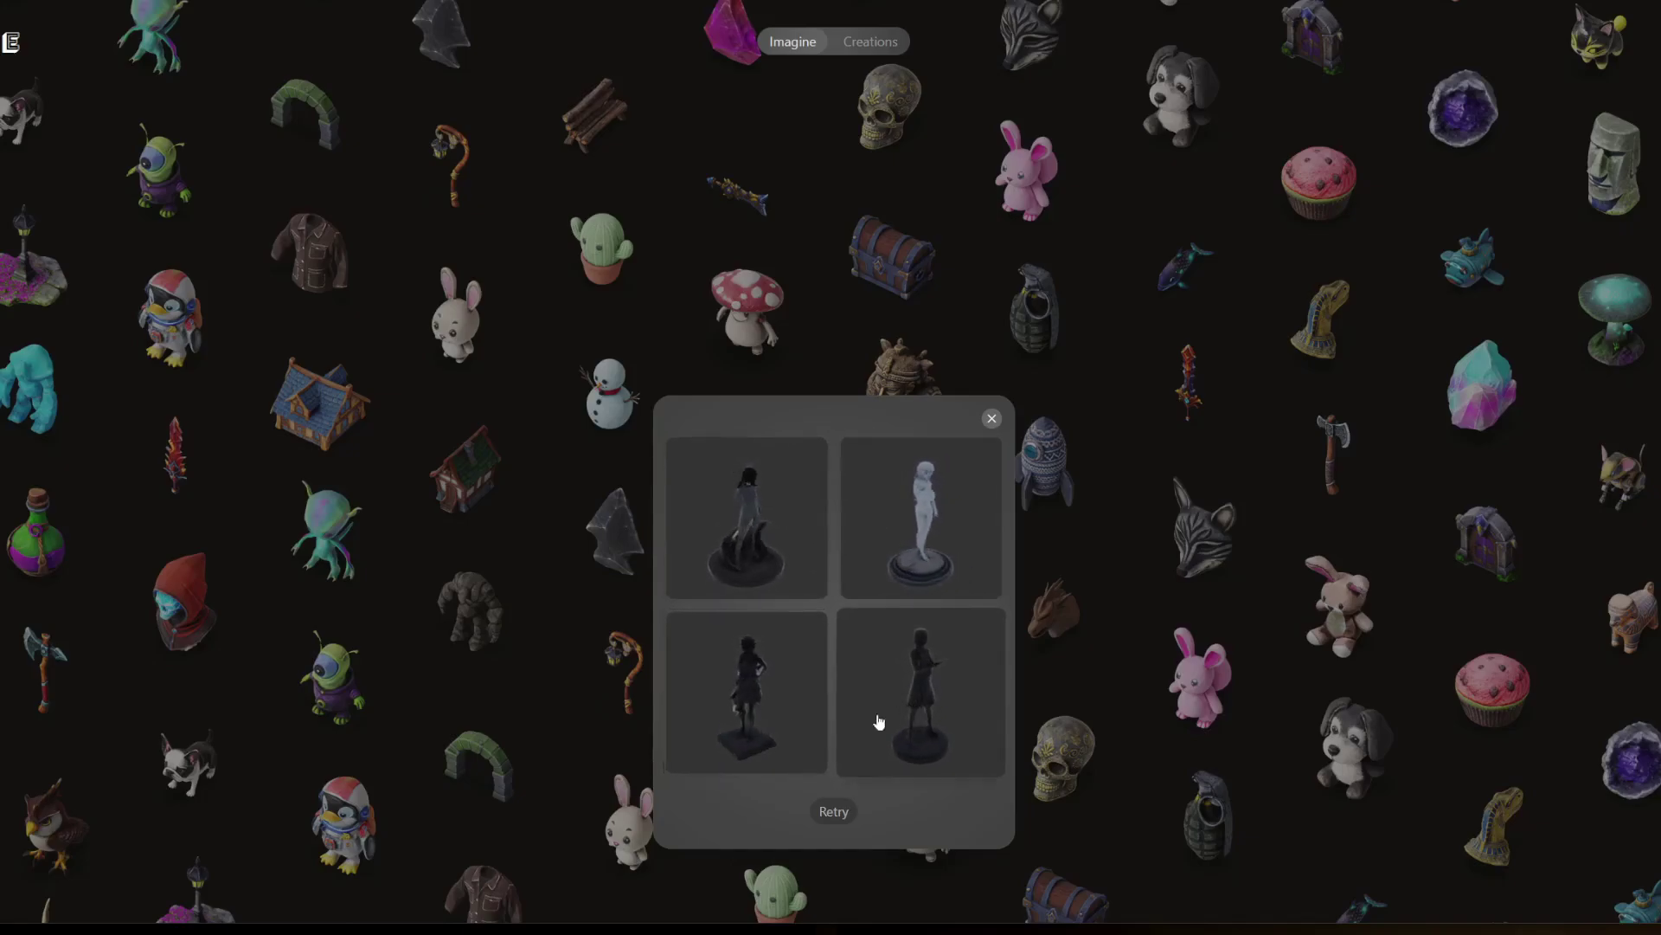
# Open the dark short-haired statue standing on a round base, inspect it up close, and create variations of it.
pyautogui.click(933, 689)
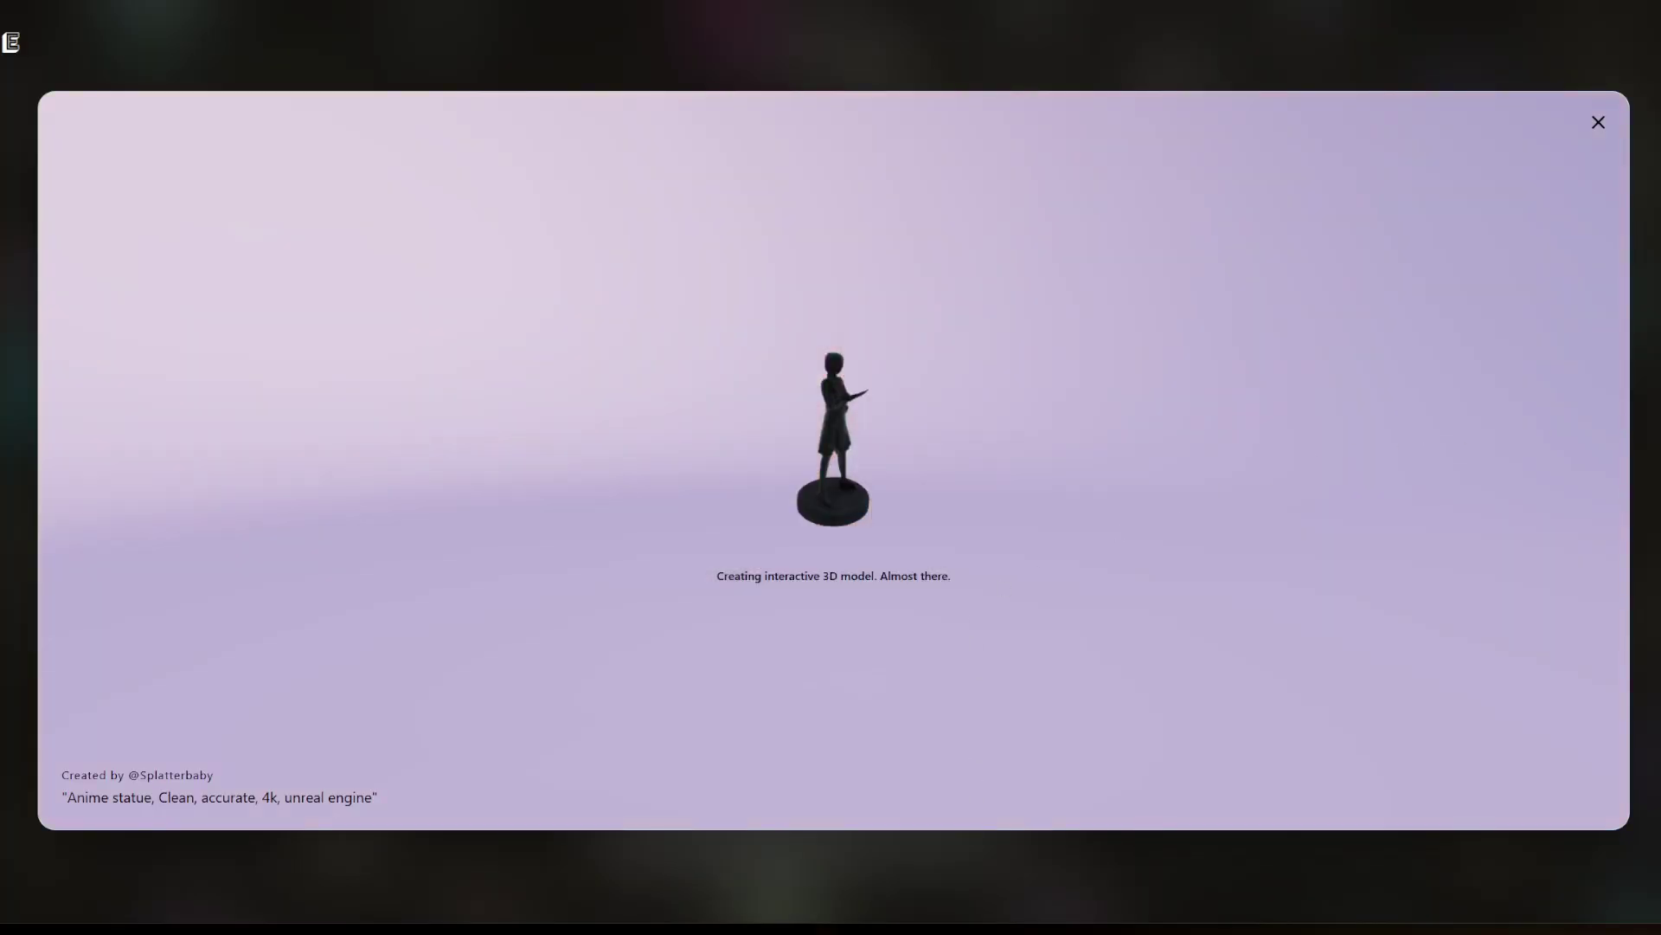
pyautogui.scroll(6, 1042, 542)
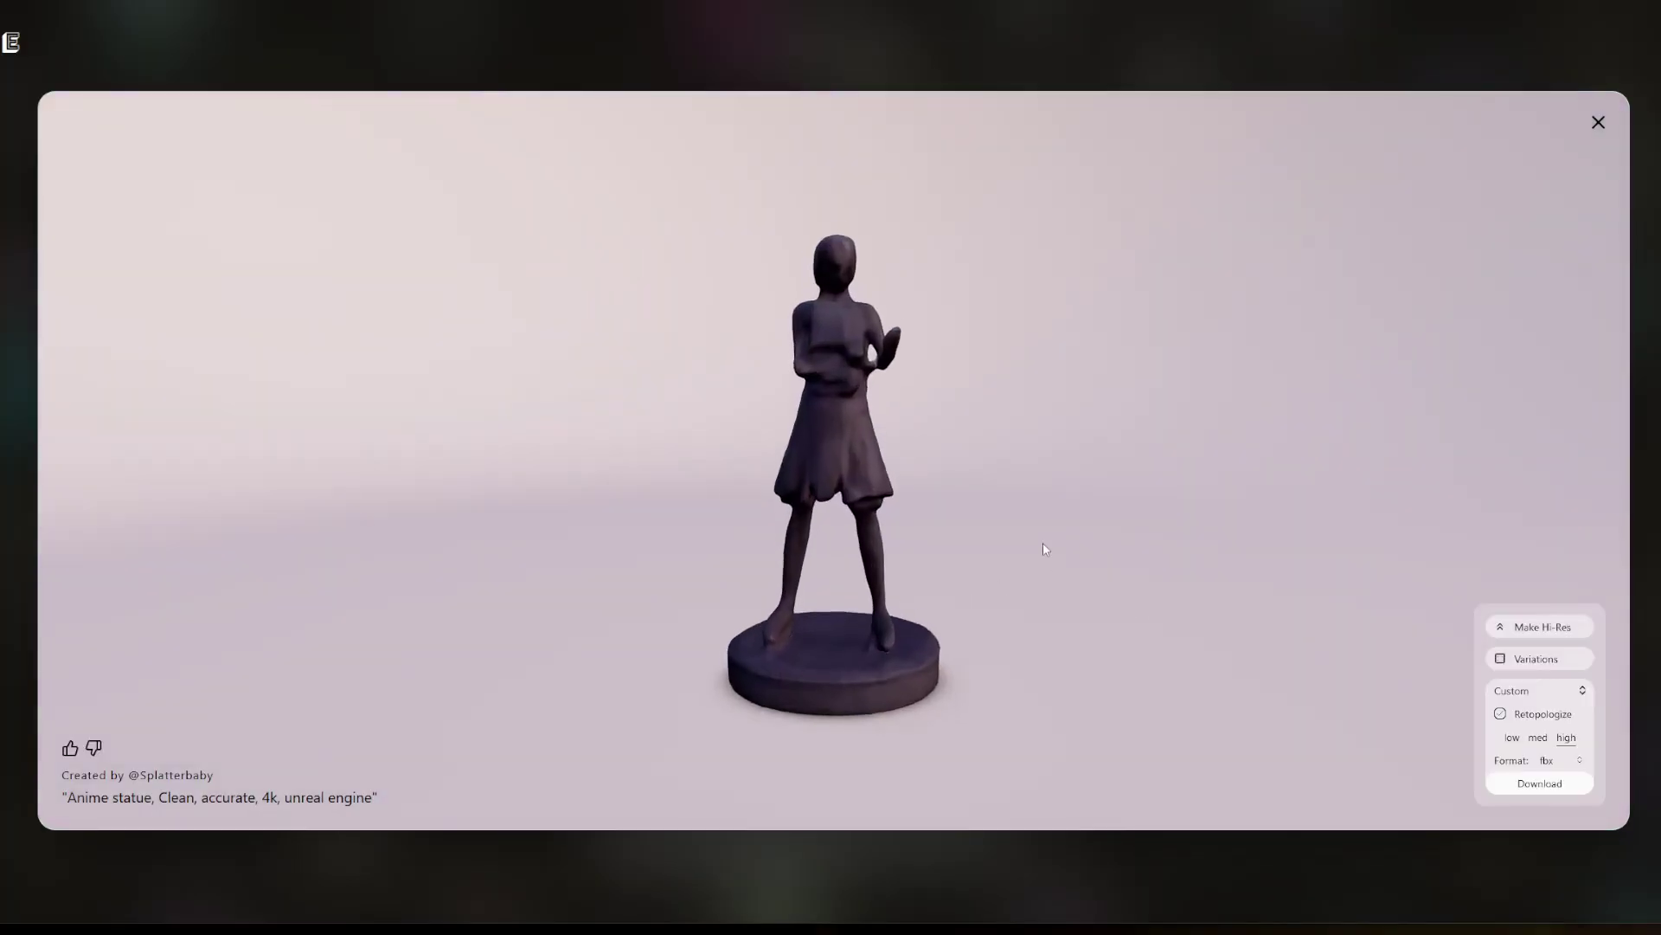
pyautogui.moveTo(812, 464); pyautogui.dragTo(812, 517)
pyautogui.scroll(-5, 812, 519)
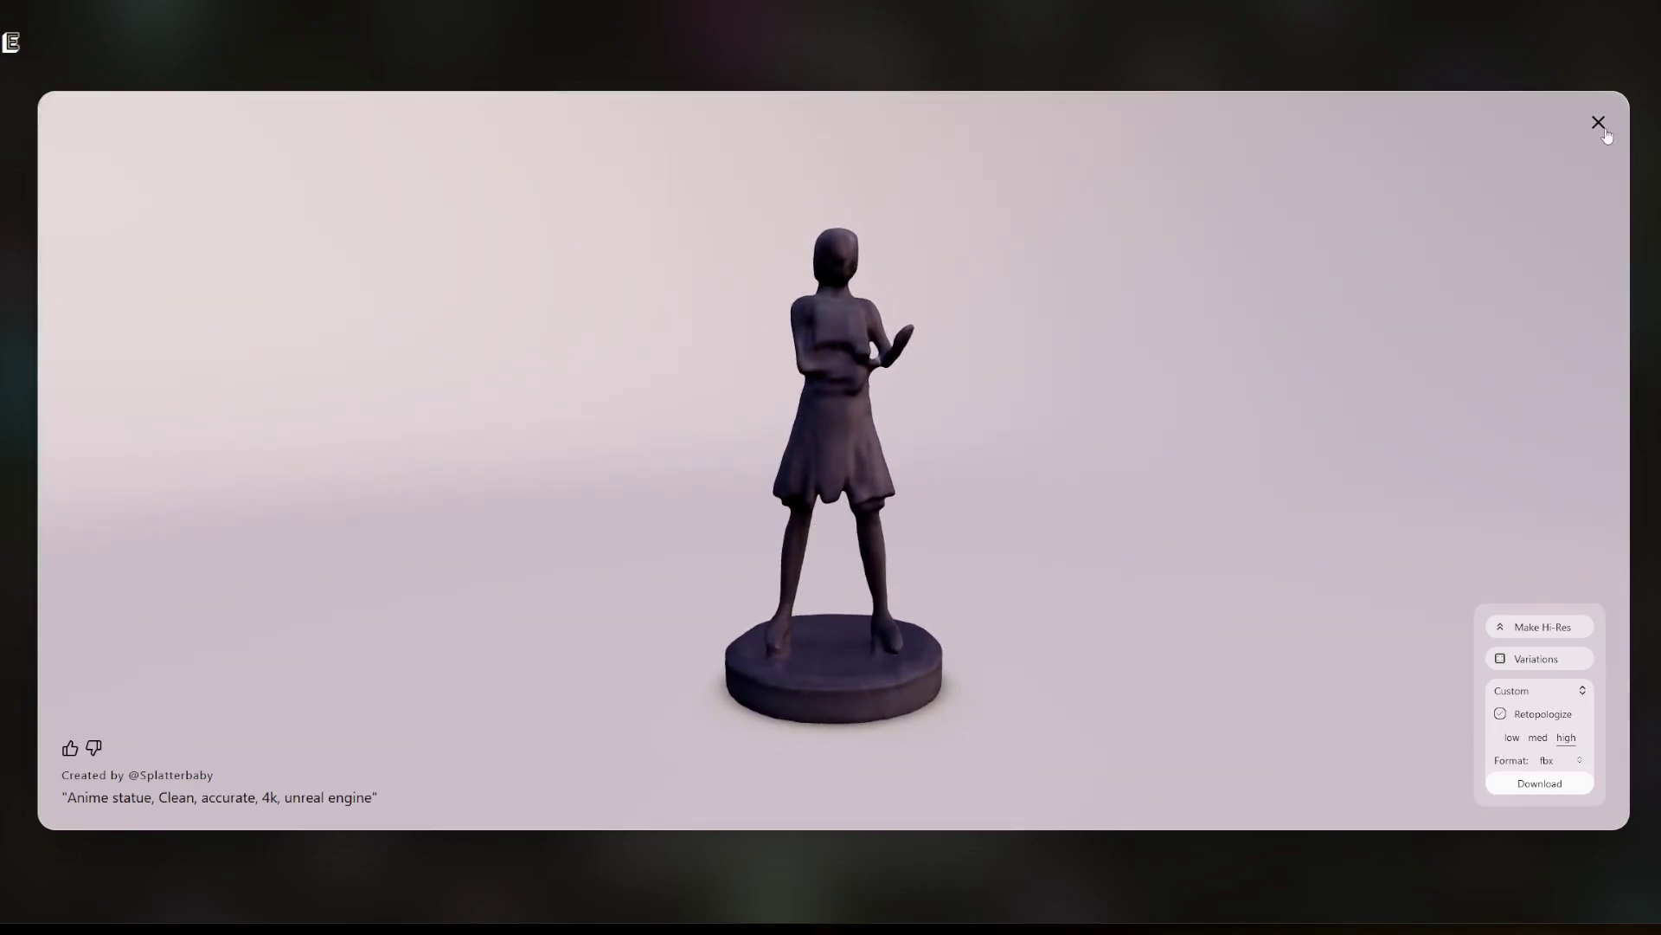
pyautogui.click(1534, 661)
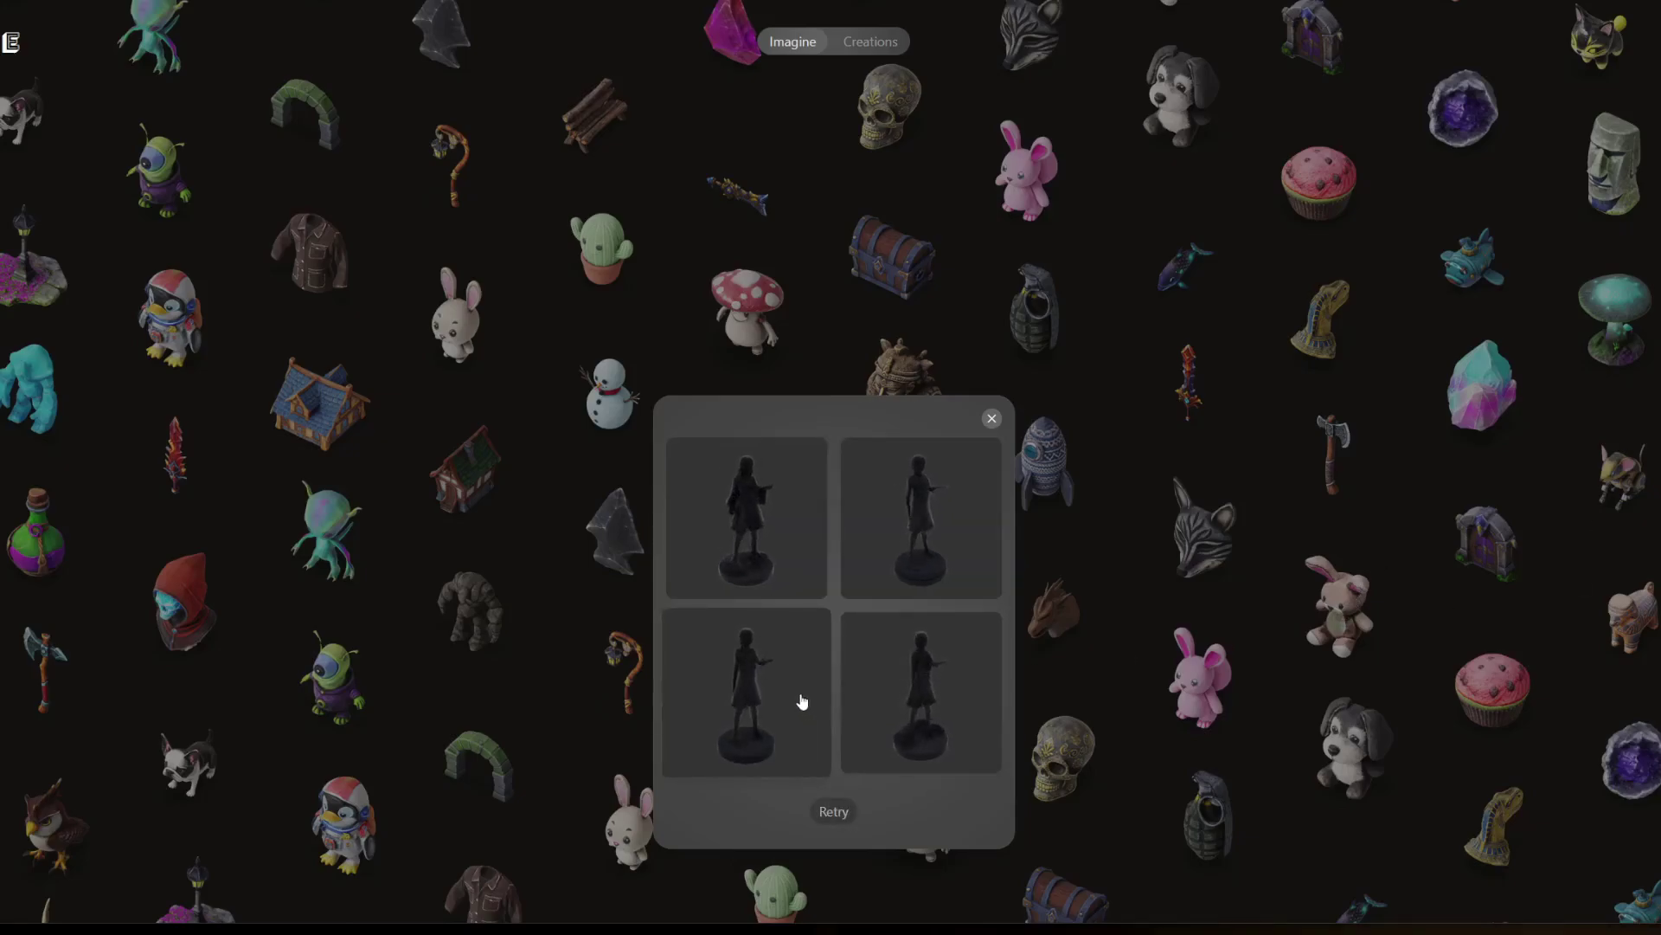
# Open the long-haired variation of the dark statue, inspect it from the front, and make it hi-res.
pyautogui.click(776, 530)
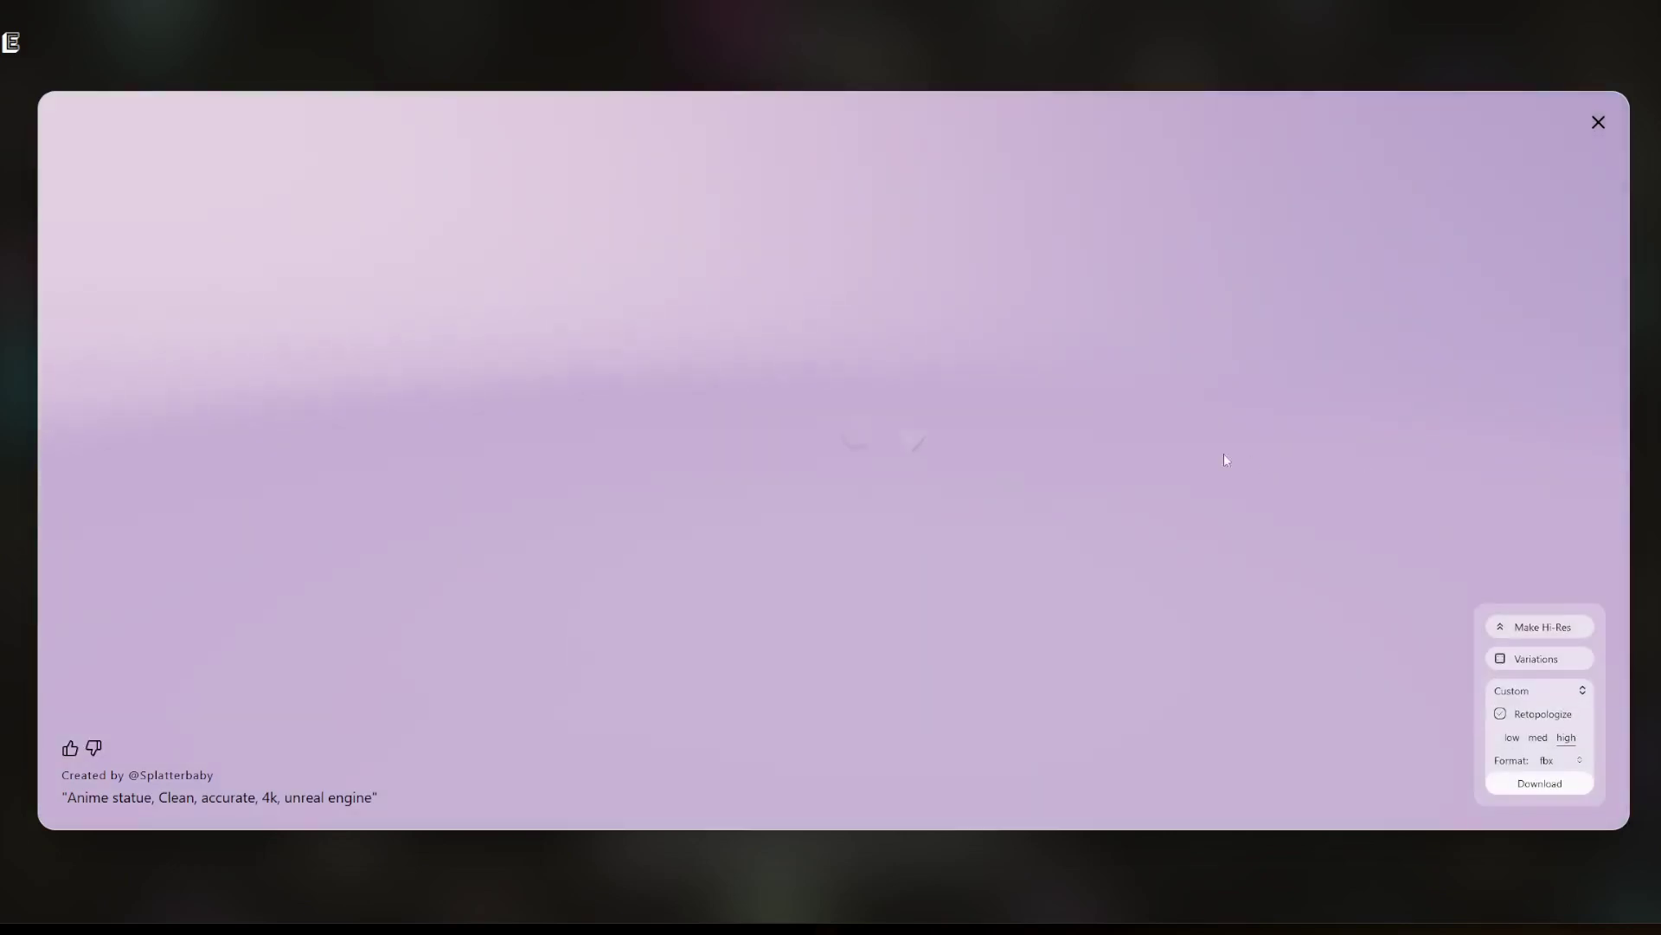
pyautogui.scroll(5, 841, 447)
pyautogui.moveTo(762, 474); pyautogui.dragTo(1101, 564)
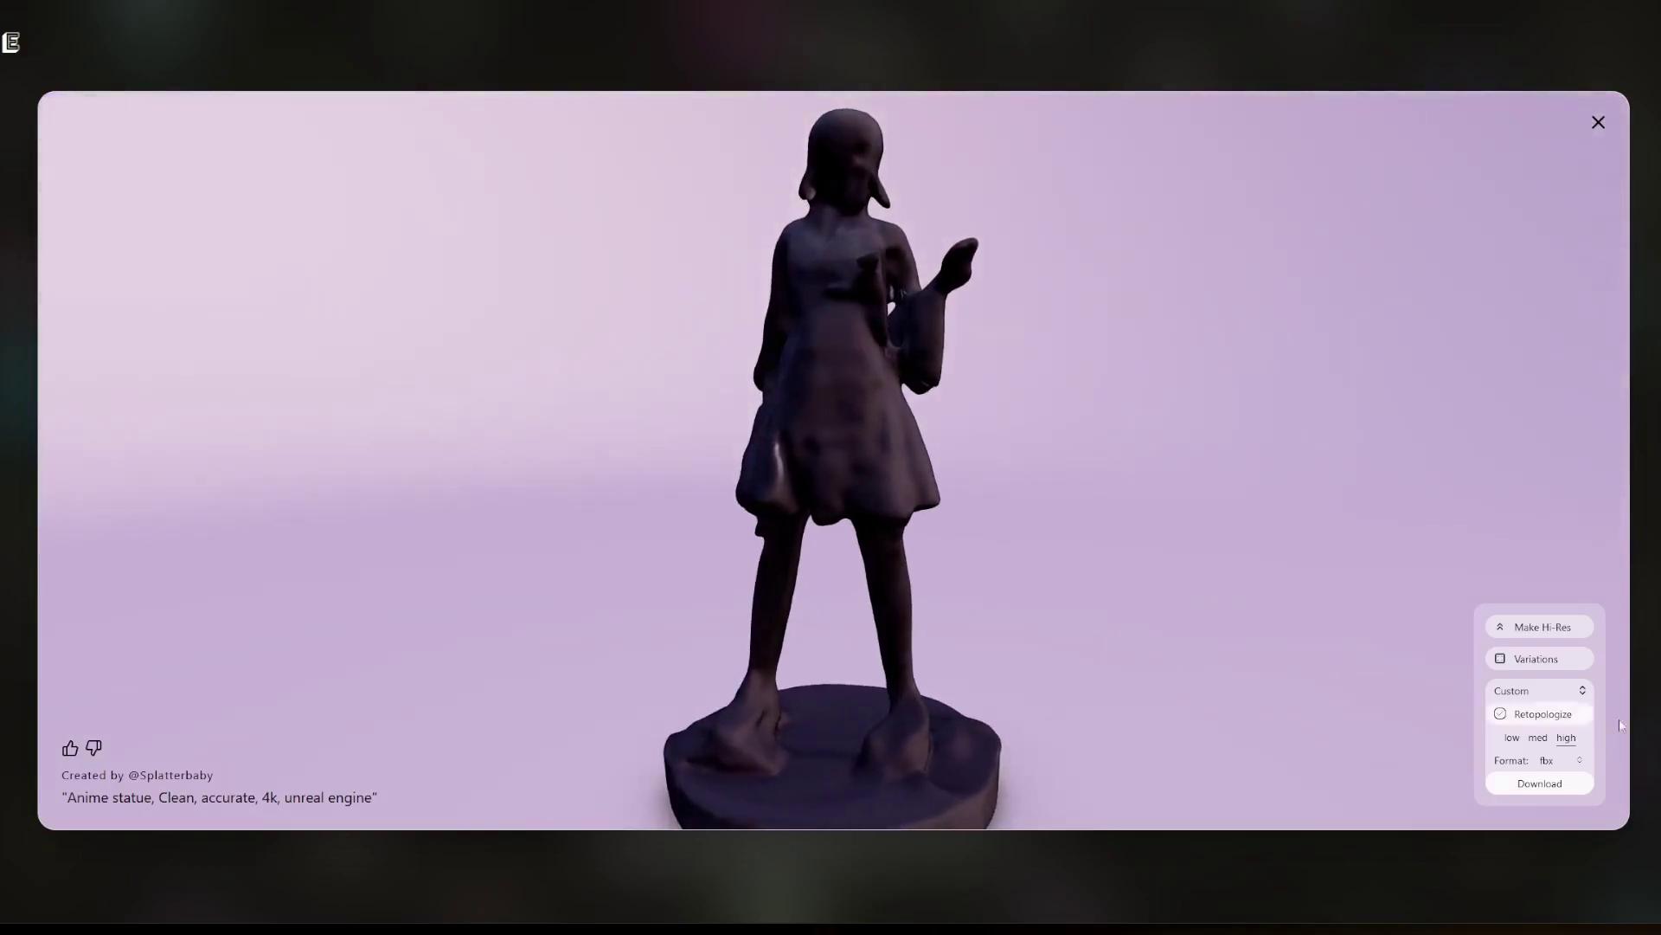
pyautogui.click(1524, 633)
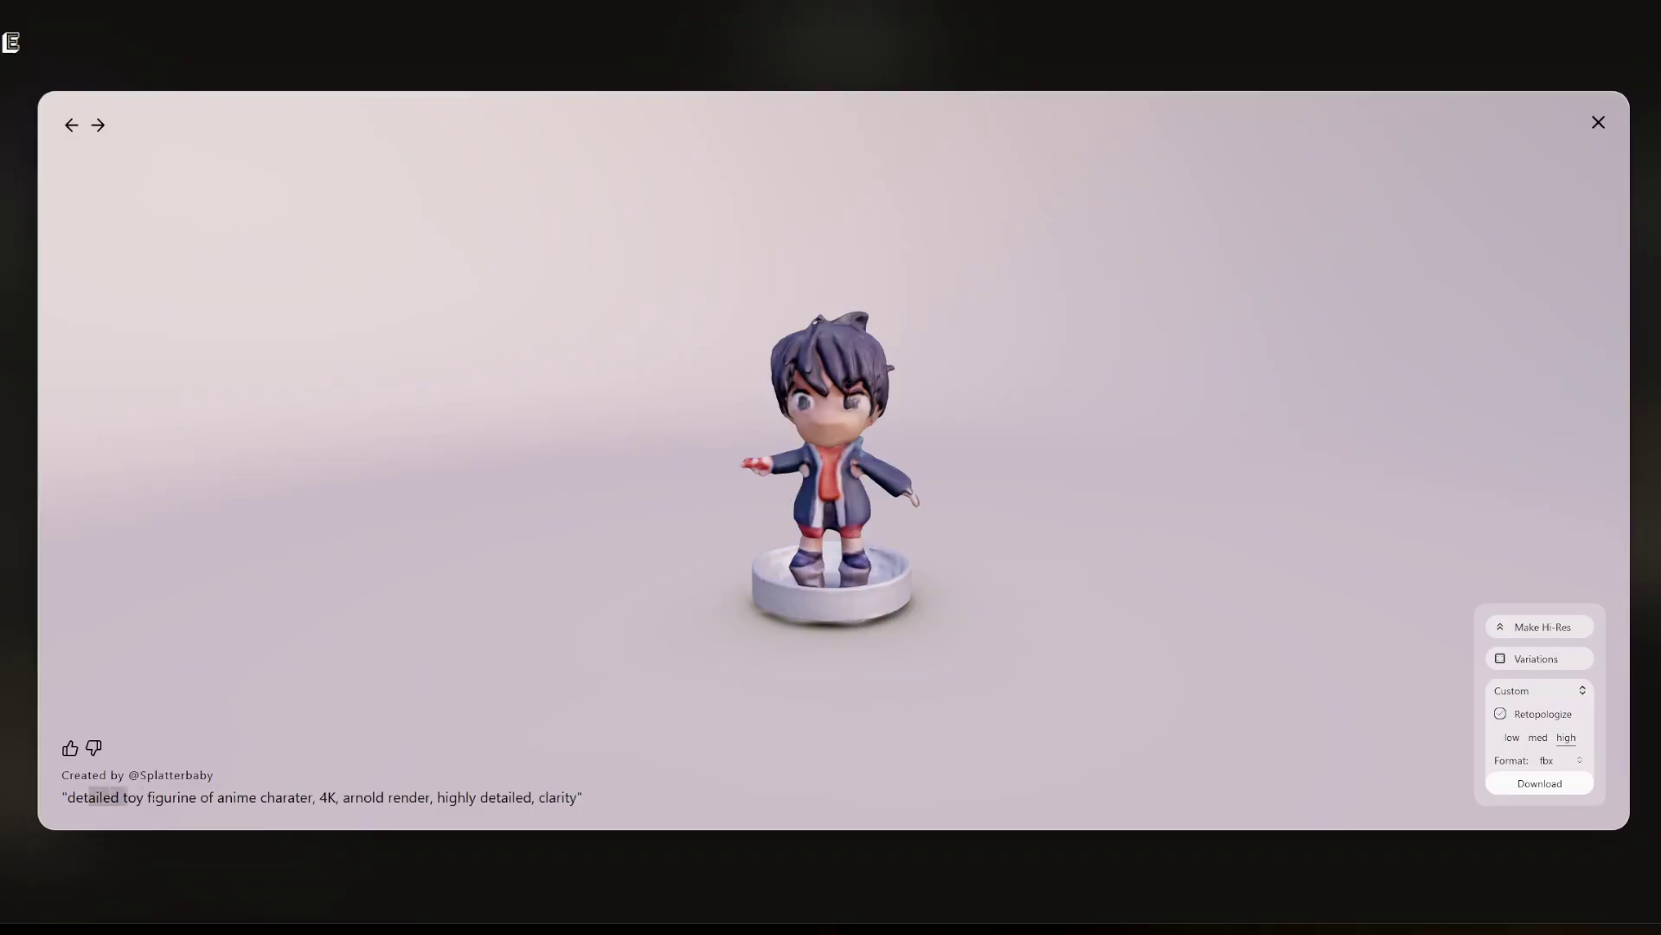
# Review the prompt of the toy figurine in the dark blue coat, inspect the model up close, and close its preview.
pyautogui.moveTo(126, 797); pyautogui.dragTo(577, 797)
pyautogui.scroll(7, 1020, 538)
pyautogui.moveTo(988, 545); pyautogui.dragTo(993, 509)
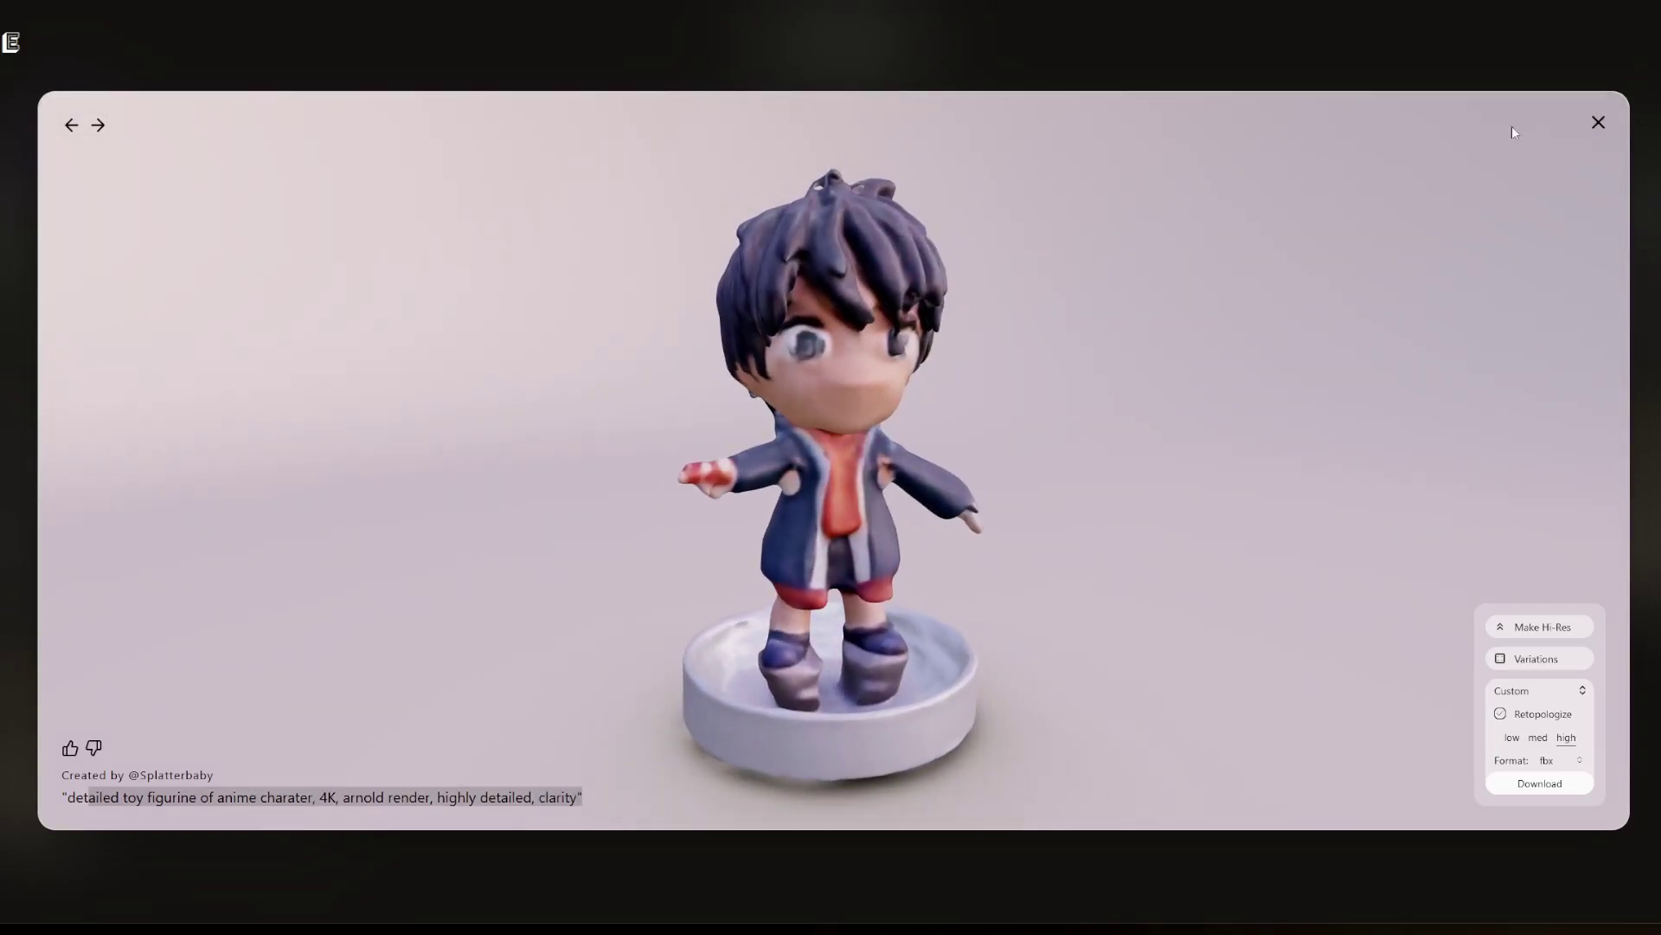
pyautogui.click(1598, 123)
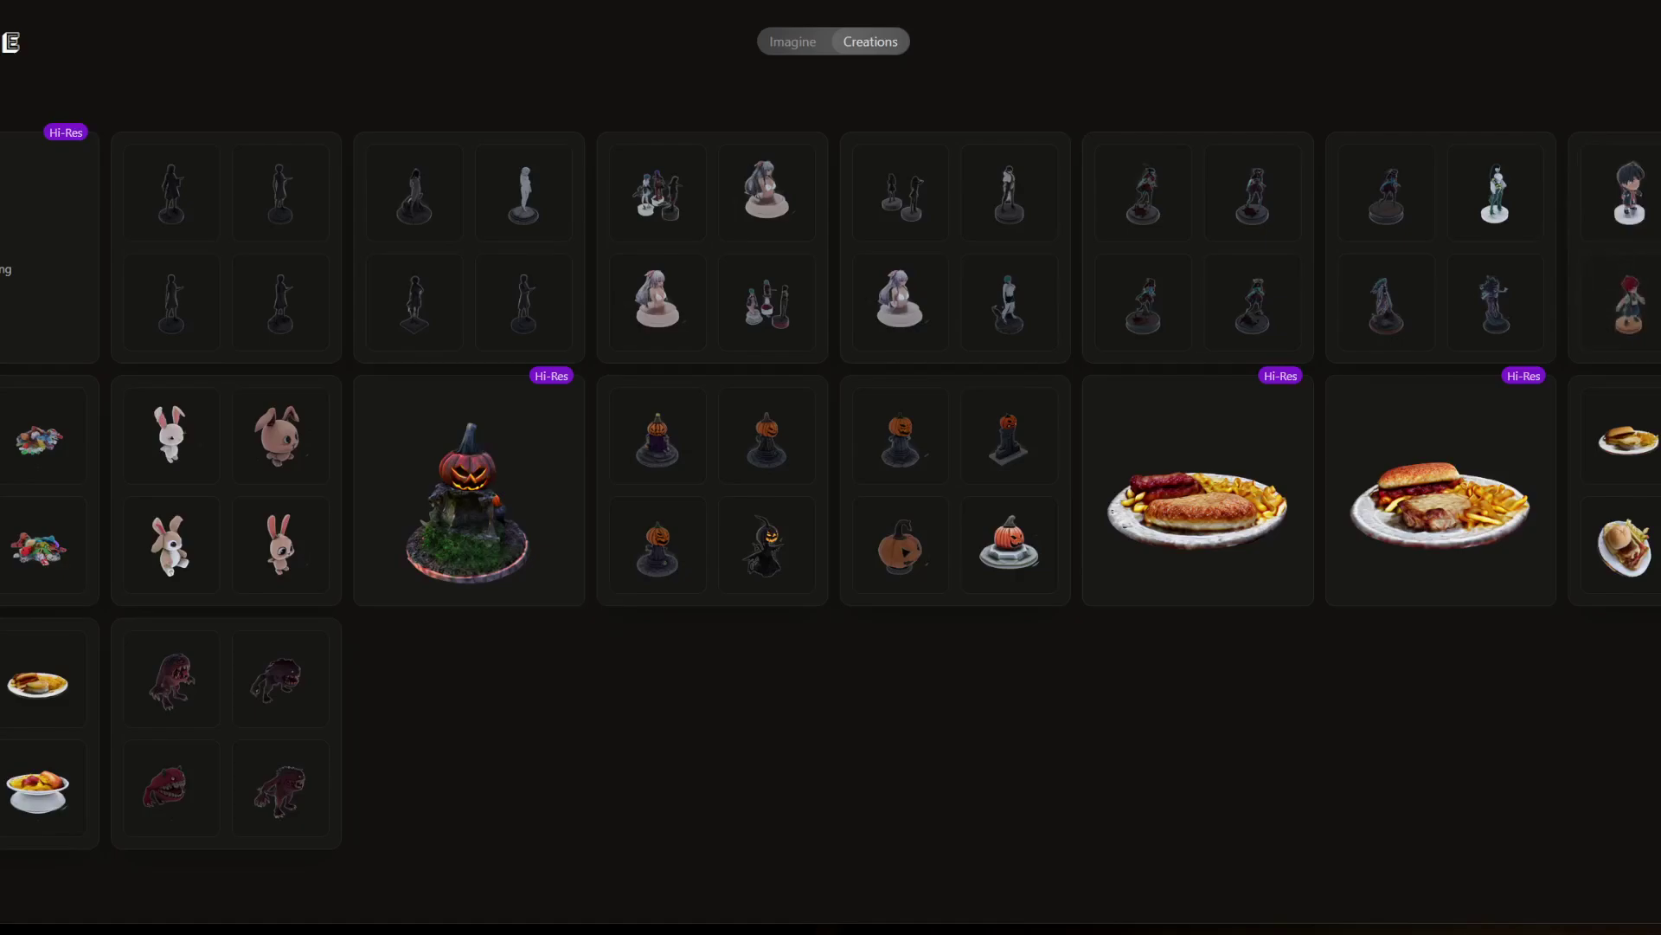
# Open the dark-haired toy figurine in the yellow top on the striped base, inspect it, and make it hi-res.
pyautogui.click(1580, 354)
pyautogui.scroll(5, 895, 543)
pyautogui.moveTo(810, 630); pyautogui.dragTo(740, 552)
pyautogui.scroll(-5, 1019, 542)
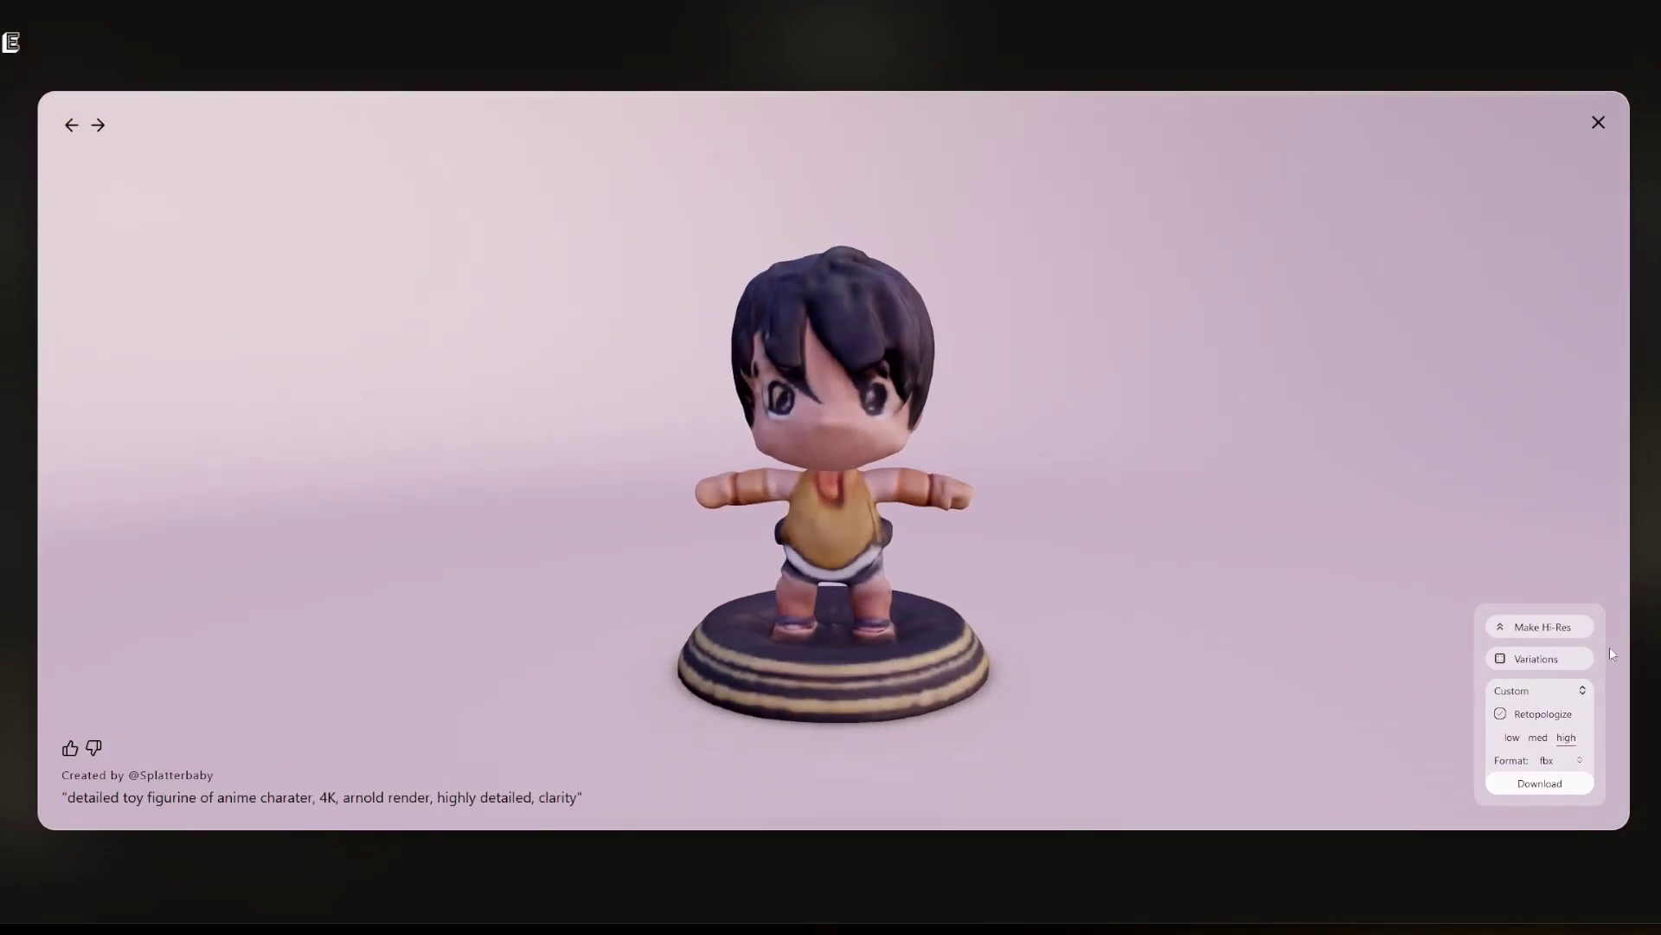
pyautogui.click(1545, 628)
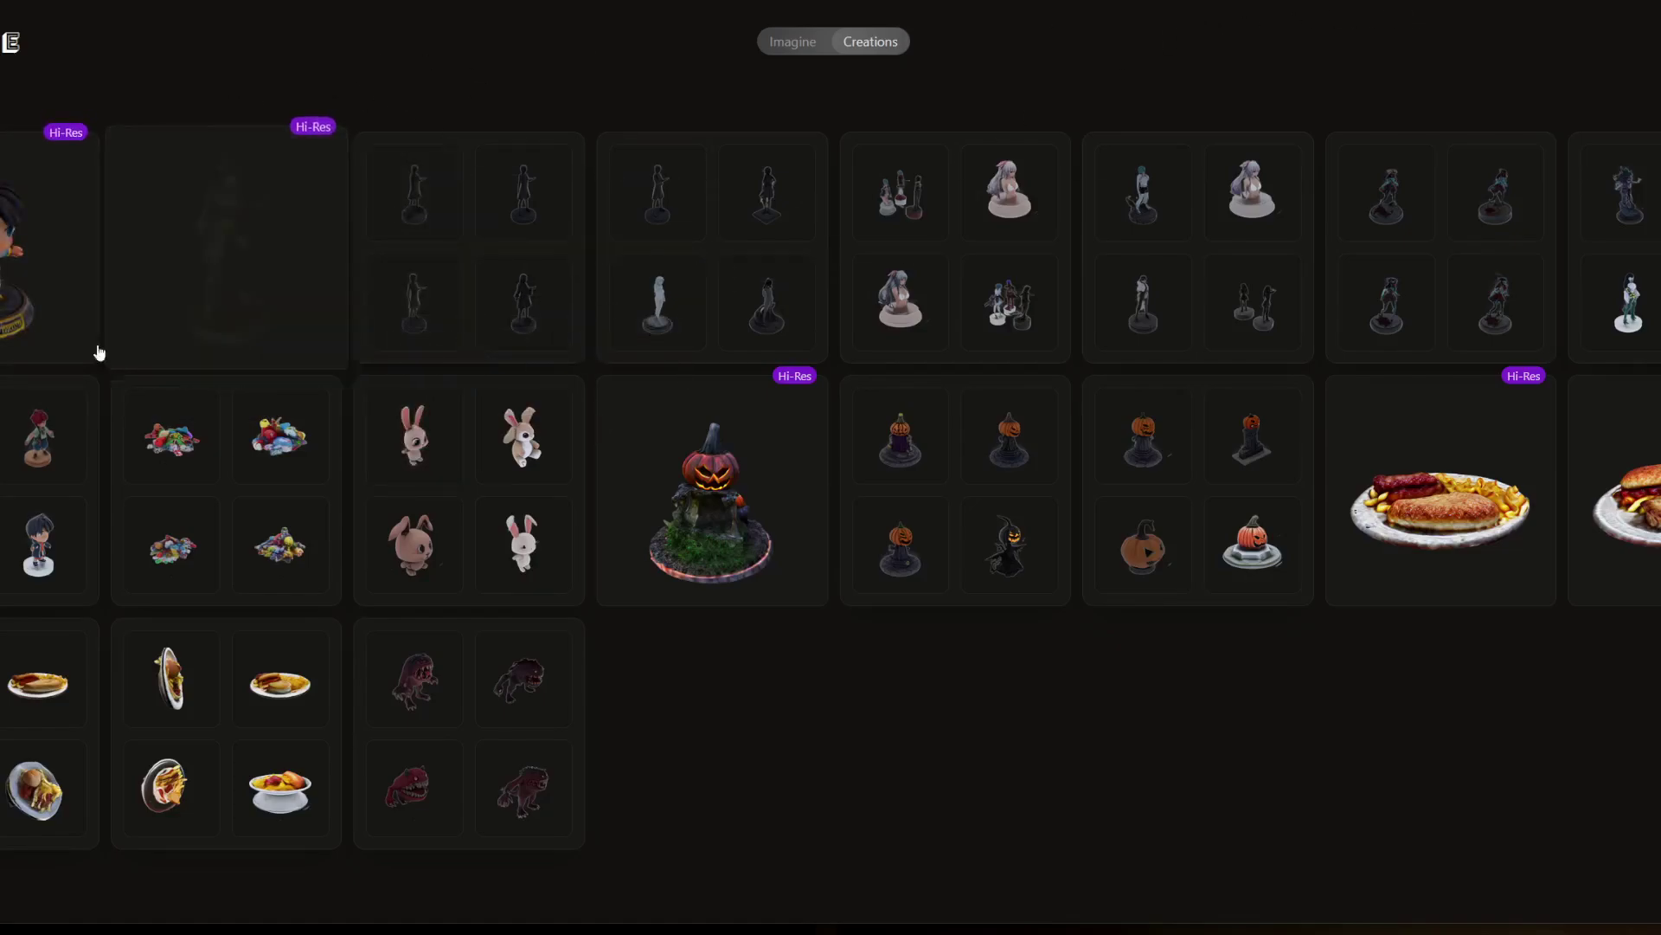
# Inspect the hi-res toy figurine in the yellow vest up close and from several angles, and close its preview.
pyautogui.click(19, 281)
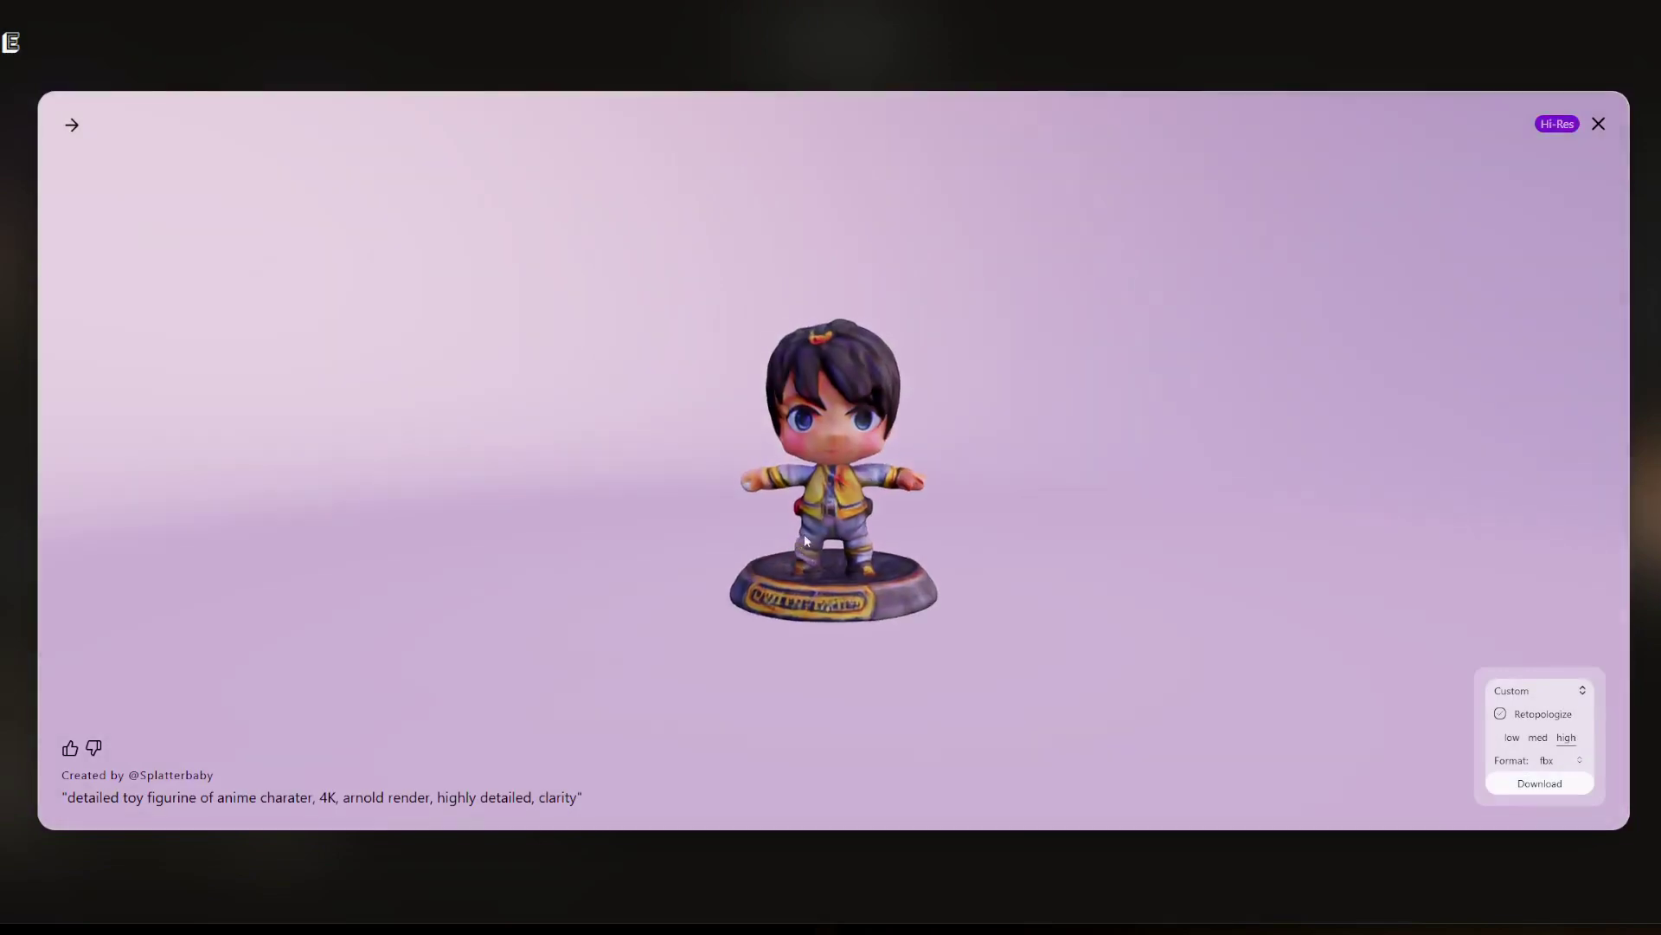
pyautogui.scroll(8, 814, 572)
pyautogui.moveTo(812, 567); pyautogui.dragTo(786, 534)
pyautogui.moveTo(1003, 563); pyautogui.dragTo(942, 565)
pyautogui.scroll(-3, 943, 563)
pyautogui.click(1599, 125)
# Open the hi-res robed anime statue and examine its clothing, face and base up close and from several angles.
pyautogui.click(173, 270)
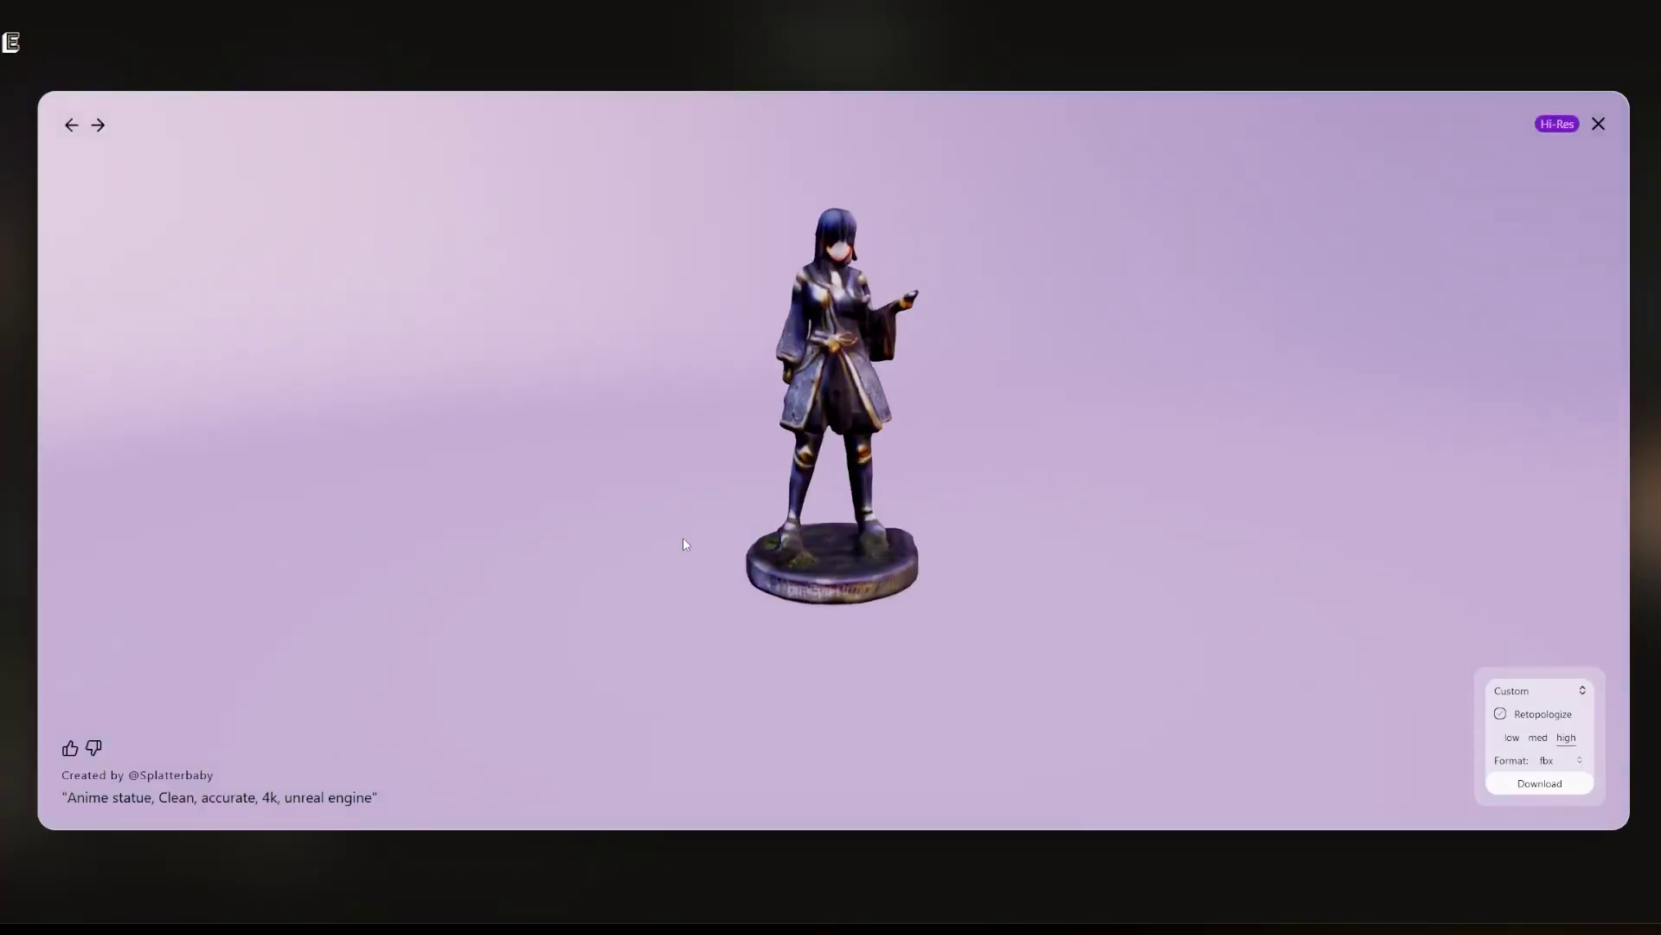
pyautogui.scroll(6, 932, 448)
pyautogui.moveTo(932, 448); pyautogui.dragTo(786, 329)
pyautogui.scroll(-5, 822, 416)
pyautogui.scroll(4, 861, 522)
pyautogui.moveTo(858, 515); pyautogui.dragTo(945, 497)
pyautogui.scroll(3, 901, 481)
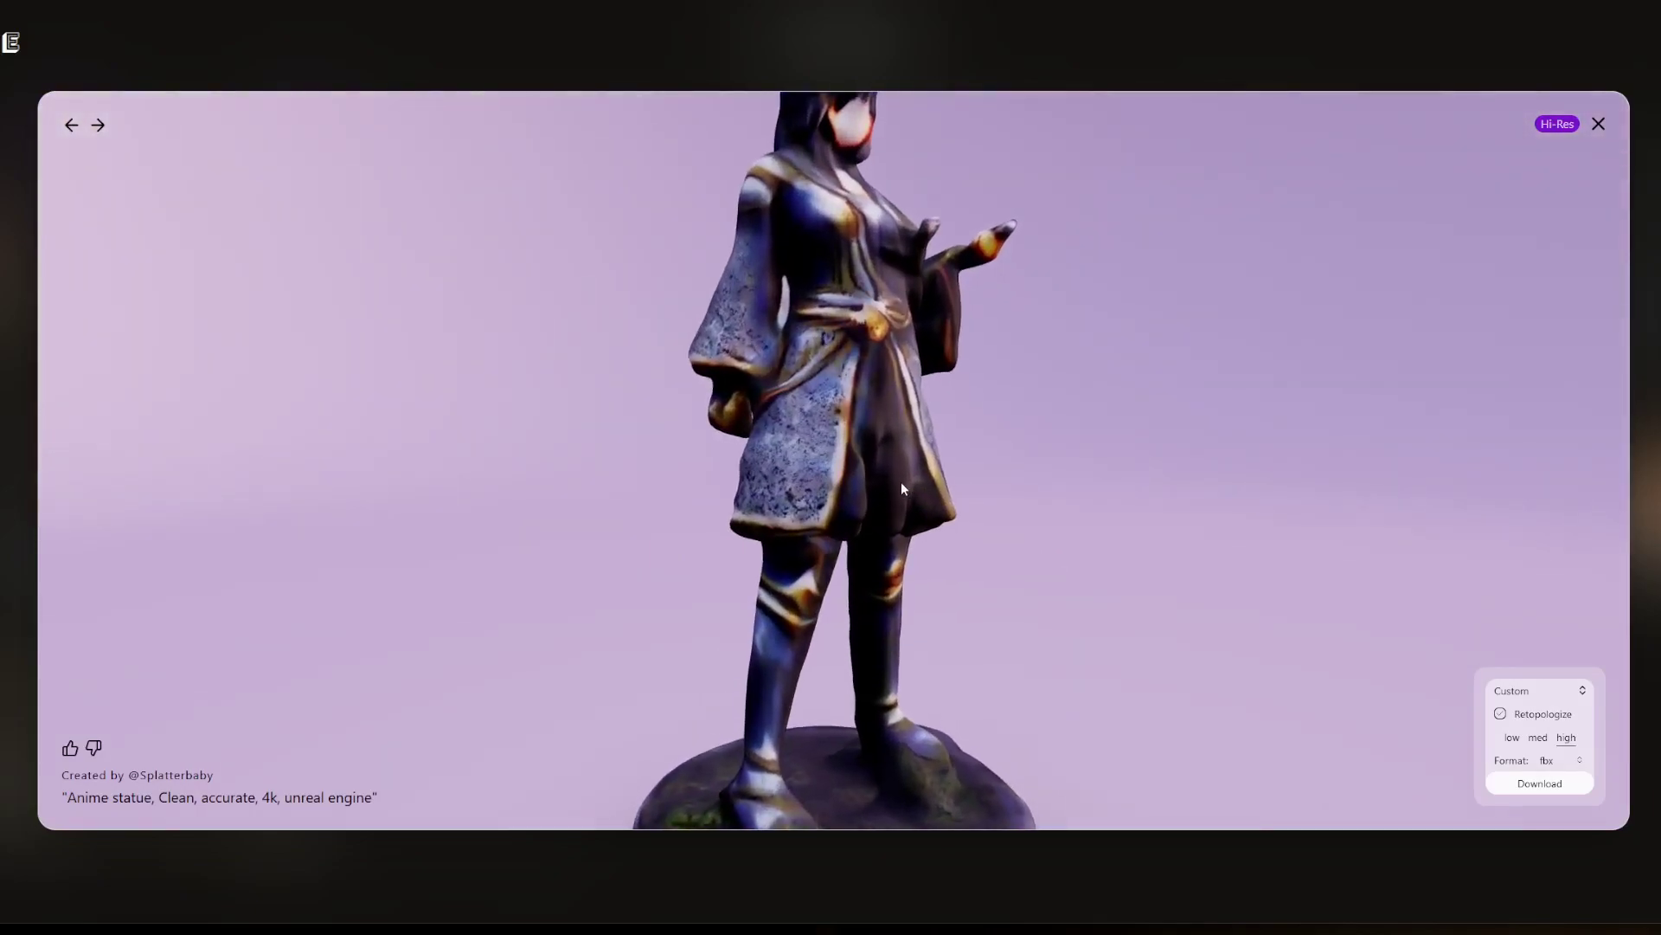
pyautogui.scroll(-5, 886, 456)
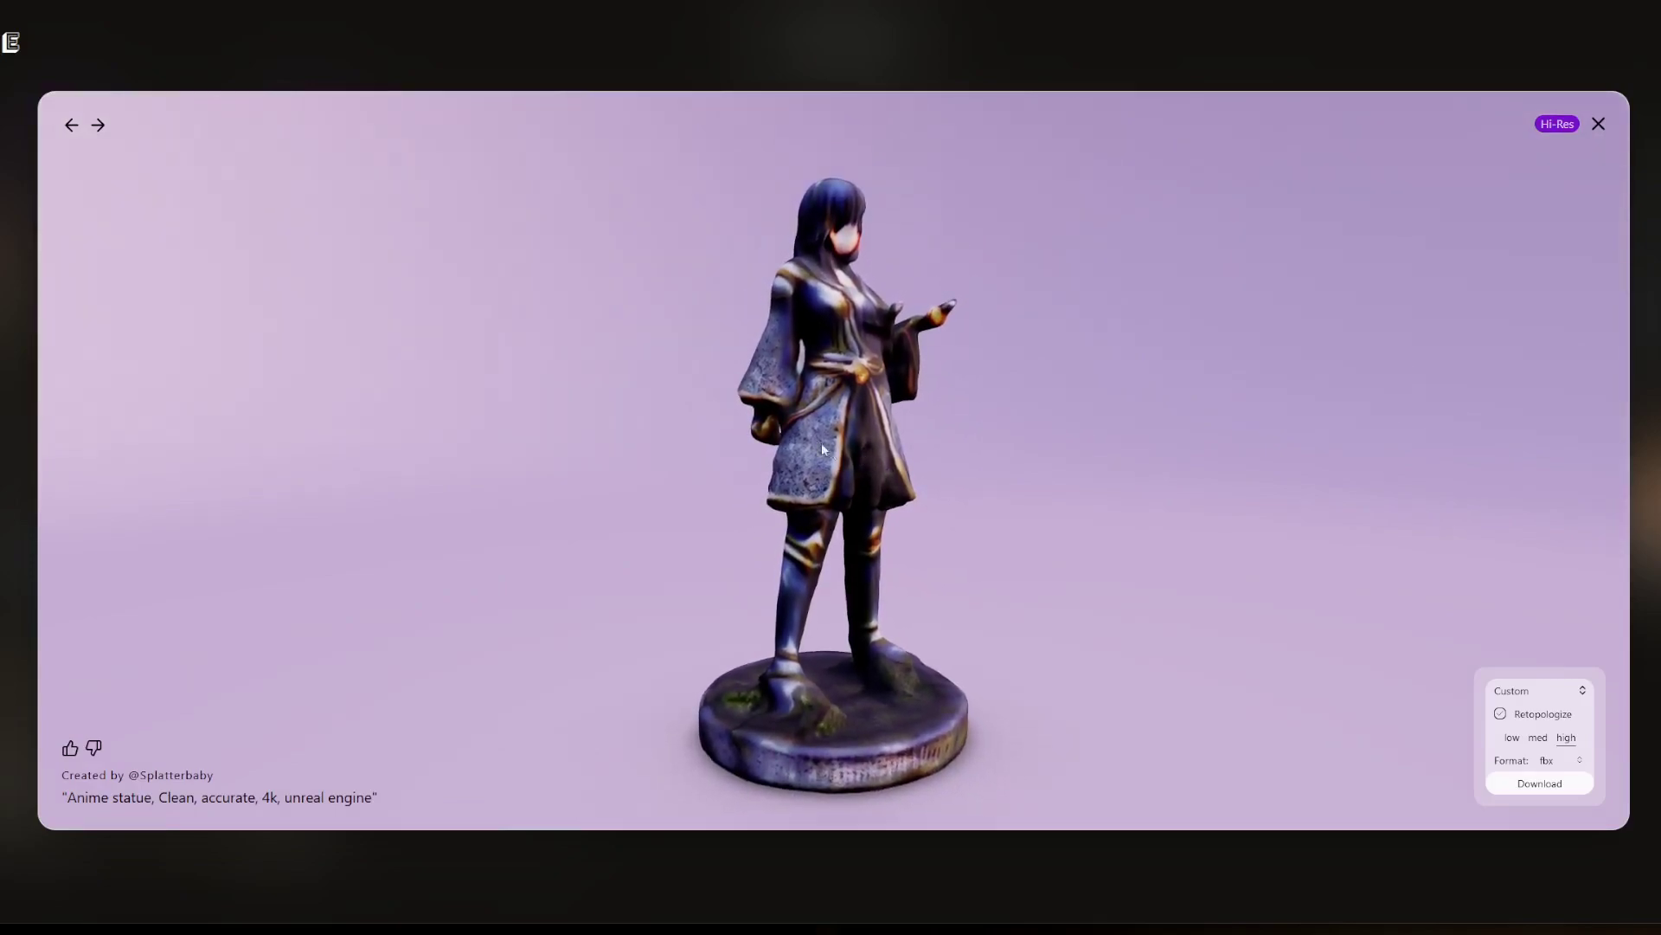
pyautogui.scroll(-2, 1038, 474)
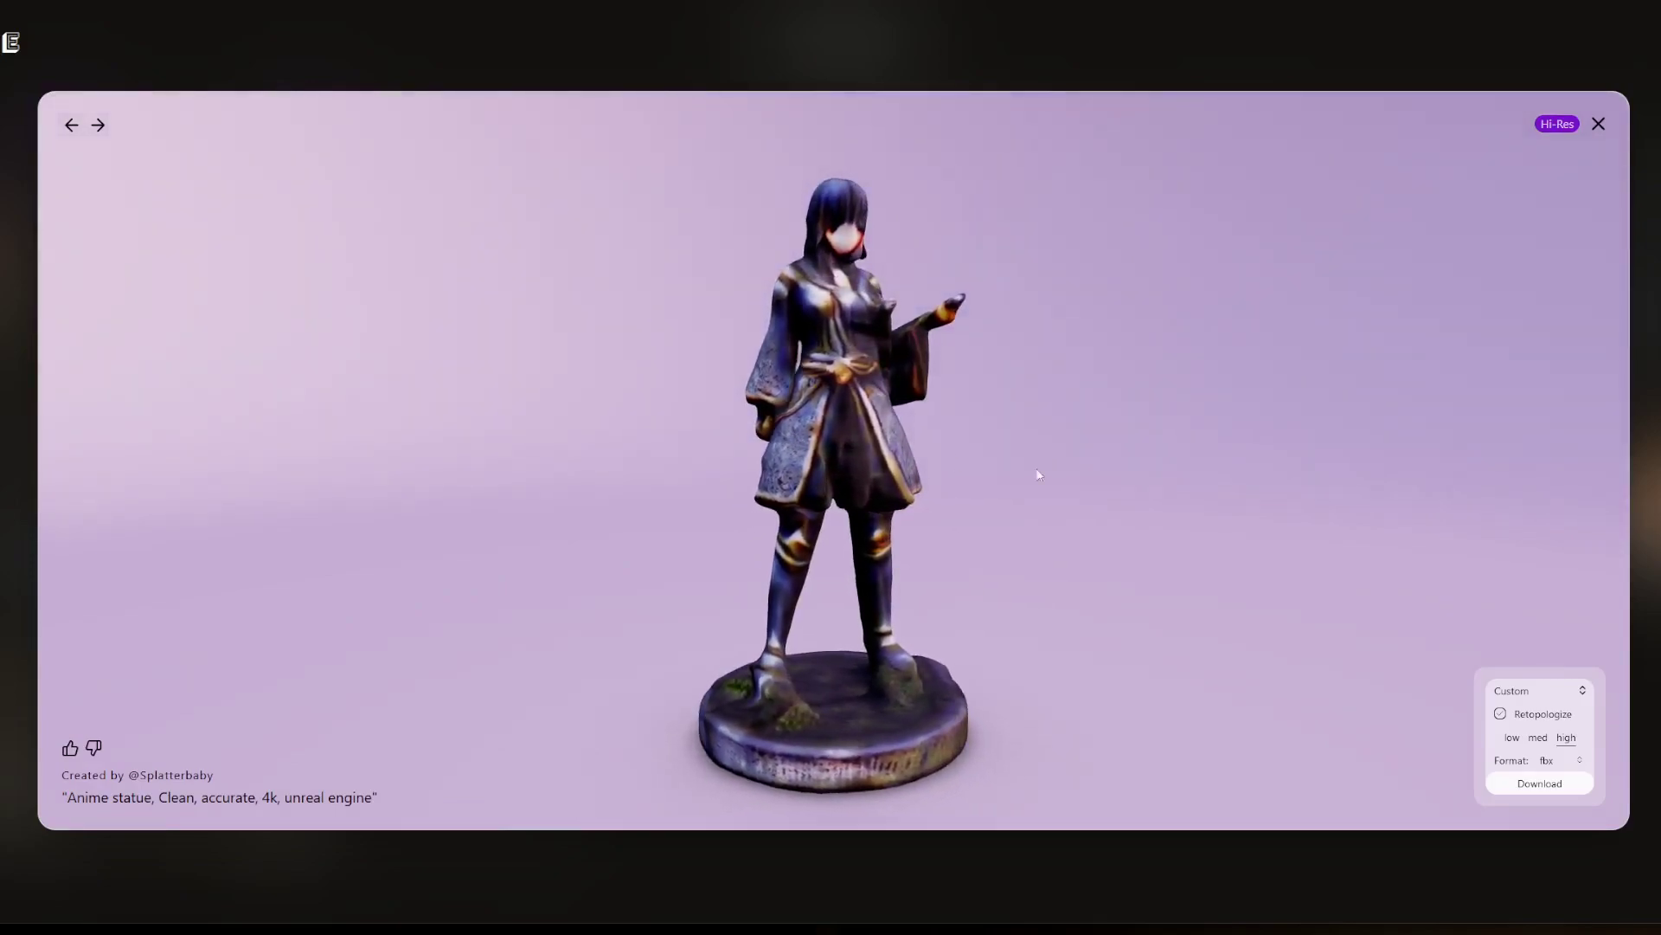
# Review the export presets and formats, download the hi-res anime statue as fbx with the Custom preset, and close its preview.
pyautogui.click(1553, 692)
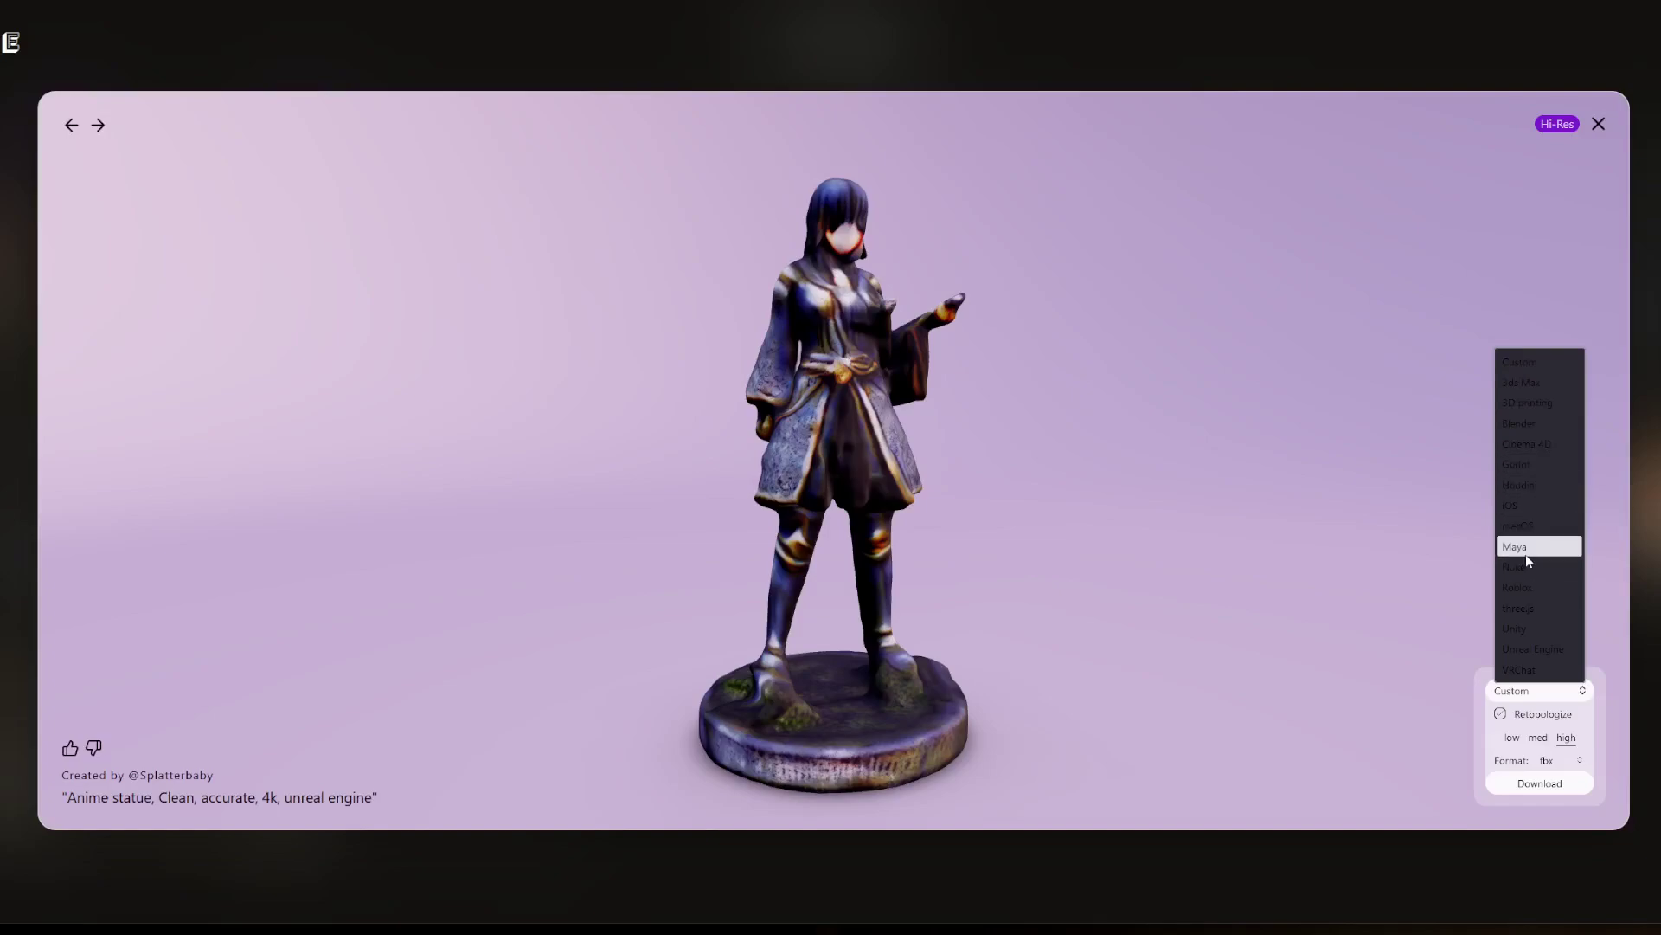
pyautogui.click(1542, 649)
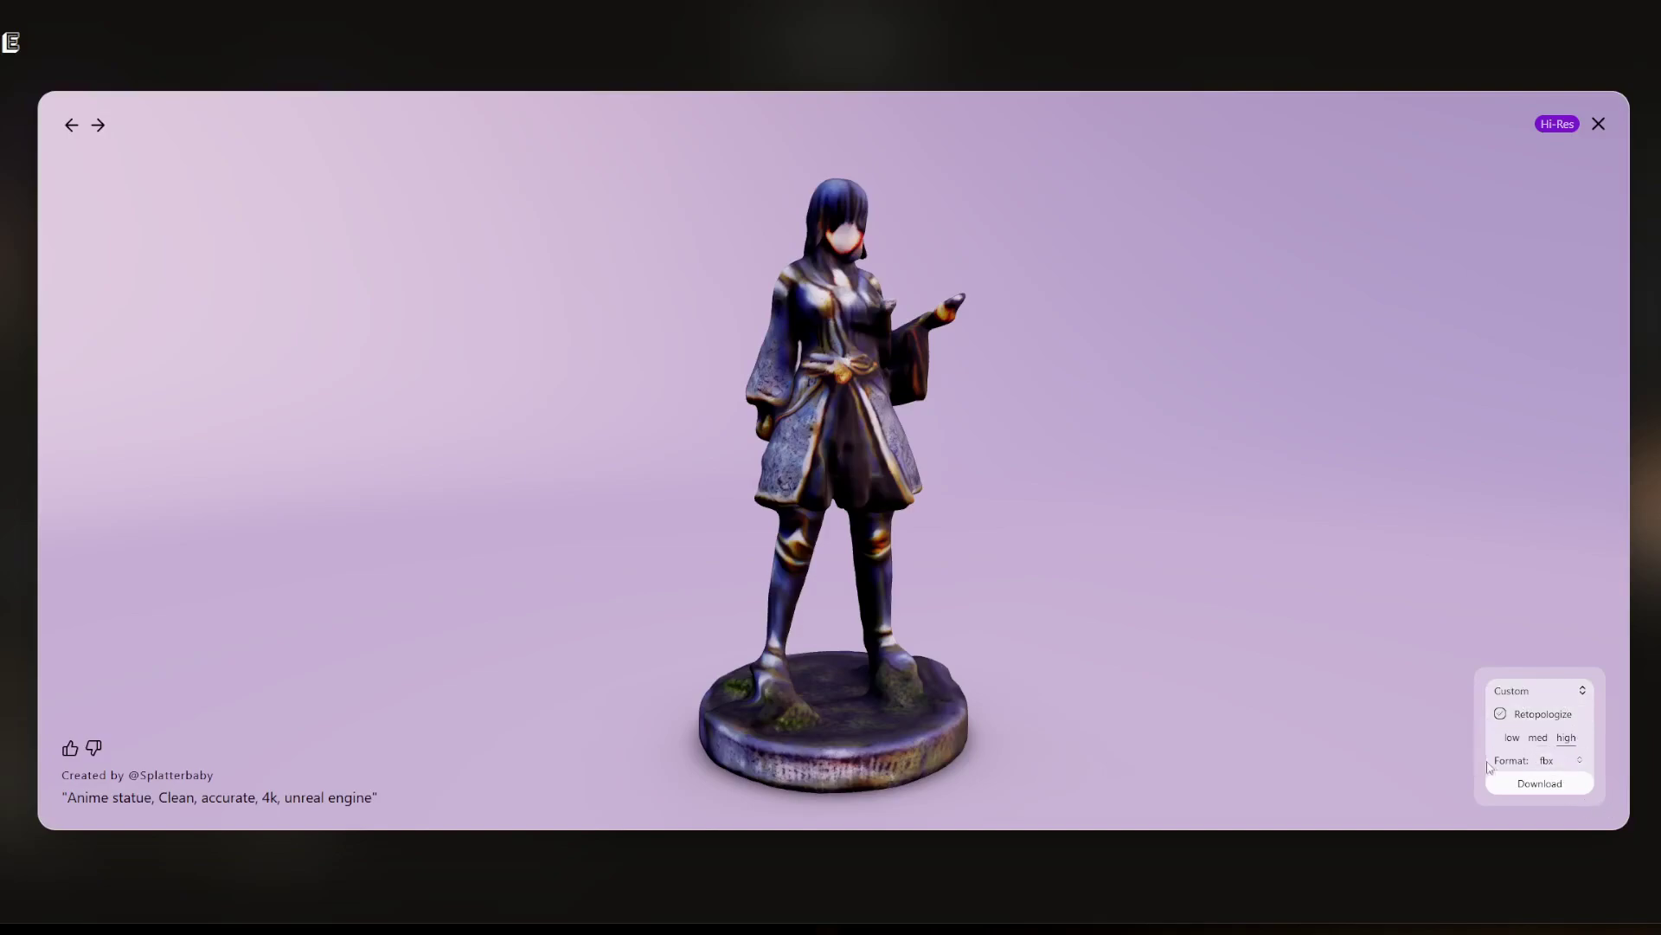
pyautogui.click(1573, 761)
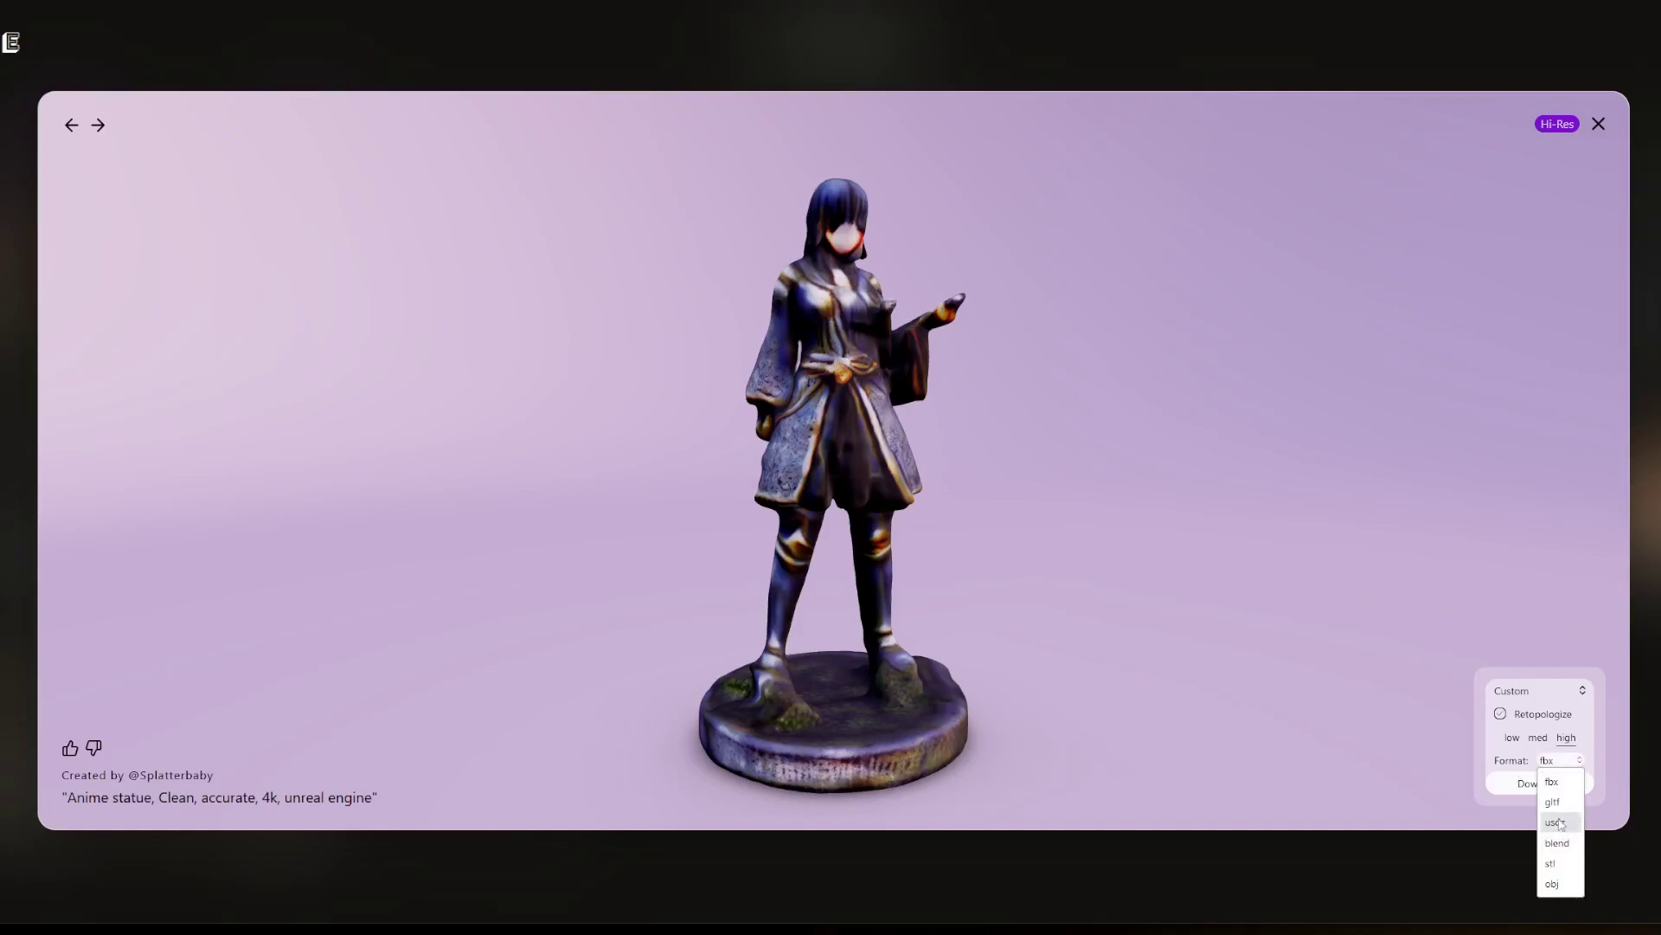
pyautogui.click(1515, 766)
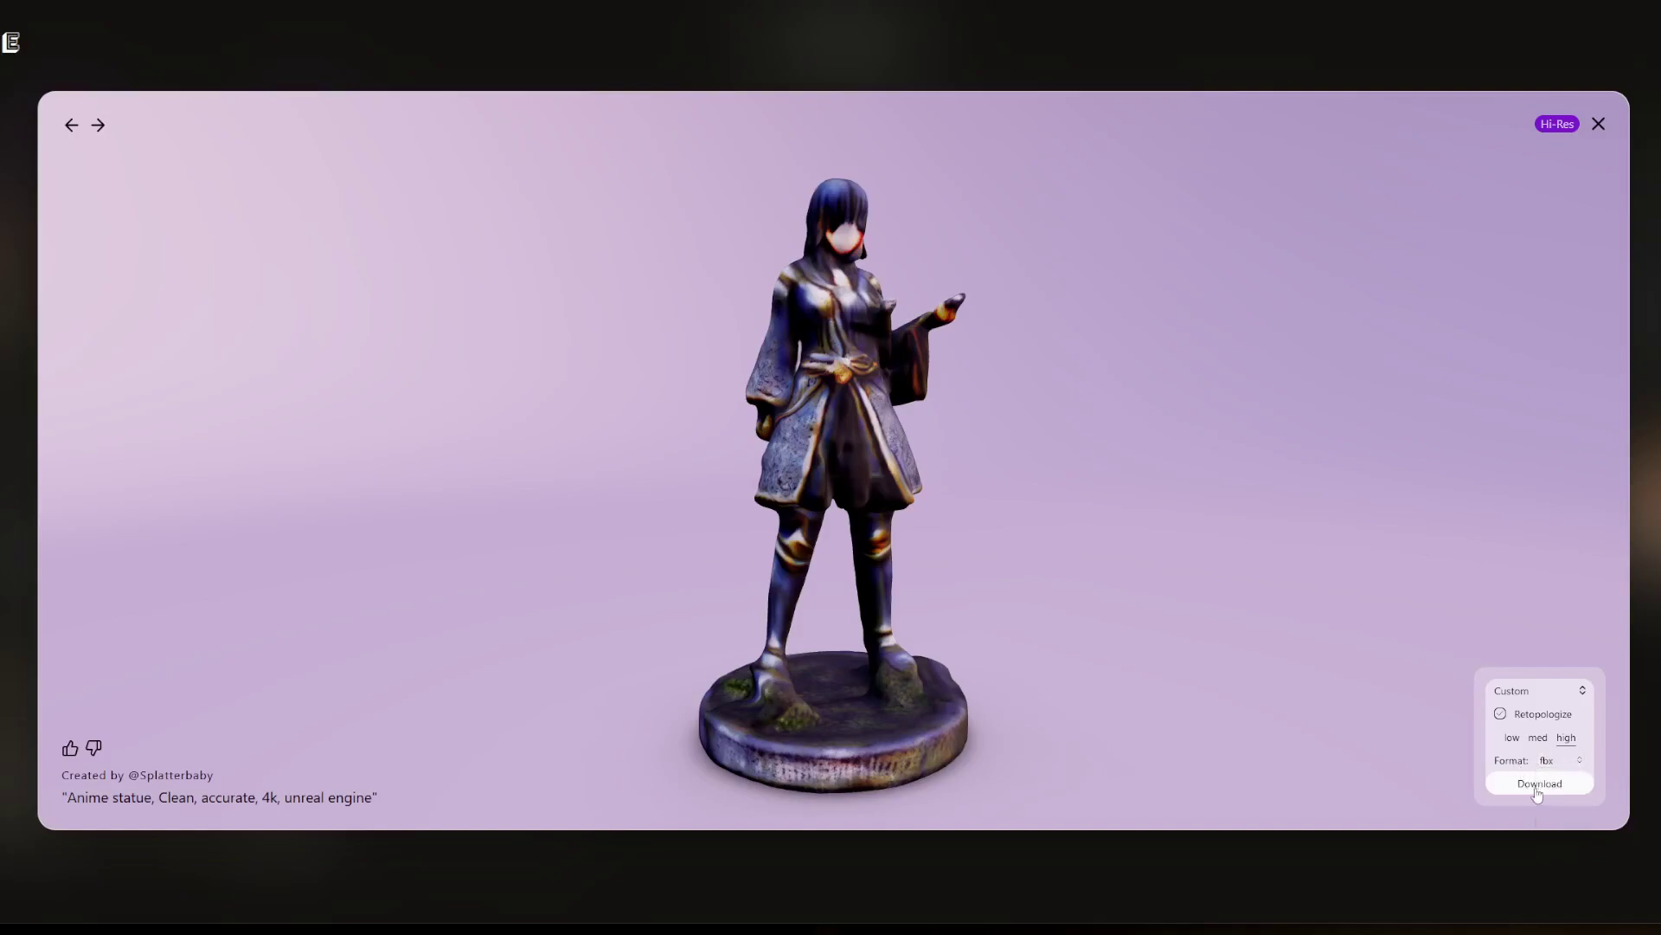
pyautogui.click(1533, 785)
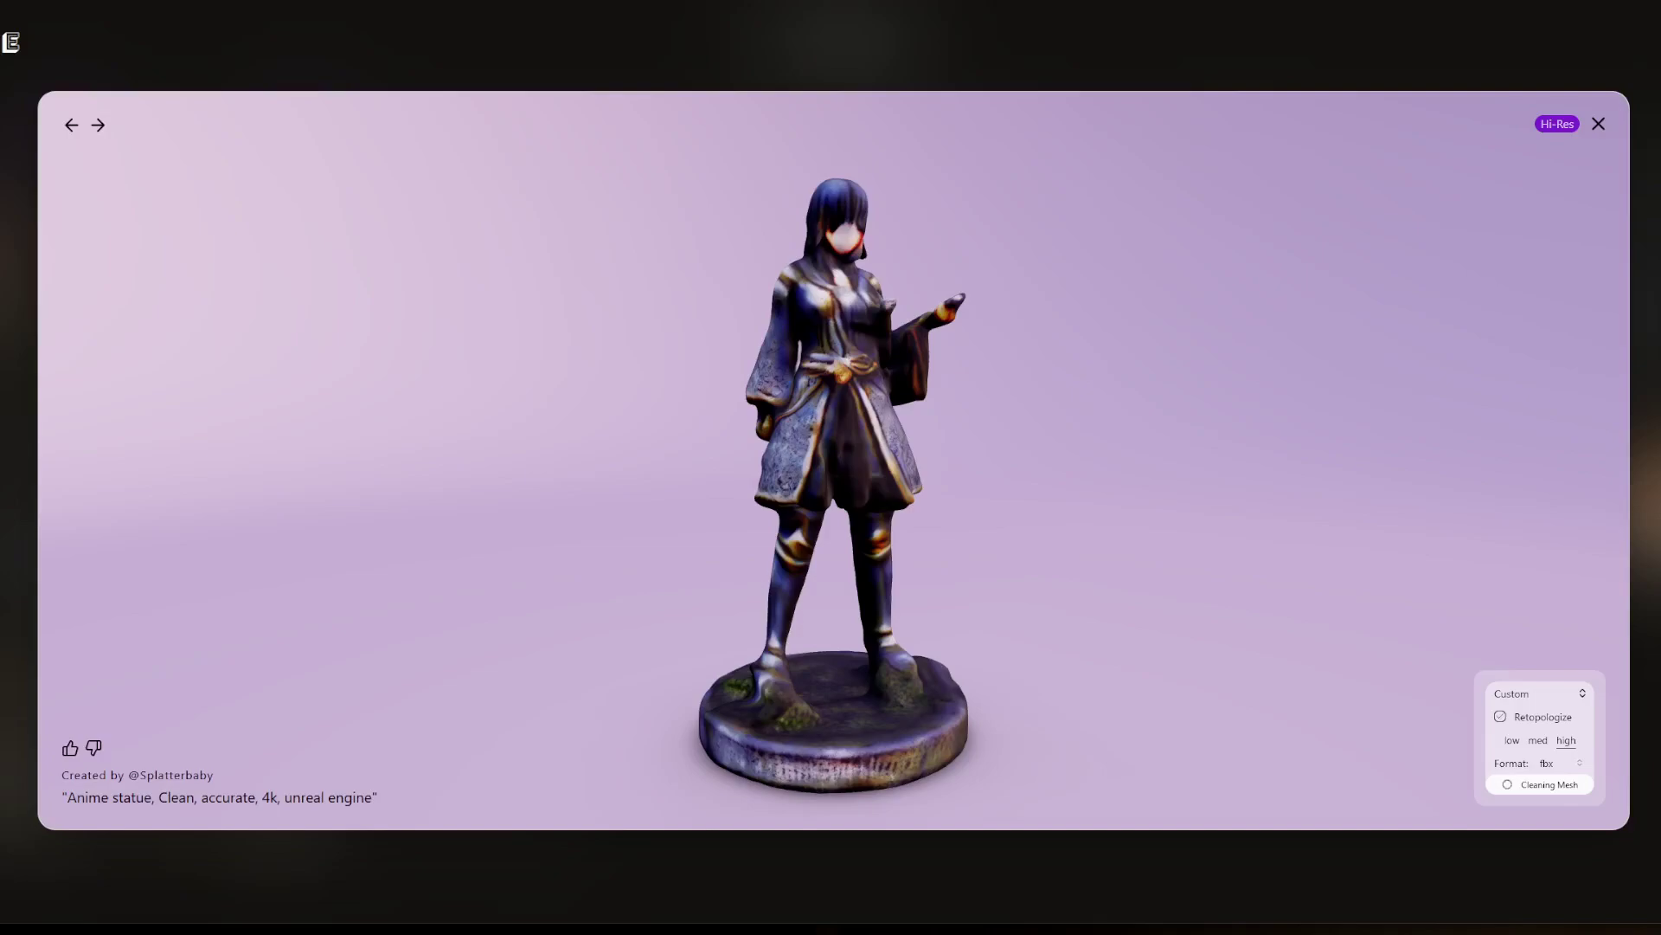
pyautogui.click(1598, 124)
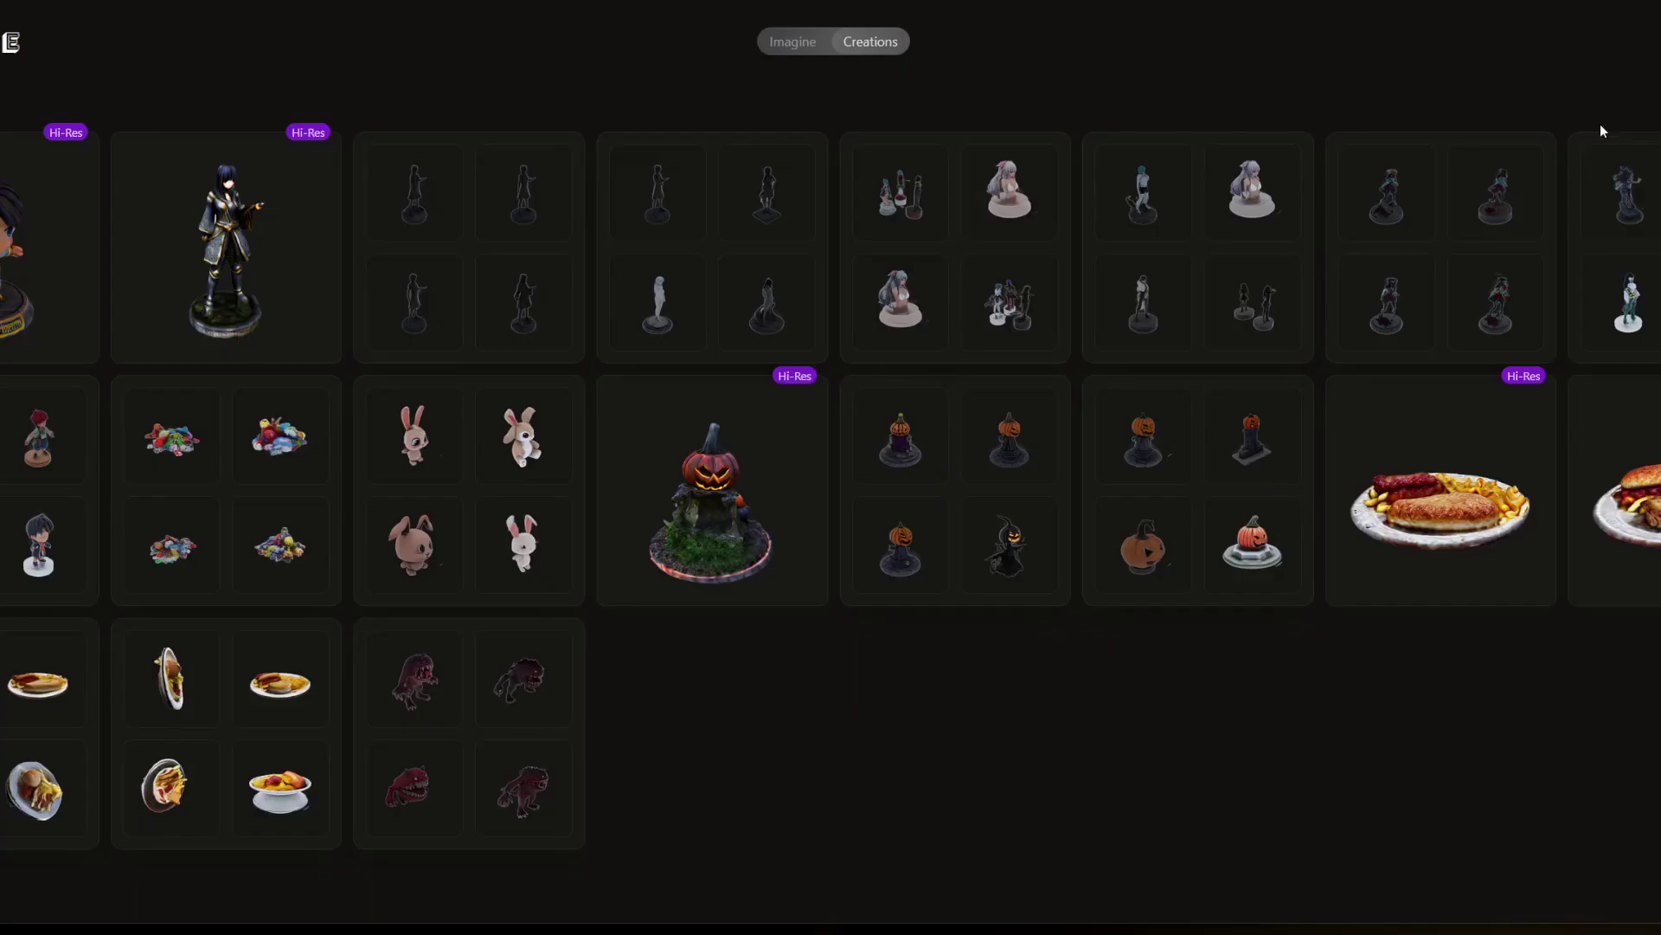
# Open the hi-res toy figurine in the yellow vest, view it from behind, and download it as fbx.
pyautogui.click(54, 281)
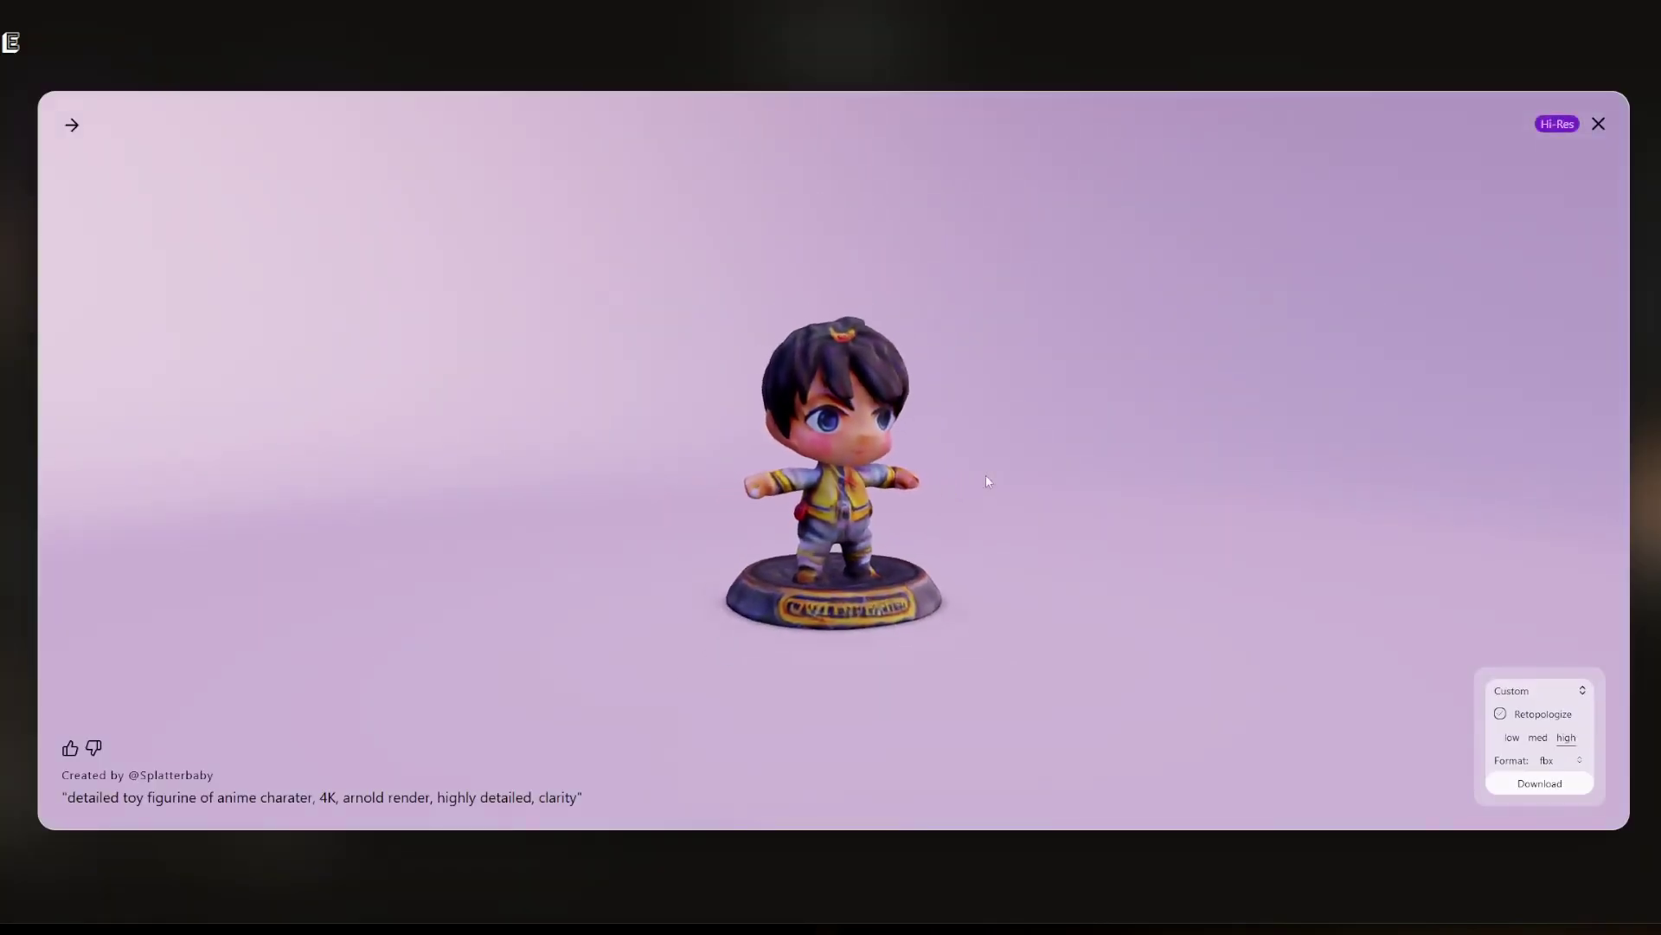
pyautogui.scroll(5, 911, 494)
pyautogui.moveTo(909, 493); pyautogui.dragTo(1333, 670)
pyautogui.click(1540, 784)
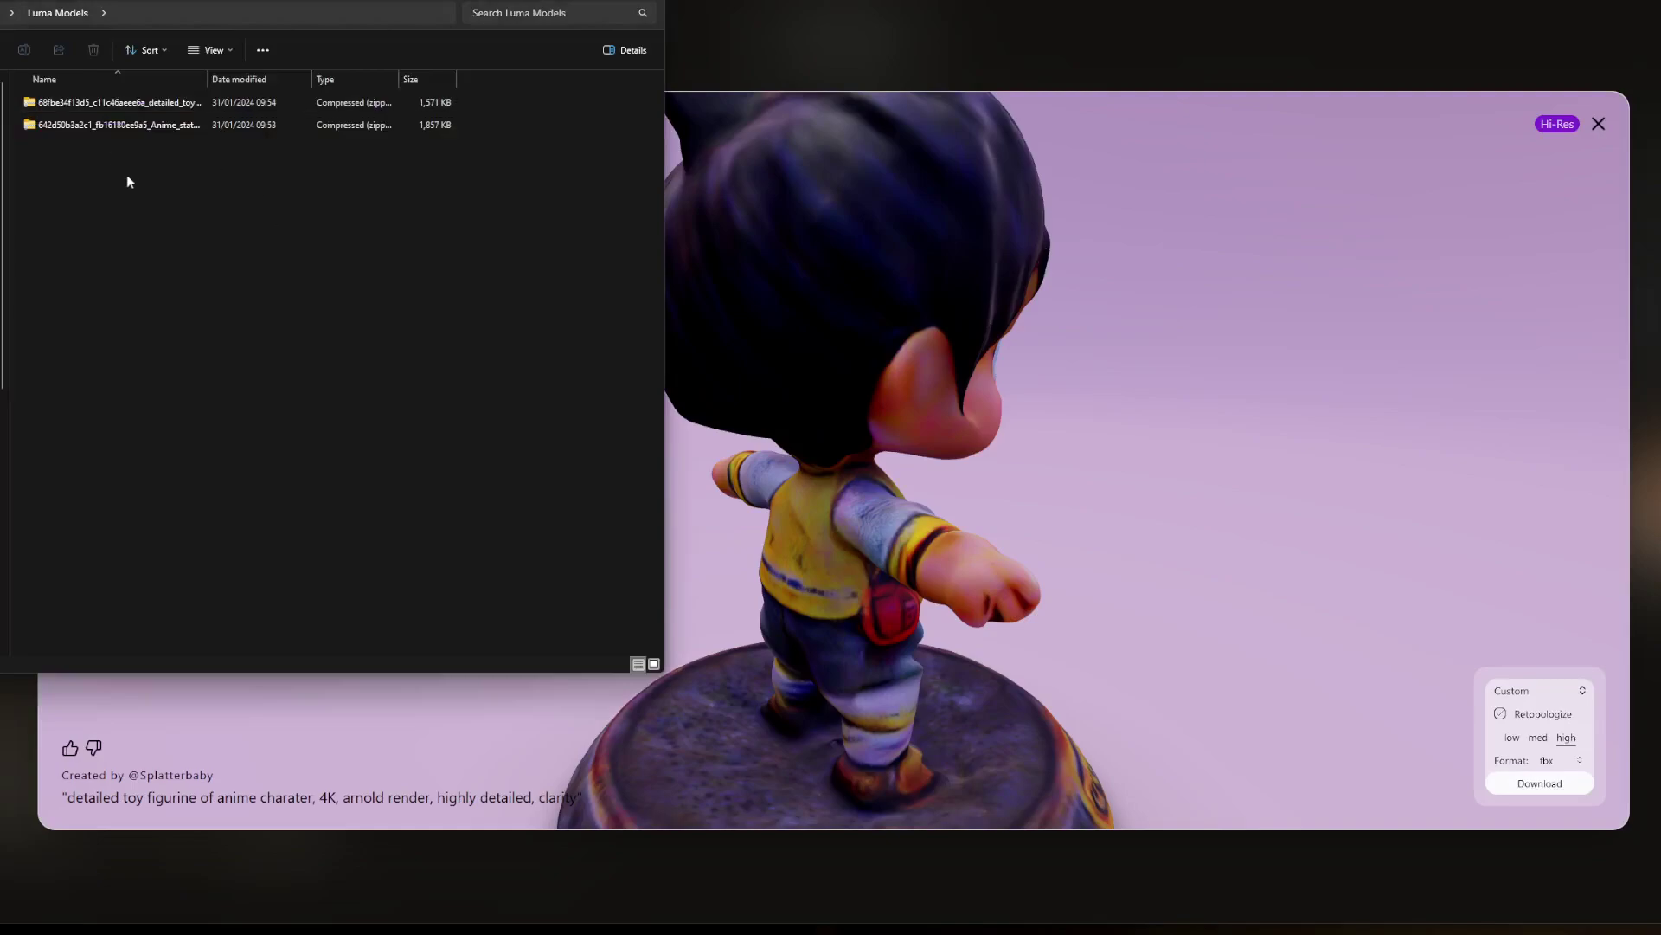
# Extract both downloaded zip archives in place in the Luma Models folder with 7-Zip.
pyautogui.click(68, 125)
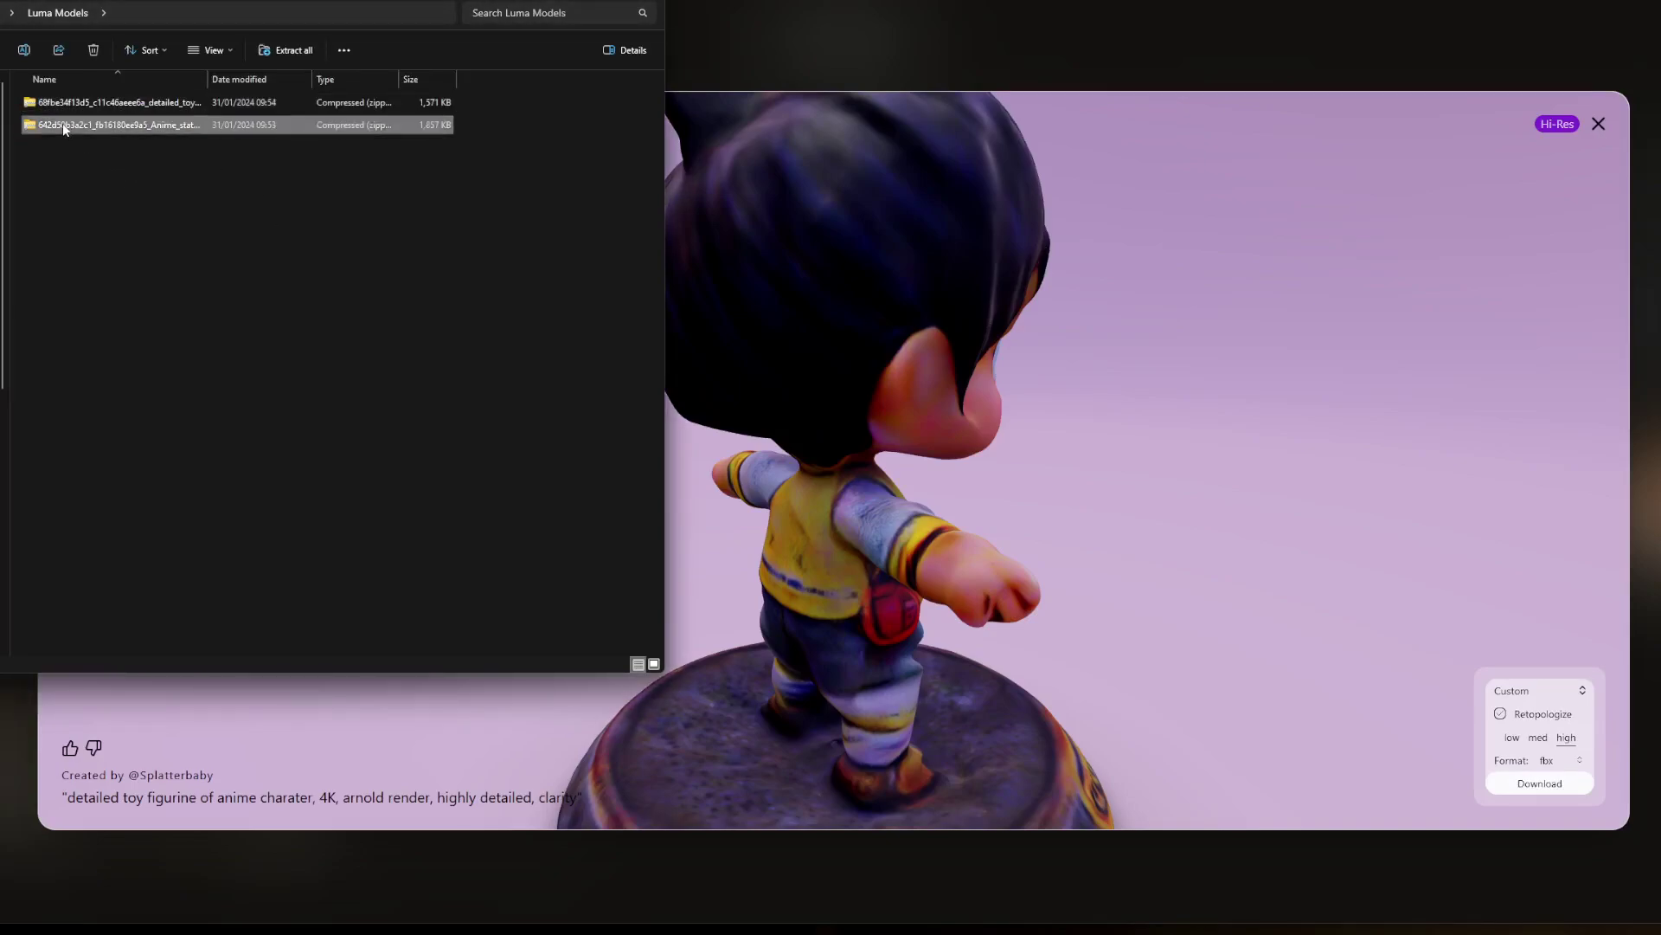
pyautogui.keyDown('ctrl'); pyautogui.click(57, 104); pyautogui.keyUp('ctrl')
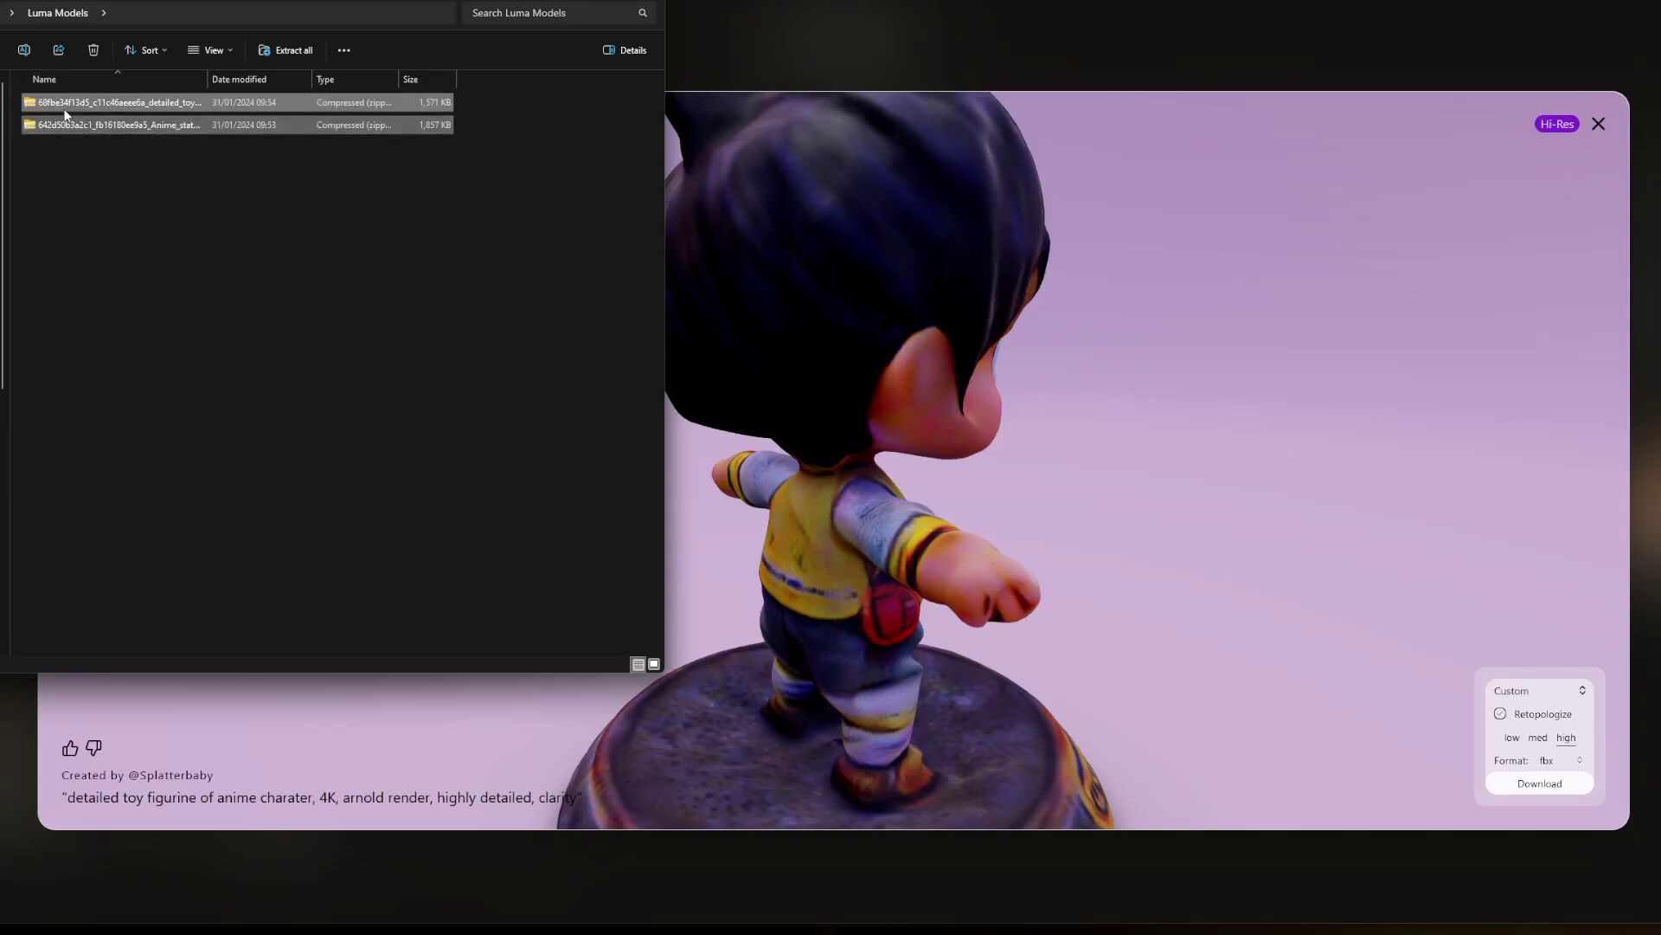
pyautogui.rightClick(69, 115)
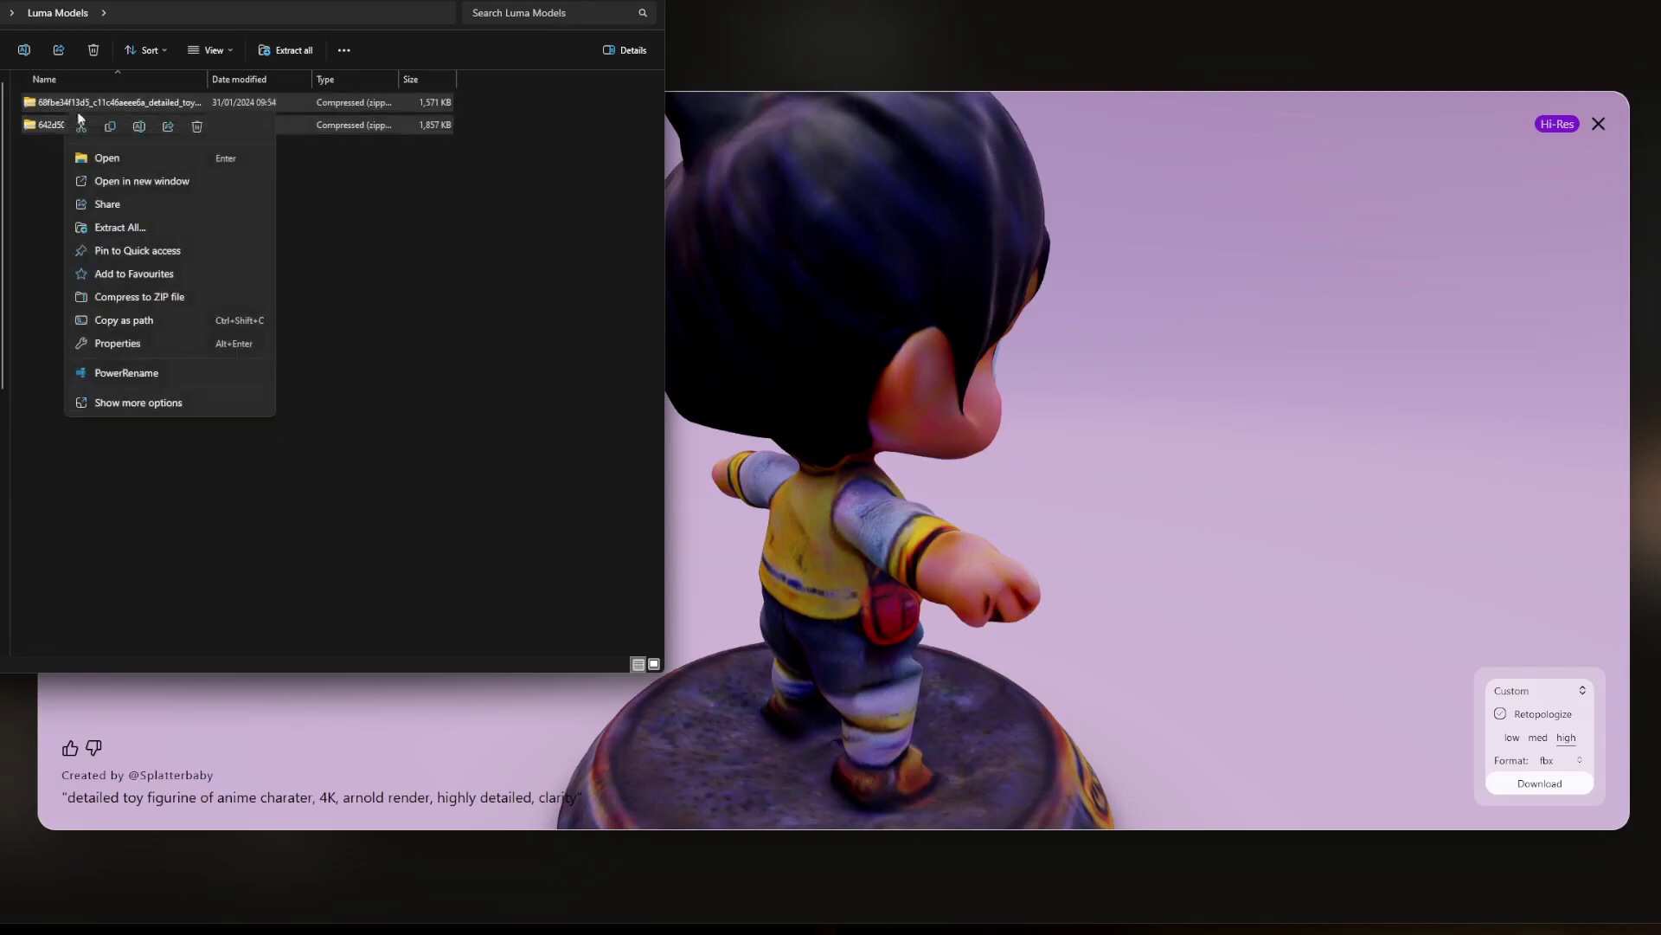
pyautogui.click(130, 402)
pyautogui.moveTo(148, 222)
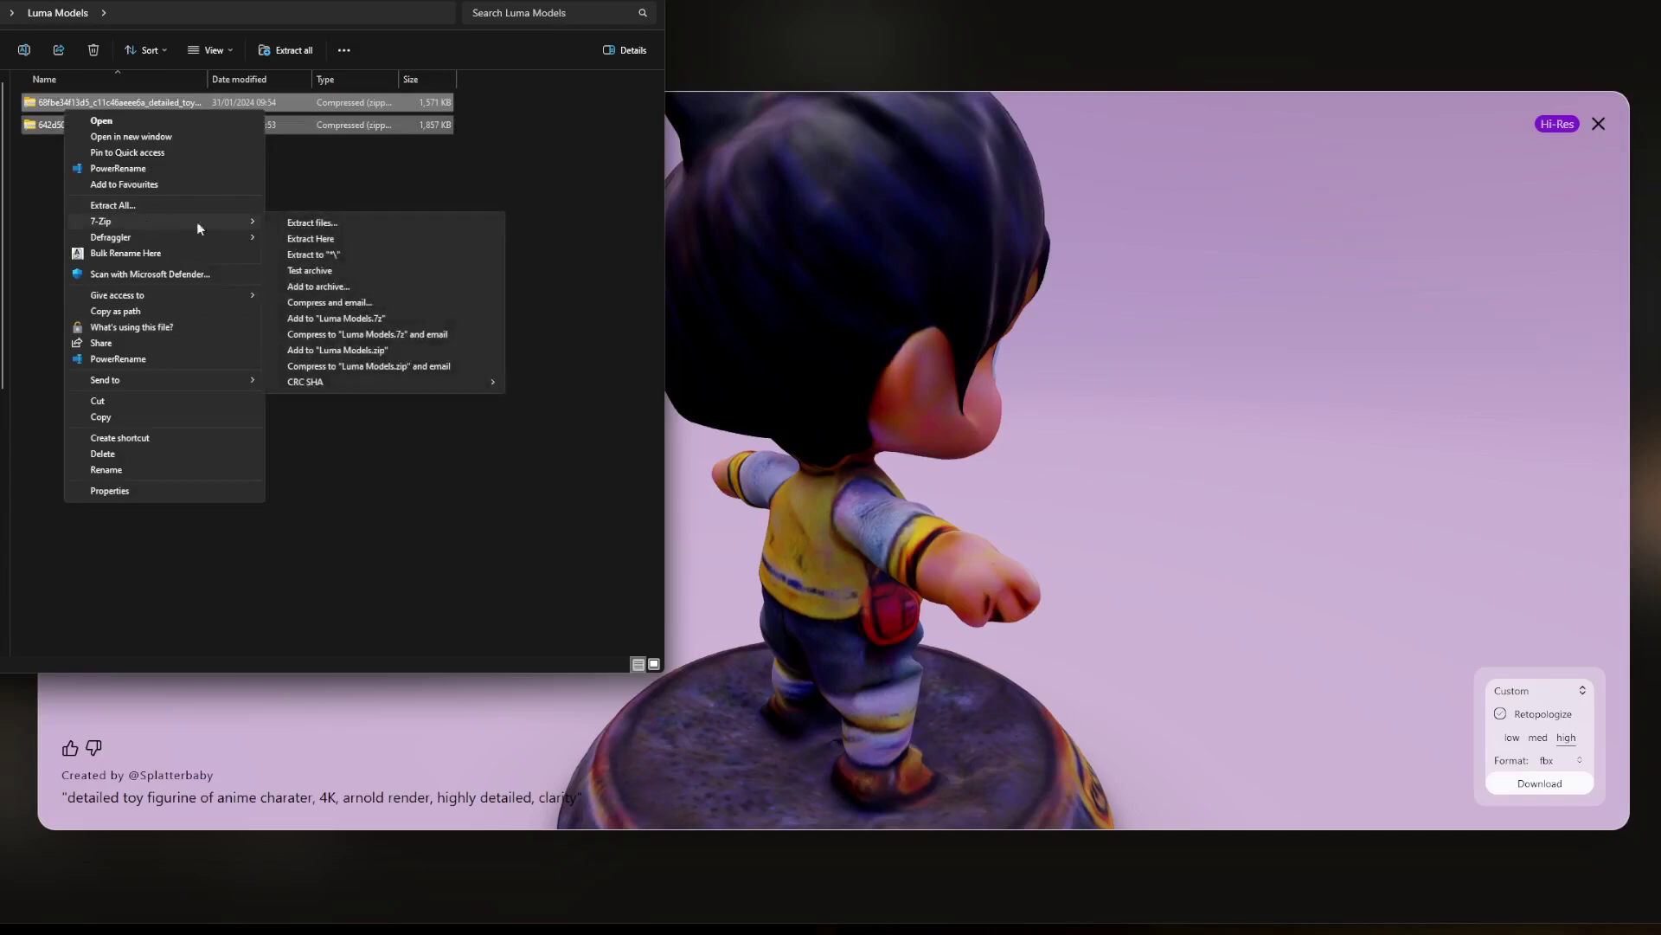
pyautogui.click(304, 238)
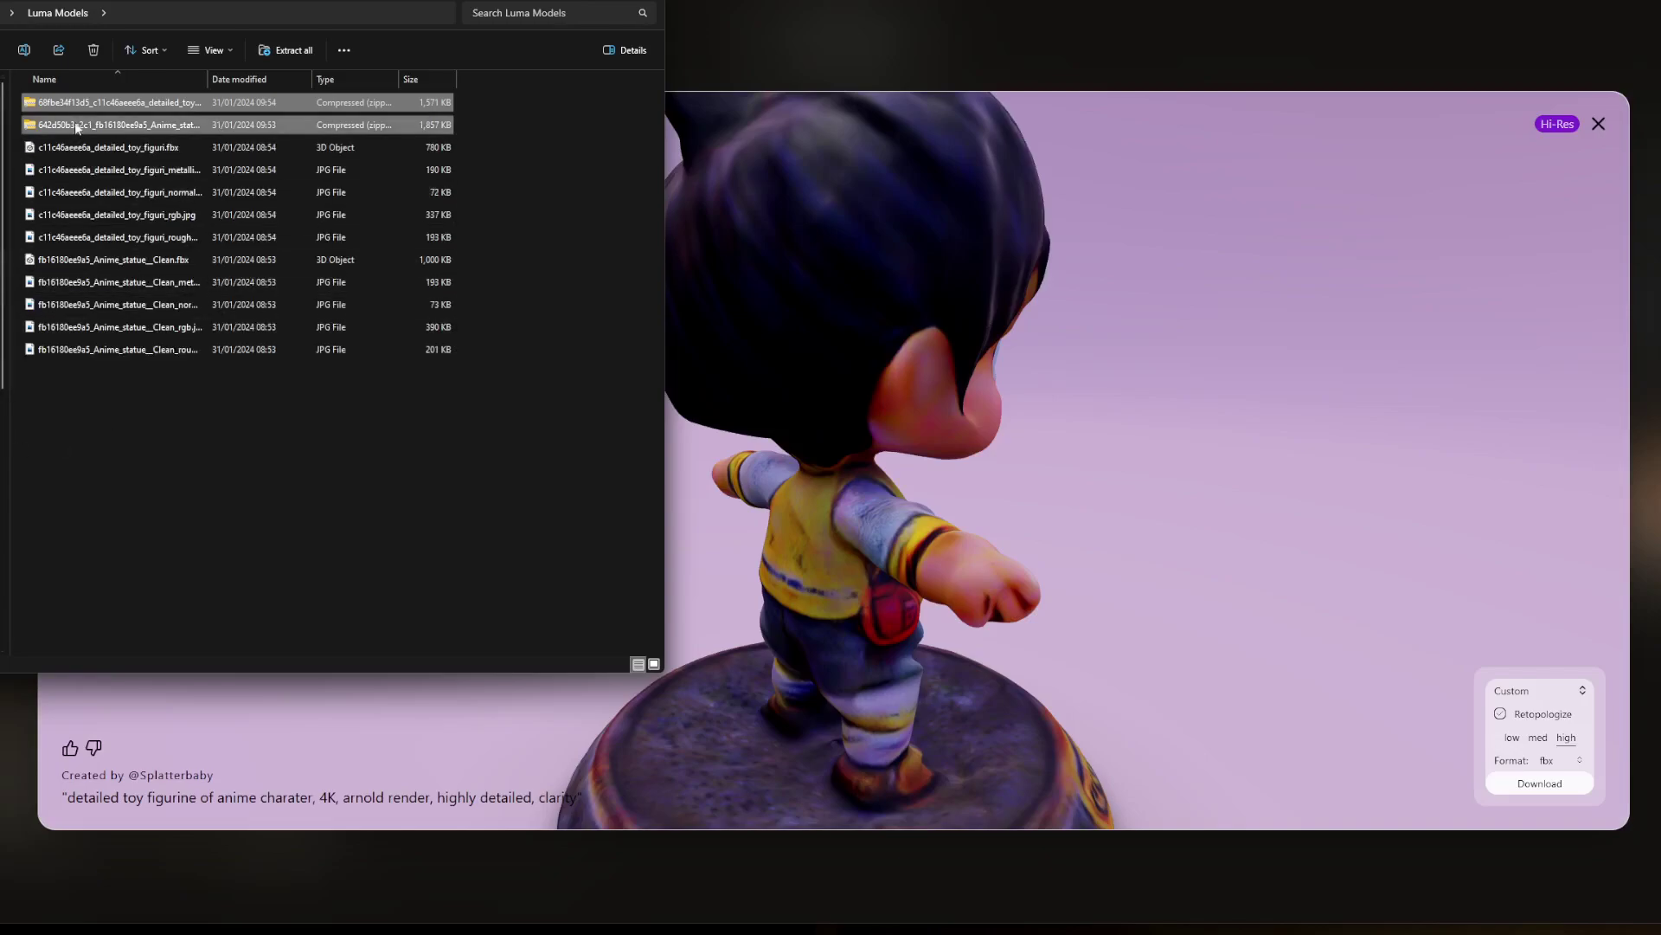
# Show the extracted files as large thumbnails and look over the toy figurine's metallic, normals, rgb and roughness maps.
pyautogui.click(88, 167)
pyautogui.keyDown('ctrl'); pyautogui.click(346, 236); pyautogui.keyUp('ctrl')
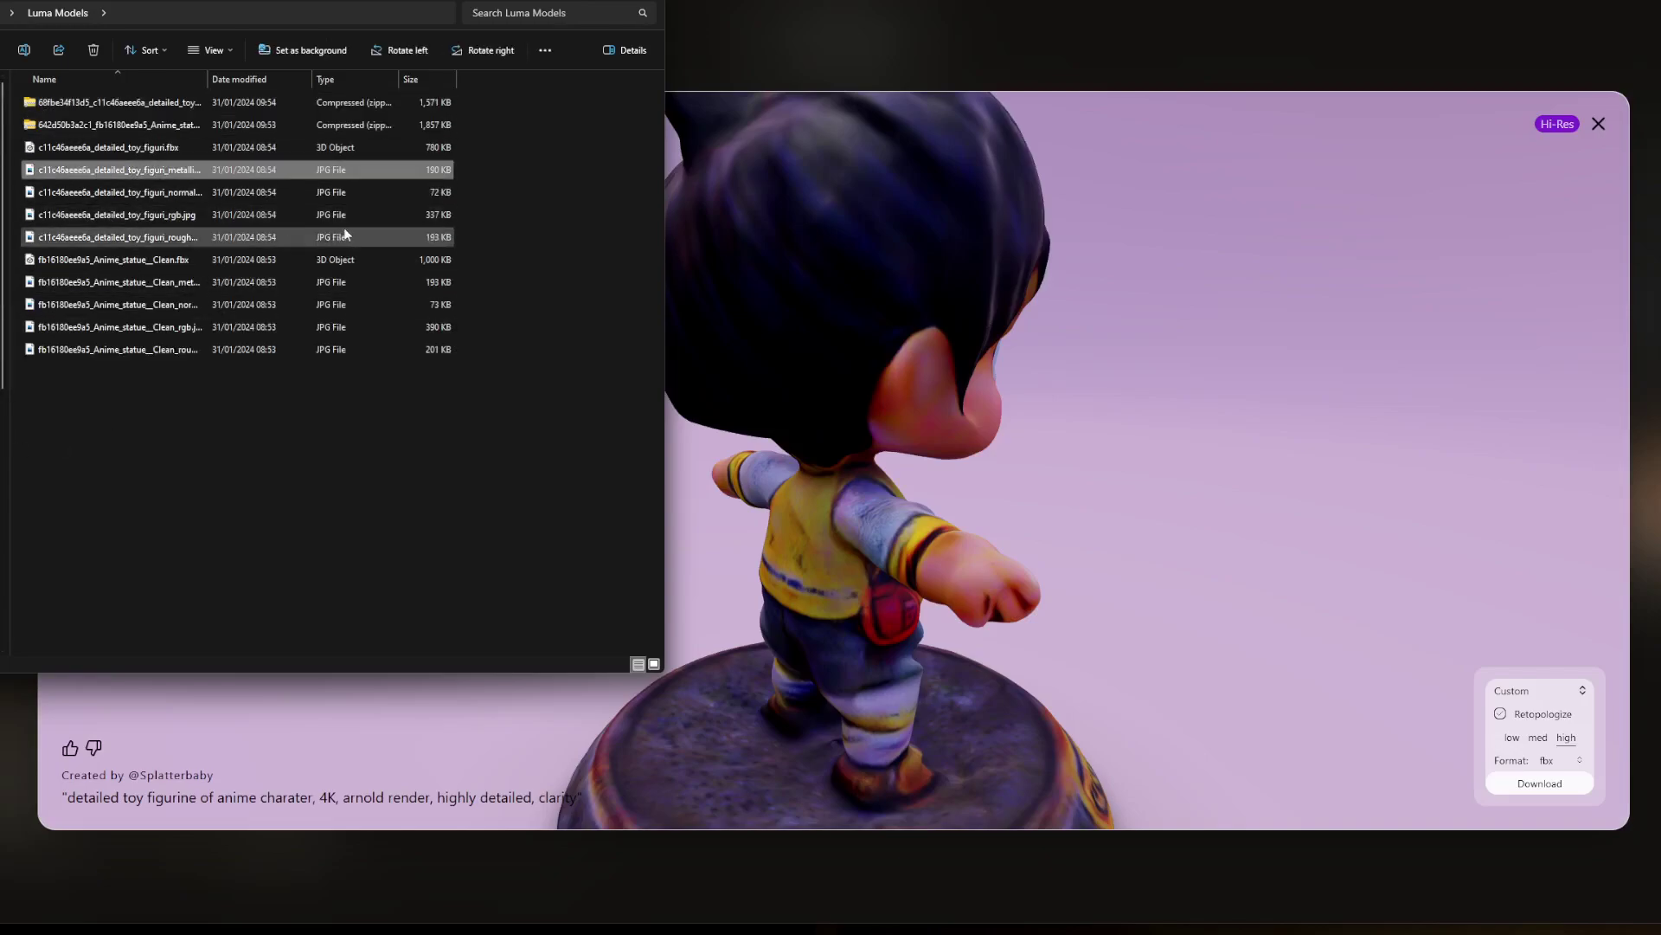
pyautogui.click(654, 664)
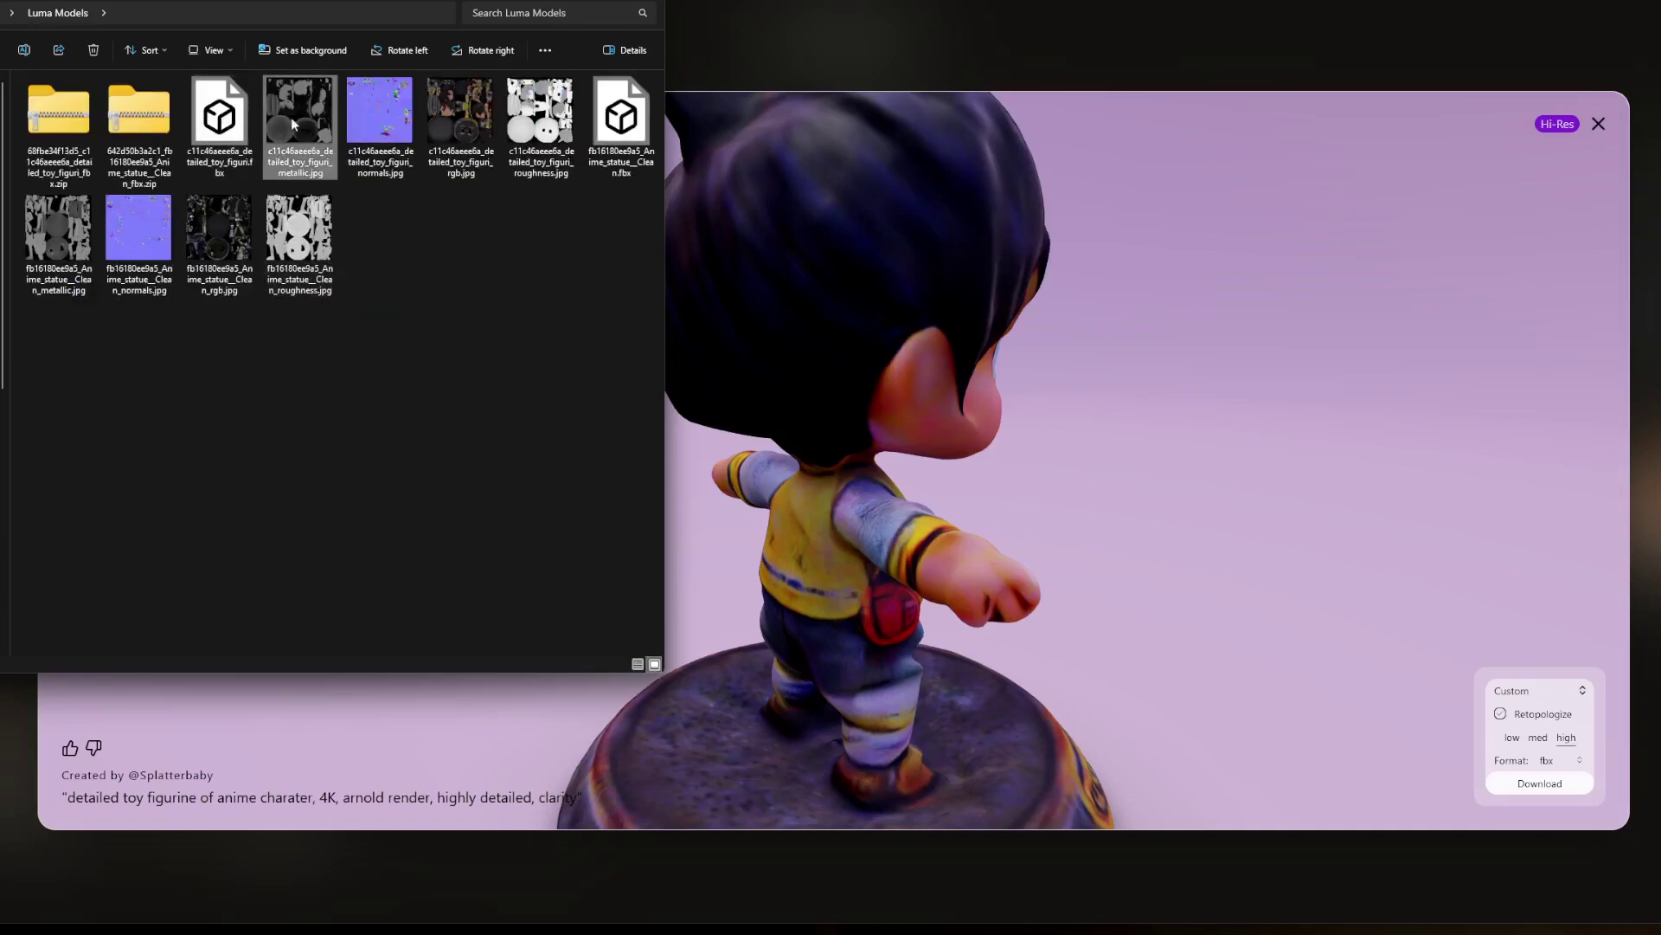
pyautogui.click(376, 108)
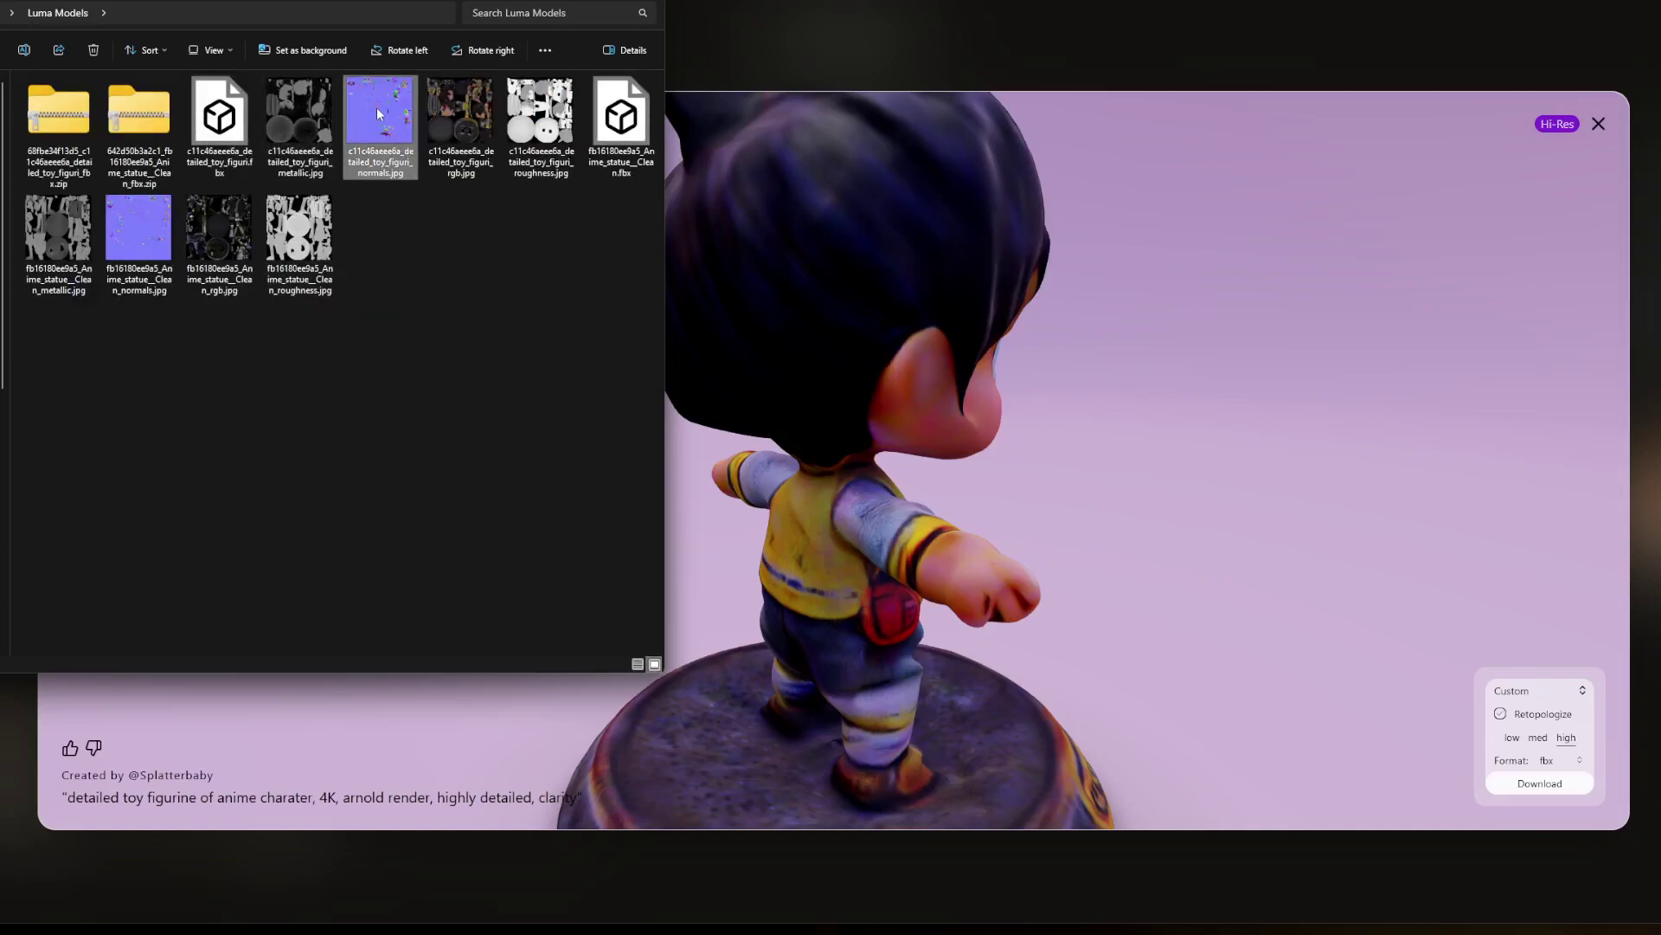
pyautogui.click(545, 116)
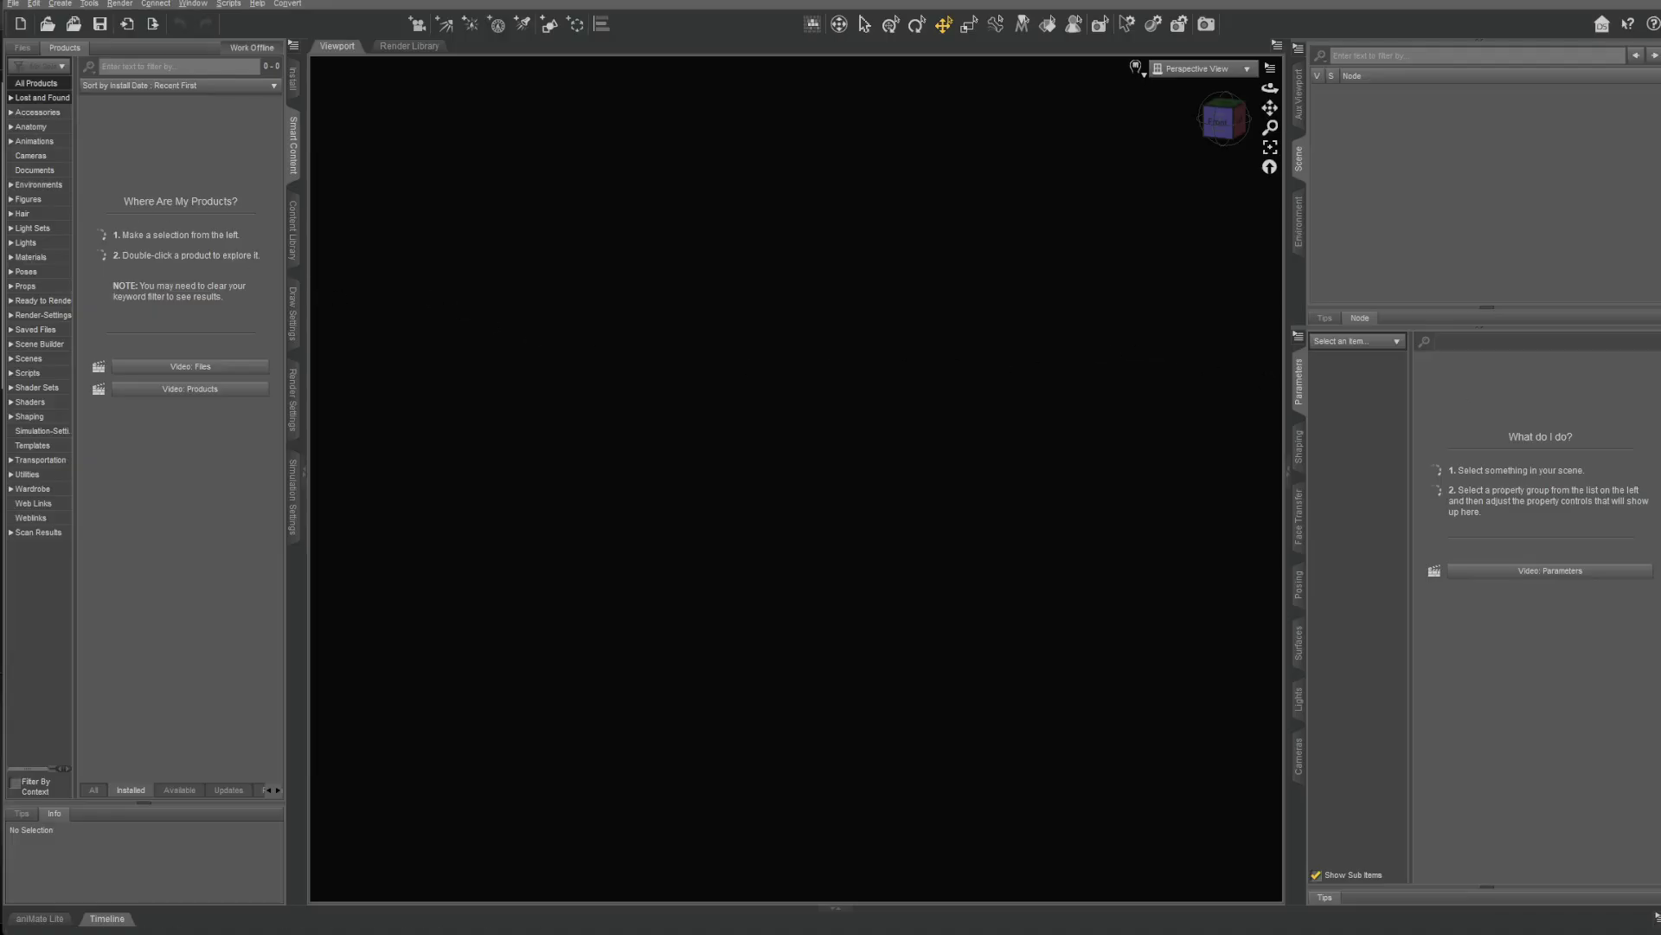
# Switch to DAZ Studio and import the detailed toy figurine fbx from the Luma Models folder with the default FBX import options.
pyautogui.click(13, 3)
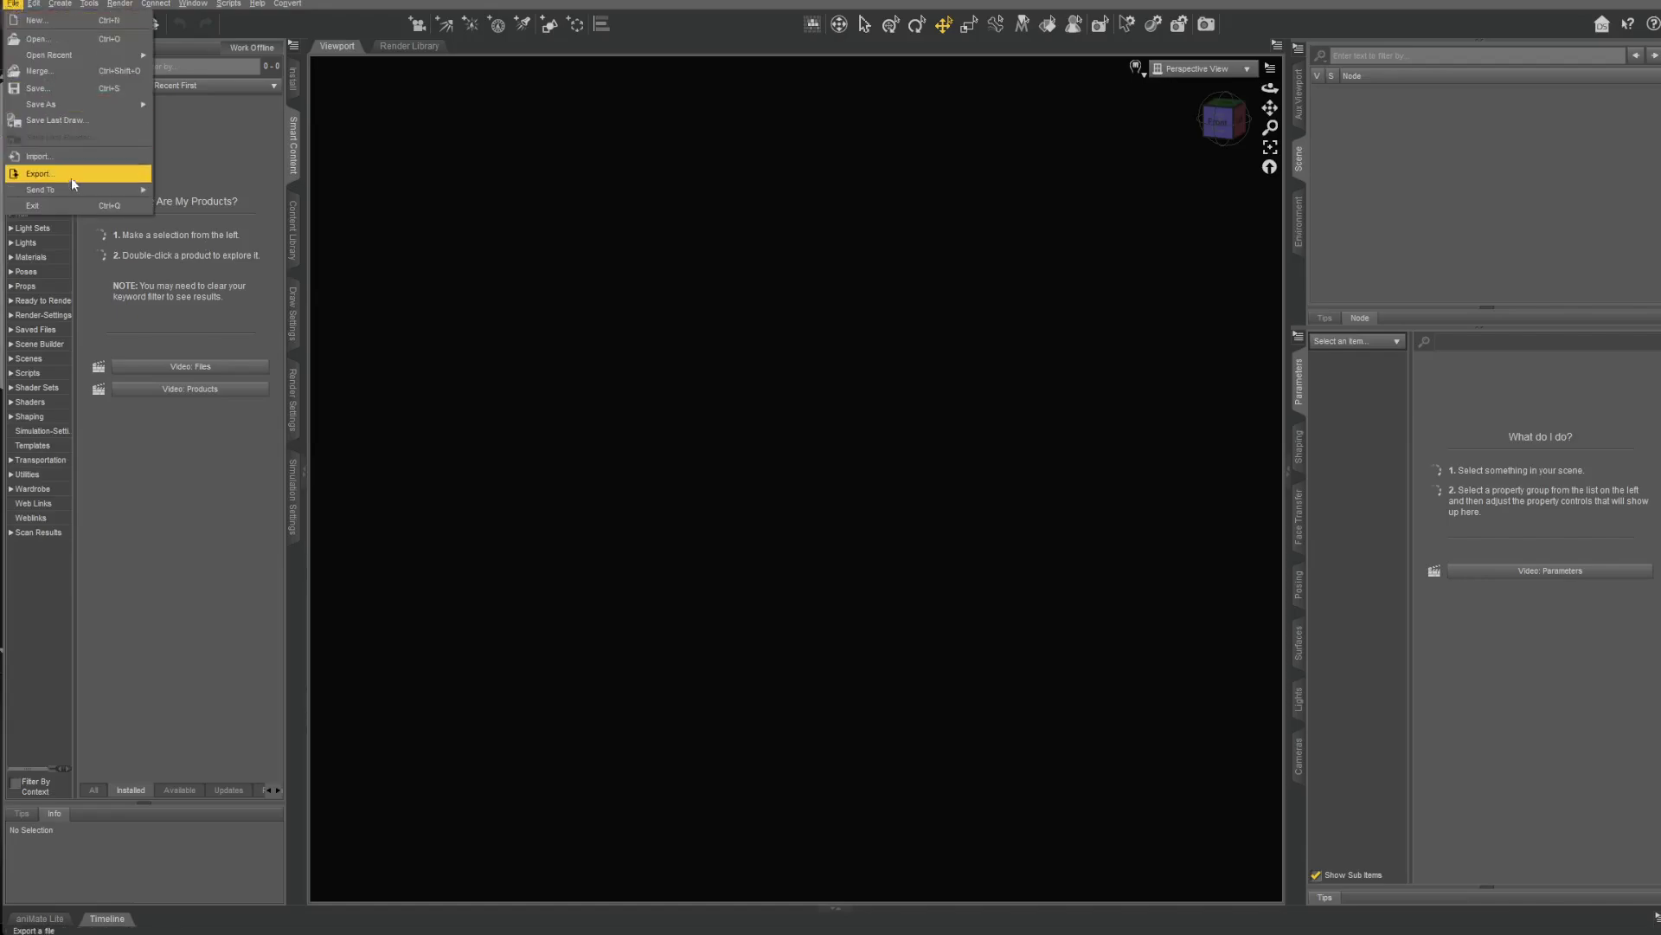
pyautogui.click(70, 157)
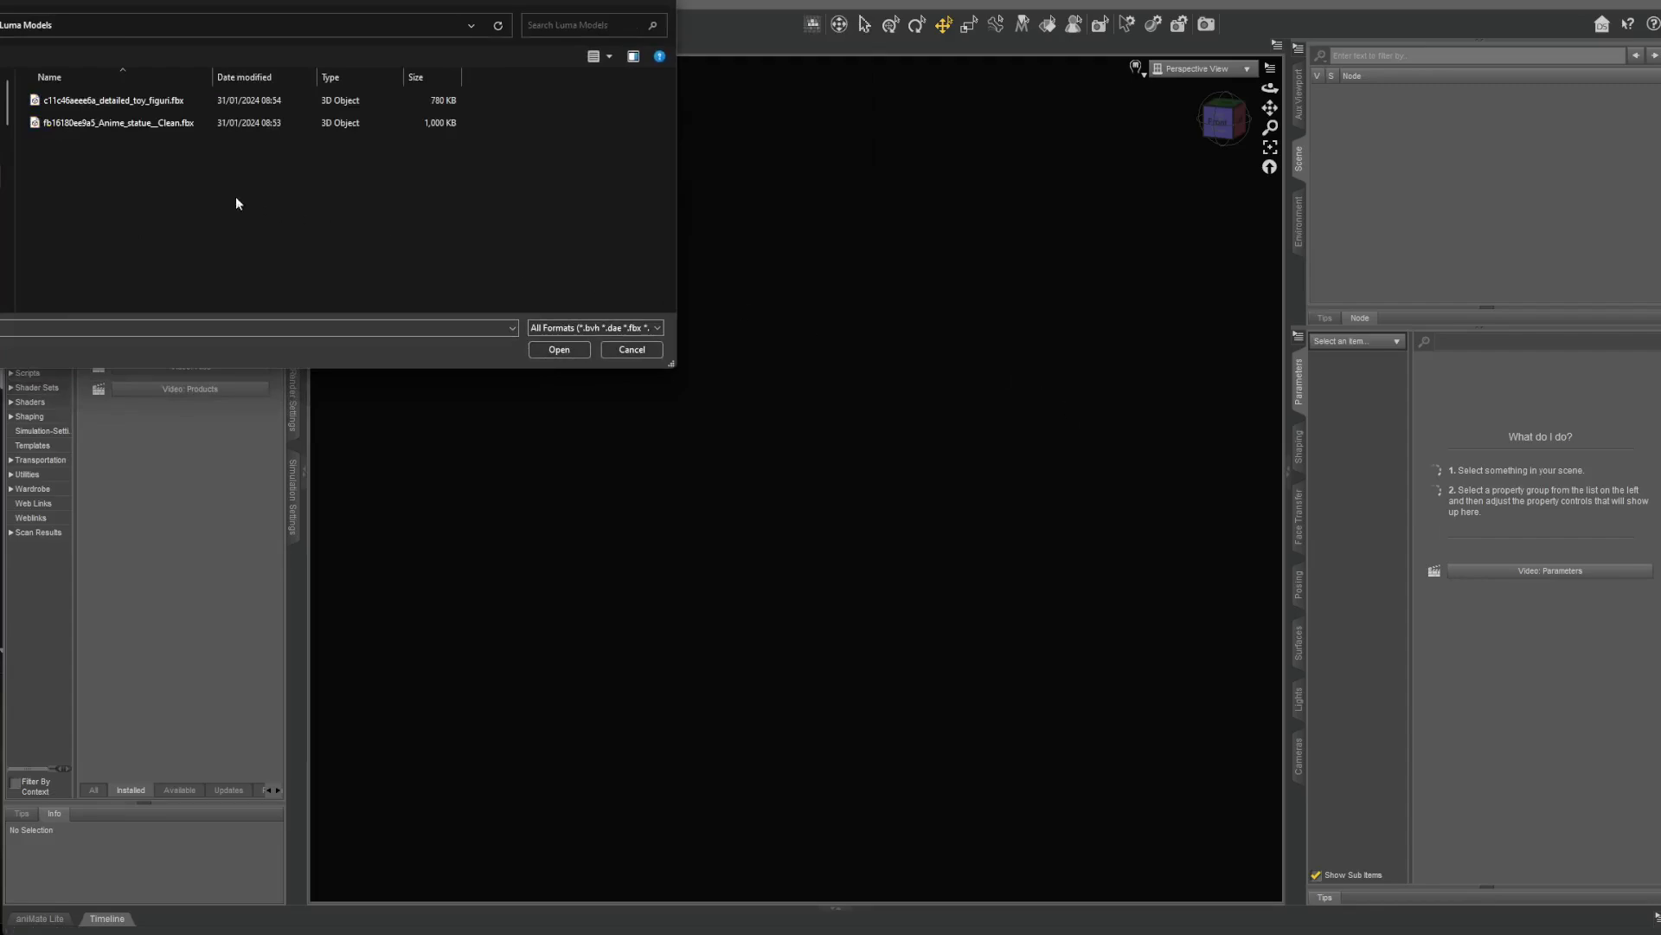
pyautogui.doubleClick(84, 102)
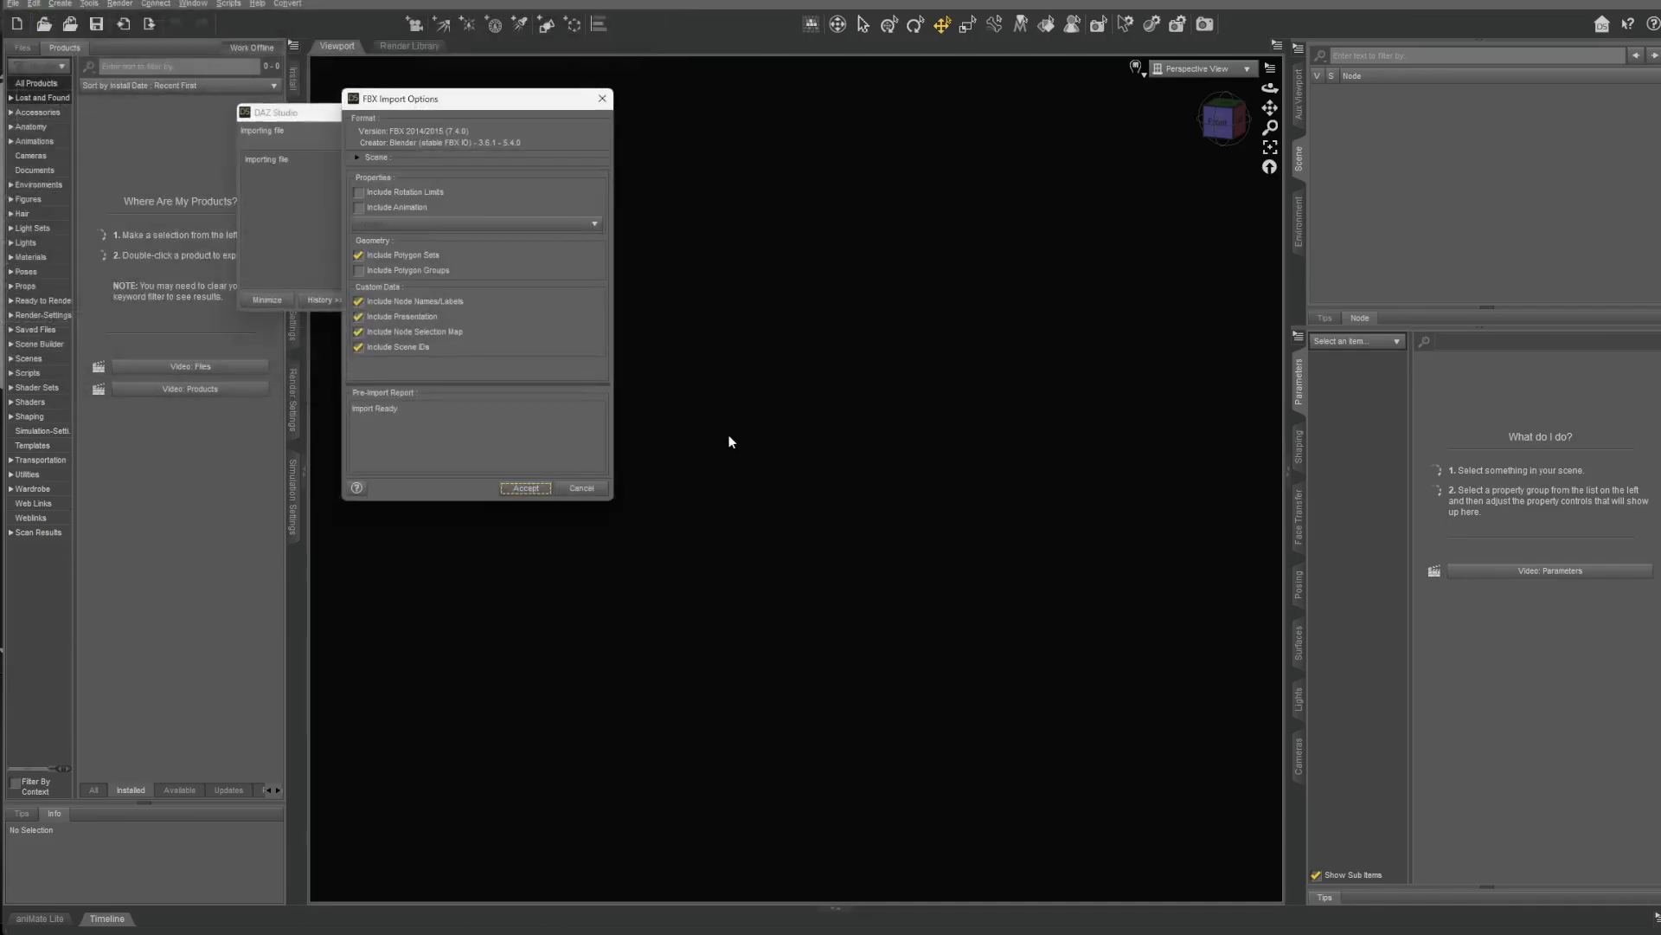
pyautogui.moveTo(461, 111); pyautogui.dragTo(751, 188)
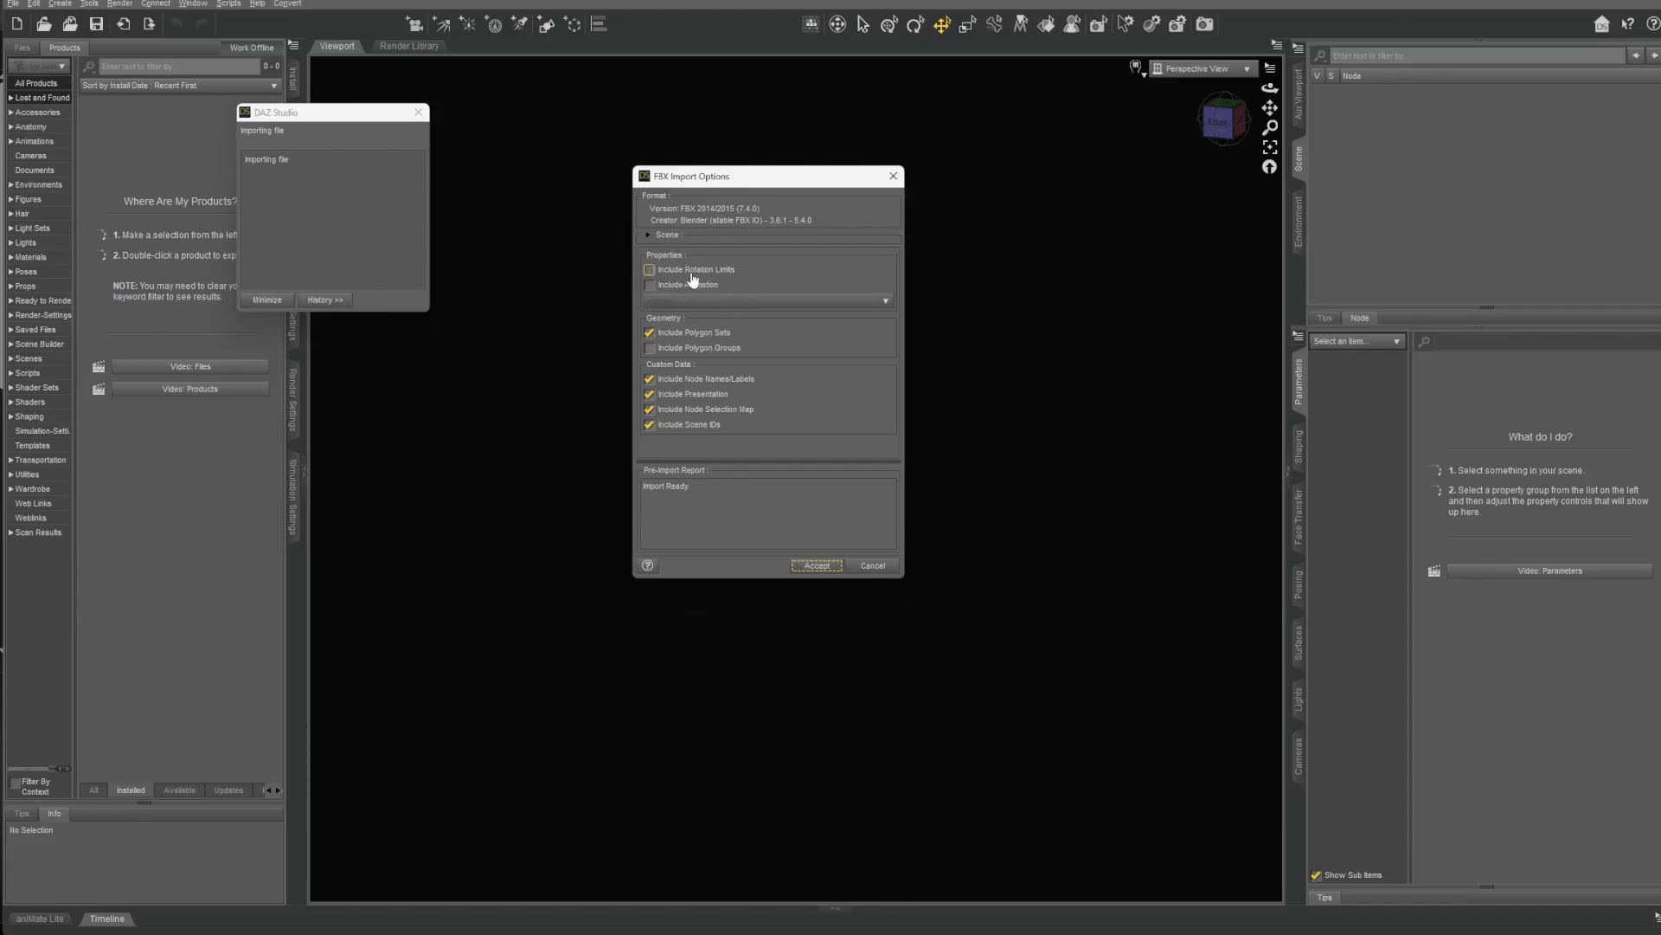
pyautogui.click(760, 393)
pyautogui.click(696, 394)
pyautogui.click(816, 566)
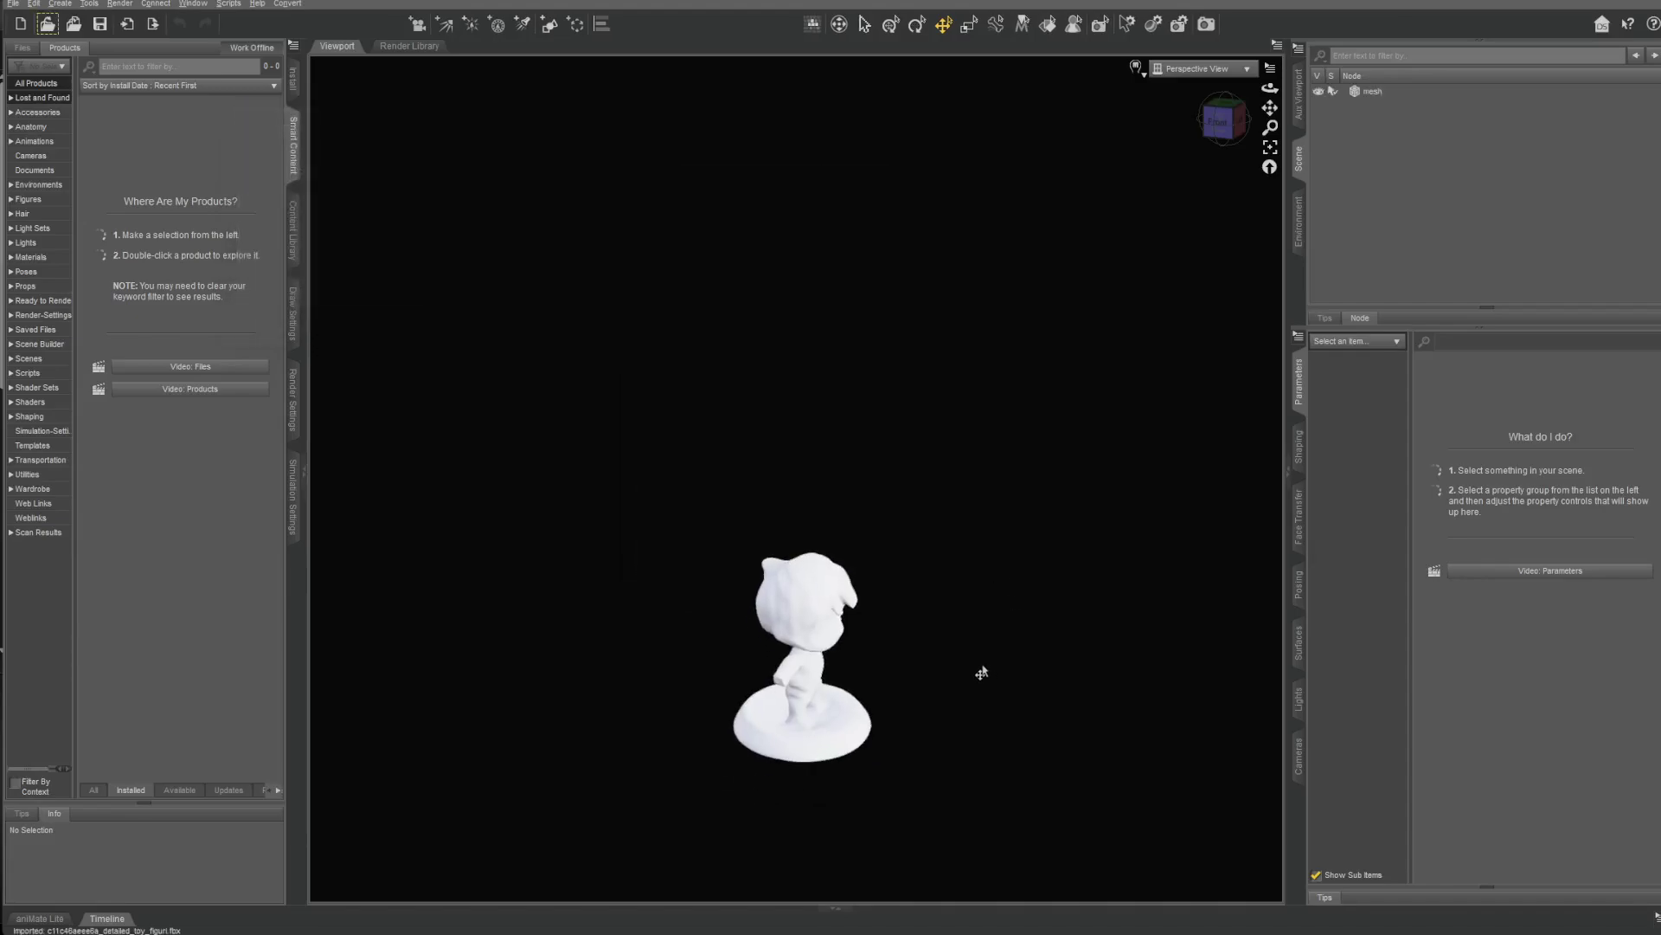
# Examine the imported untextured toy figurine from the front and at different distances.
pyautogui.scroll(4, 982, 673)
pyautogui.moveTo(1004, 669); pyautogui.dragTo(881, 504, button='middle')
pyautogui.scroll(3, 895, 385)
pyautogui.scroll(1, 916, 489)
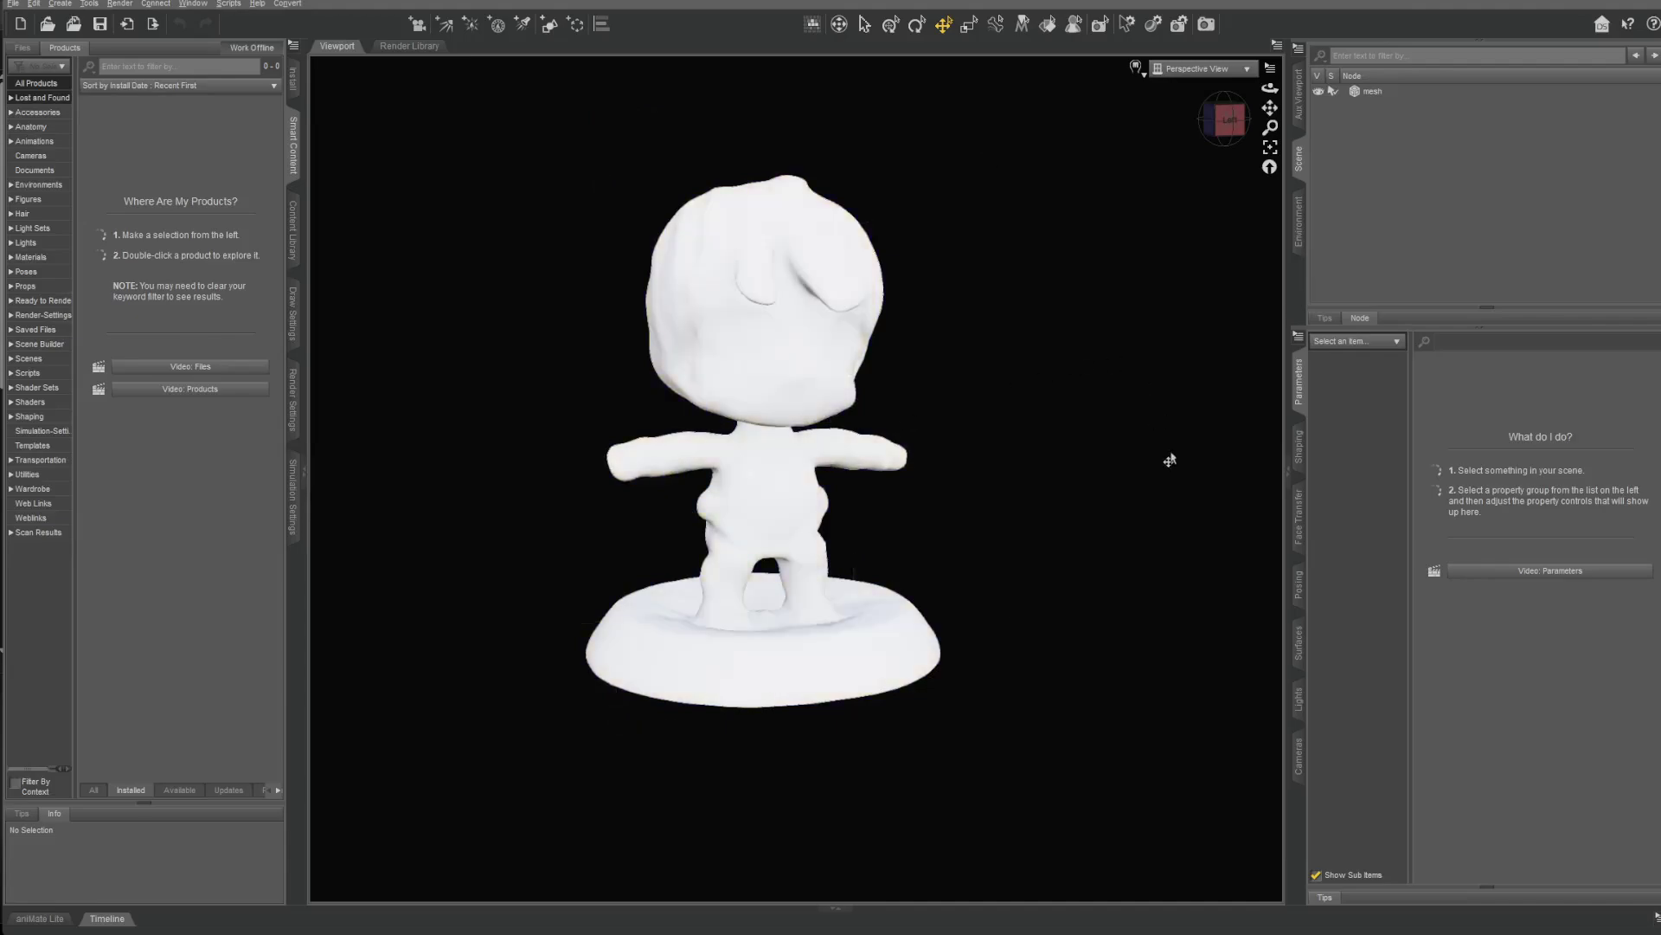
pyautogui.scroll(-3, 873, 418)
pyautogui.scroll(4, 874, 419)
pyautogui.scroll(-2, 881, 448)
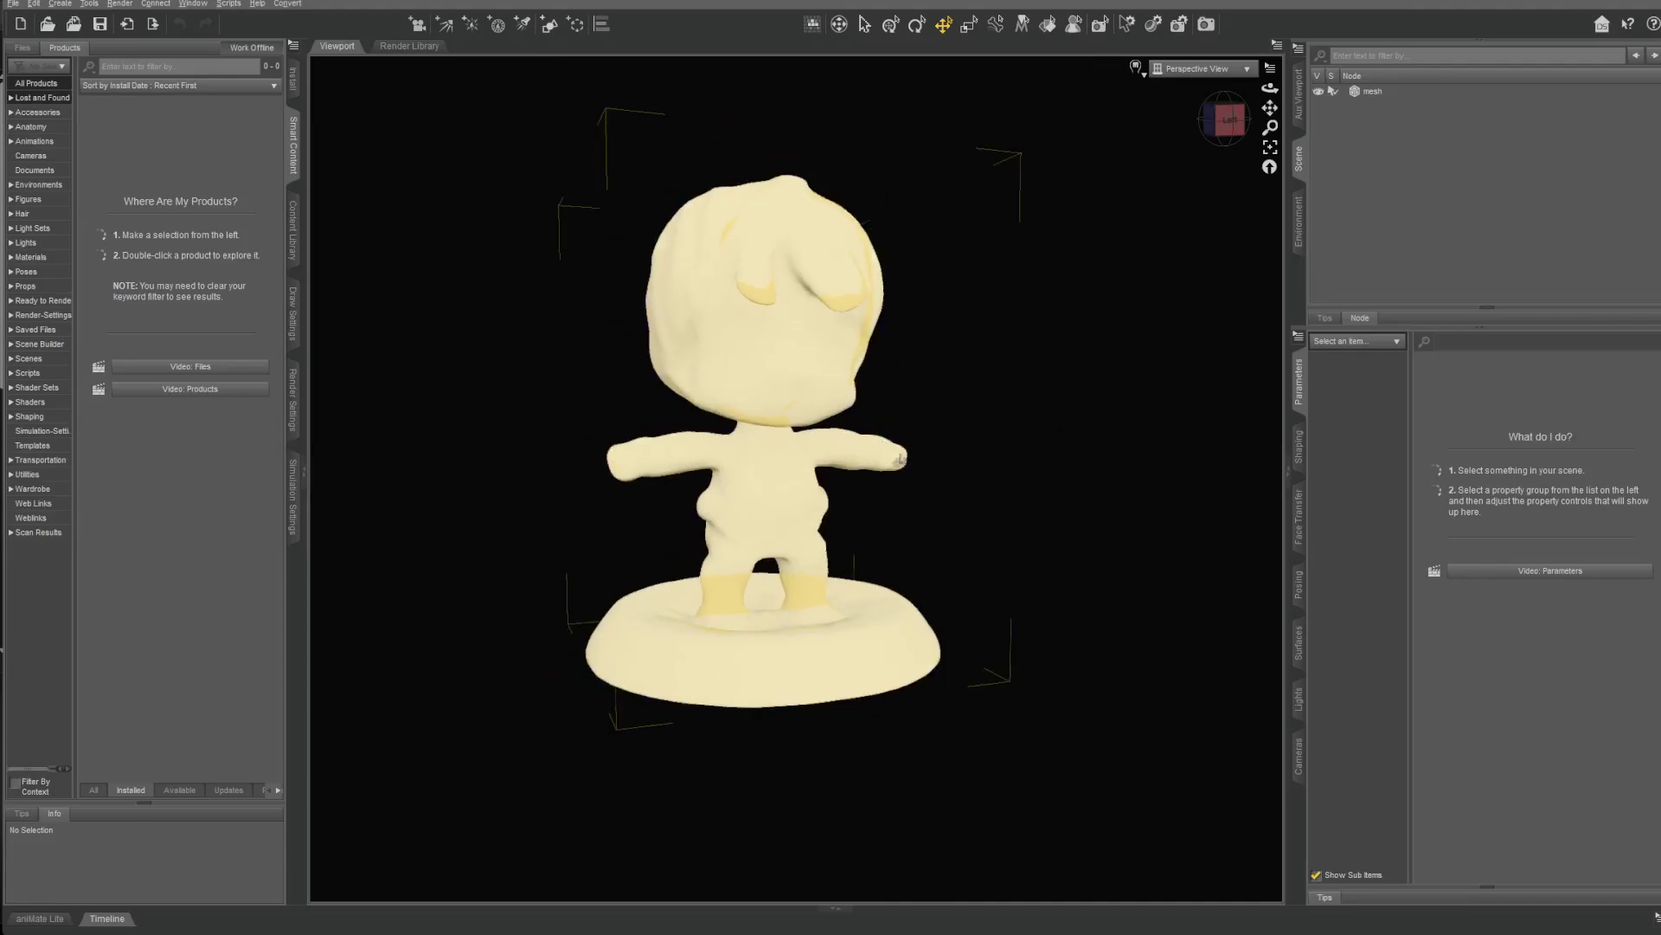
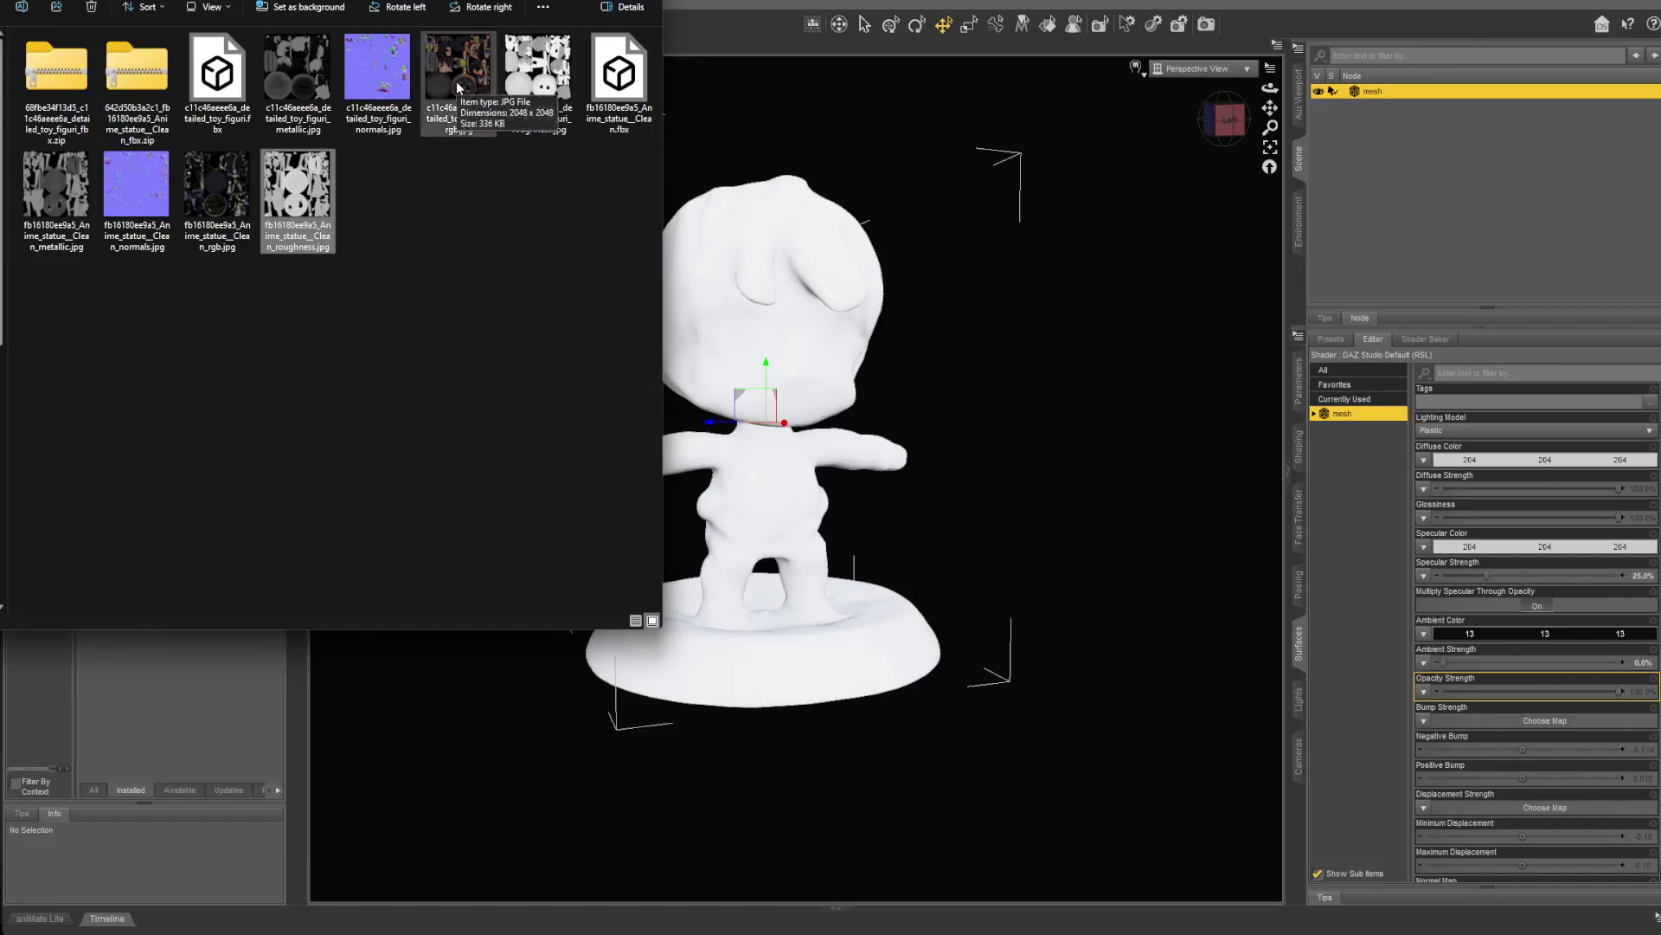
# Assign the toy figurine's rgb.jpg as the mesh's Diffuse Color map and its roughness.jpg as the Glossiness map.
pyautogui.moveTo(450, 76); pyautogui.dragTo(1382, 454)
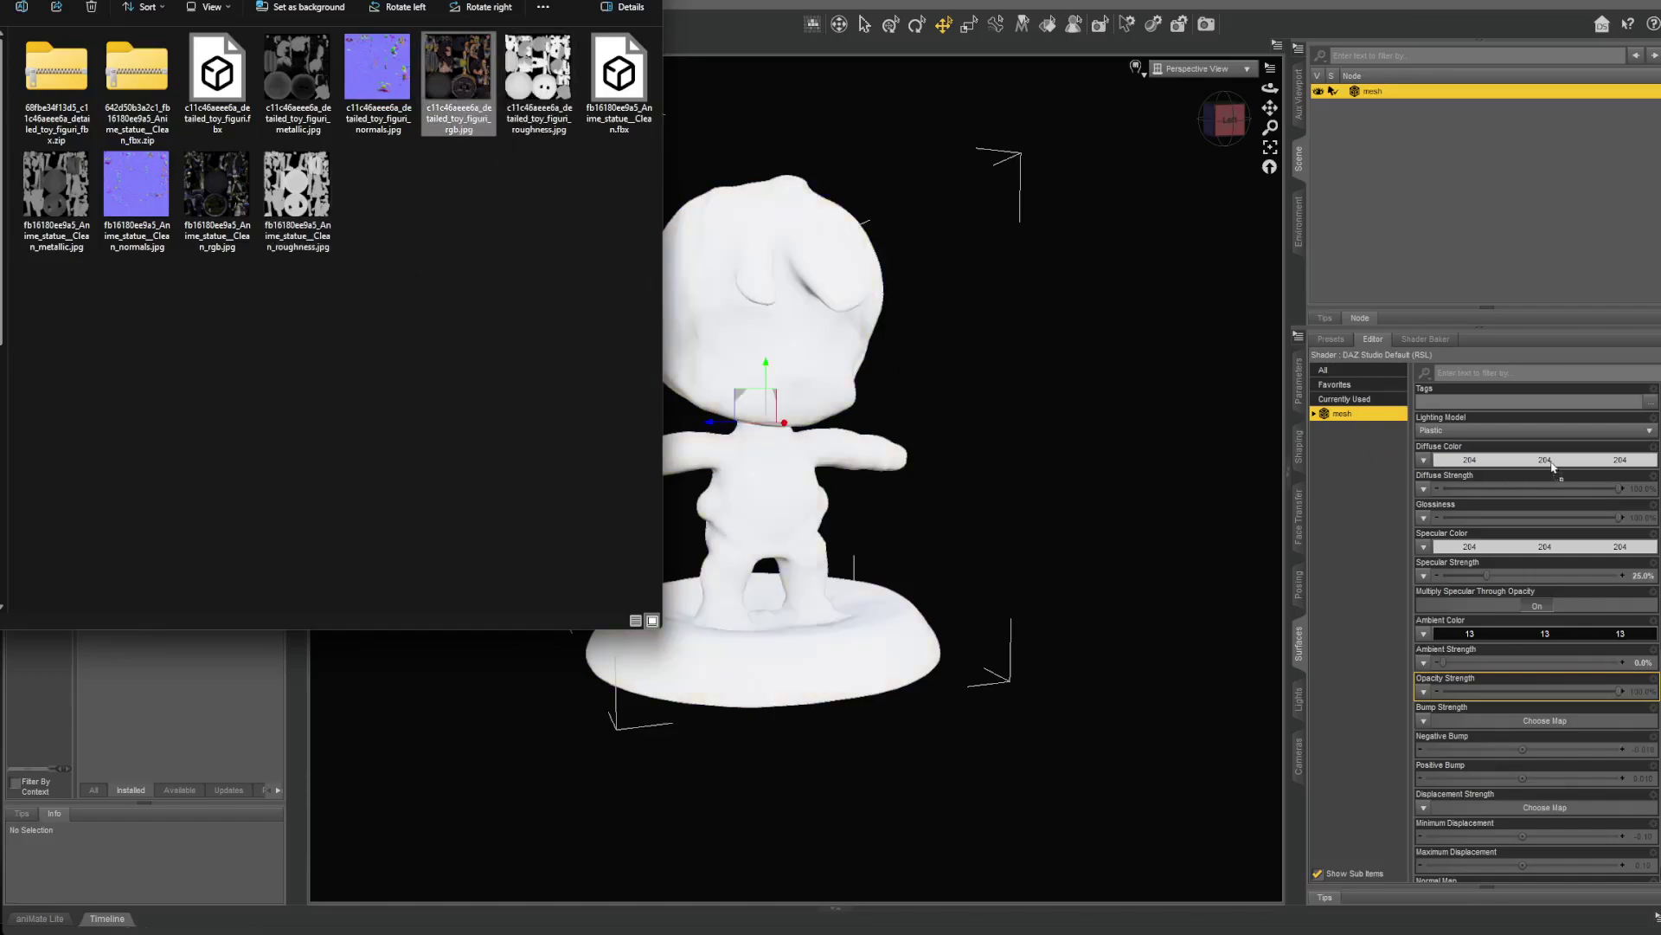
pyautogui.moveTo(1556, 465); pyautogui.dragTo(1549, 461)
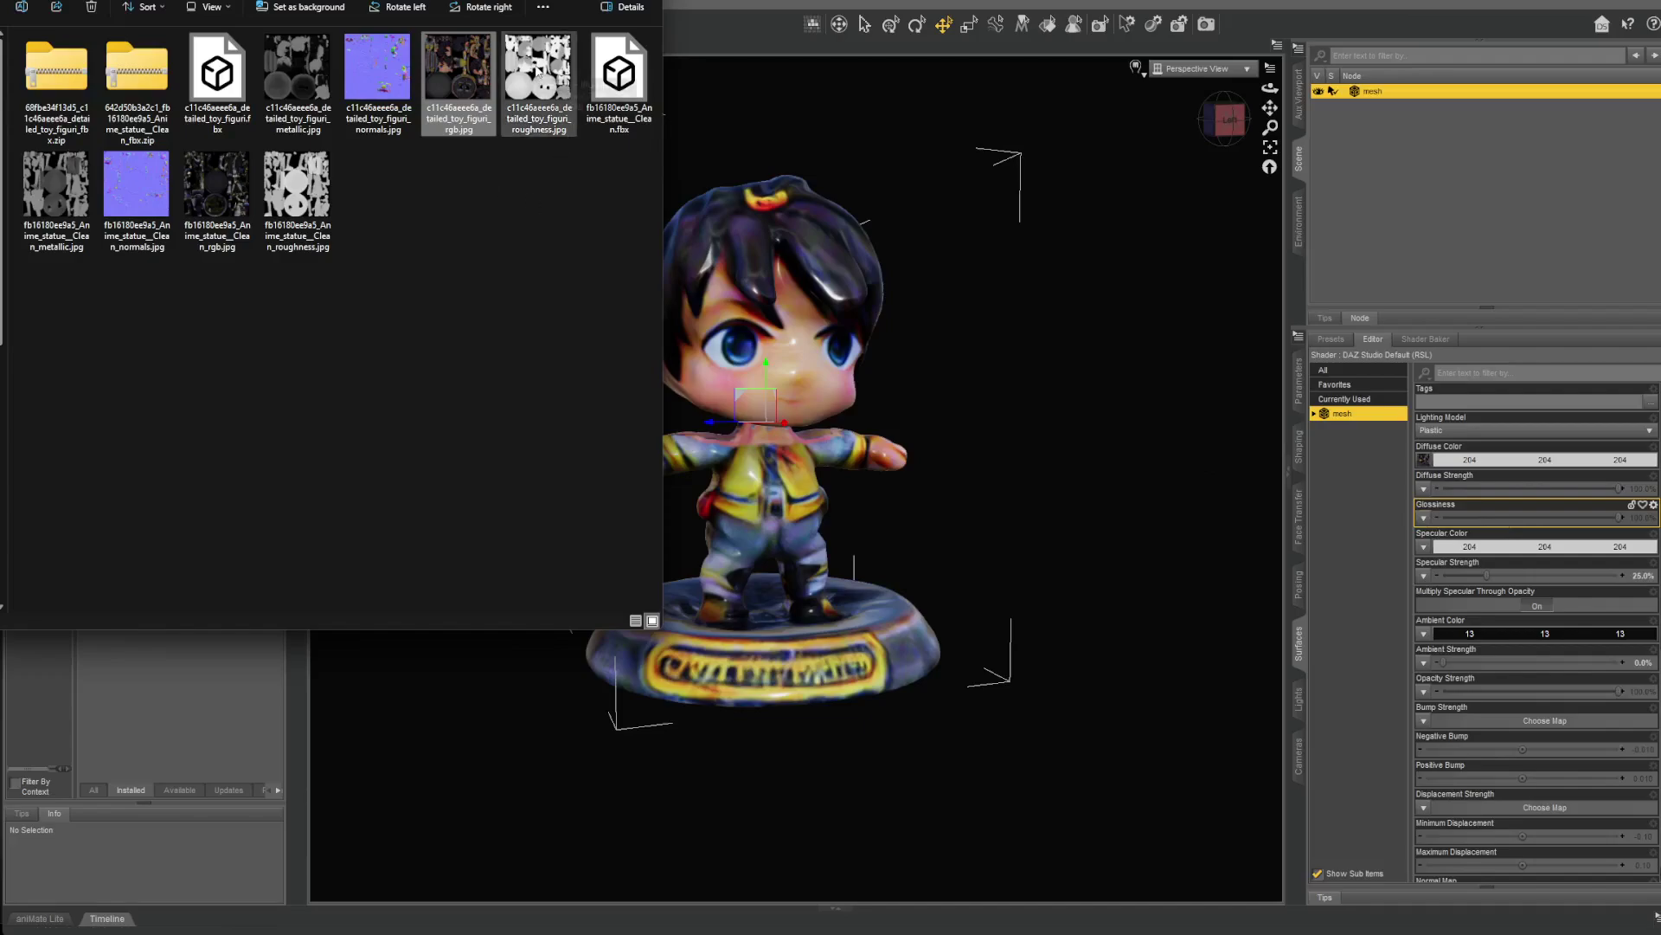
pyautogui.moveTo(539, 78); pyautogui.dragTo(1336, 599)
pyautogui.moveTo(1488, 542); pyautogui.dragTo(1423, 518)
pyautogui.moveTo(1139, 587); pyautogui.dragTo(1365, 675)
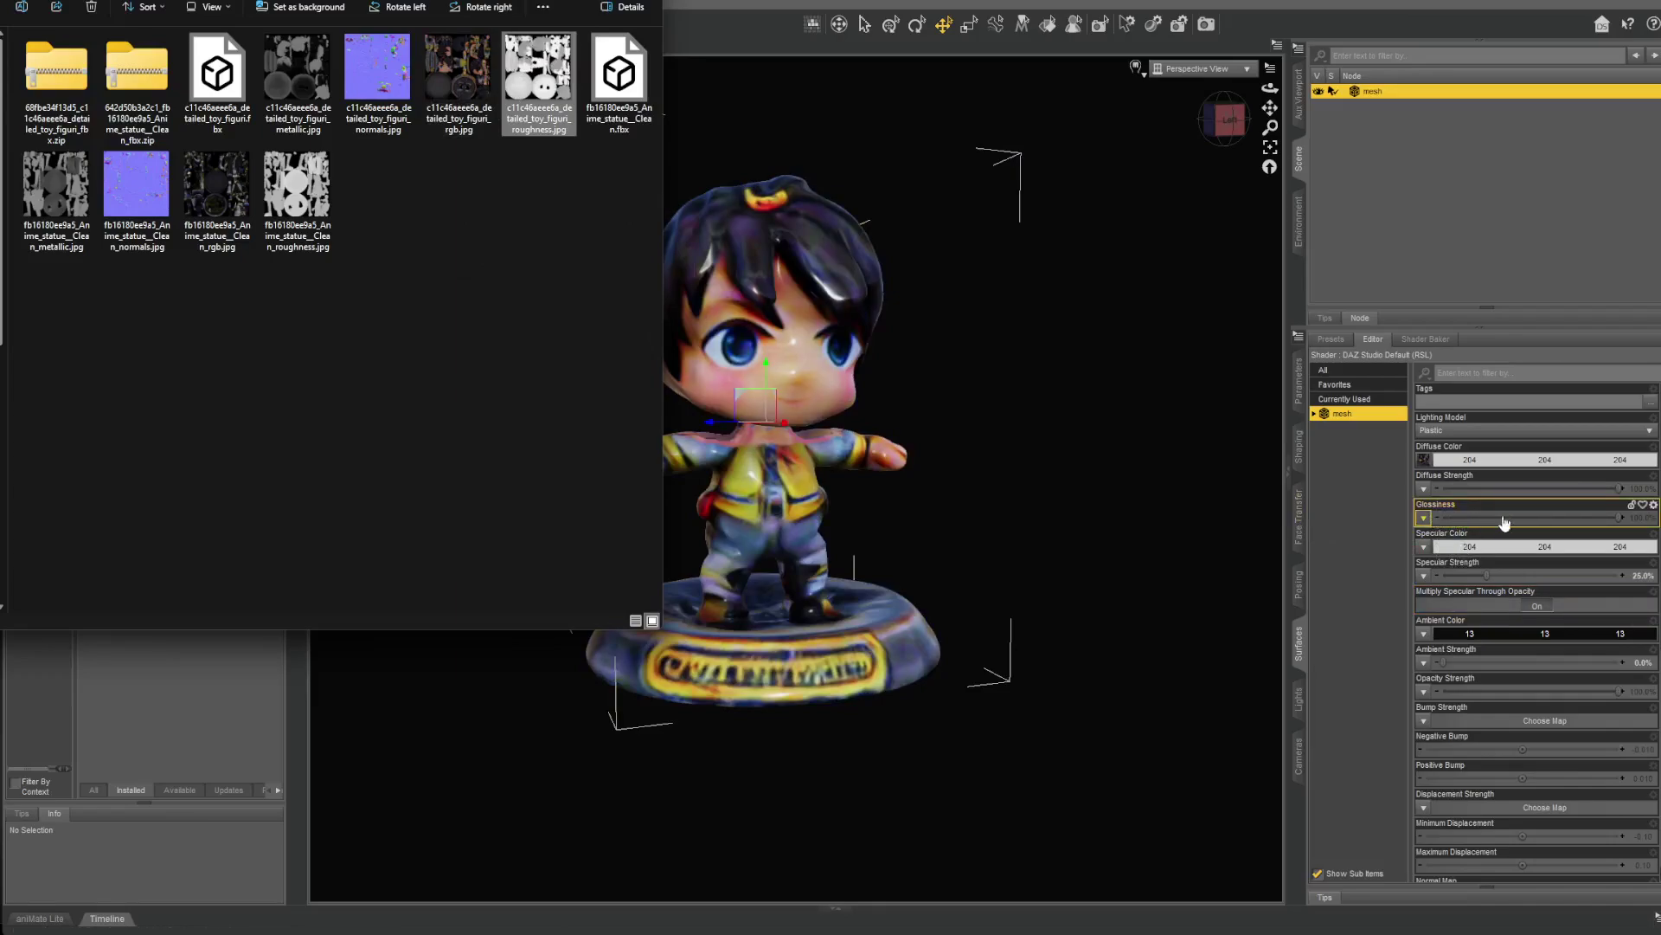
pyautogui.moveTo(1504, 521); pyautogui.dragTo(1504, 521)
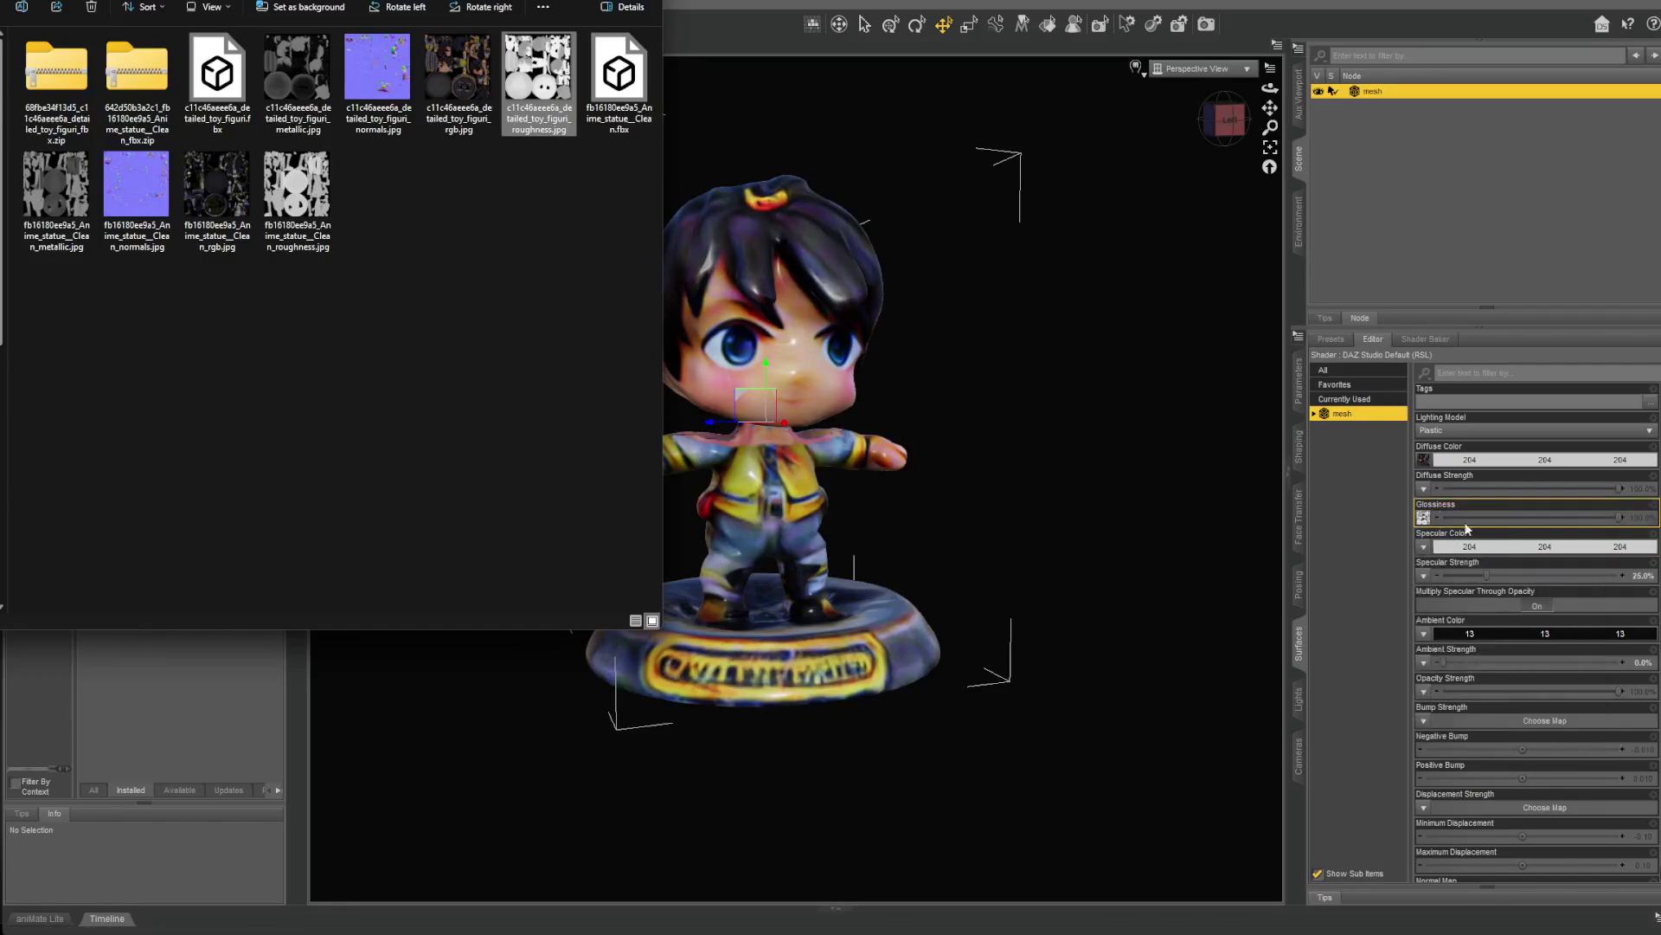
pyautogui.moveTo(1621, 516)
pyautogui.mouseDown()
pyautogui.moveTo(1497, 516)
pyautogui.moveTo(1637, 516)
pyautogui.mouseUp()
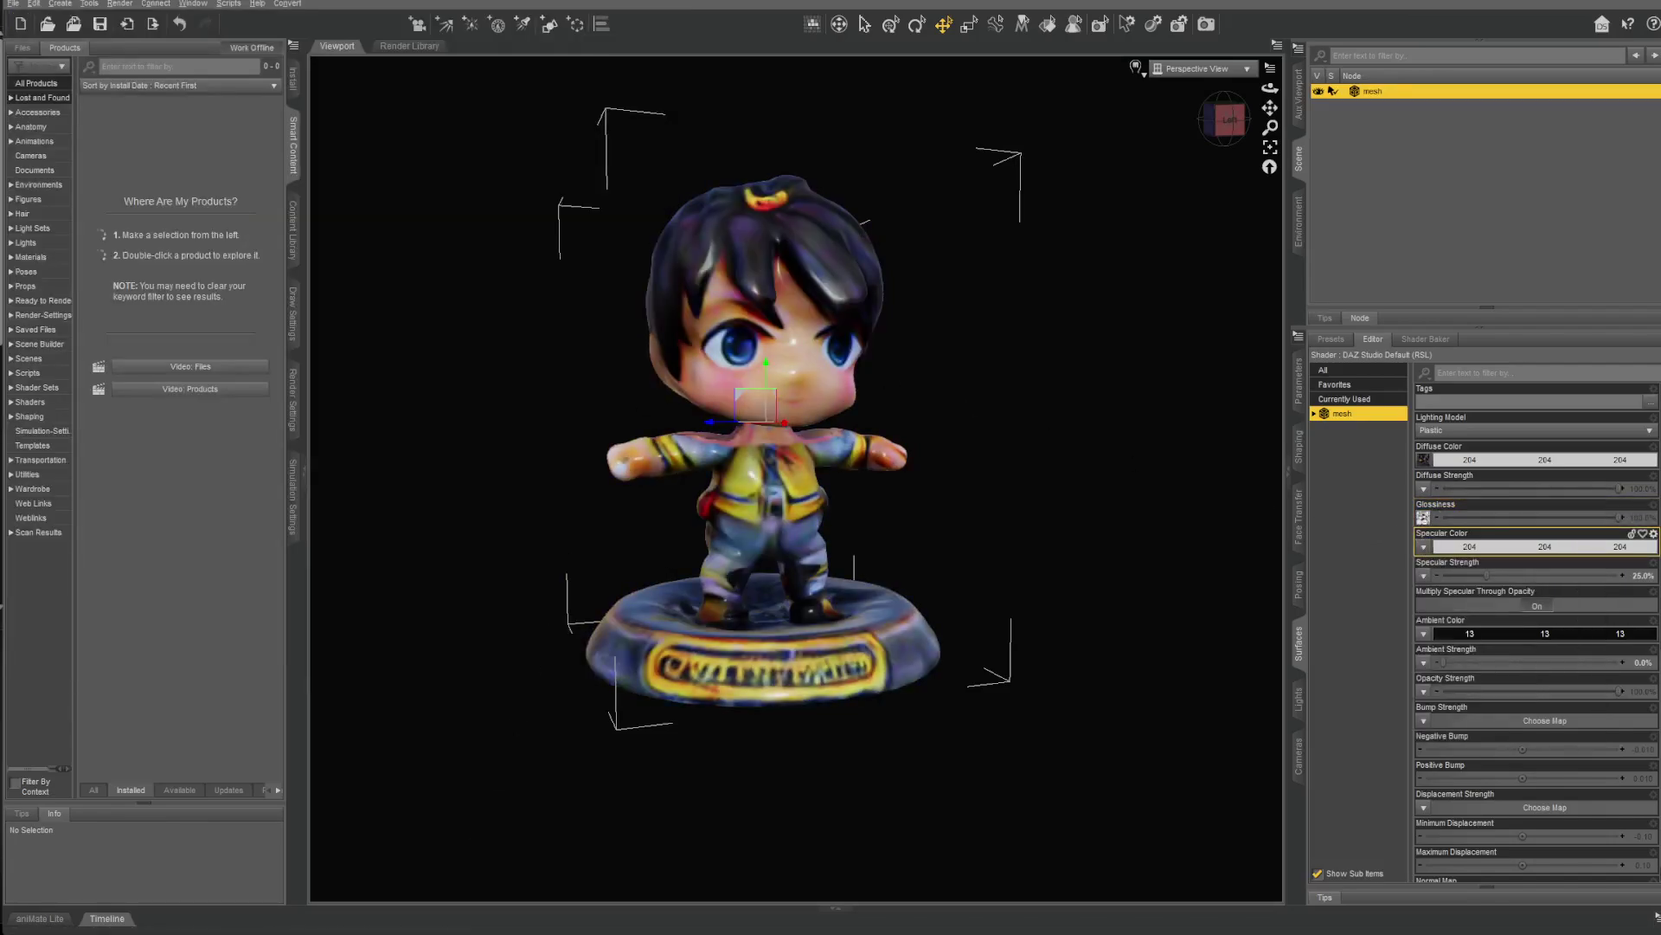
# Filter the surface properties for "normal", assign the toy figurine's normals.jpg as the Normal Map, and clear the filter.
pyautogui.moveTo(1297, 934)
pyautogui.click(1350, 933)
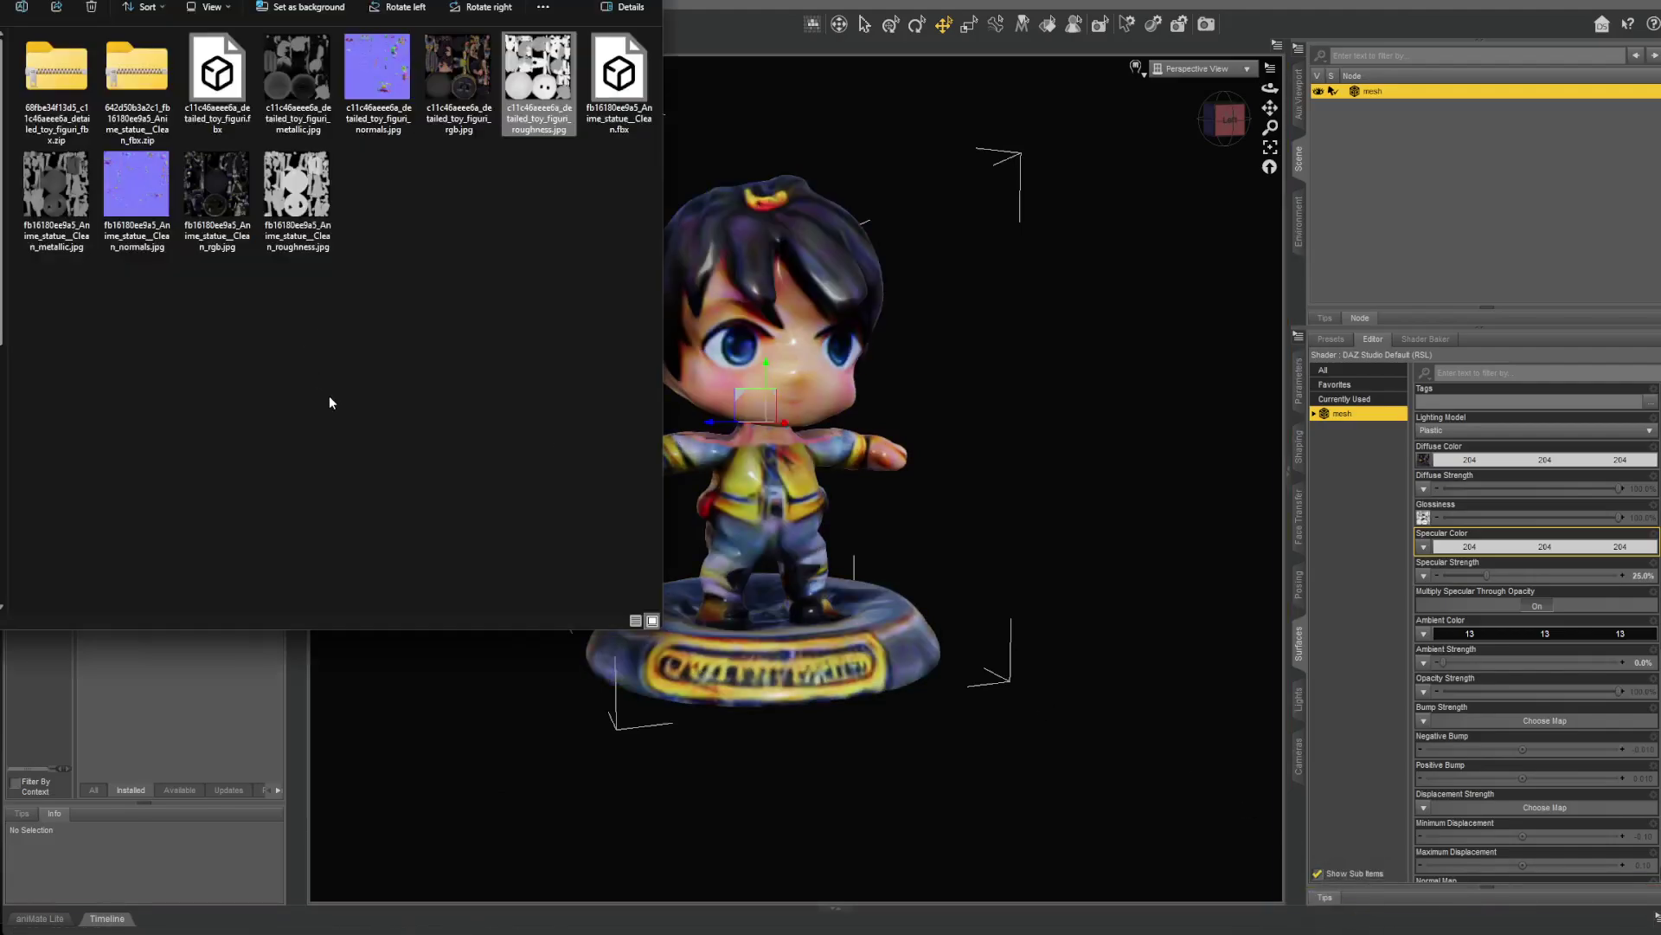
pyautogui.click(1481, 374)
pyautogui.write('normal')
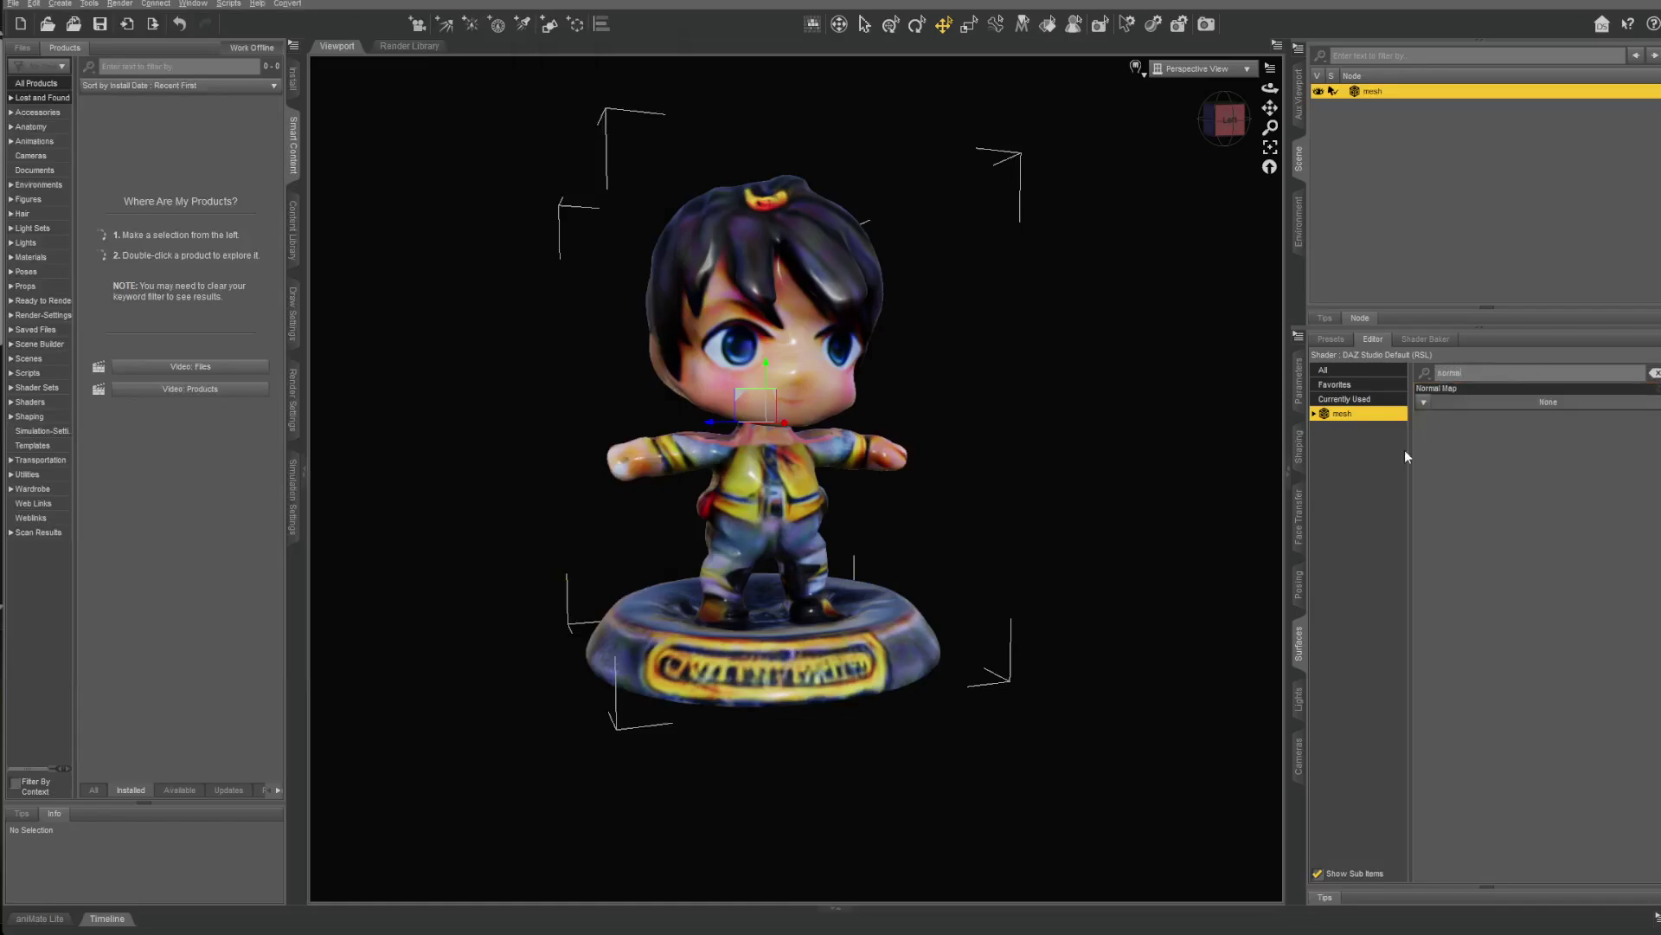
pyautogui.click(1530, 424)
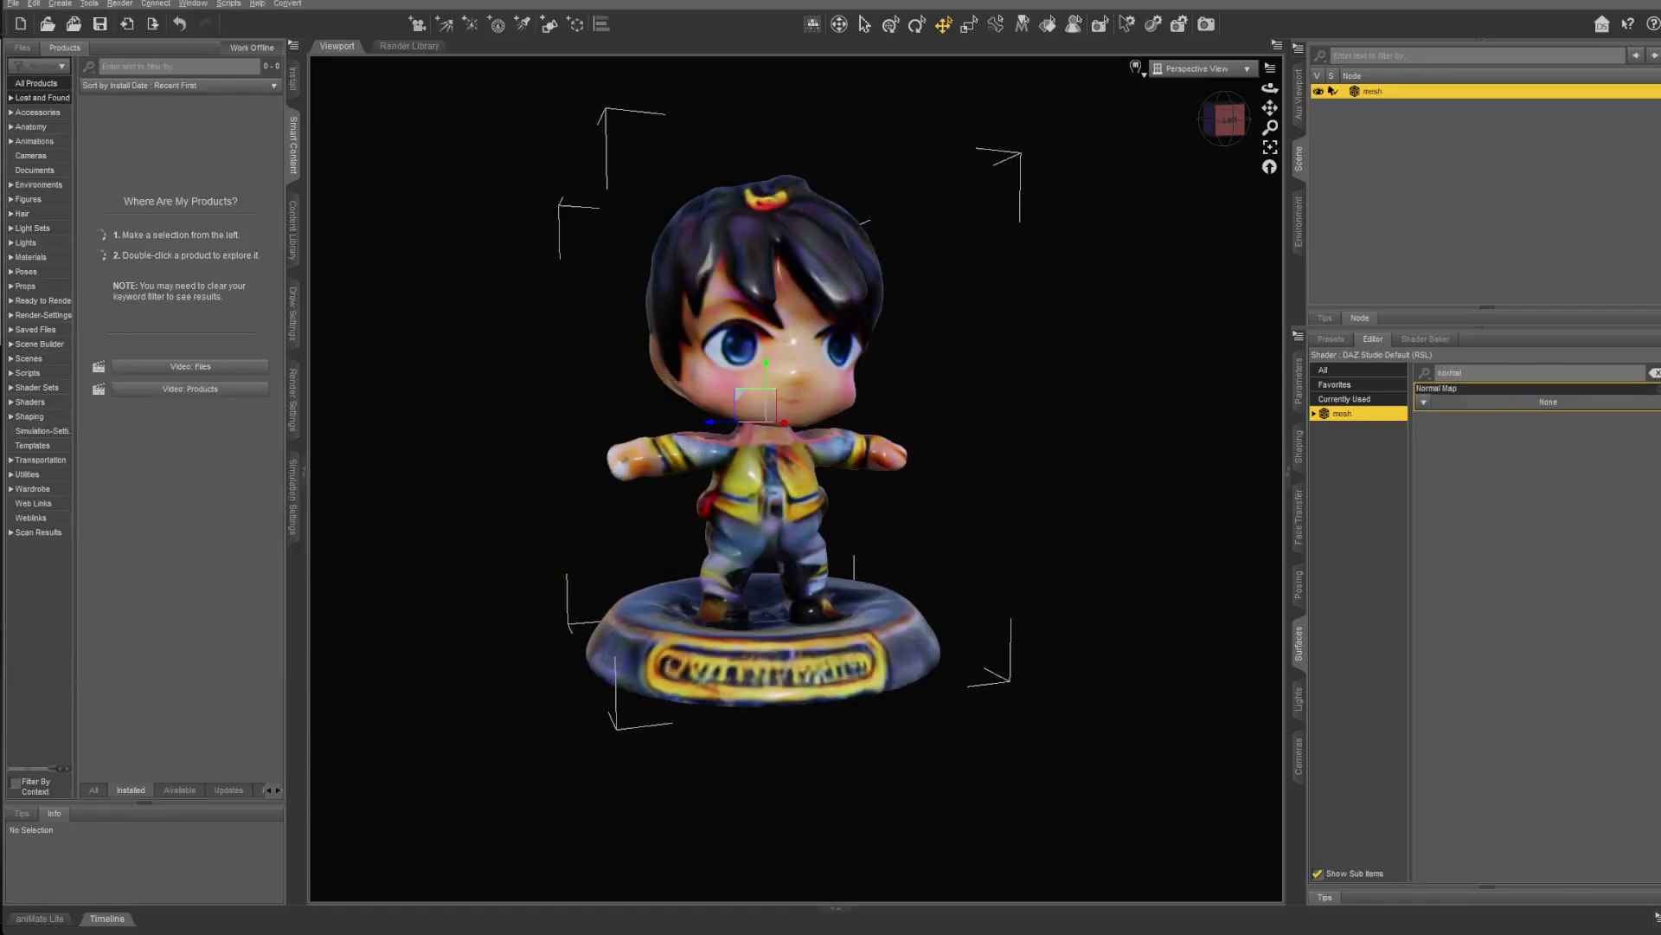
pyautogui.hotkey('alt', 'Tab')
pyautogui.moveTo(386, 98); pyautogui.dragTo(1520, 410)
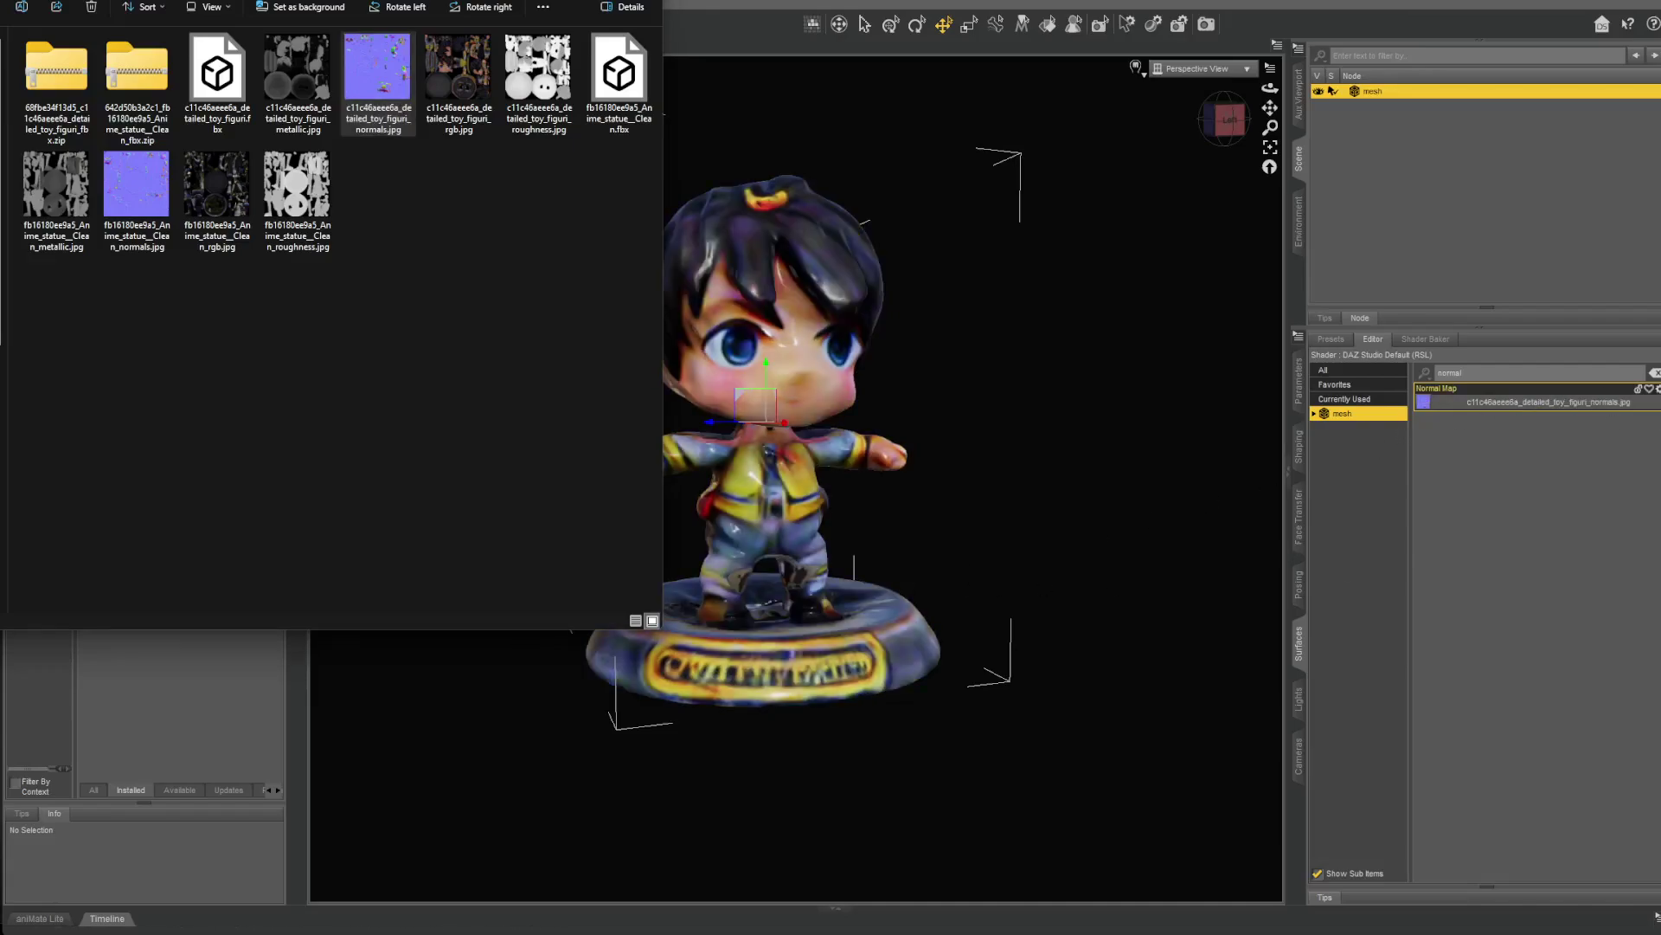
pyautogui.click(1654, 373)
# Search the mesh's surface properties for a slot that takes the metallic map, and clear the search.
pyautogui.scroll(-5, 1520, 726)
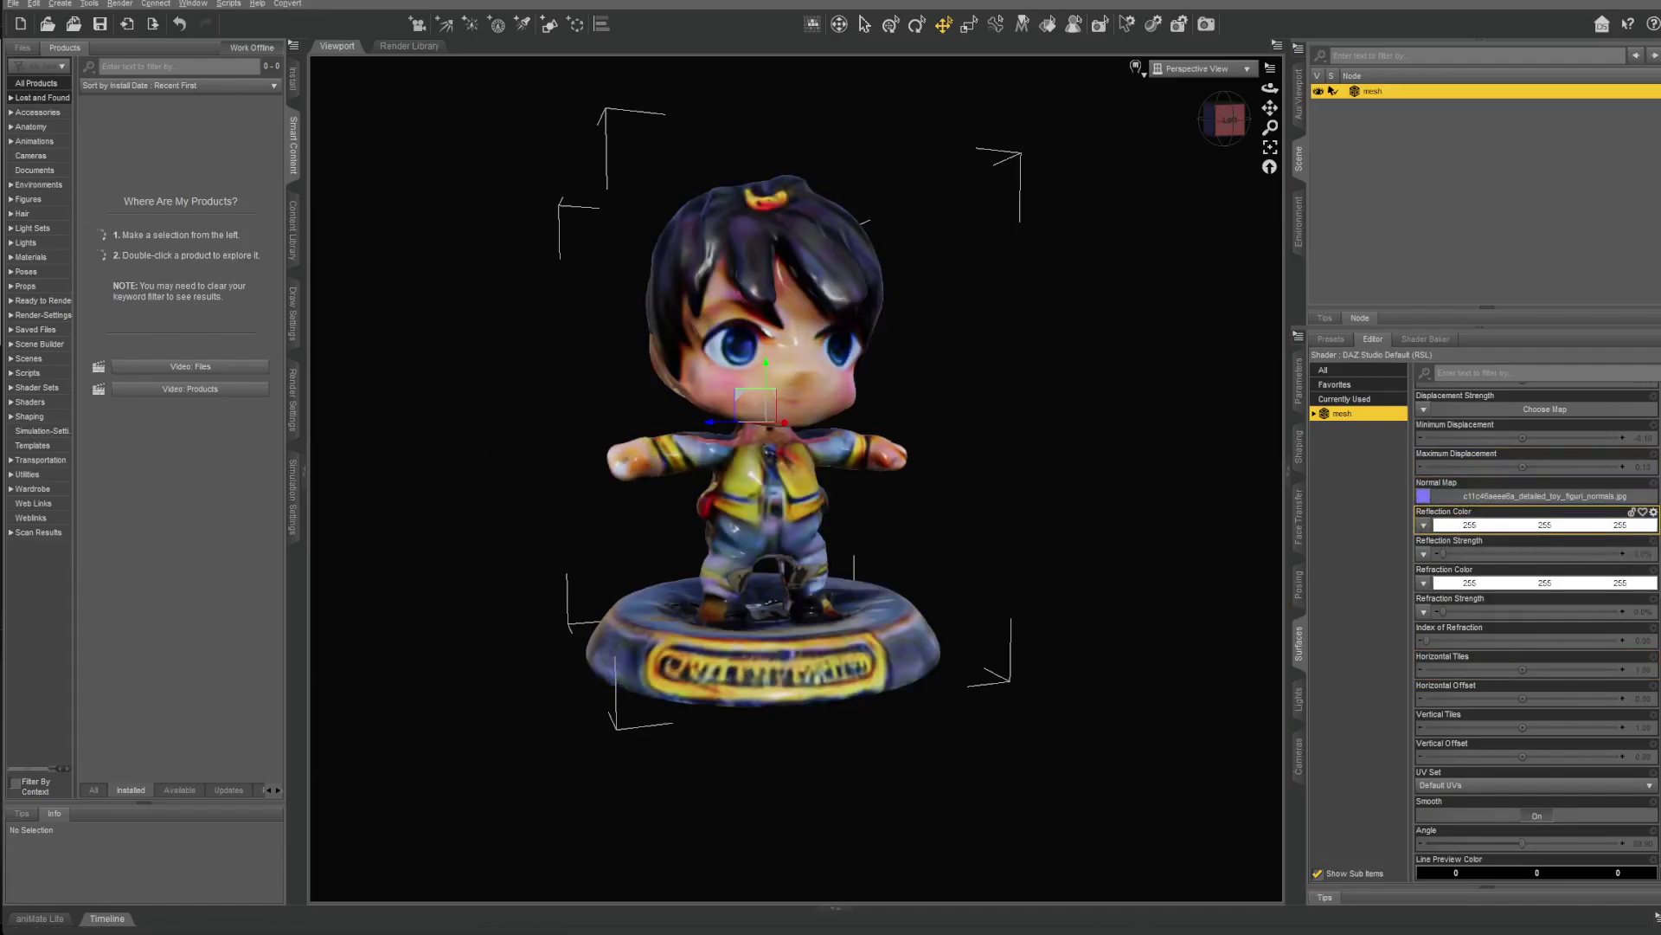
pyautogui.click(1222, 933)
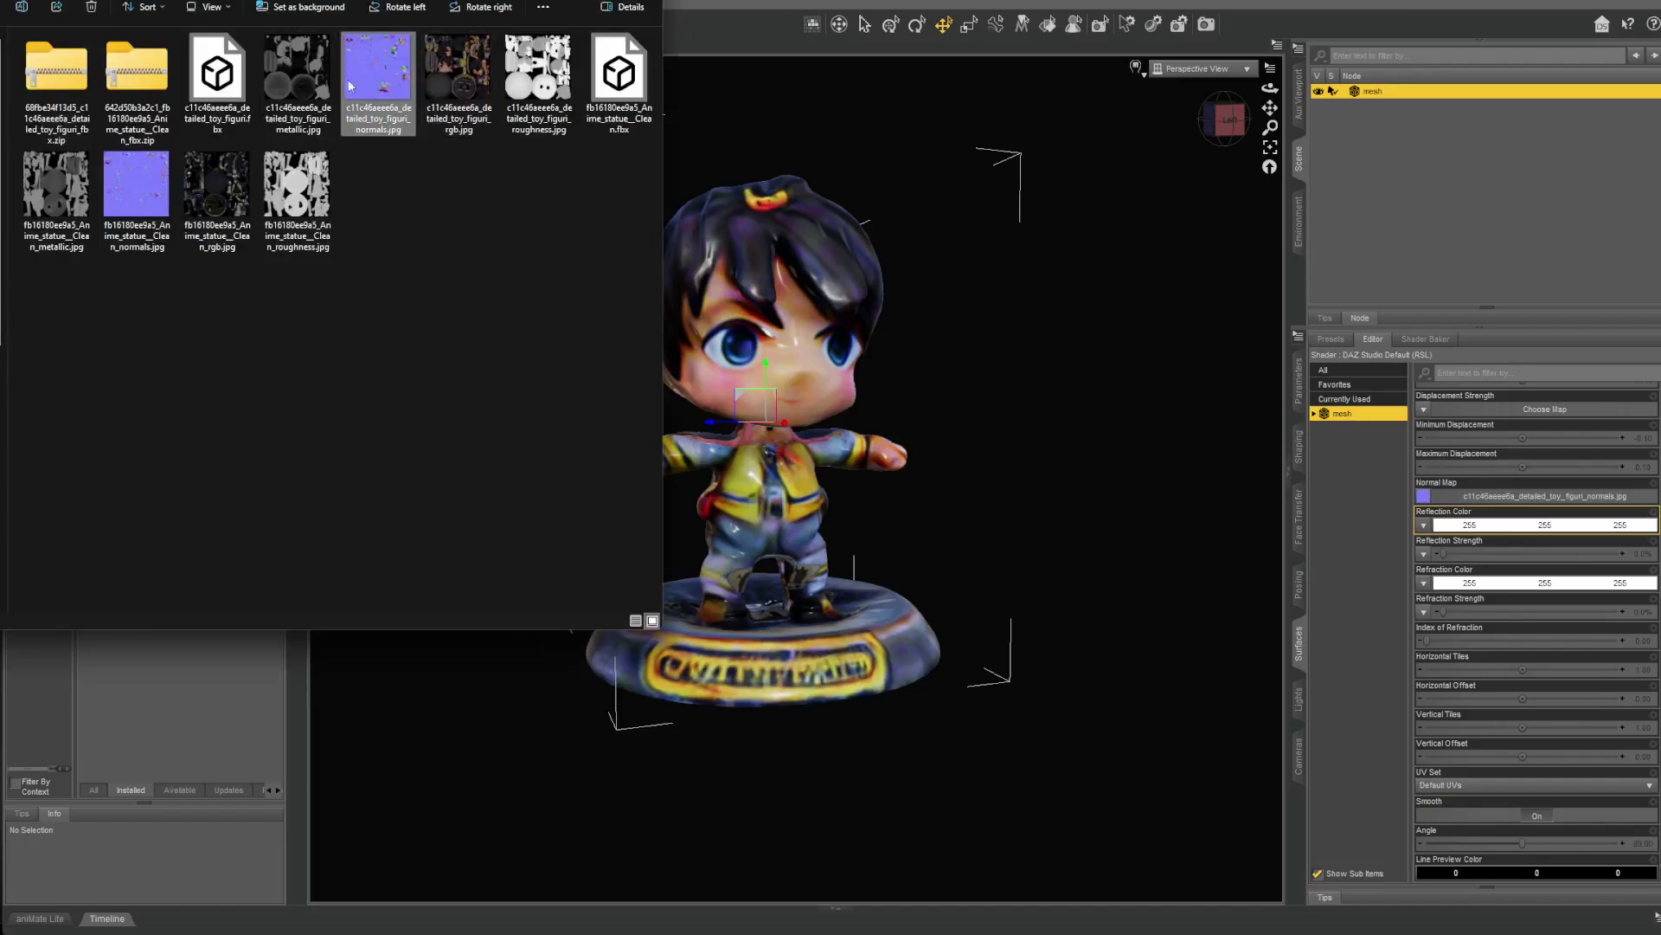
pyautogui.scroll(2, 1477, 401)
pyautogui.click(1468, 378)
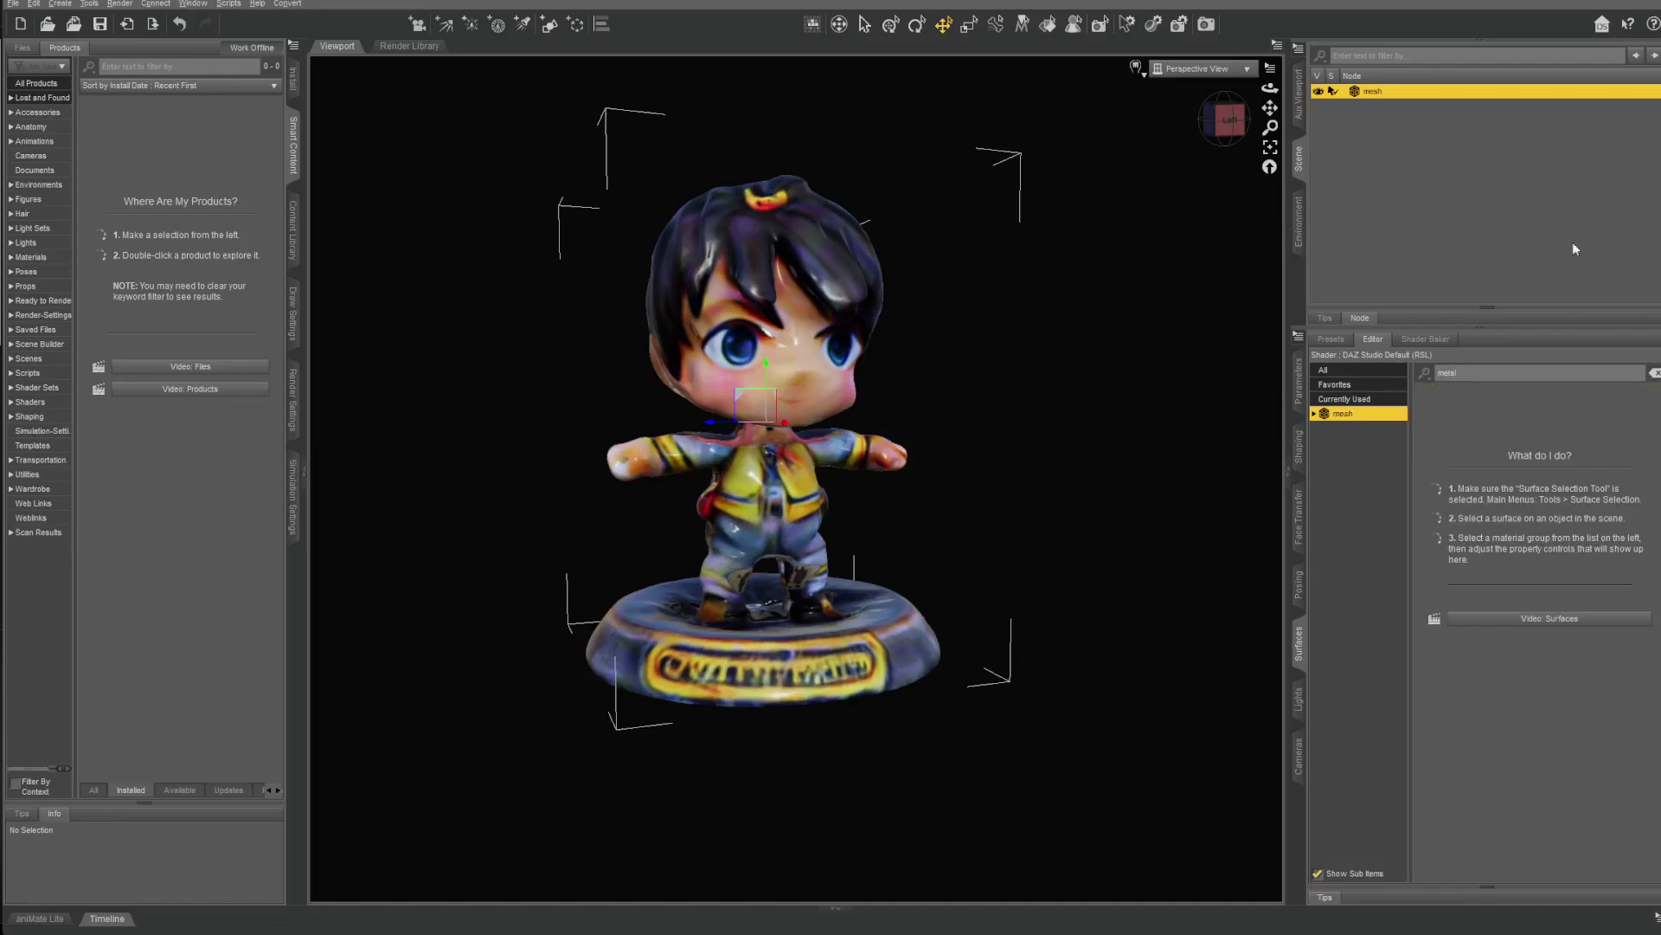
pyautogui.click(1655, 372)
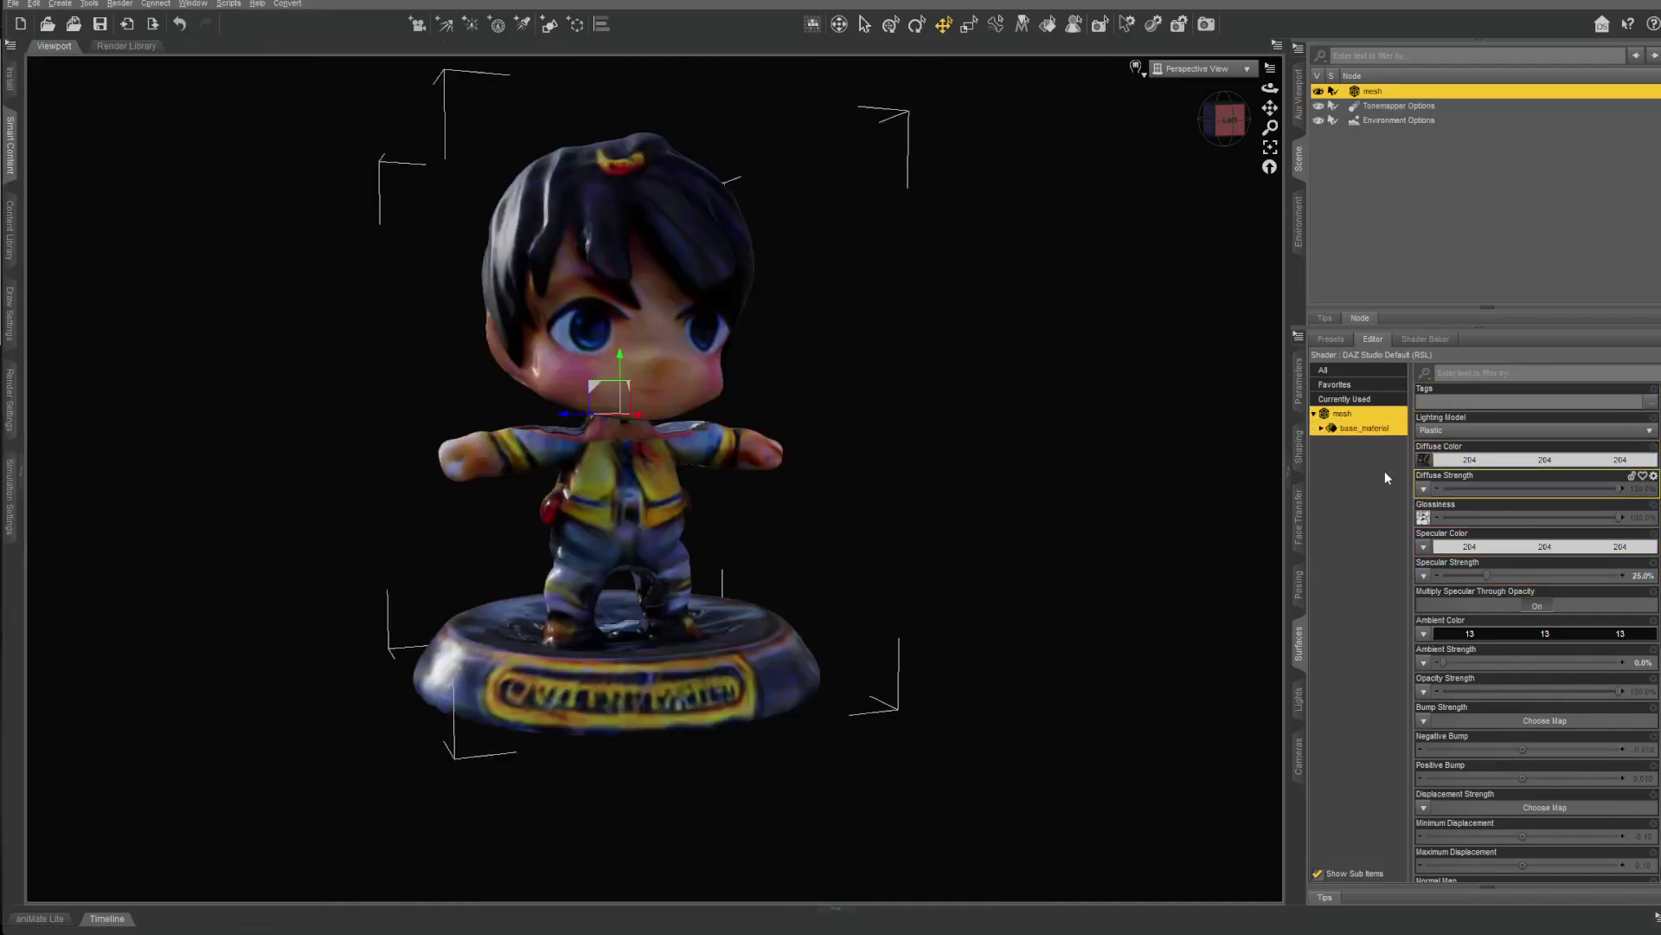
# Examine the textured toy figurine in the viewport from the front and from a slight side angle.
pyautogui.scroll(-3, 710, 424)
pyautogui.scroll(1, 710, 424)
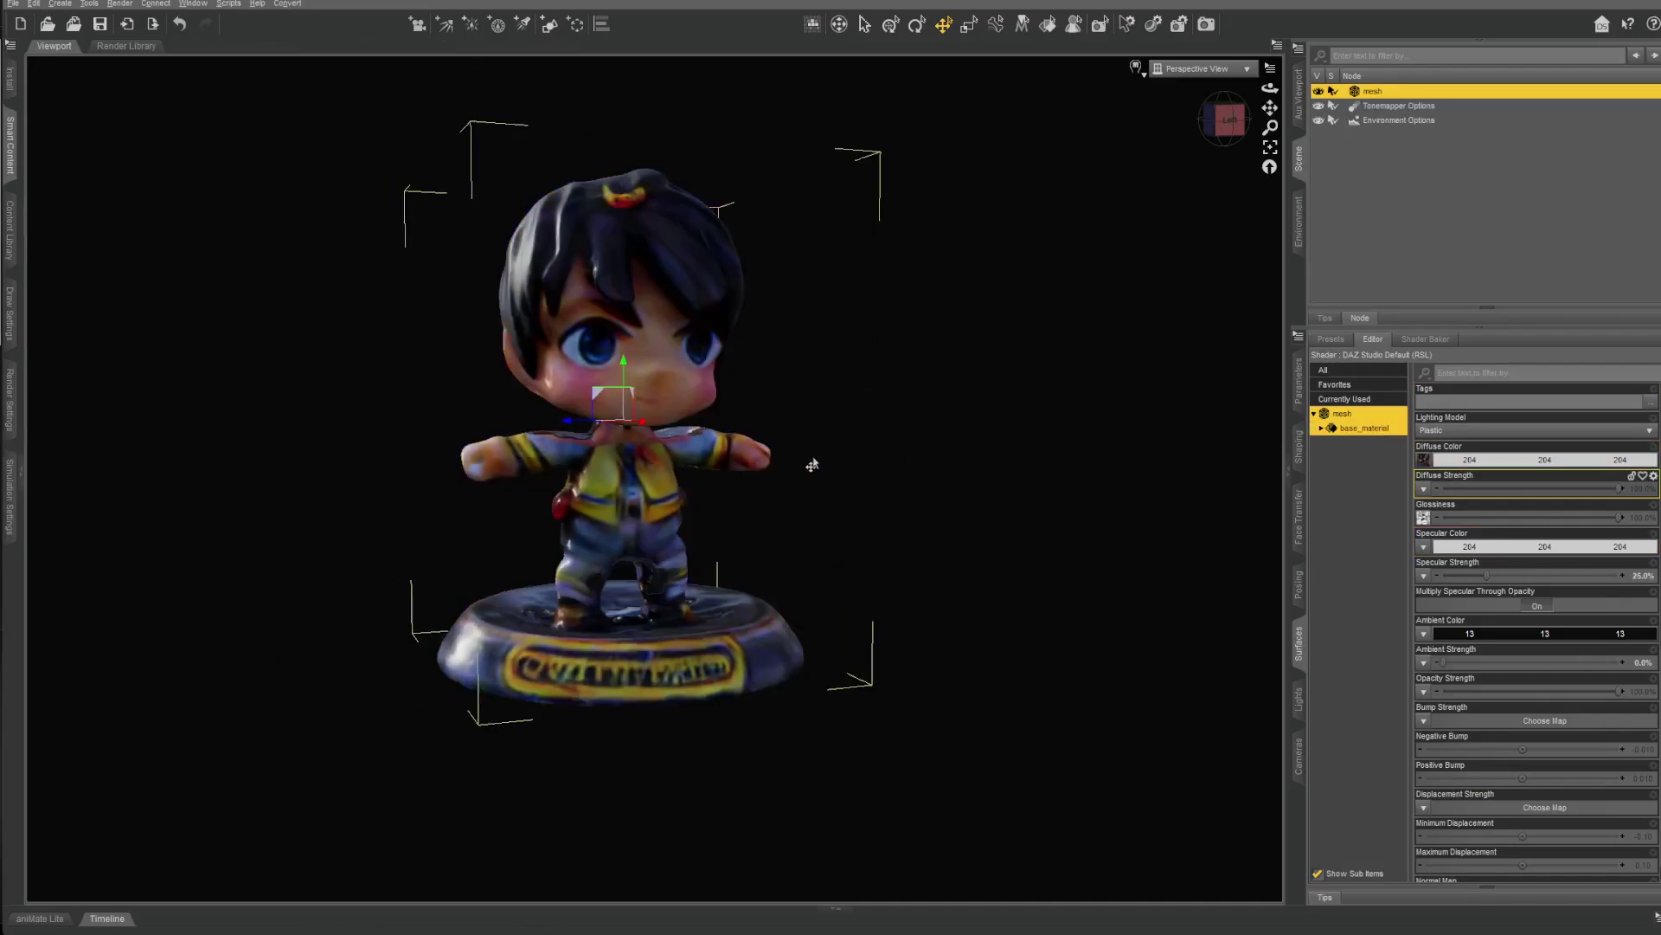
pyautogui.moveTo(811, 465); pyautogui.dragTo(1073, 441, button='middle')
pyautogui.moveTo(675, 471); pyautogui.dragTo(837, 501, button='middle')
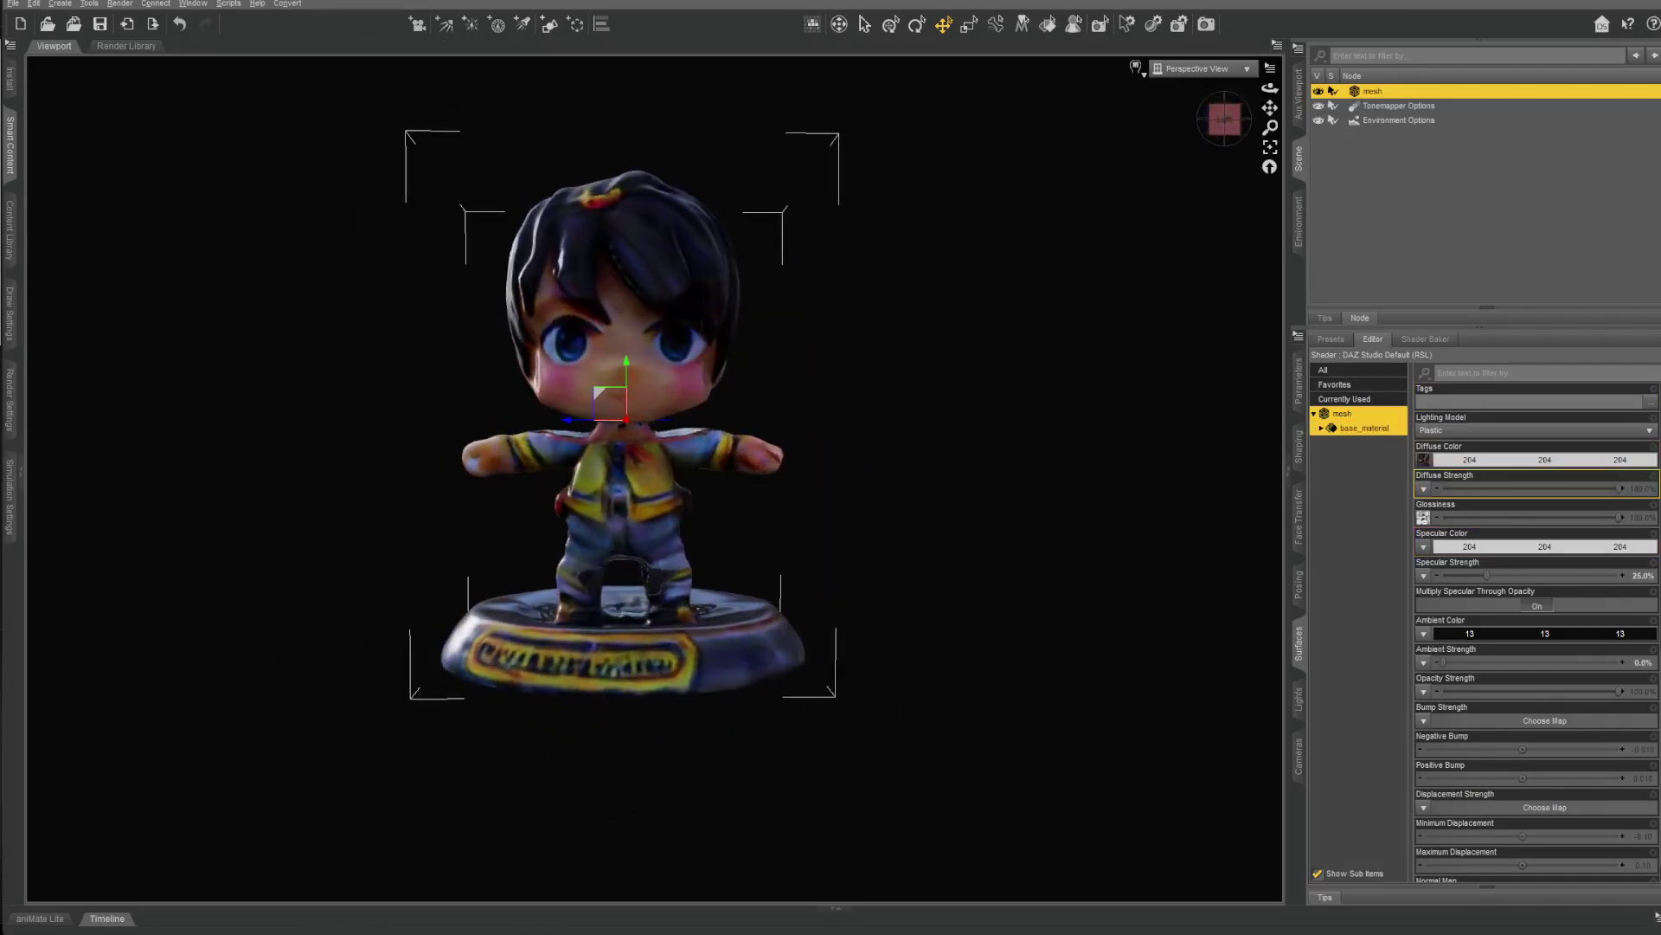
pyautogui.scroll(2, 796, 510)
pyautogui.scroll(-3, 794, 512)
pyautogui.keyDown('alt'); pyautogui.moveTo(779, 516); pyautogui.dragTo(986, 541); pyautogui.keyUp('alt')
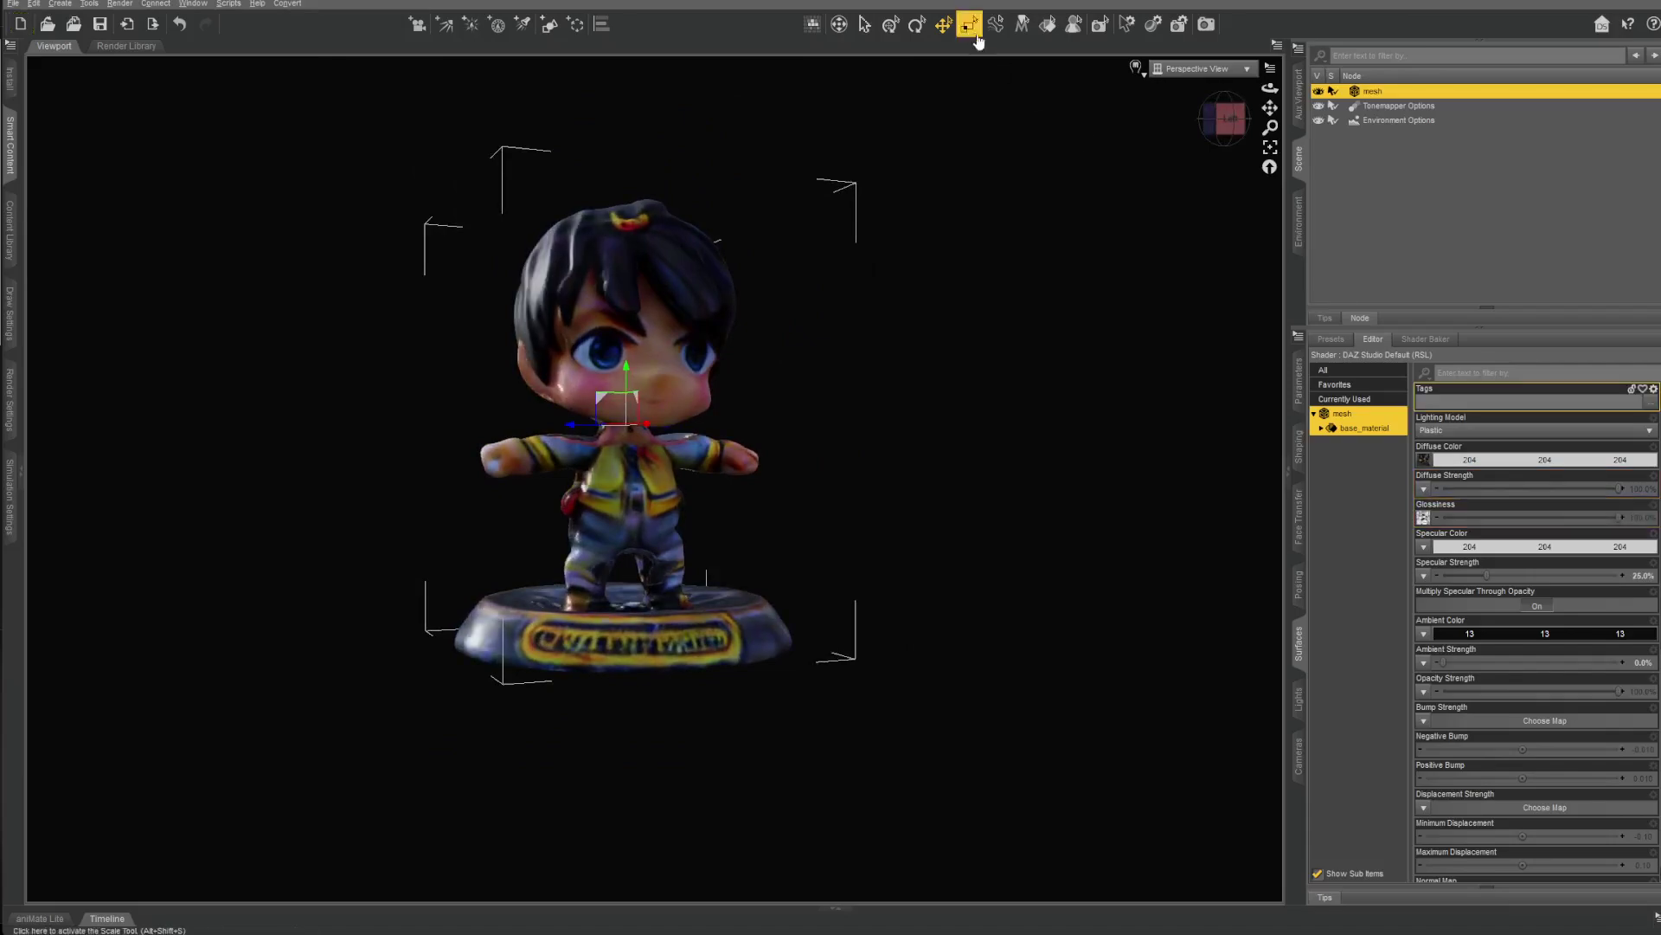
# Change the viewport's draw style to the rendered preview and frame the lit toy figurine.
pyautogui.click(1142, 73)
pyautogui.click(1140, 270)
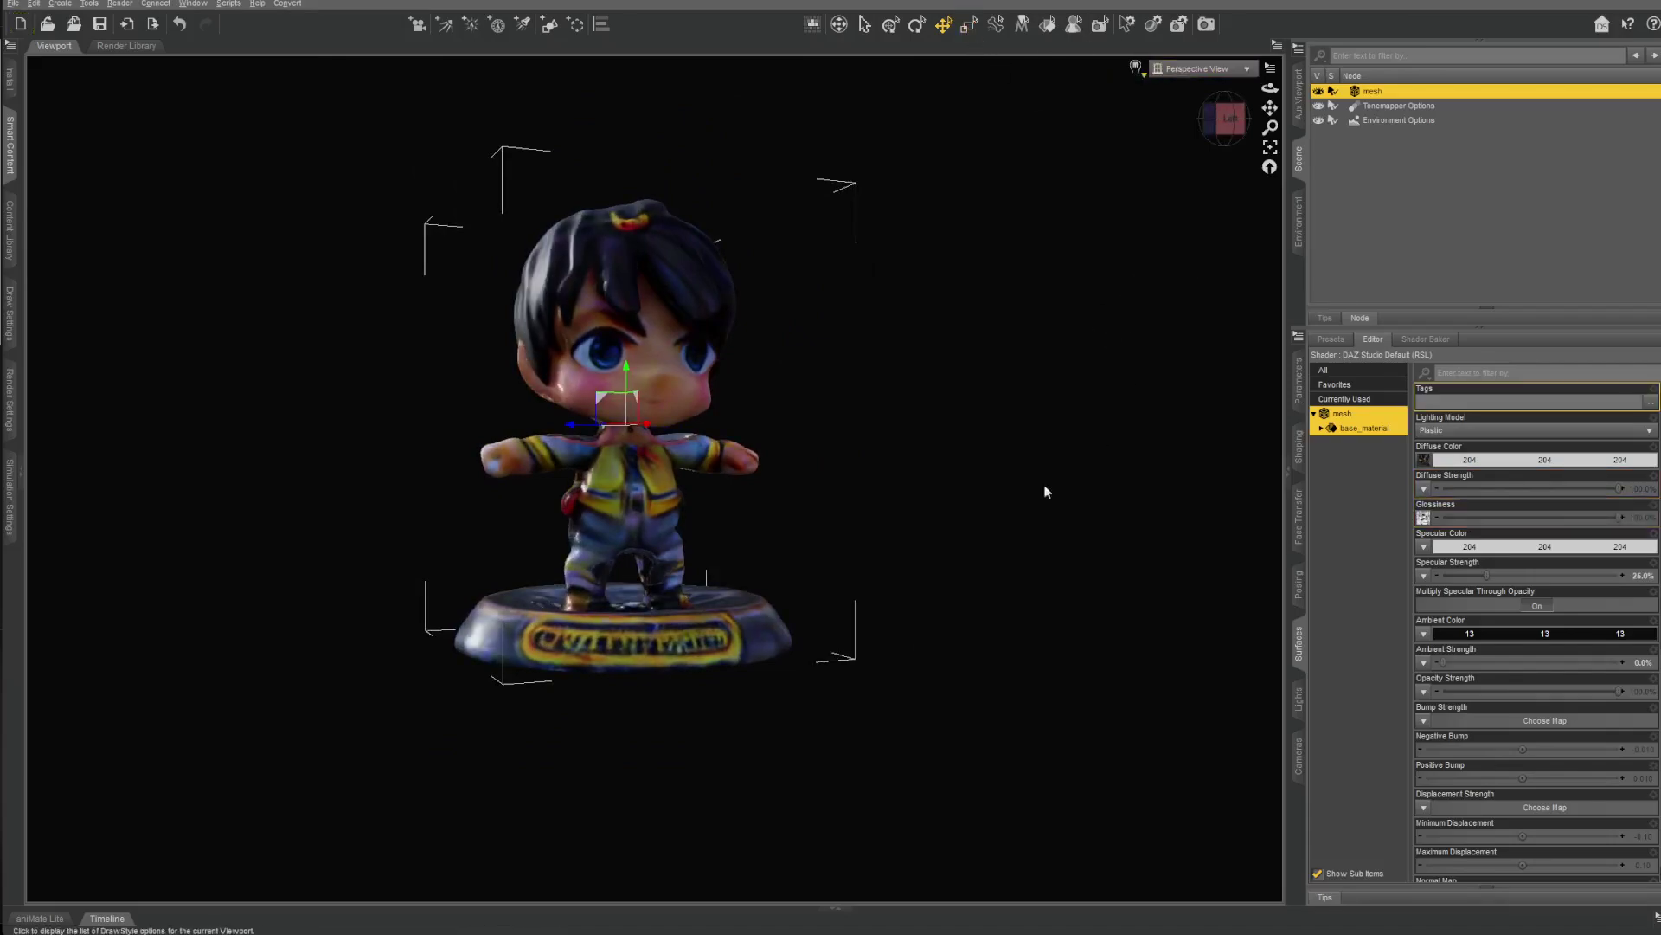
pyautogui.scroll(-2, 848, 381)
pyautogui.scroll(4, 844, 424)
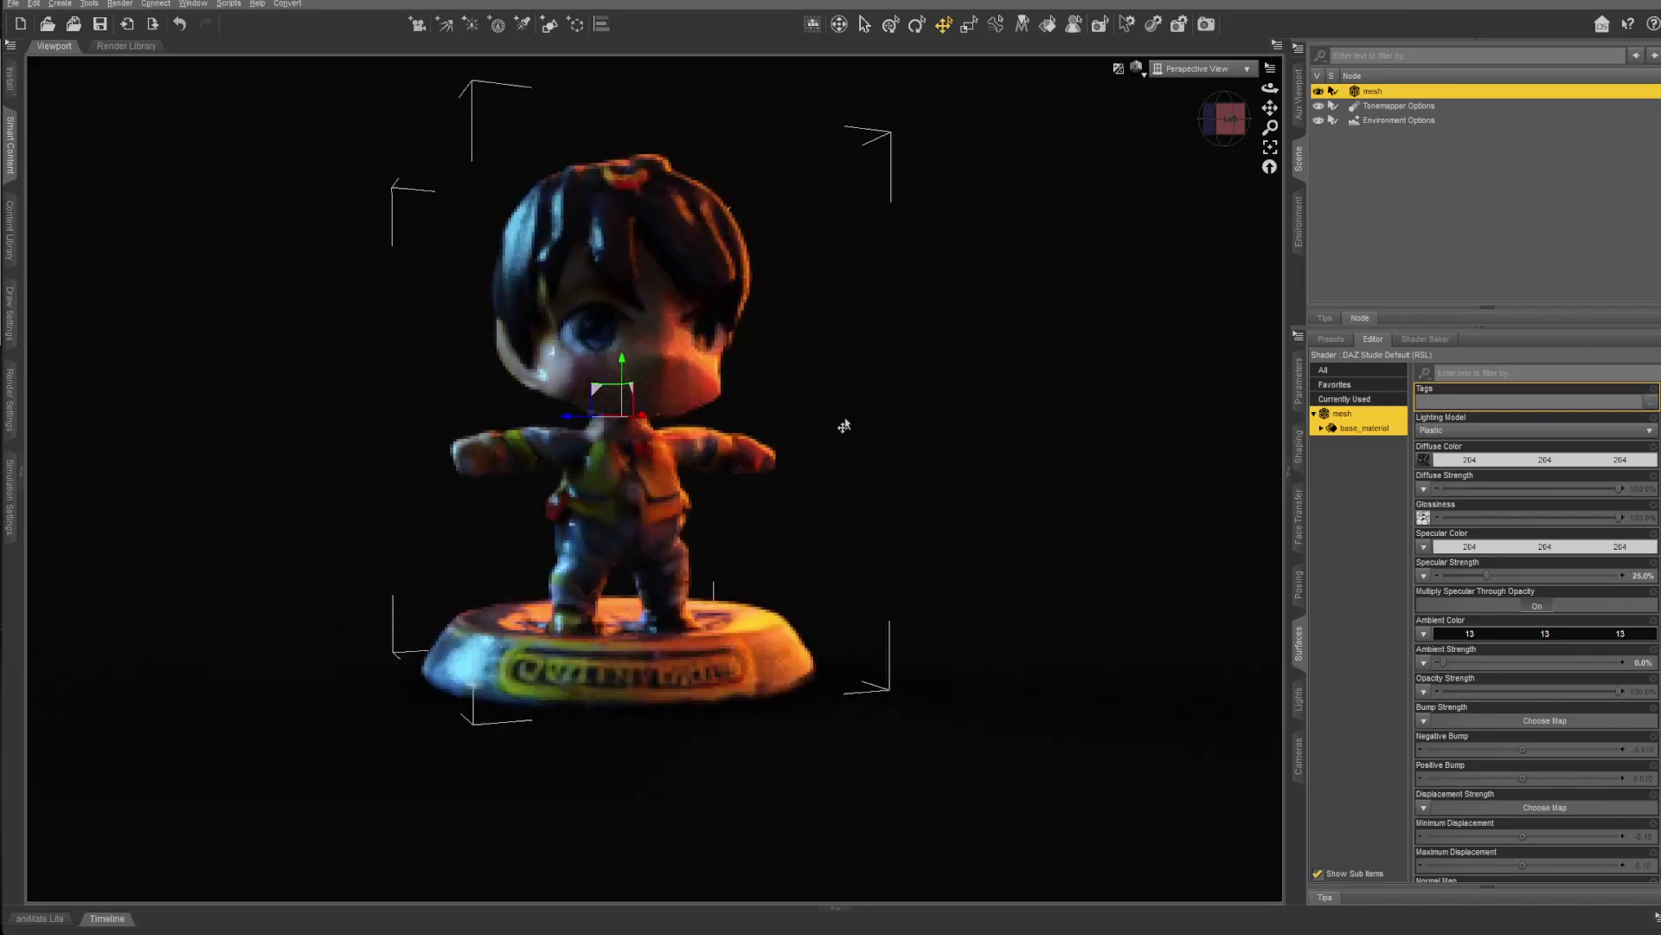
# Set the Exposure Value of the Tonemapper Options to 15.
pyautogui.click(1387, 105)
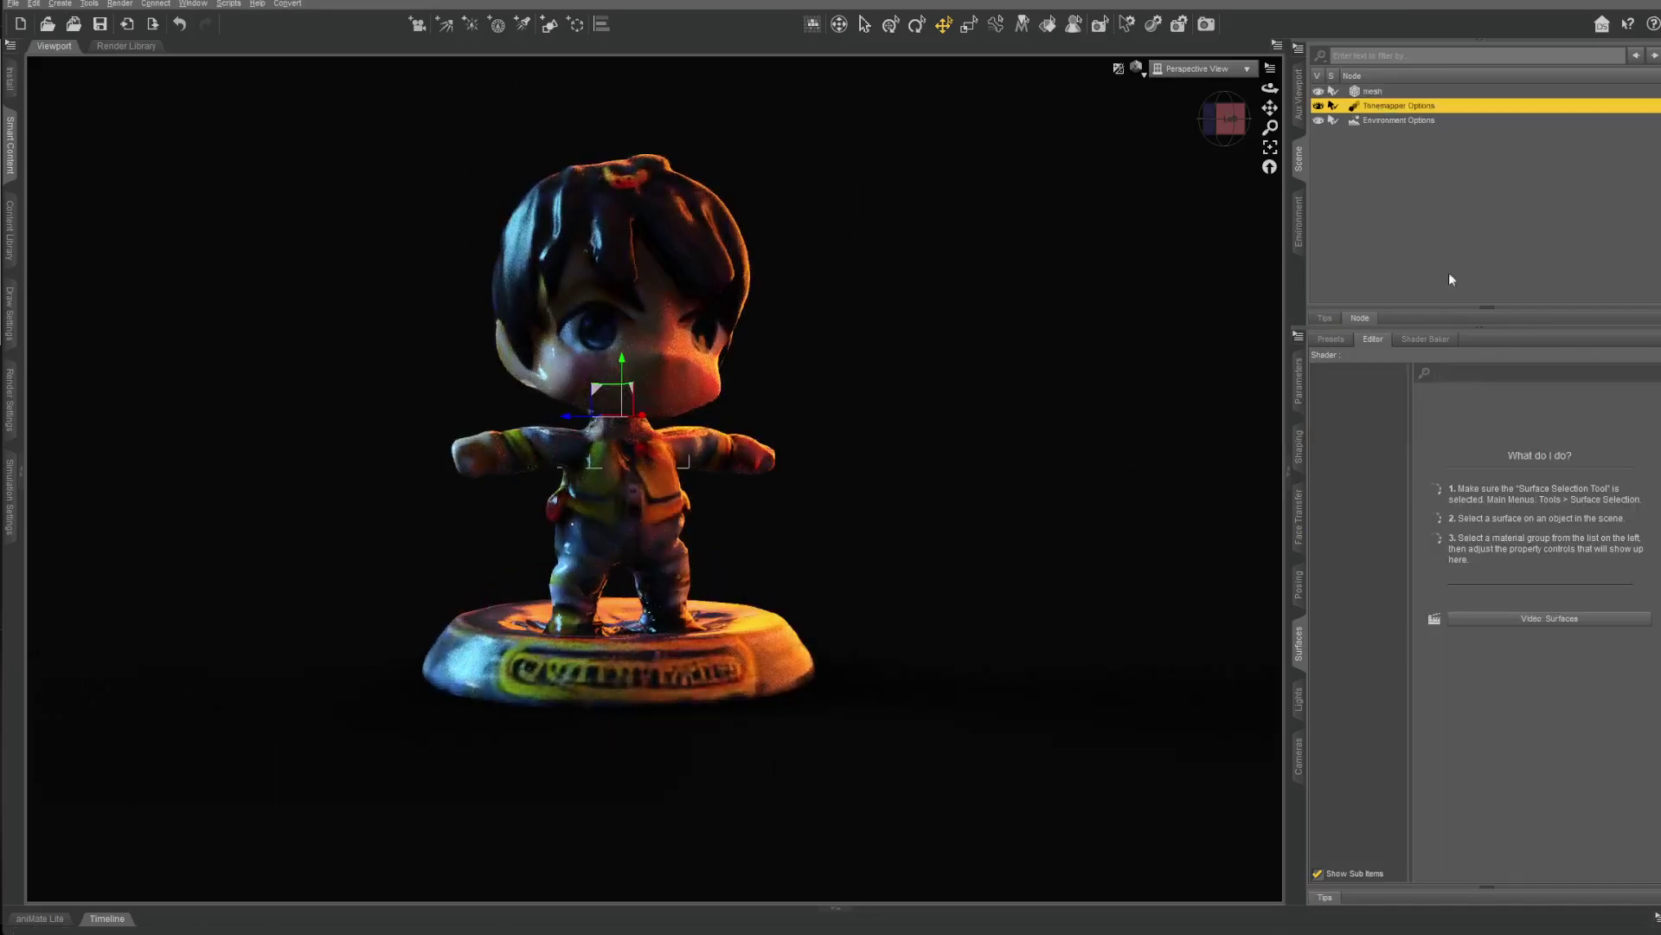
pyautogui.click(1298, 381)
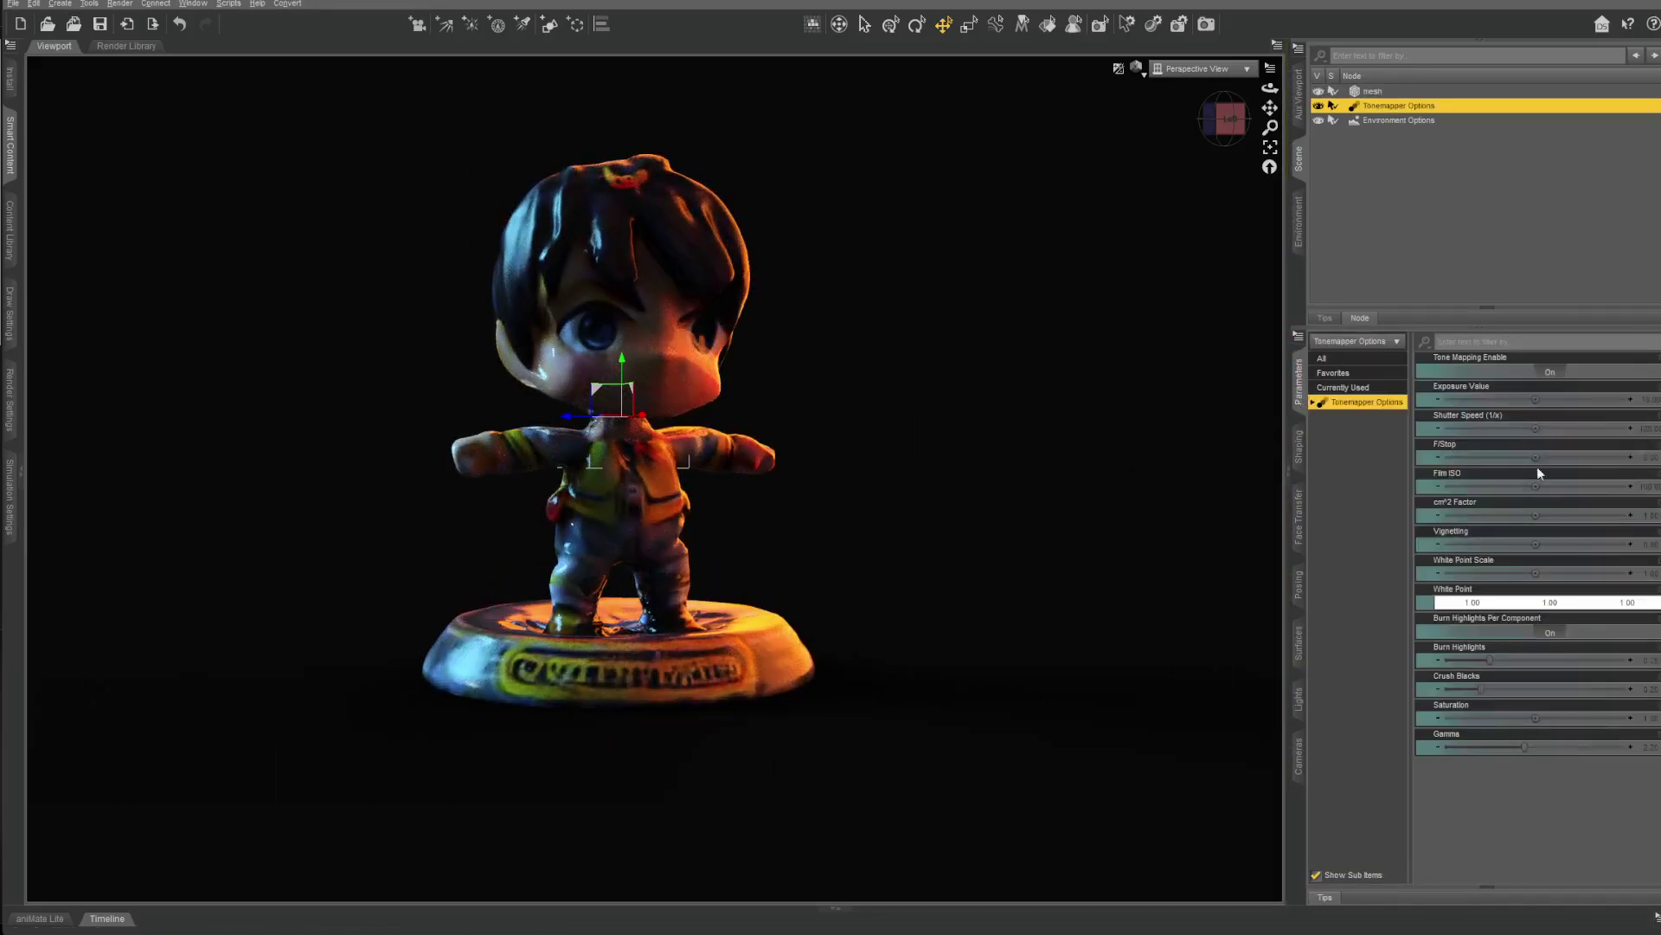
pyautogui.click(1648, 399)
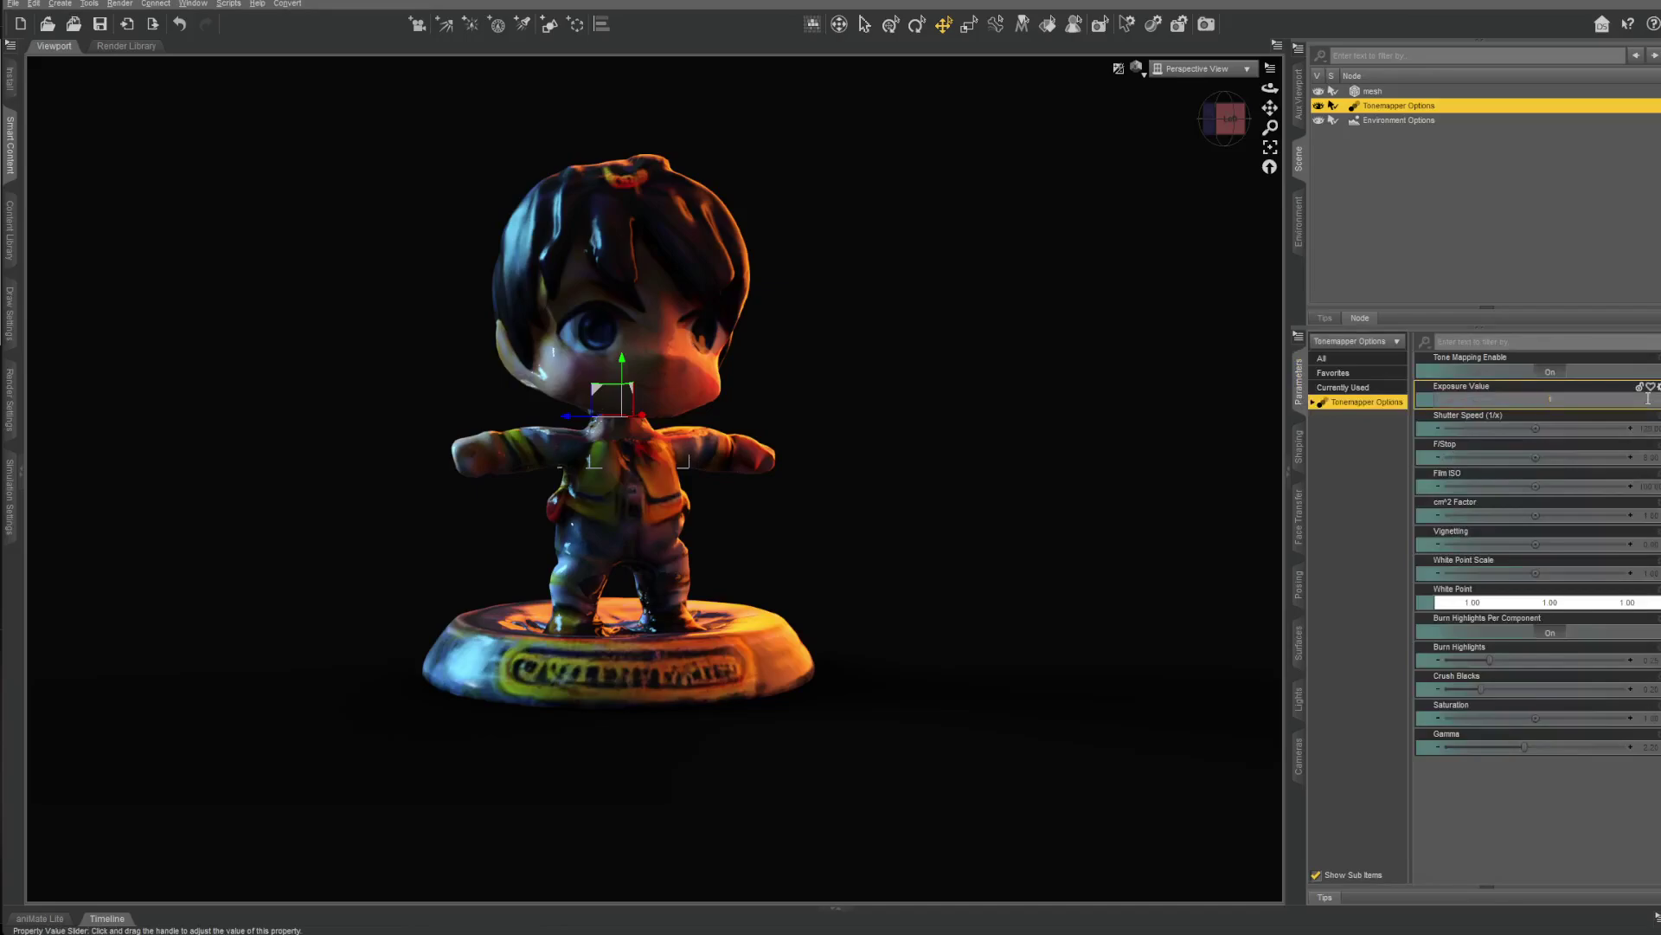
pyautogui.write('15')
pyautogui.press('Return')
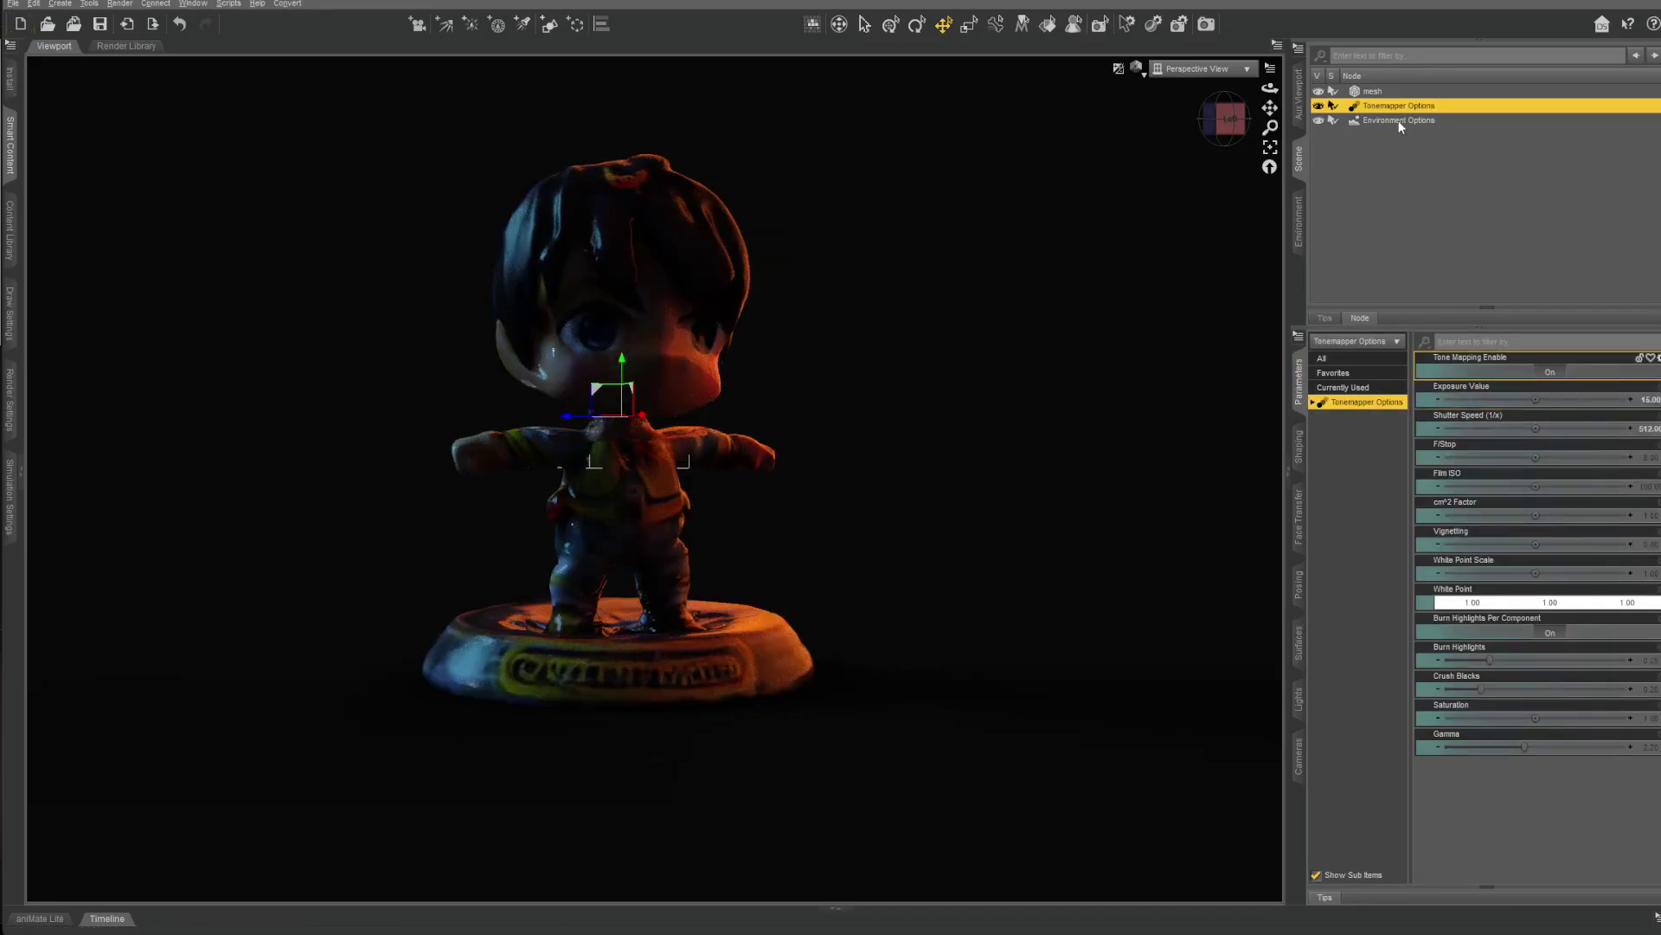
# Set the Dome Rotation of the Environment Options to about 348 to relight the figurine's front.
pyautogui.click(1399, 121)
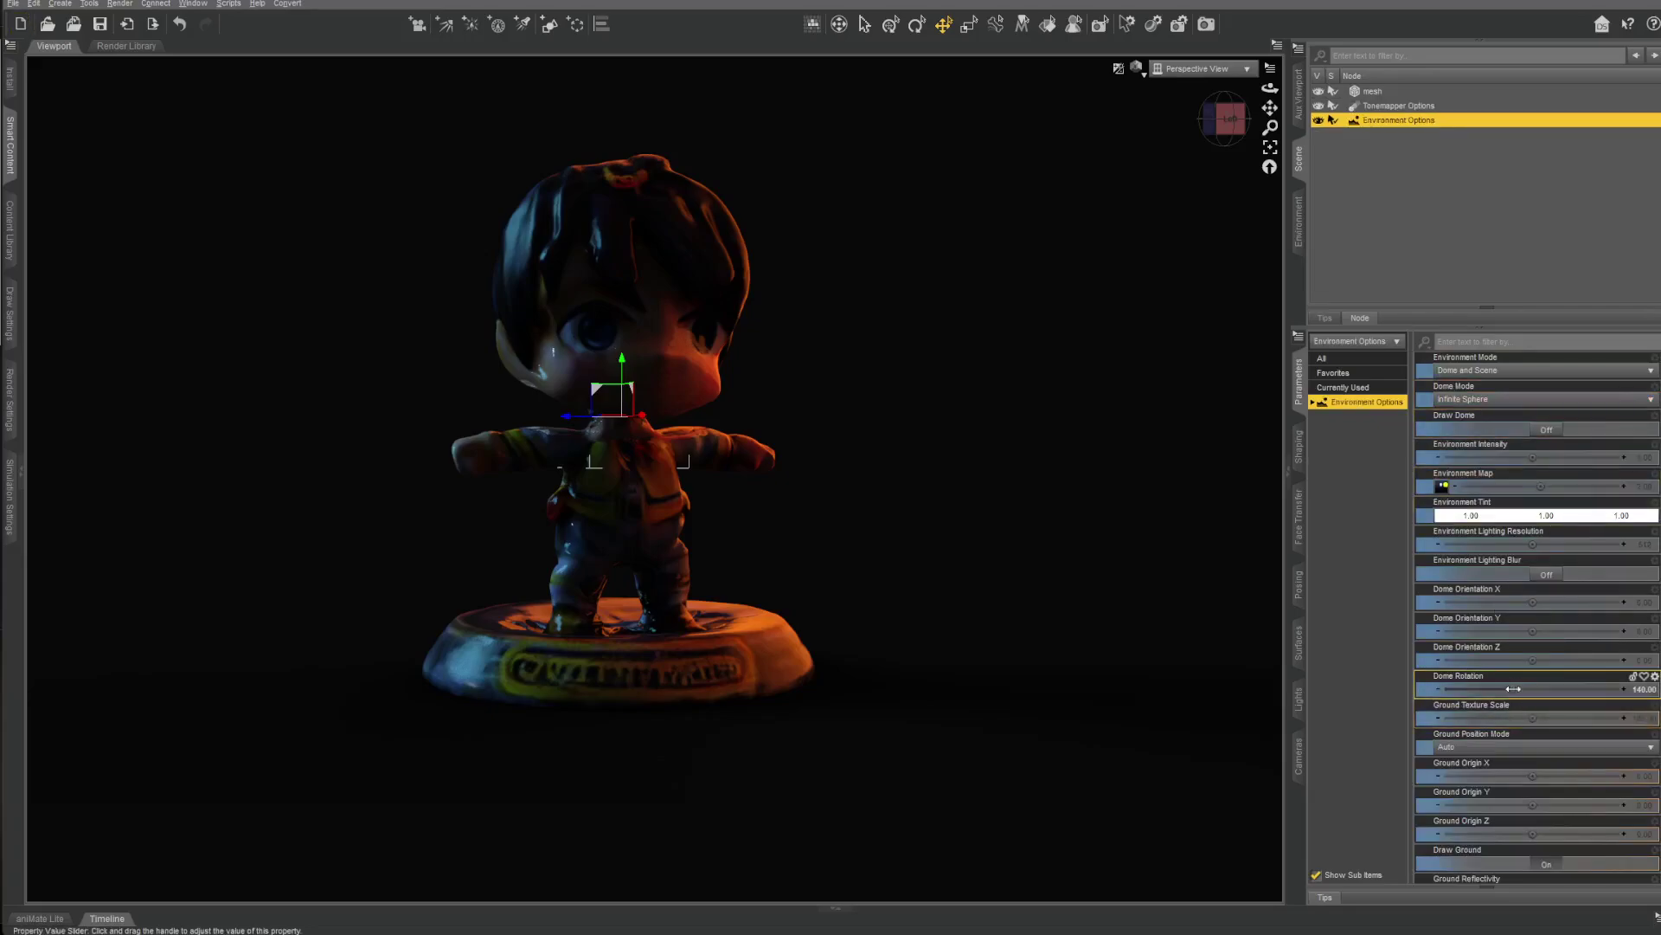
pyautogui.moveTo(1513, 689); pyautogui.dragTo(1617, 684)
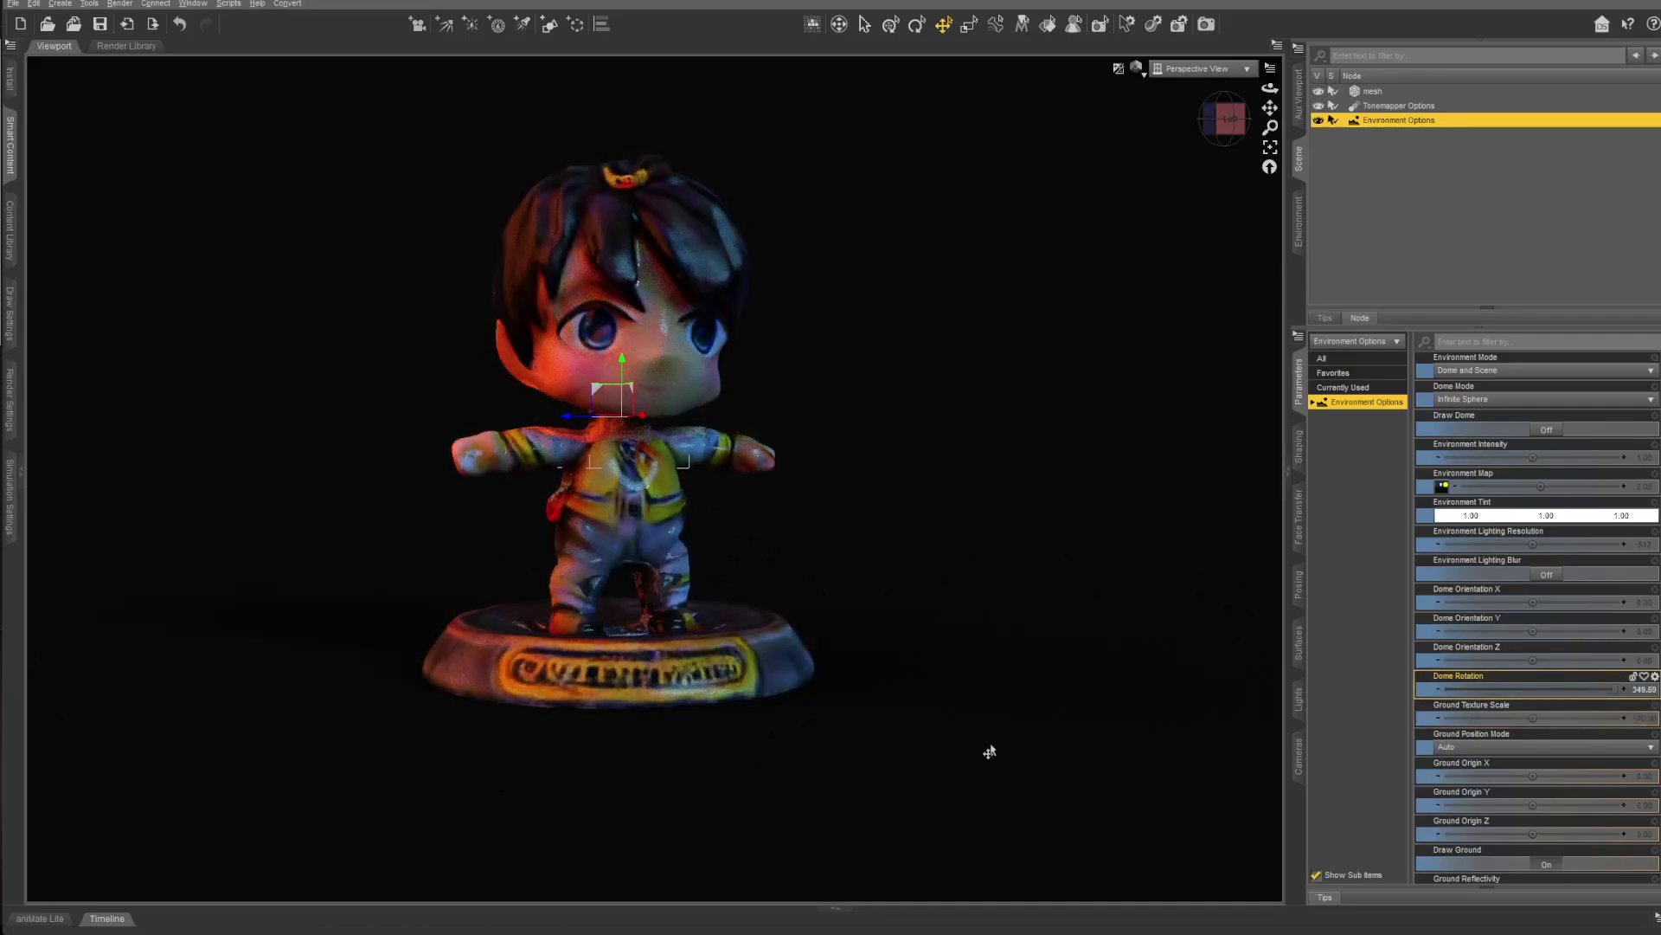
pyautogui.scroll(2, 845, 531)
pyautogui.scroll(-6, 841, 531)
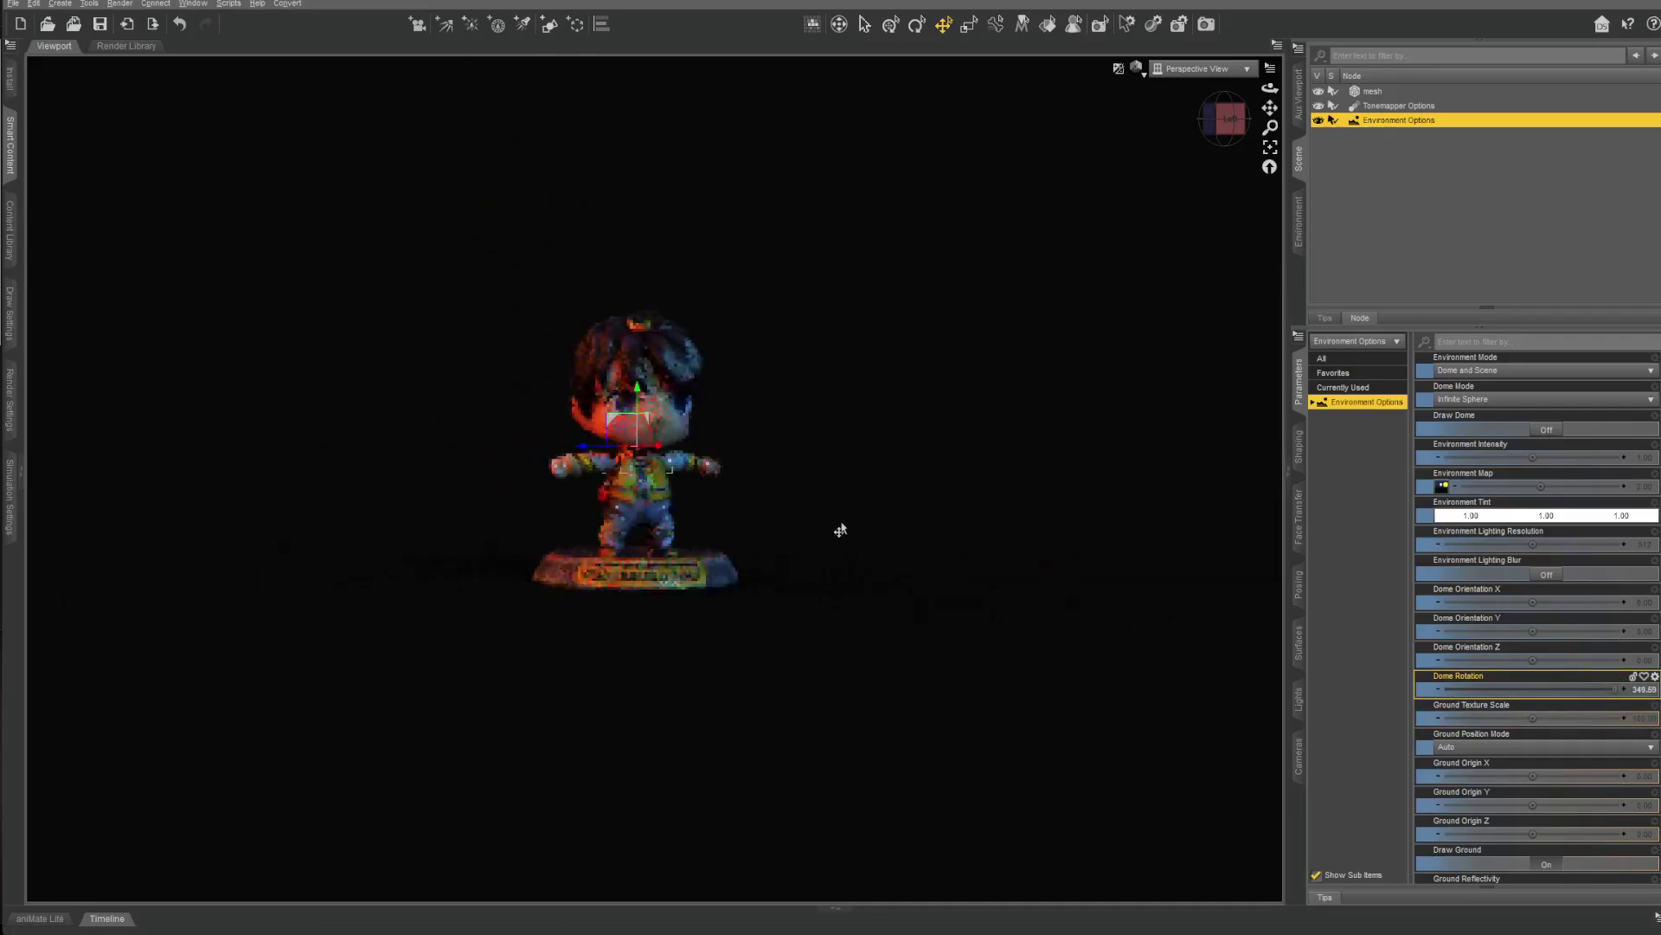
pyautogui.scroll(-1, 840, 531)
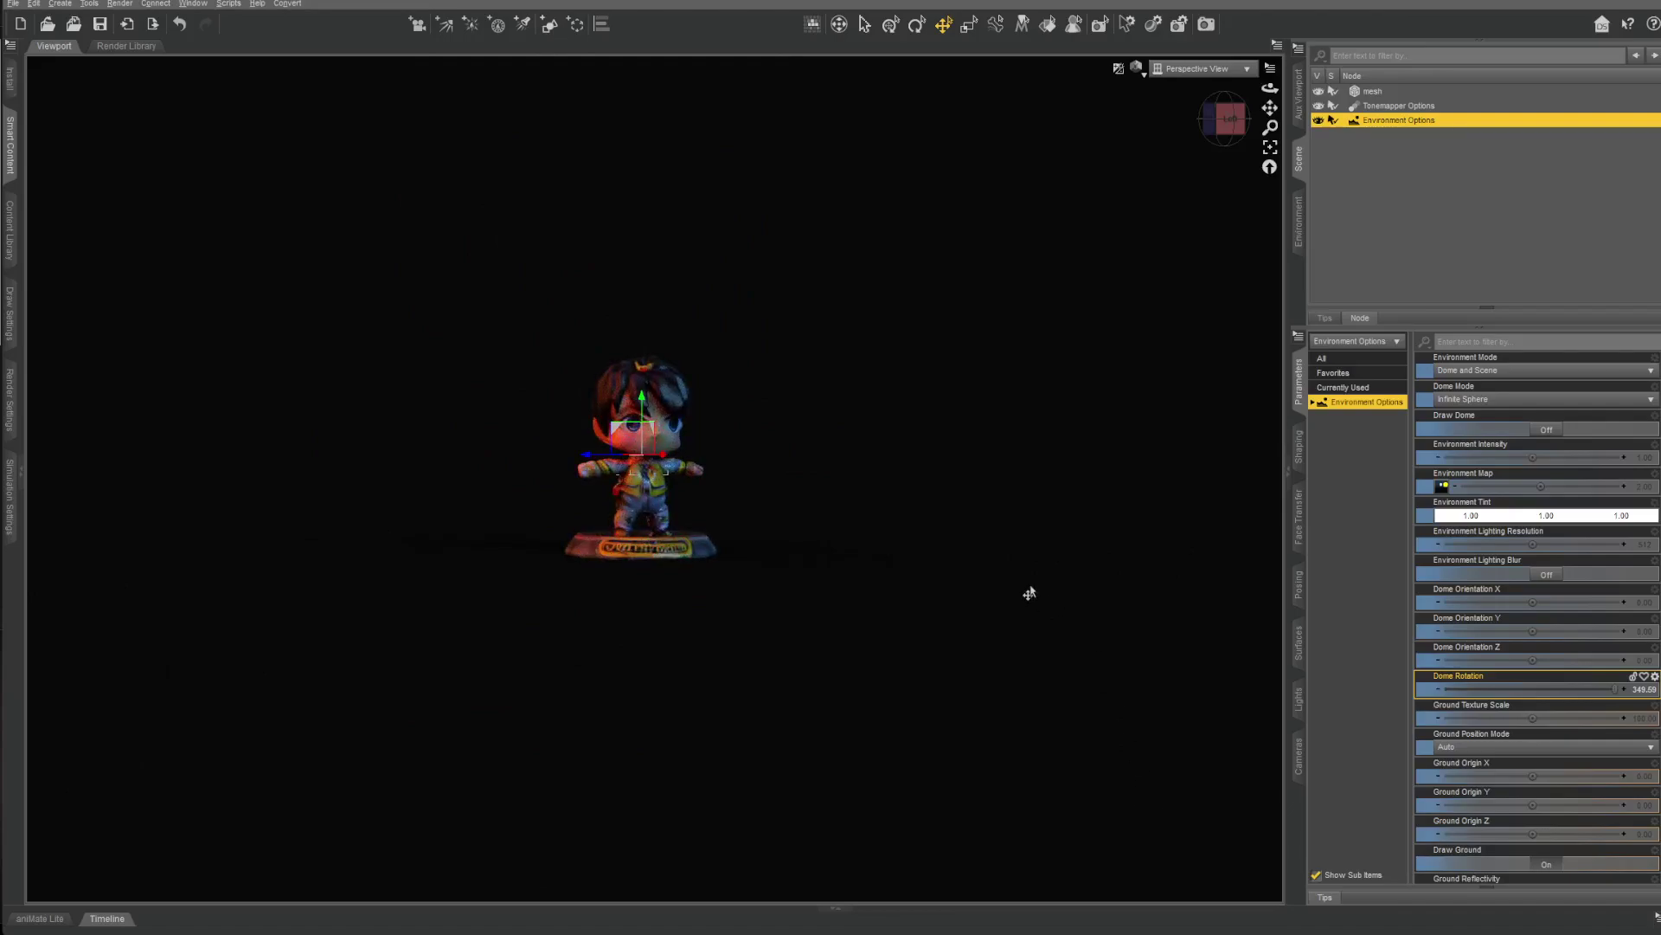
pyautogui.click(1029, 593)
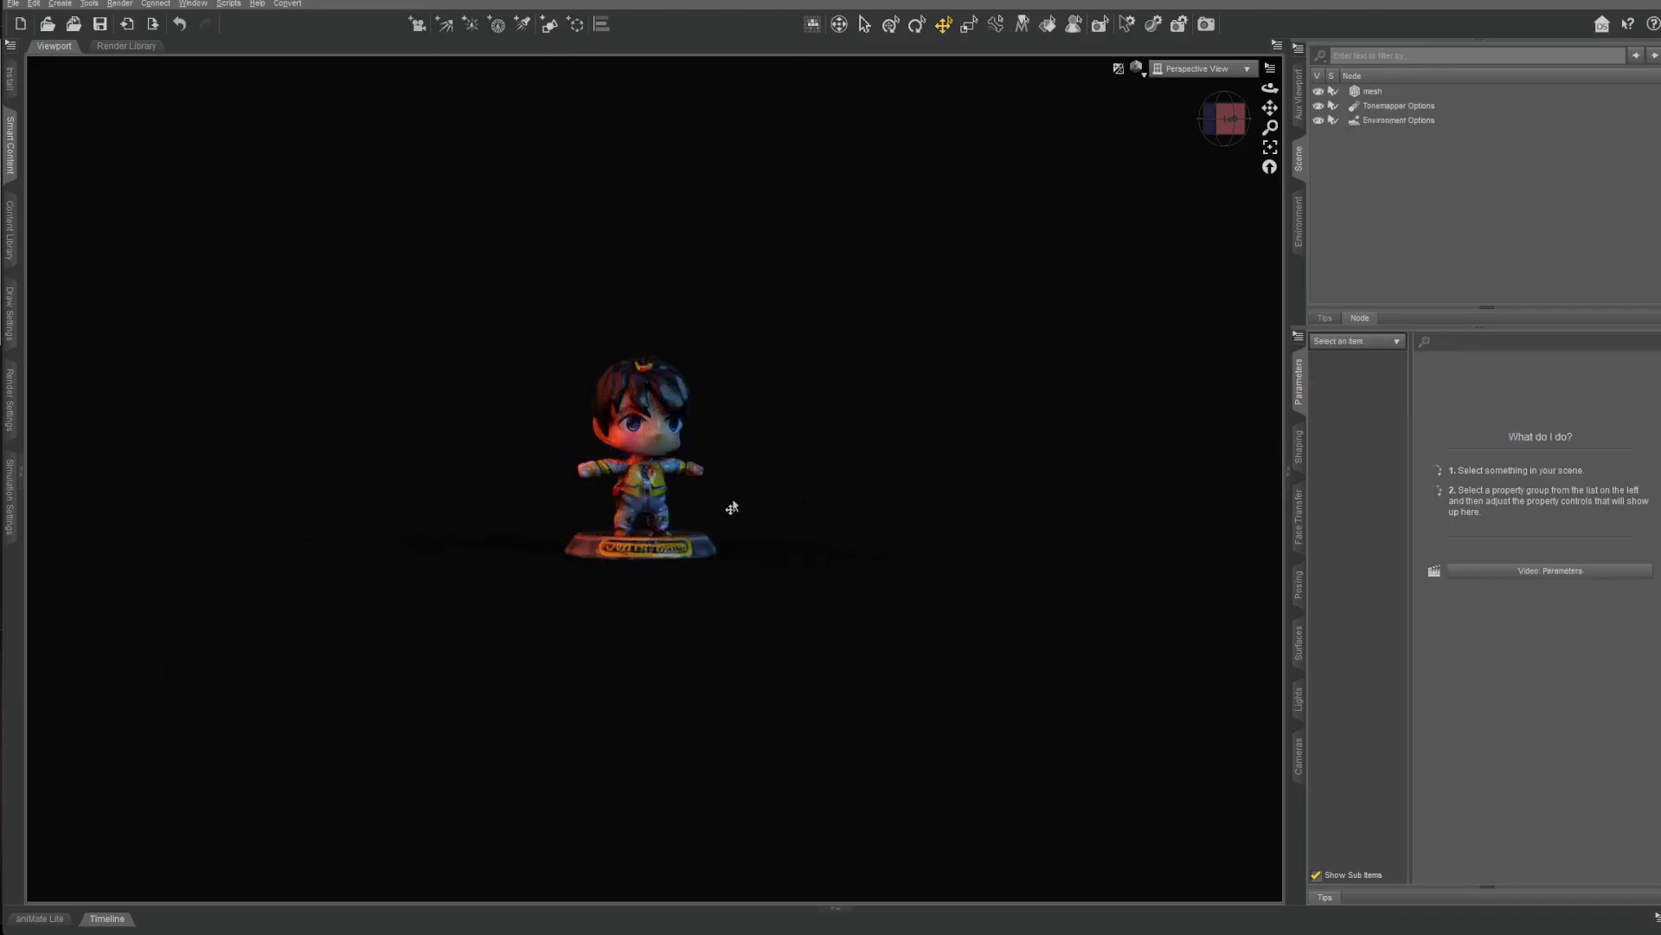
pyautogui.scroll(7, 717, 513)
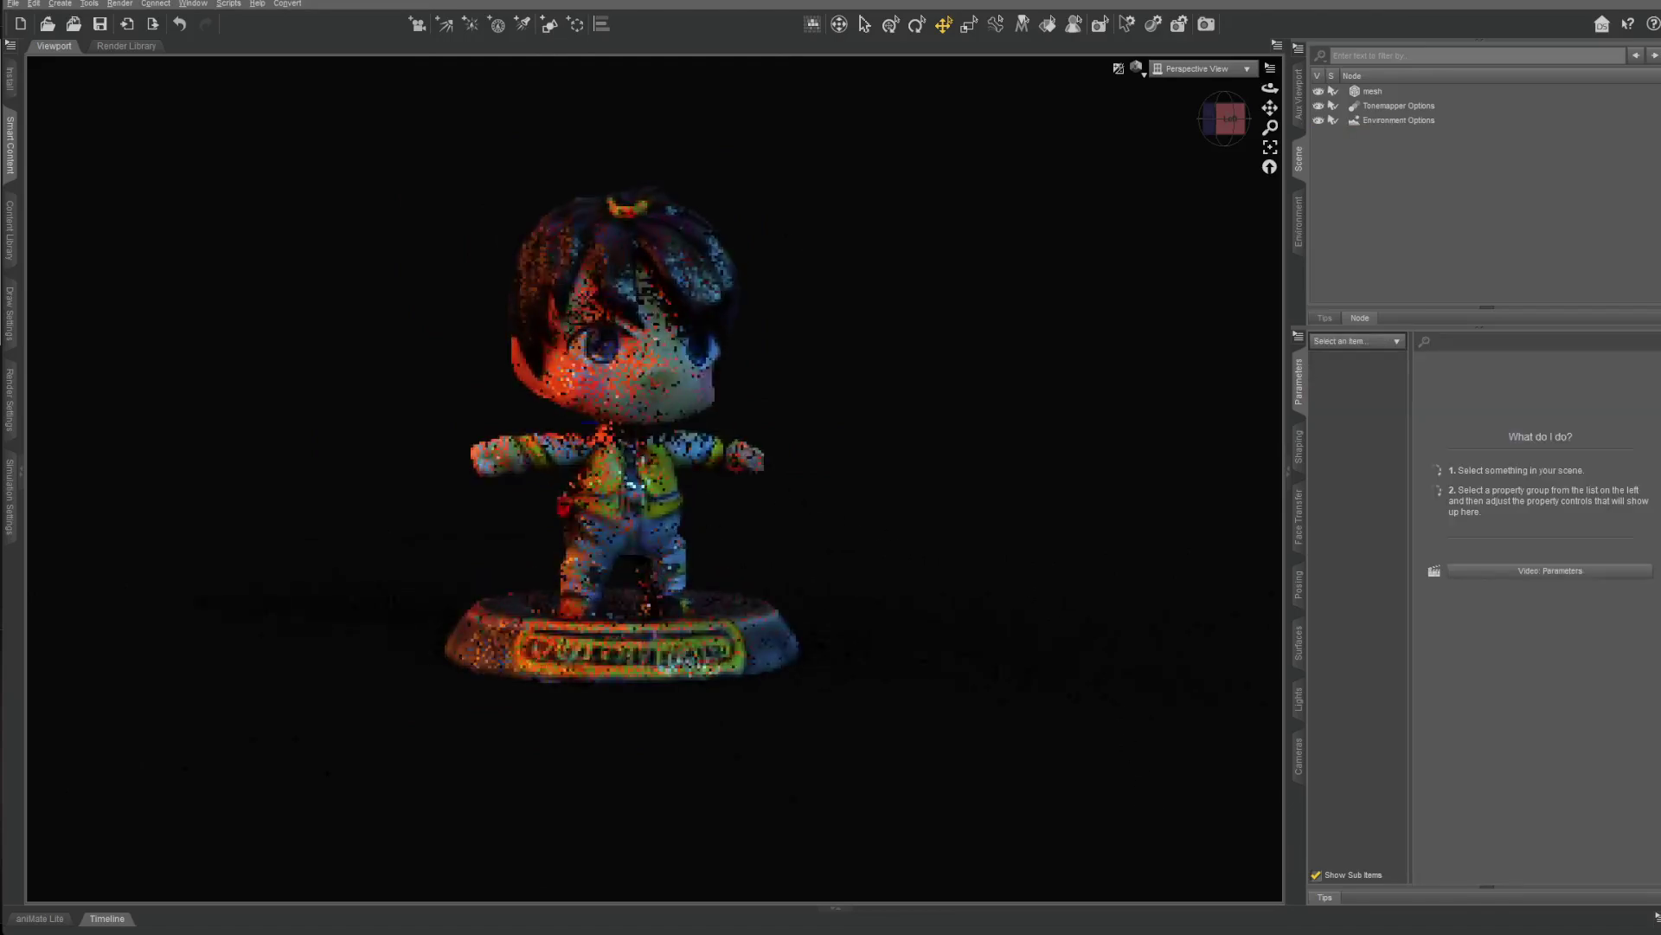
pyautogui.moveTo(813, 528); pyautogui.dragTo(717, 540, button='middle')
pyautogui.moveTo(875, 623); pyautogui.dragTo(636, 510, button='middle')
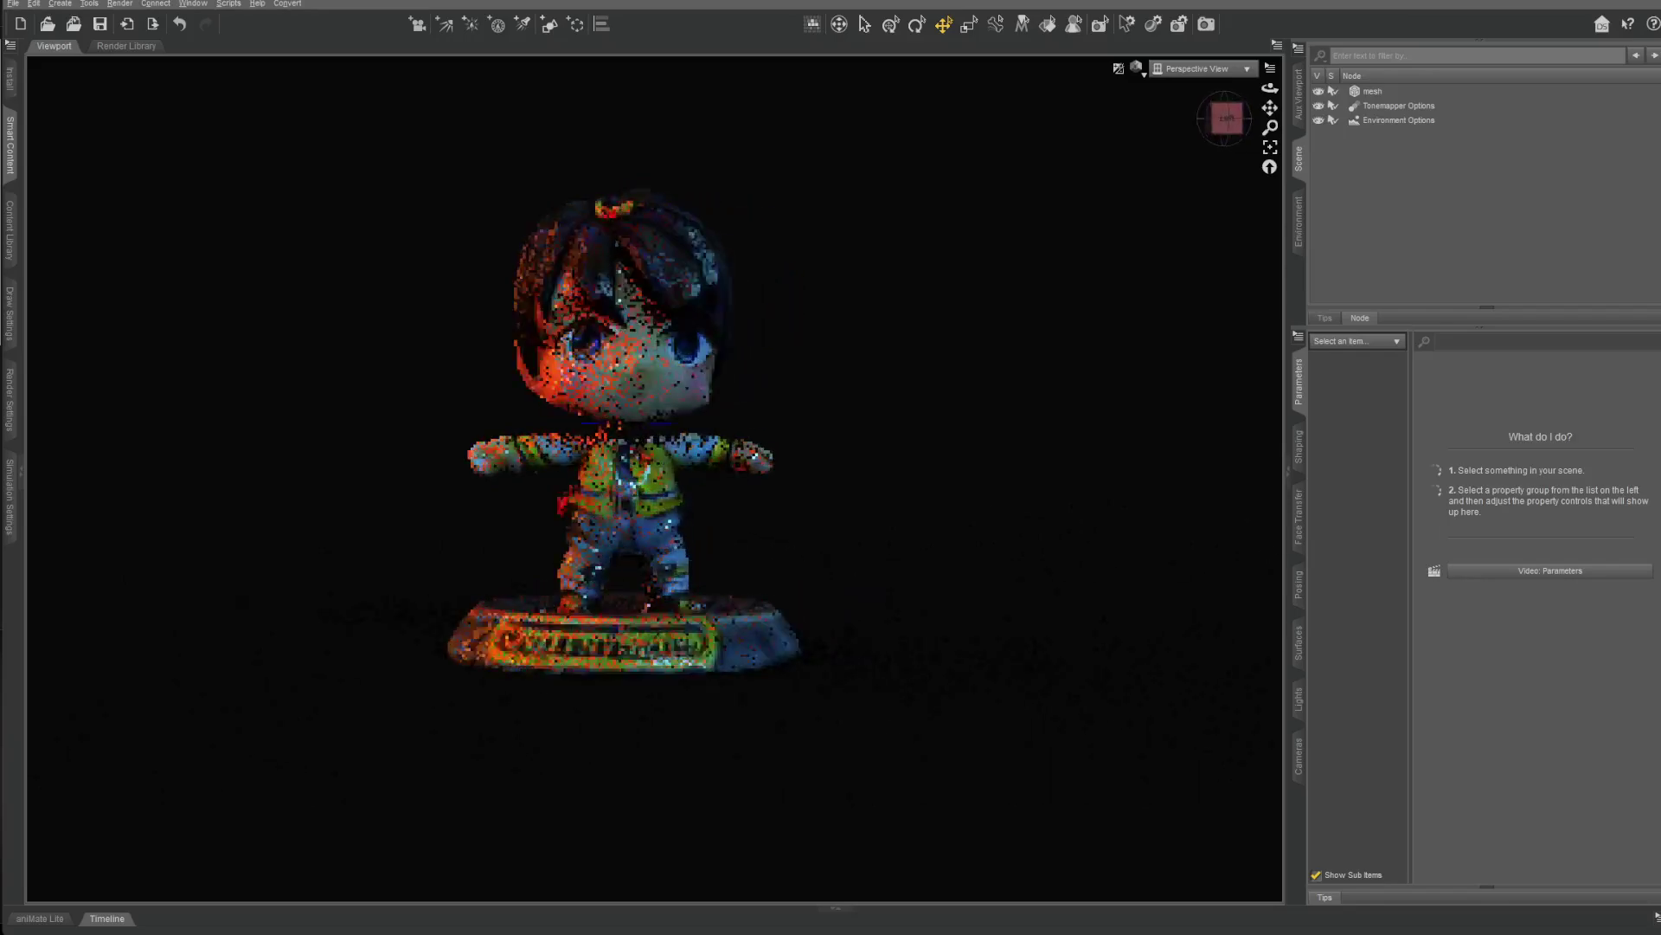
# Raise the Specular Strength of the mesh's base_material surface to 100% and undo a trial reduction to near zero.
pyautogui.click(1371, 92)
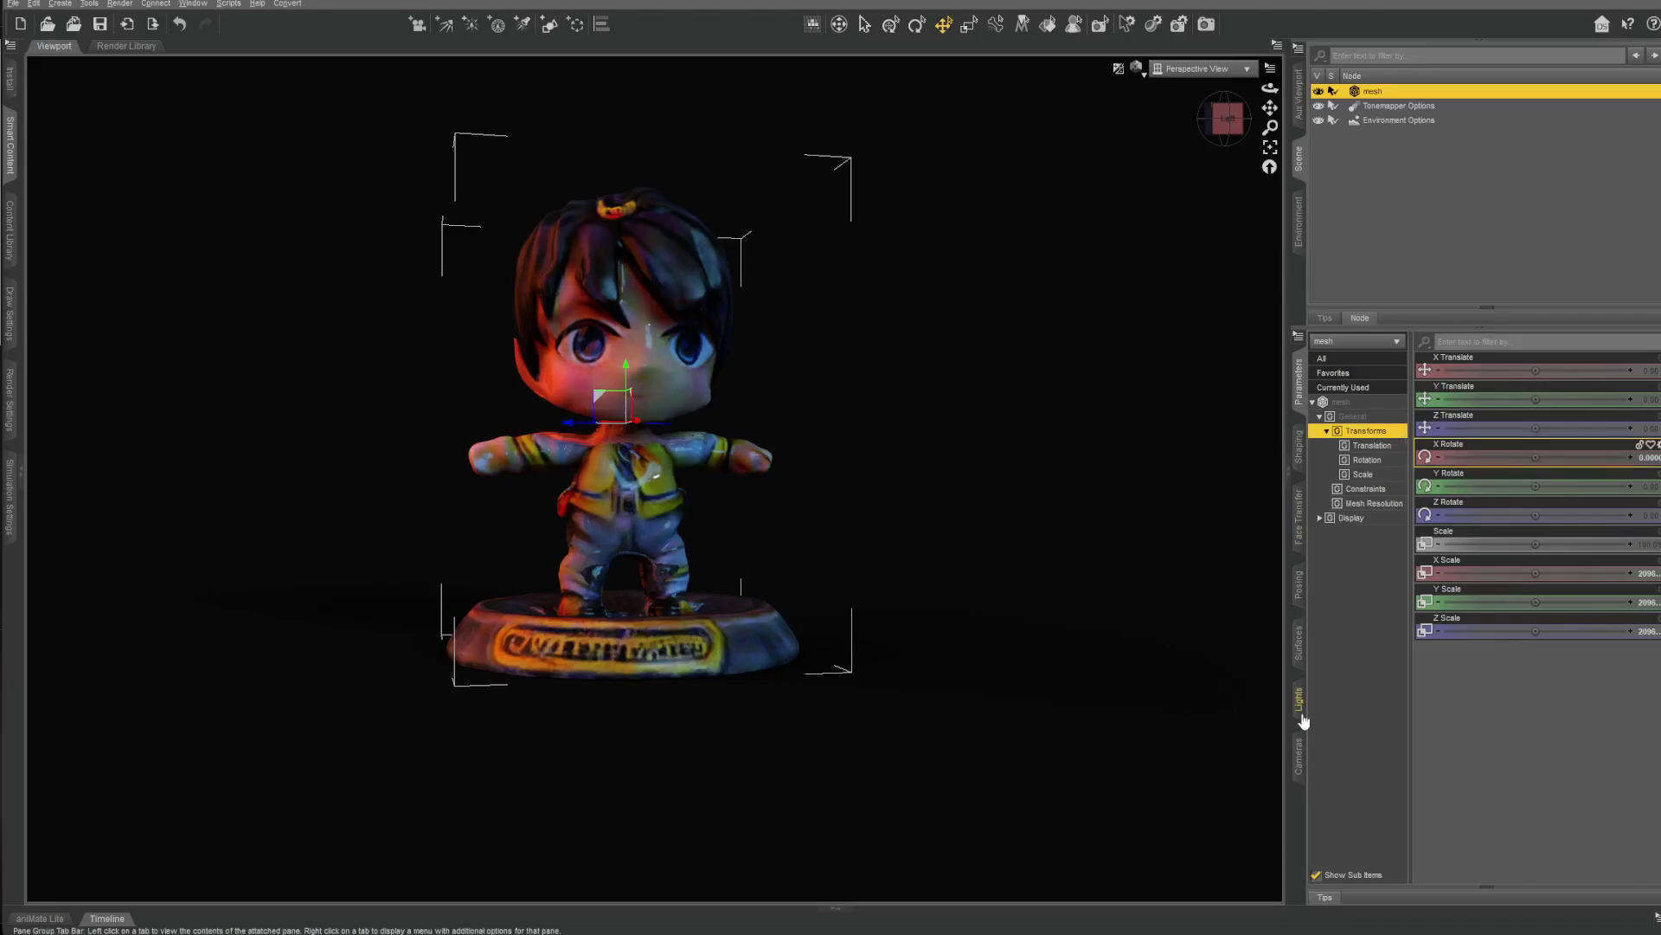
pyautogui.click(1299, 656)
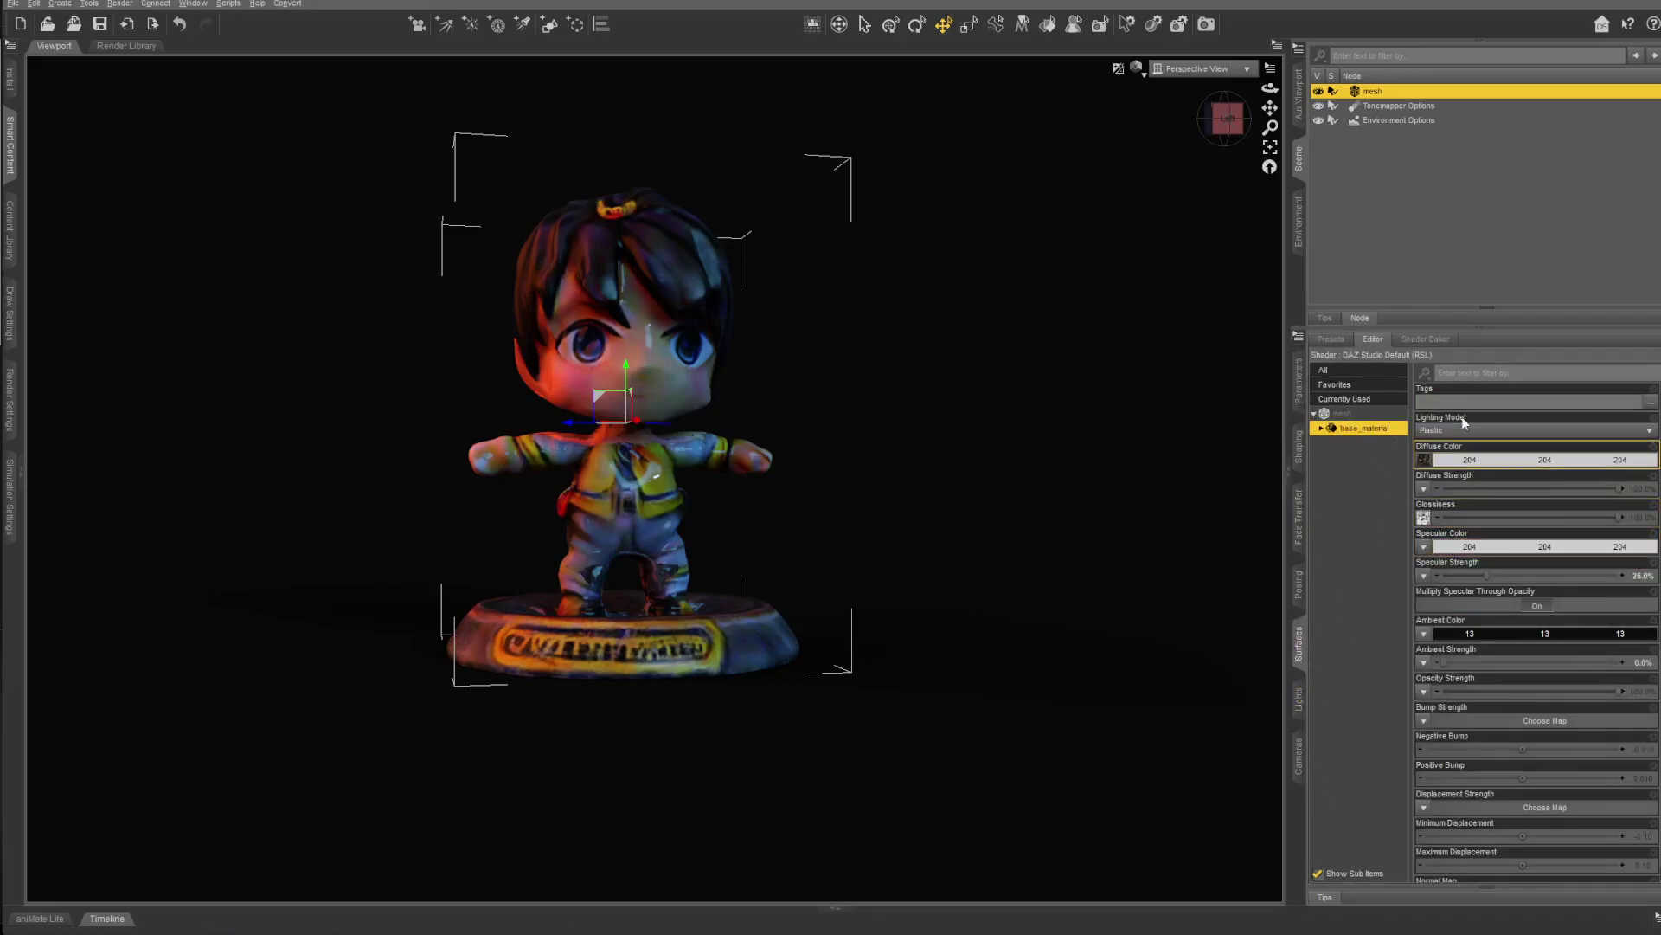
pyautogui.moveTo(1486, 575); pyautogui.dragTo(1653, 577)
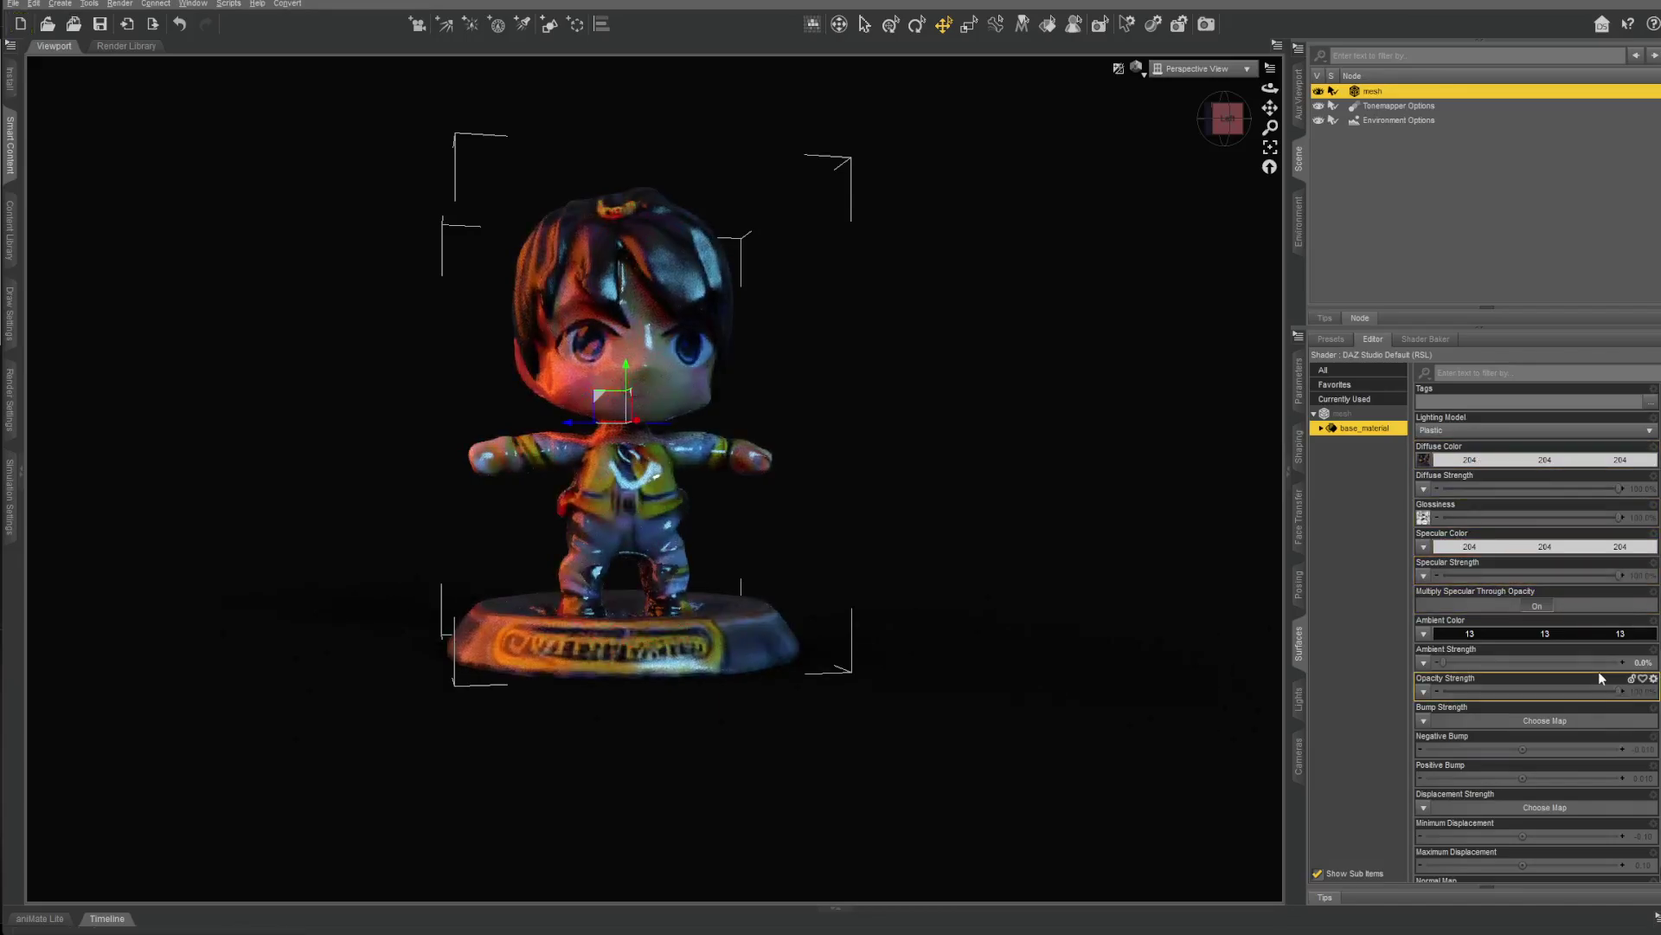
pyautogui.hotkey('ctrl', 'z')
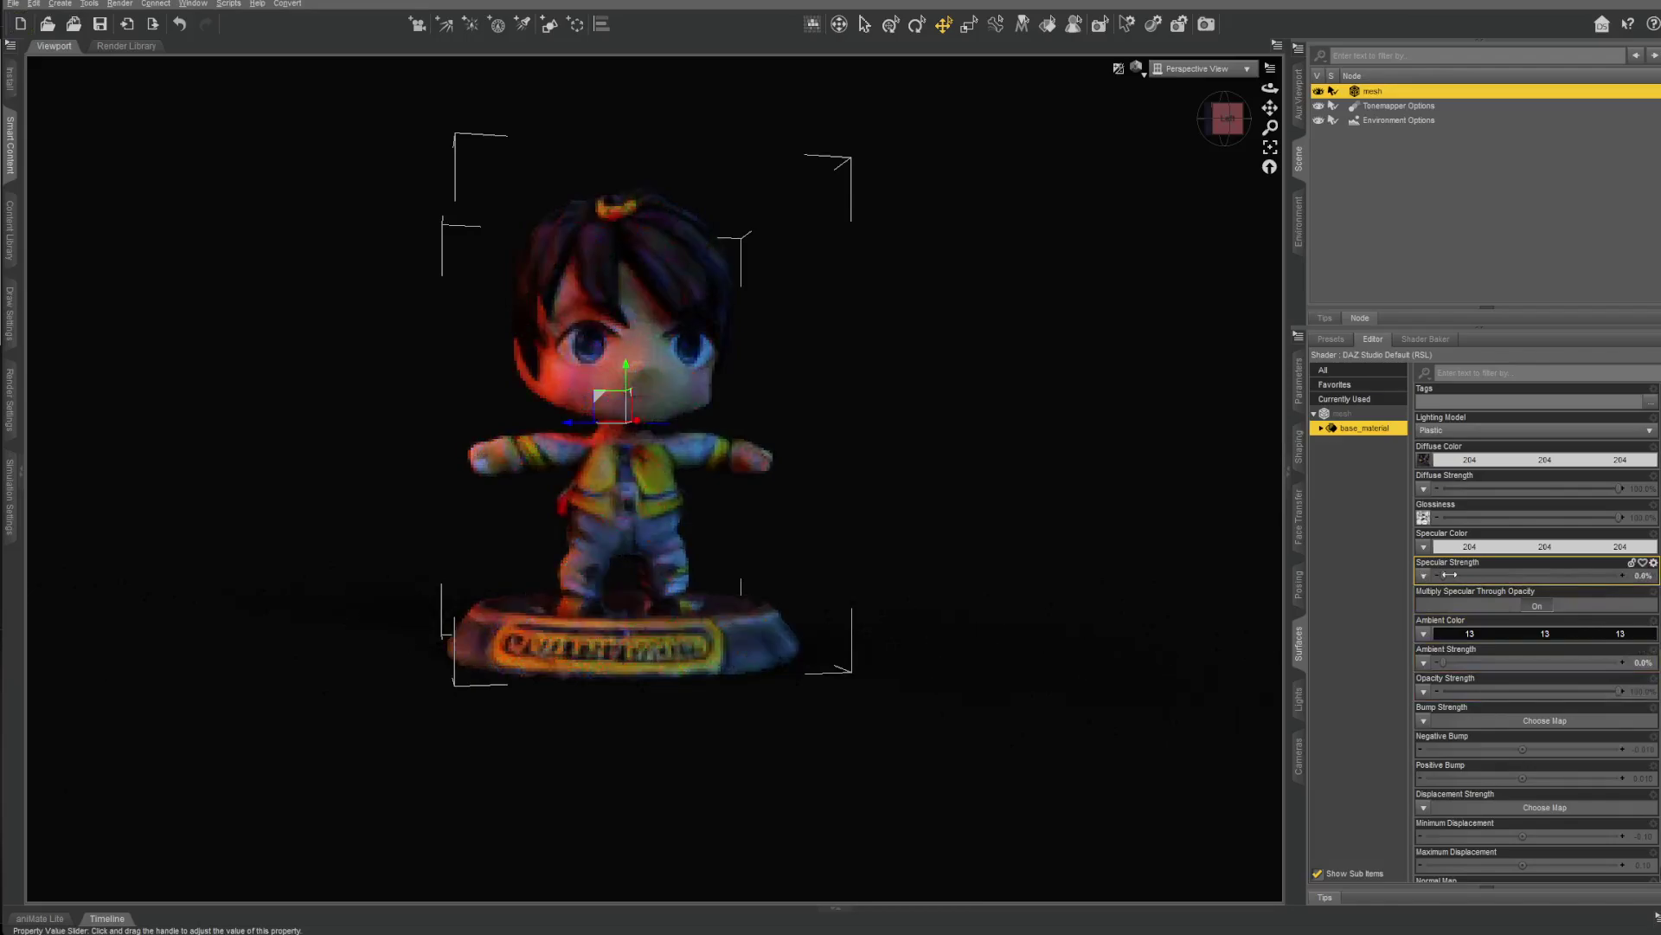
# Look through the remaining surface properties and examine the glossier figurine from the front, near and far.
pyautogui.scroll(-5, 1528, 692)
pyautogui.scroll(-2, 818, 568)
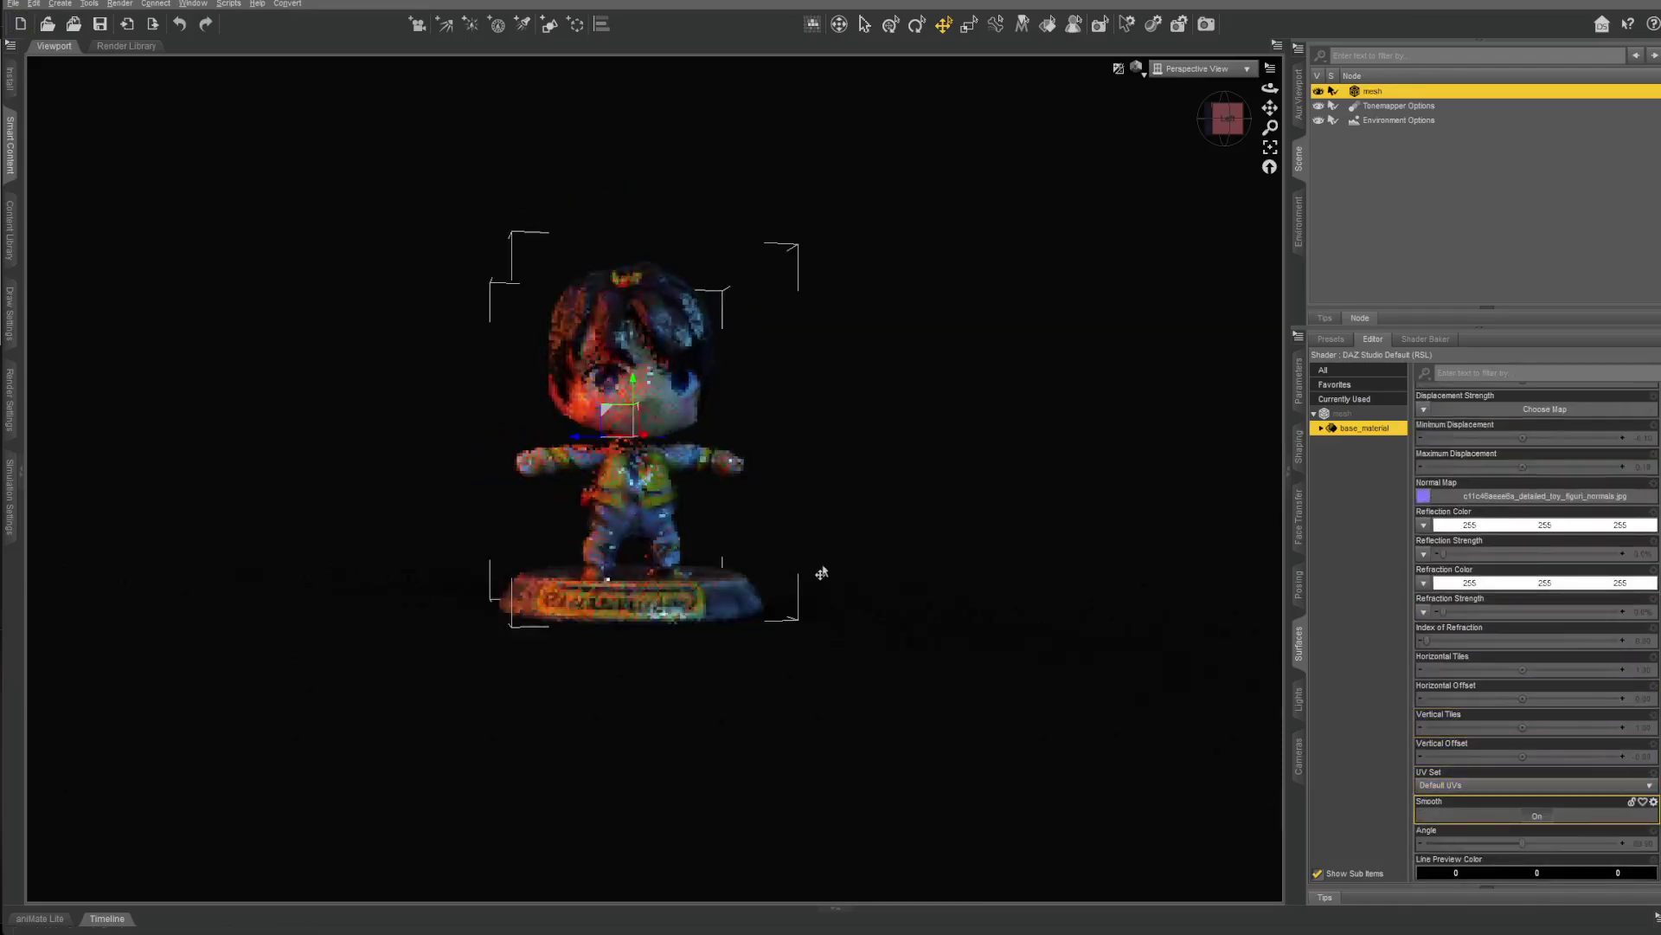
pyautogui.scroll(5, 820, 606)
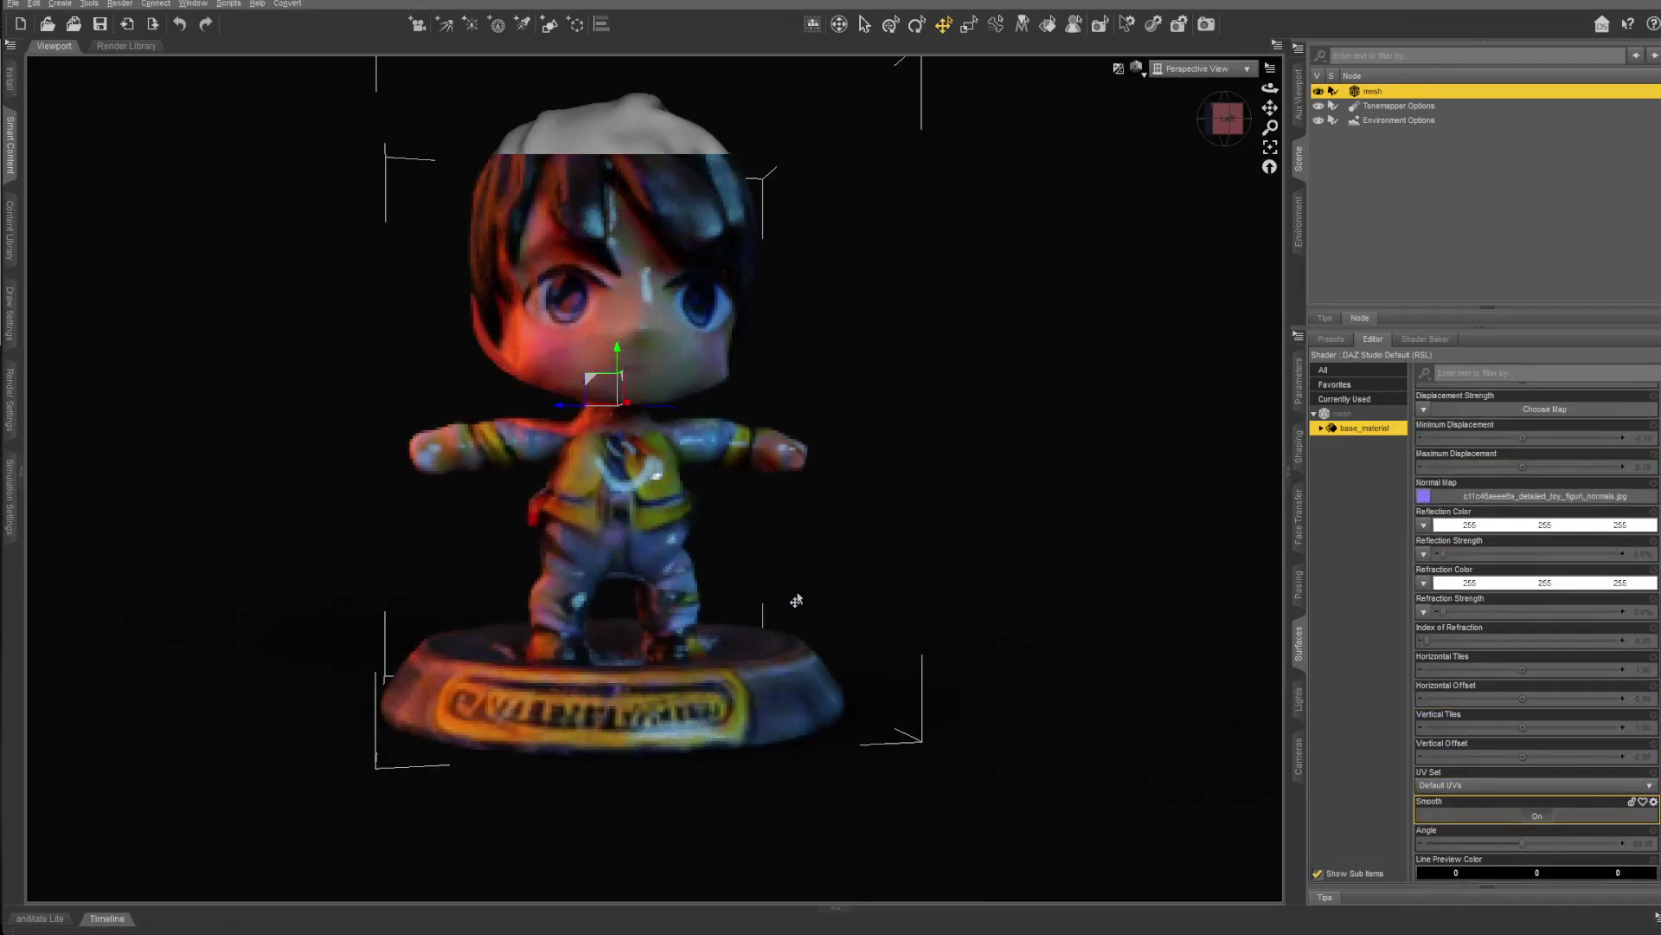
pyautogui.scroll(-3, 796, 600)
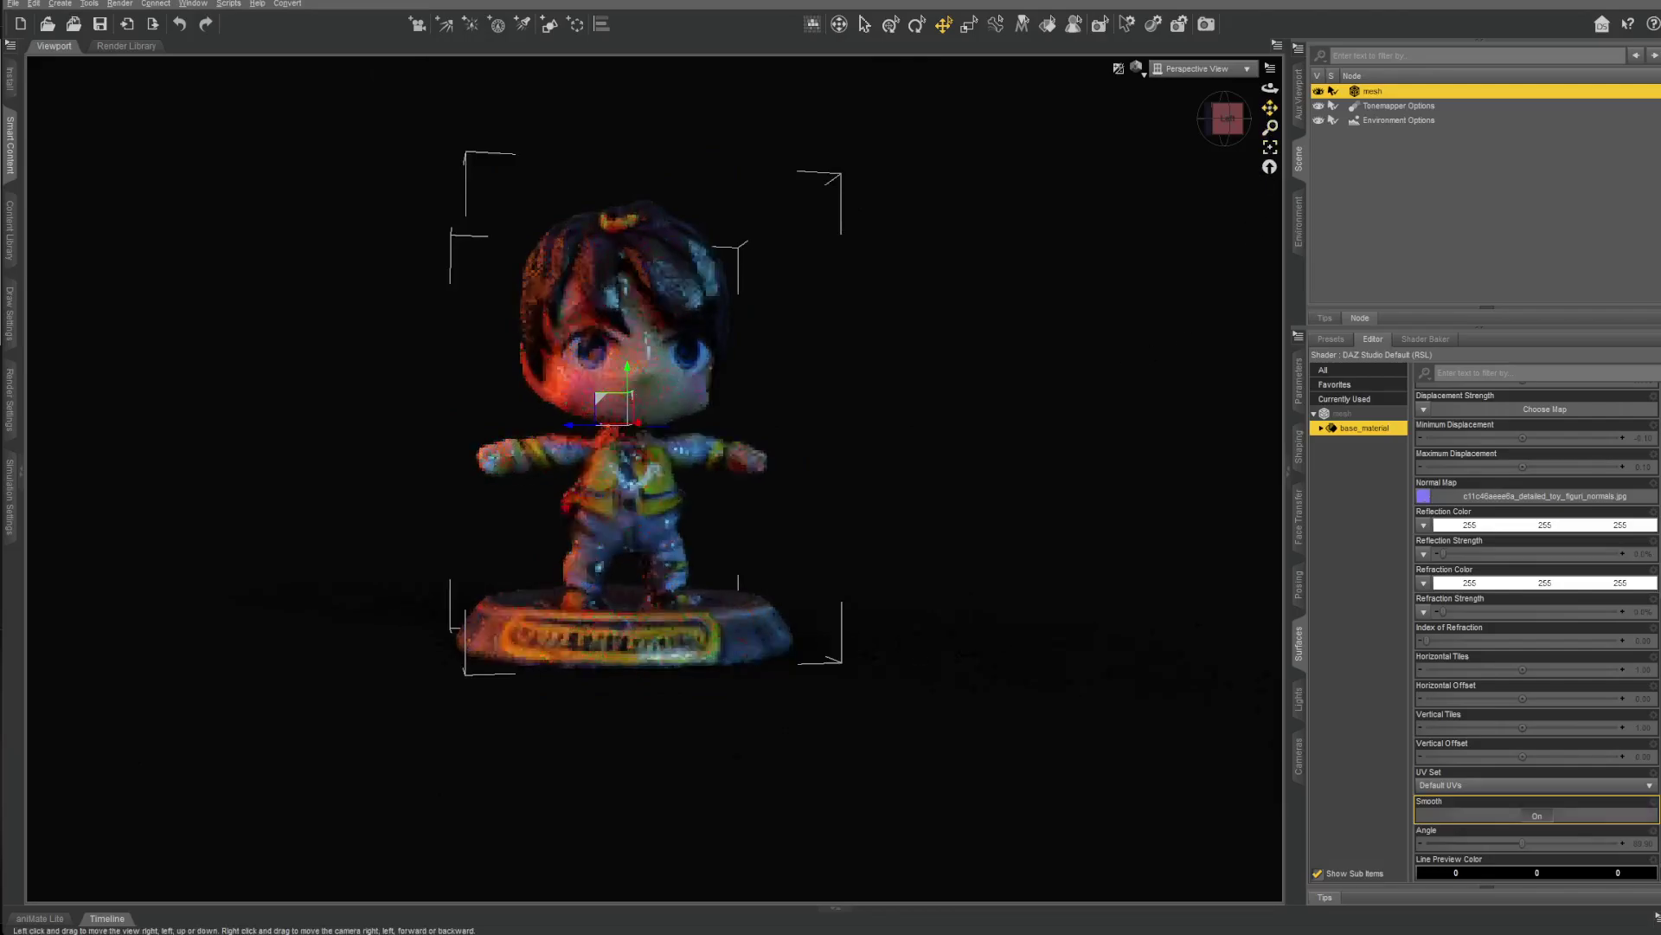
pyautogui.moveTo(1269, 107); pyautogui.dragTo(1161, 283)
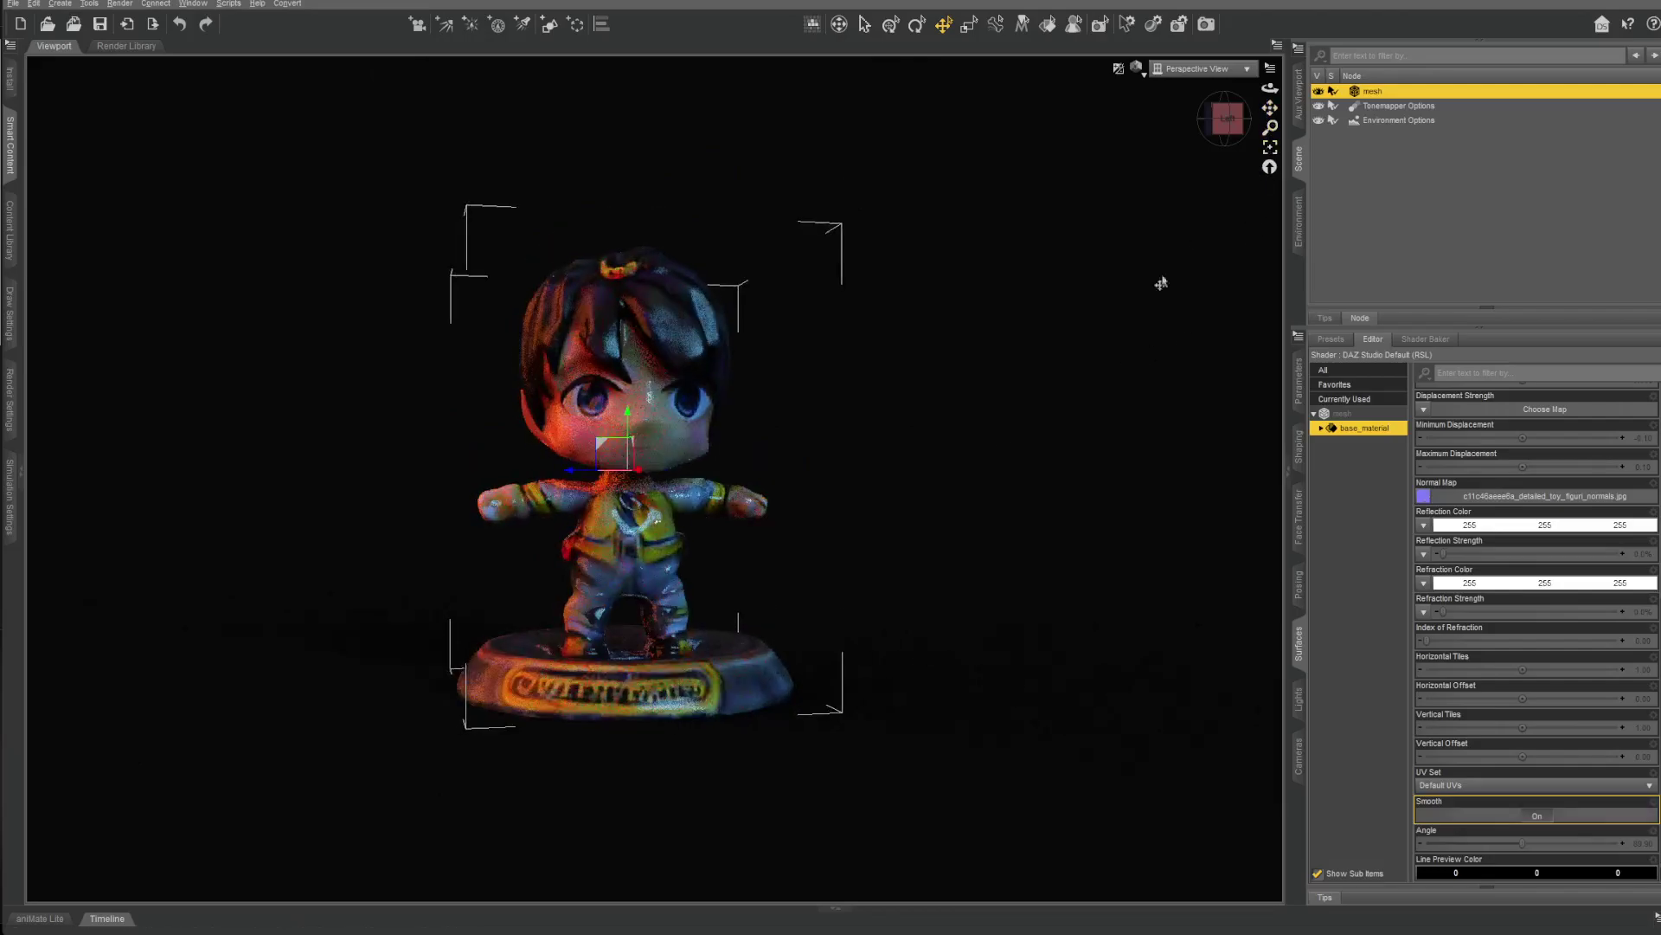
pyautogui.click(1012, 489)
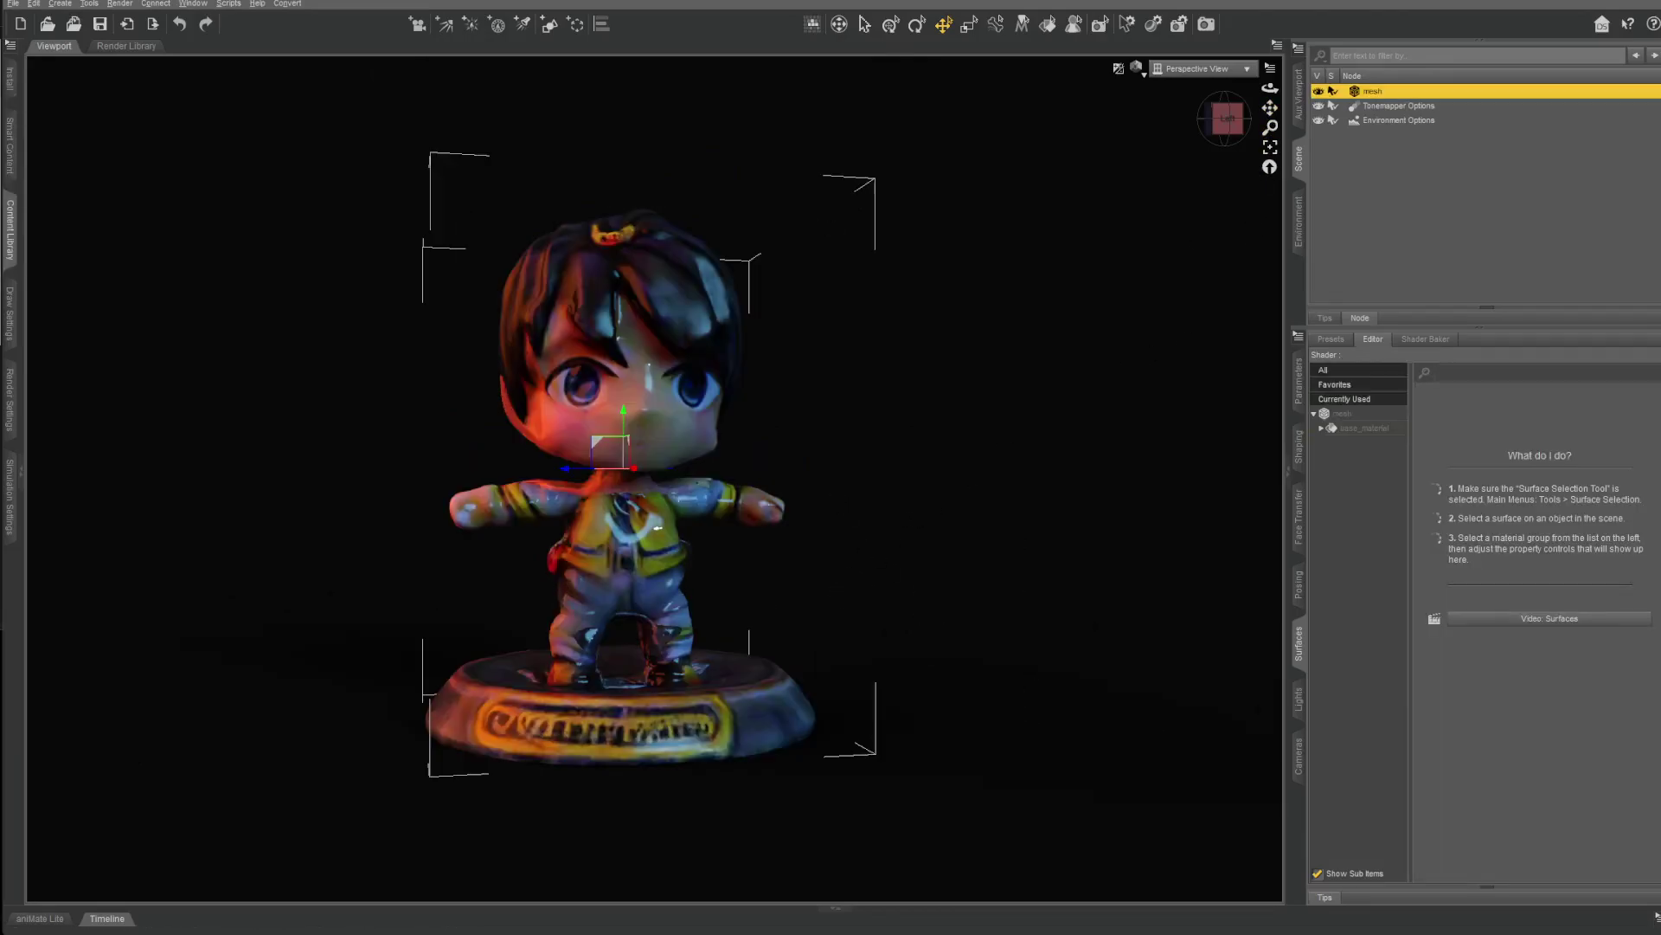
pyautogui.scroll(1, 1064, 438)
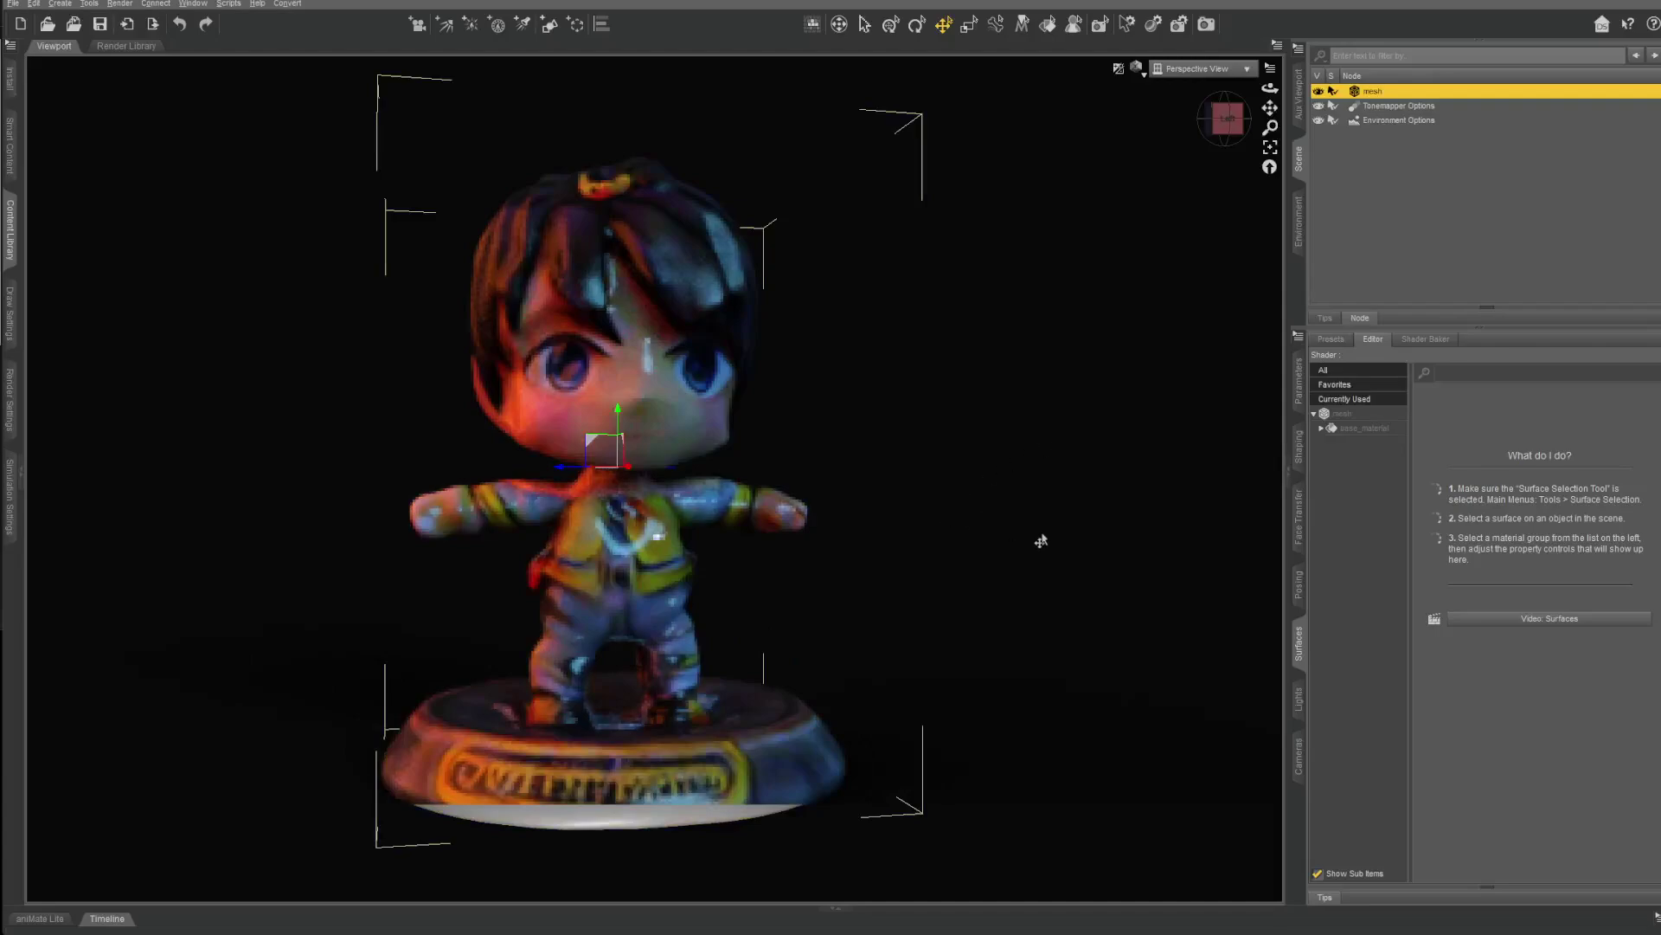
pyautogui.scroll(-2, 1043, 517)
pyautogui.scroll(-2, 1043, 517)
# Examine the rendered figurine from its side and back, returning to the front.
pyautogui.moveTo(782, 519); pyautogui.dragTo(810, 551, button='middle')
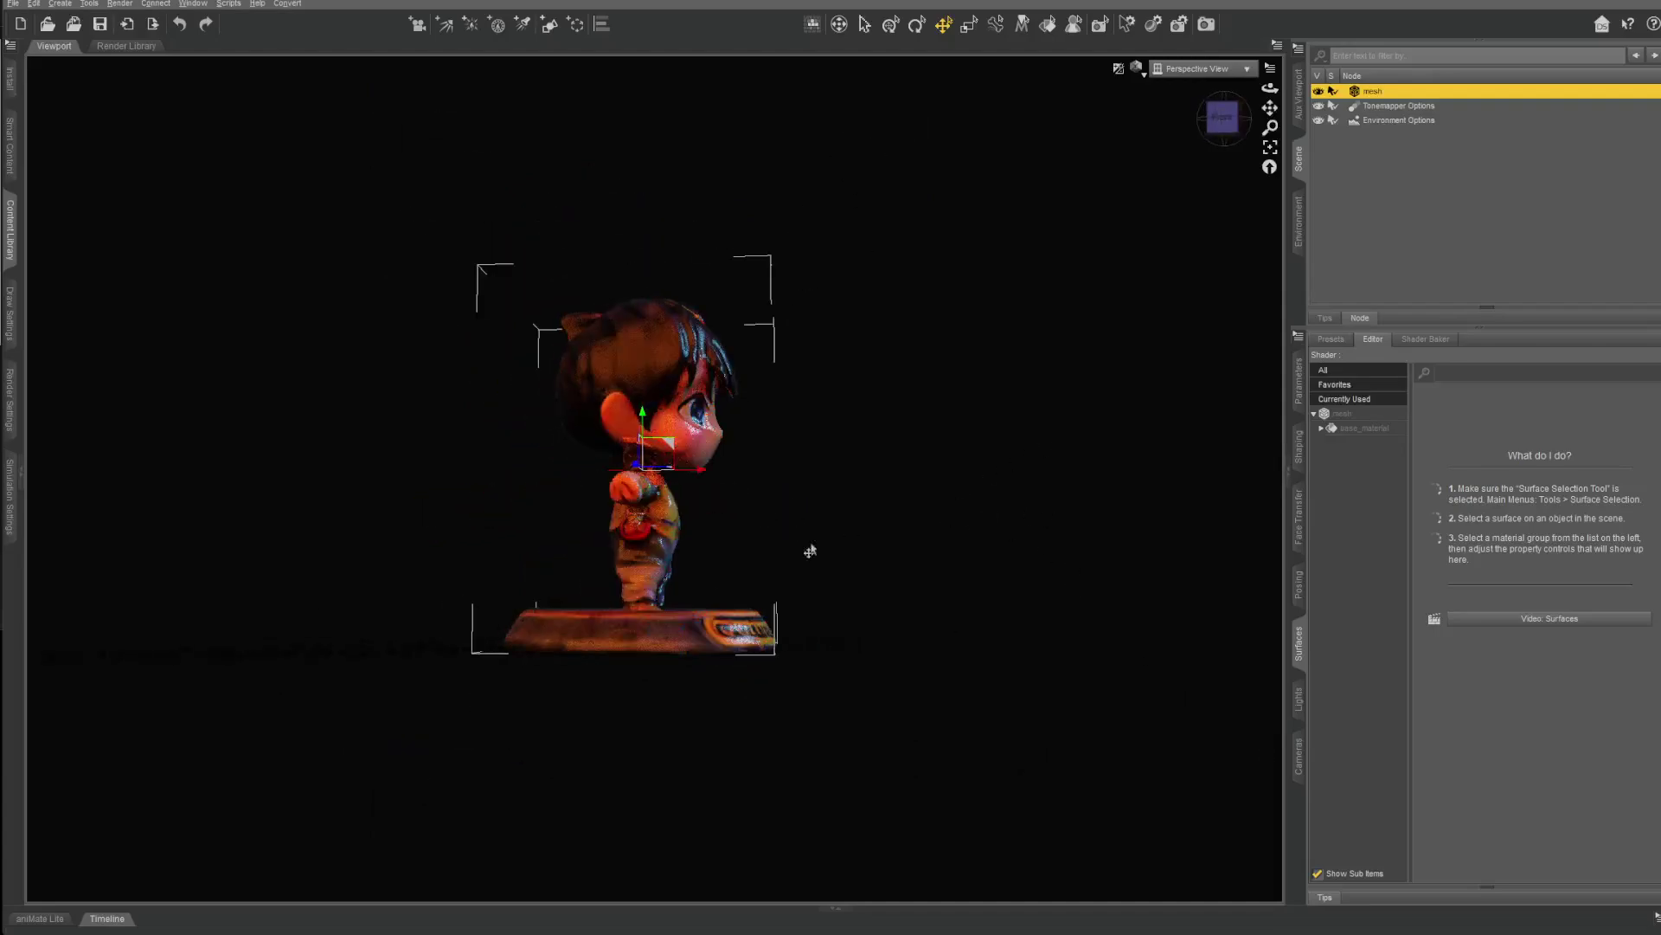
pyautogui.keyDown('alt'); pyautogui.moveTo(846, 655); pyautogui.dragTo(1075, 570); pyautogui.keyUp('alt')
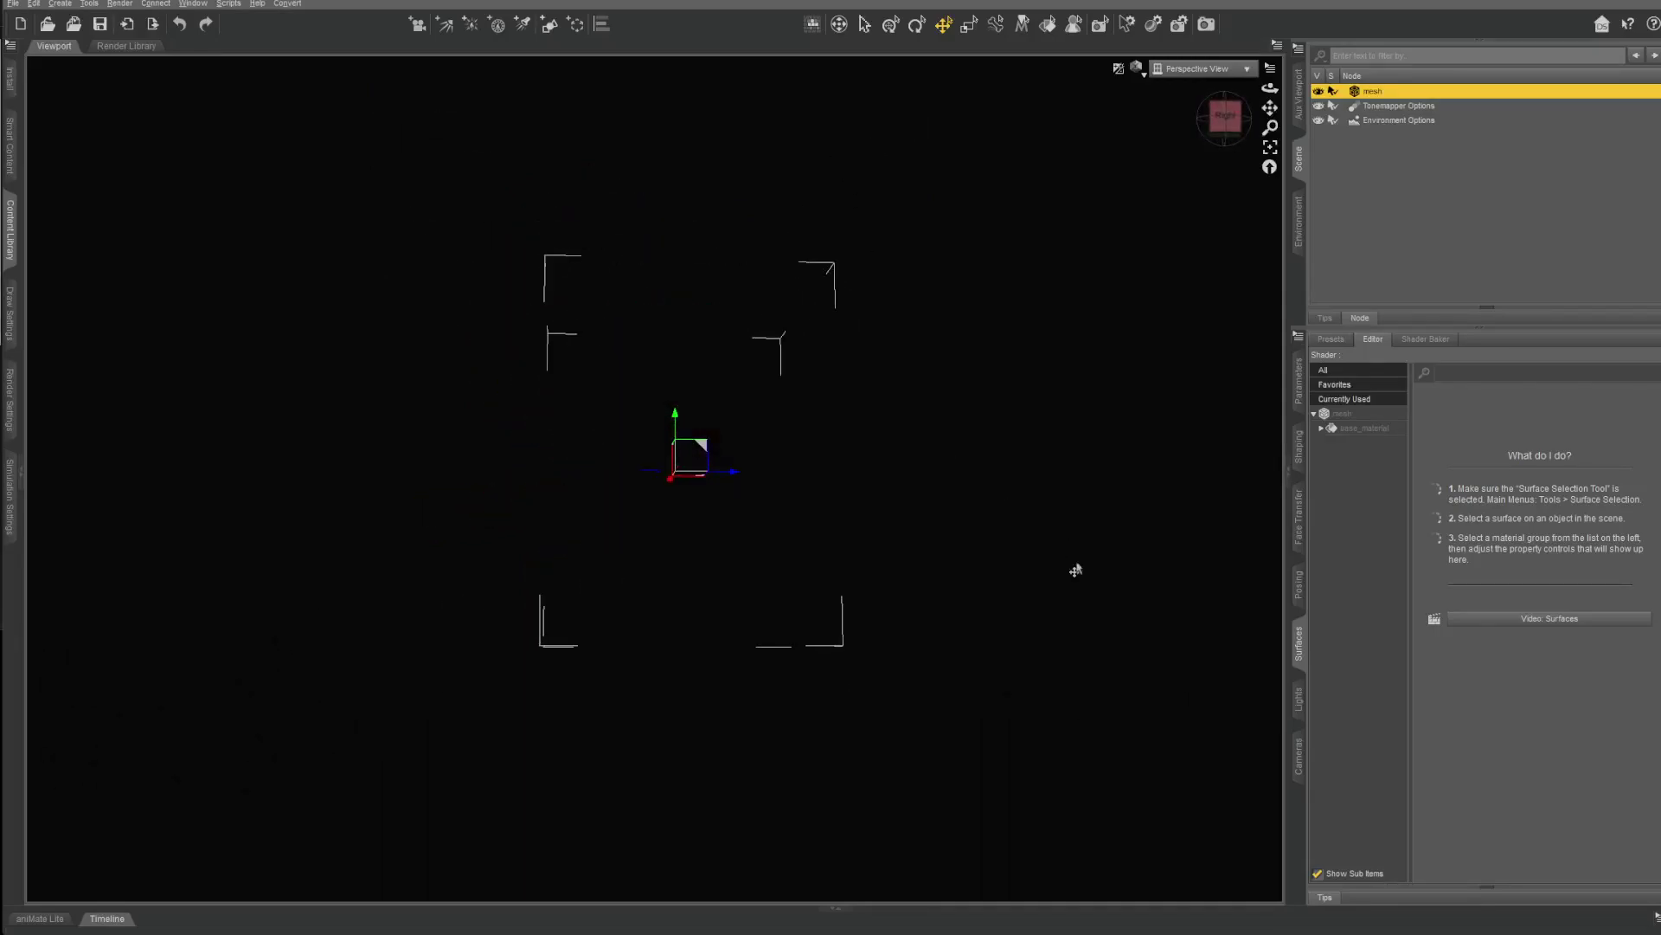
pyautogui.keyDown('alt'); pyautogui.moveTo(923, 511); pyautogui.dragTo(931, 542); pyautogui.keyUp('alt')
pyautogui.scroll(2, 882, 511)
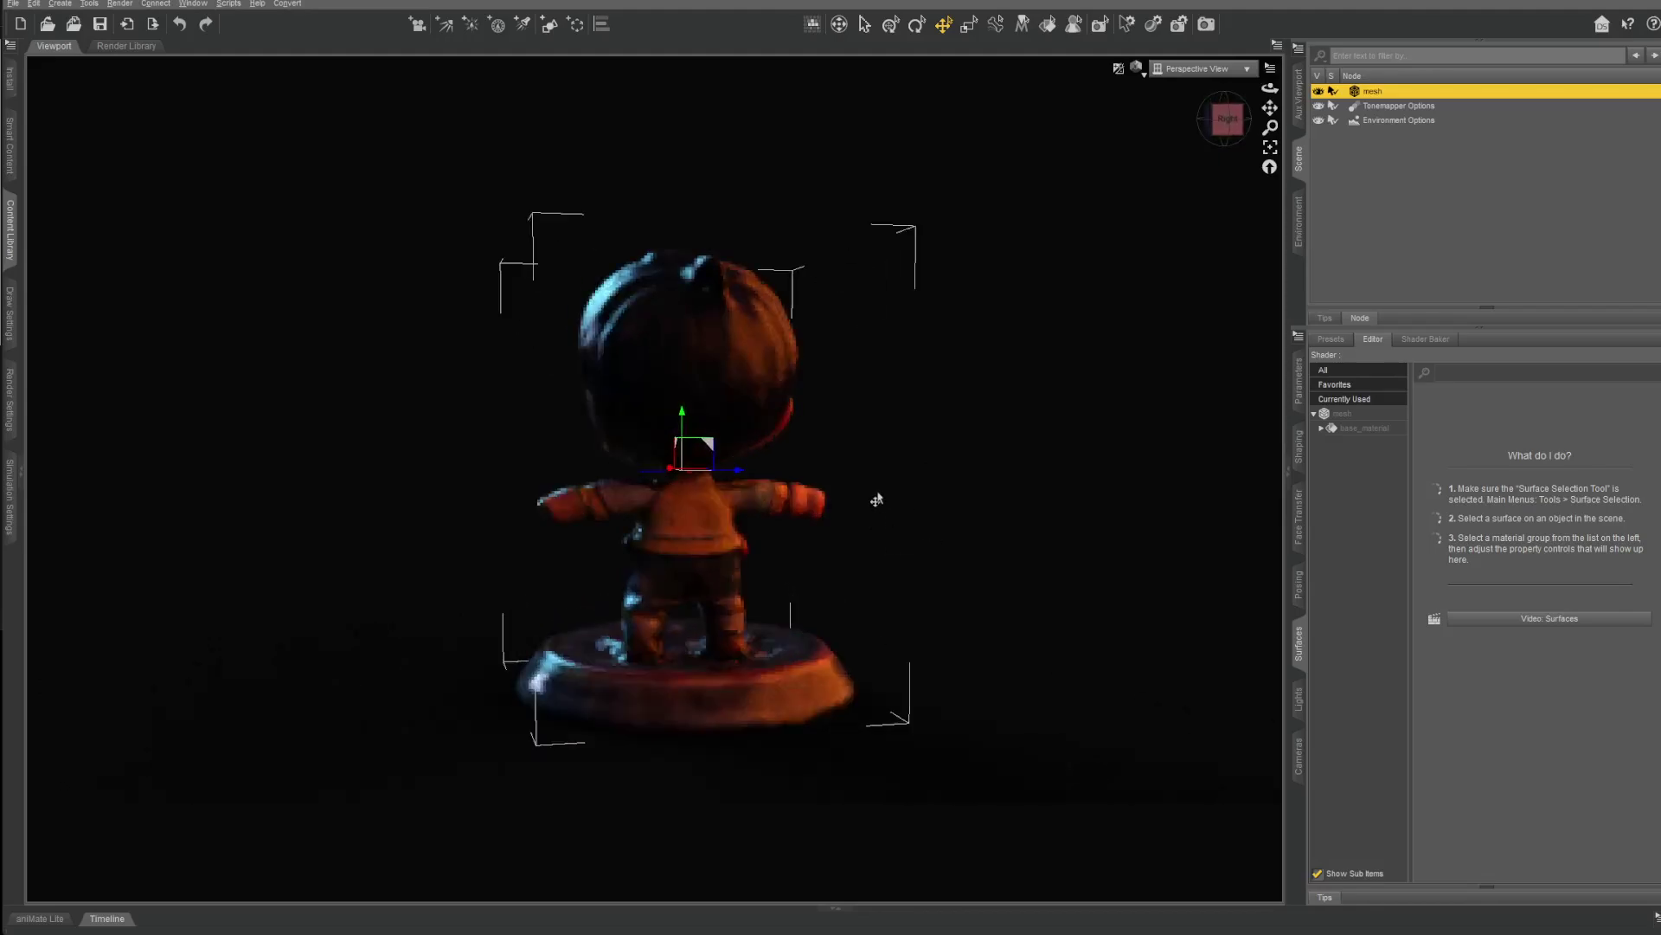
pyautogui.scroll(-4, 870, 503)
pyautogui.scroll(-5, 865, 501)
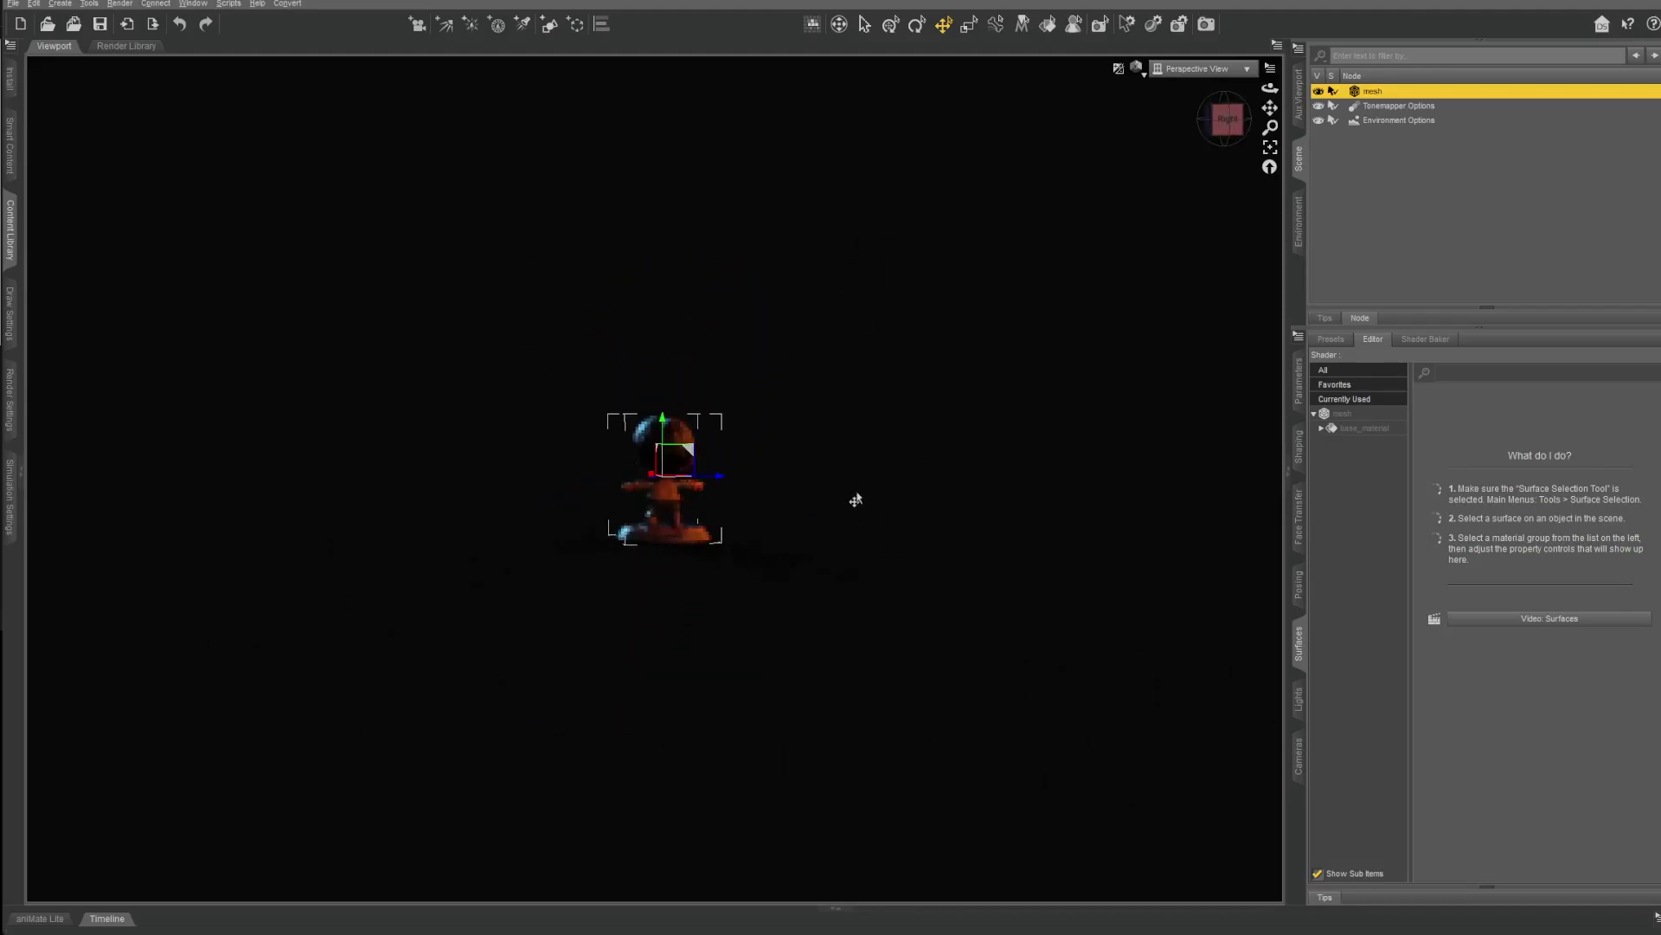
pyautogui.keyDown('alt'); pyautogui.moveTo(838, 538); pyautogui.dragTo(819, 467); pyautogui.keyUp('alt')
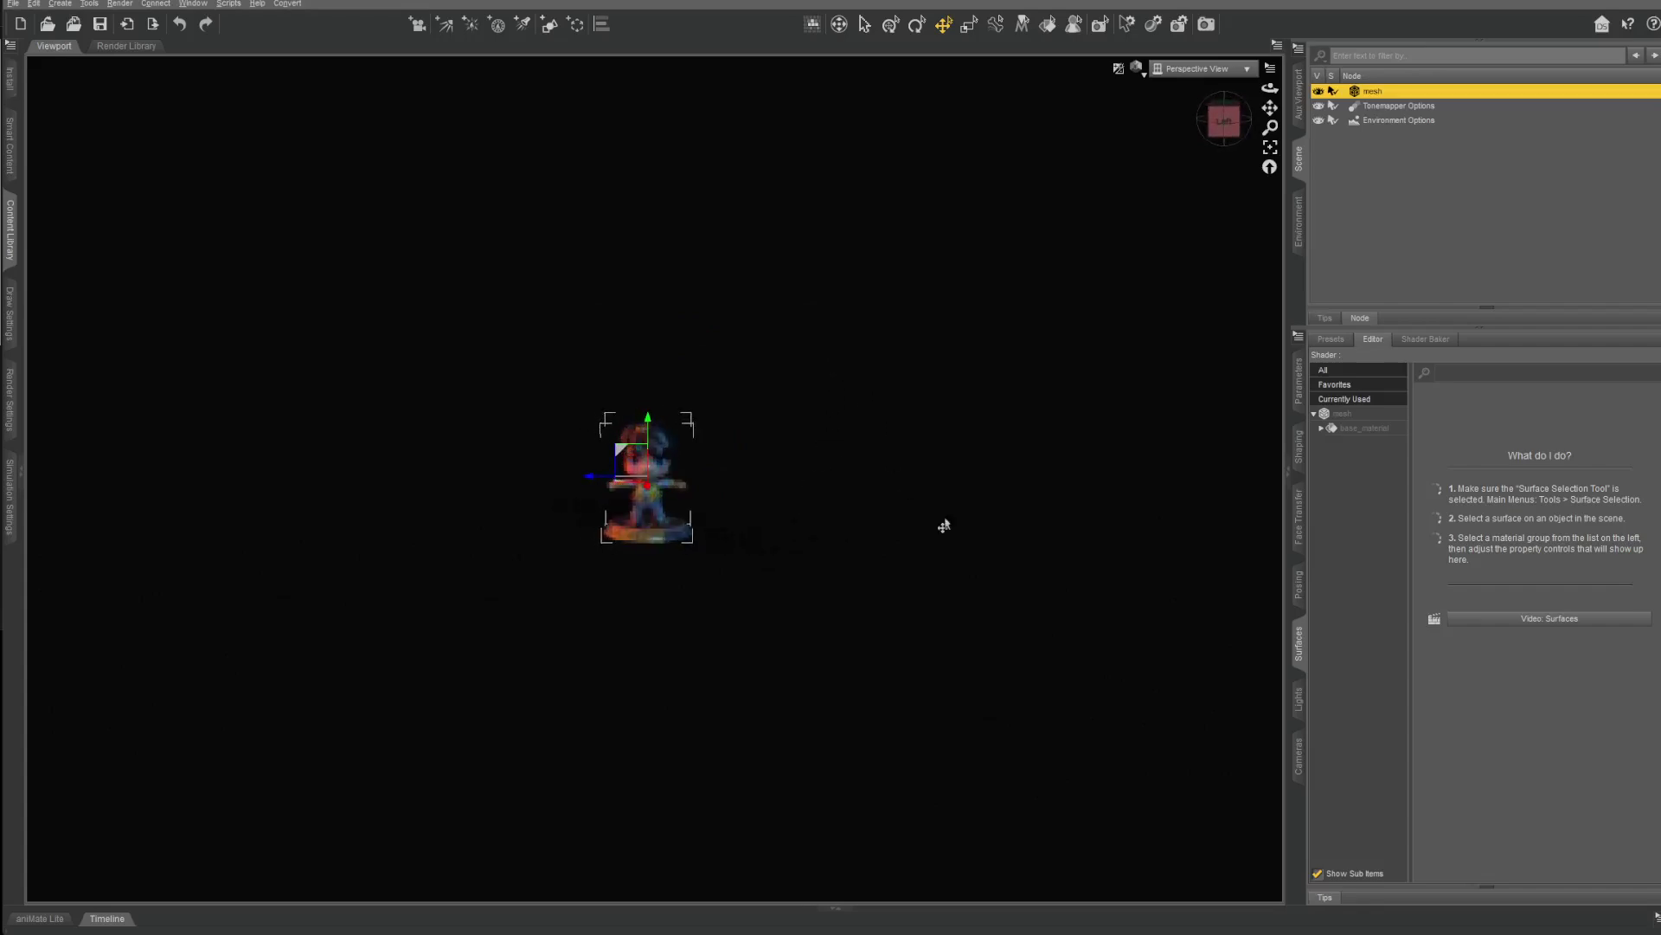
# Deselect the mesh and inspect the unobstructed figurine from the front at closer range.
pyautogui.click(931, 504)
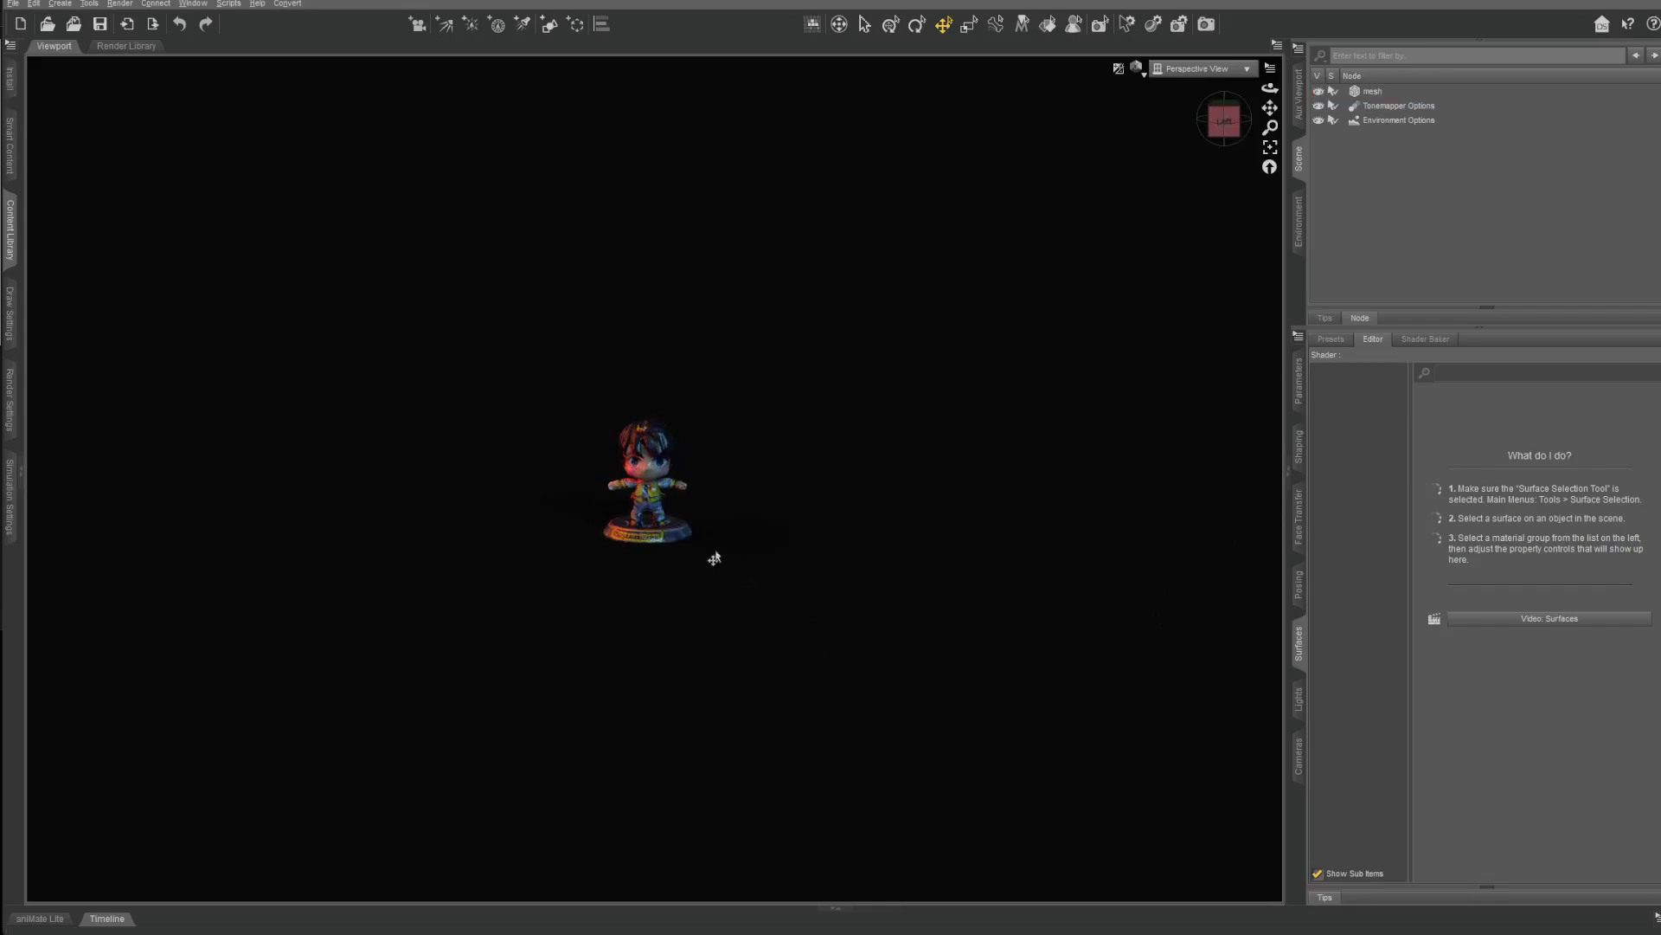
pyautogui.scroll(3, 931, 471)
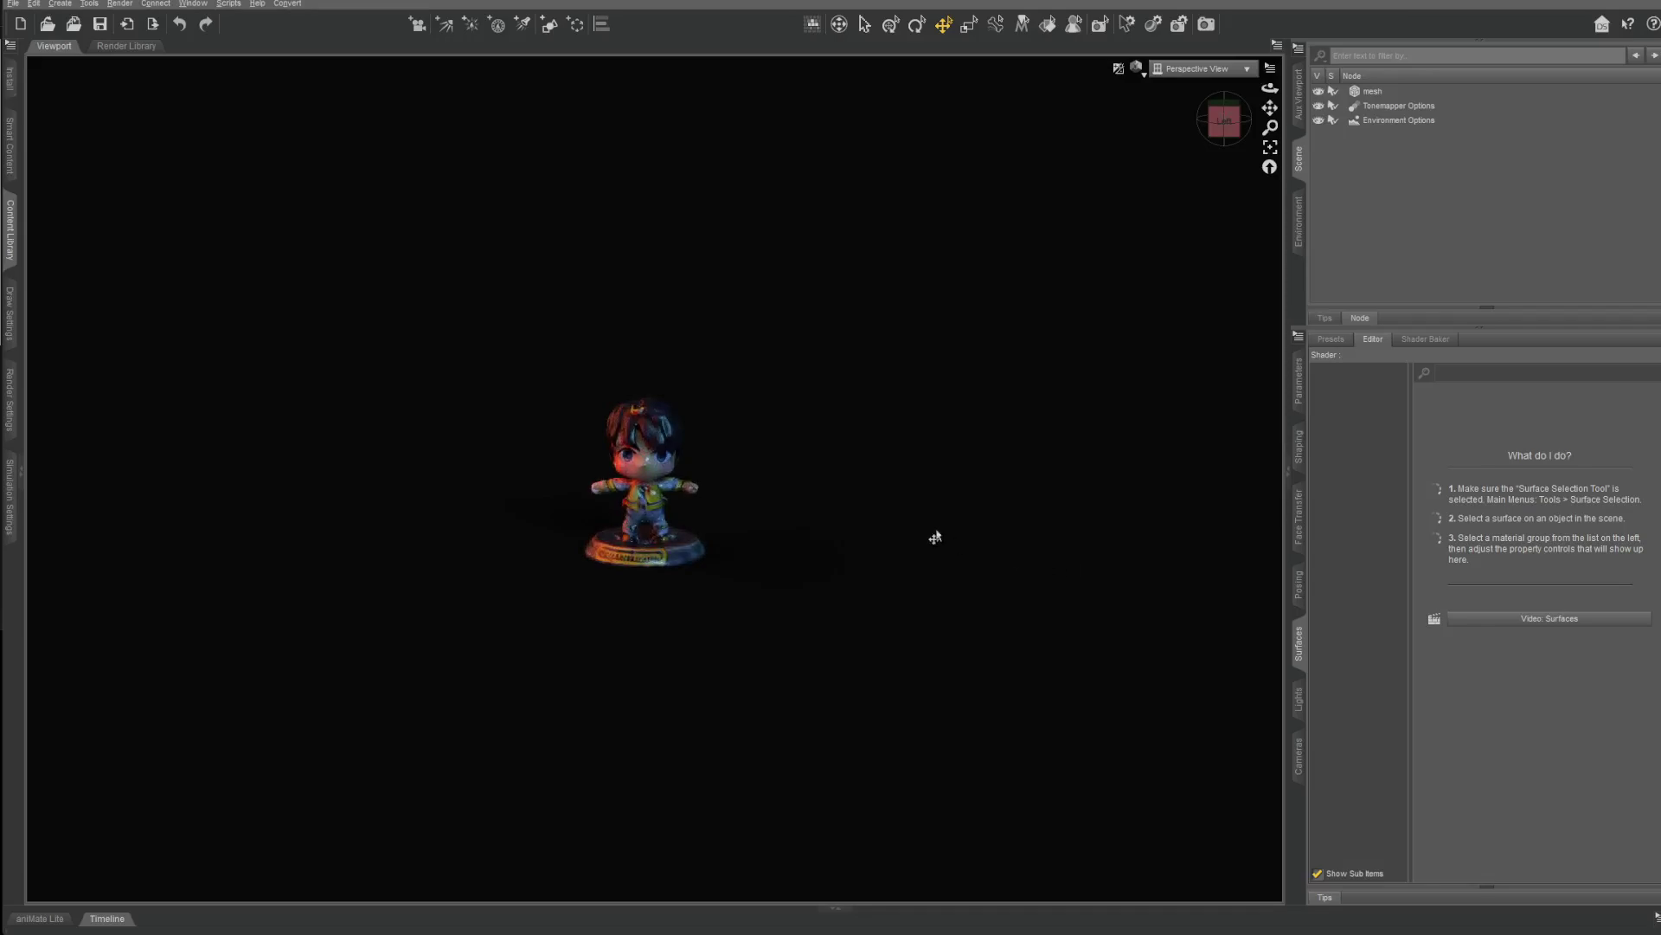
pyautogui.scroll(3, 883, 475)
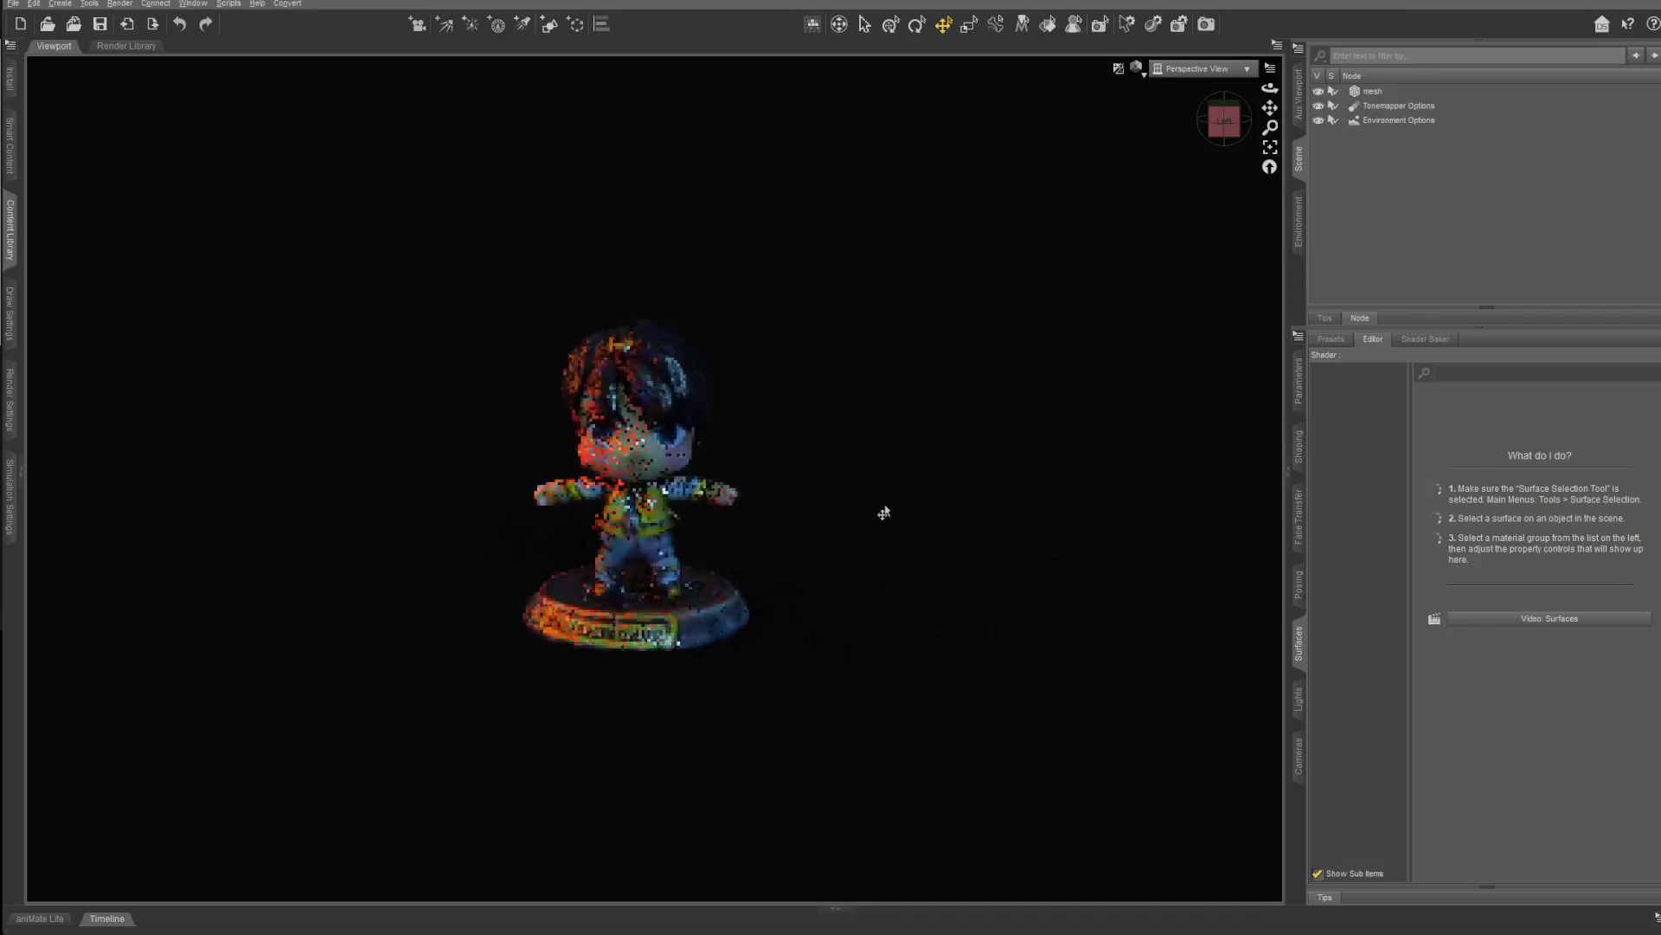
pyautogui.scroll(3, 883, 513)
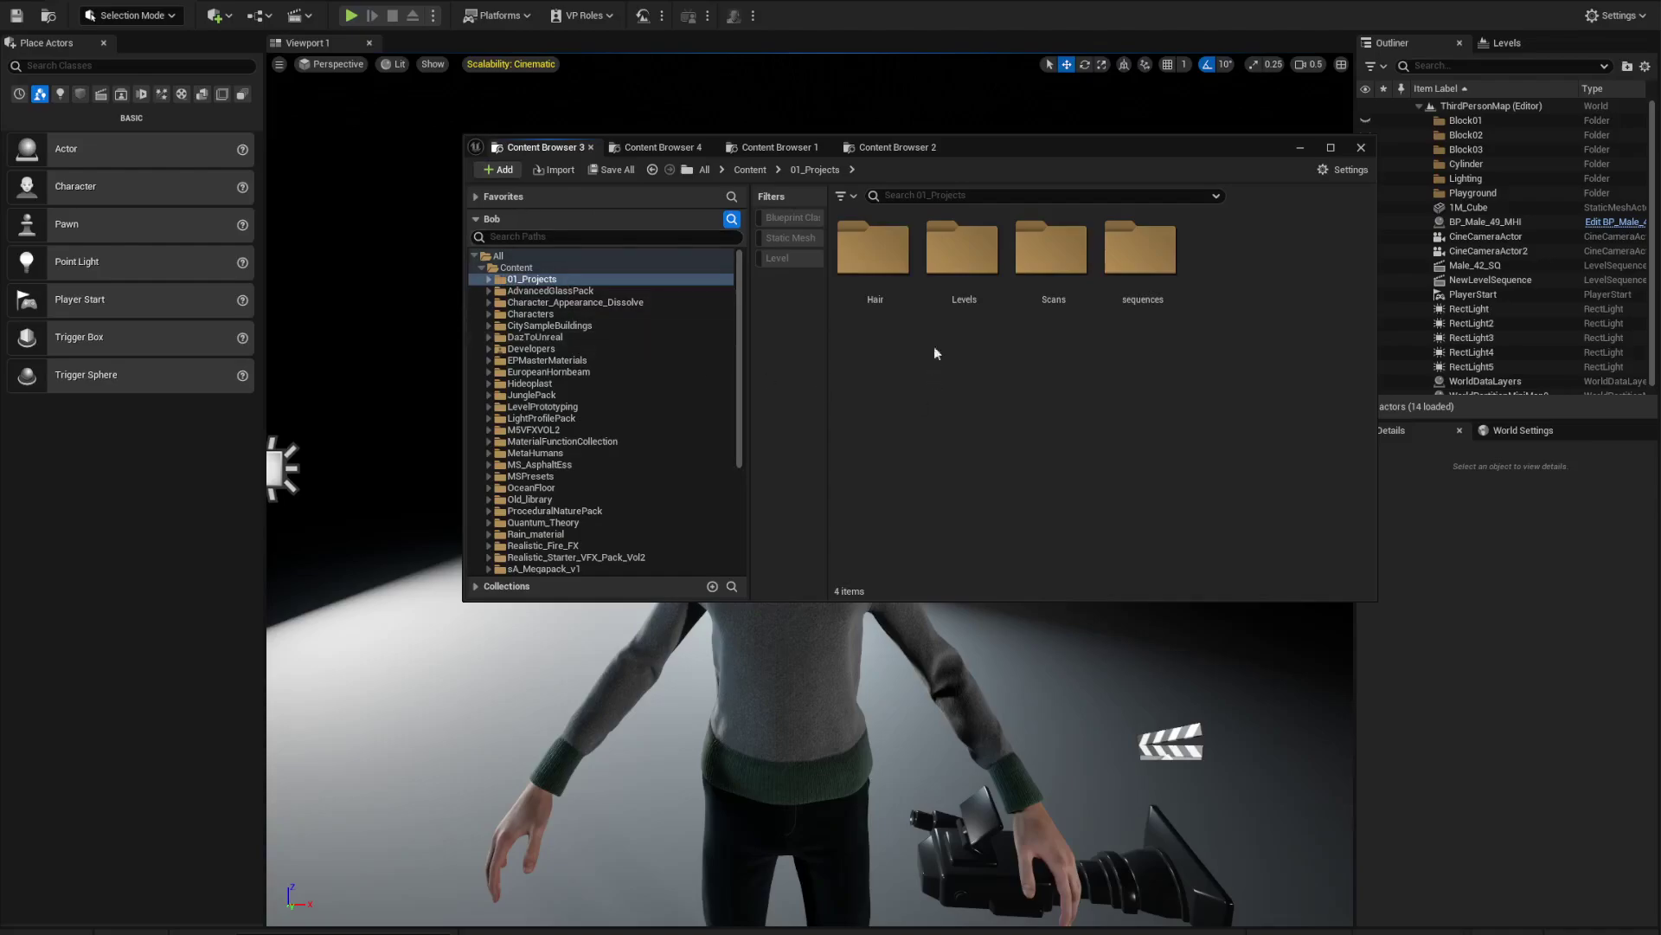
# In Unreal Engine, create a folder named LumaModels inside 01_Projects and open it.
pyautogui.rightClick(1004, 361)
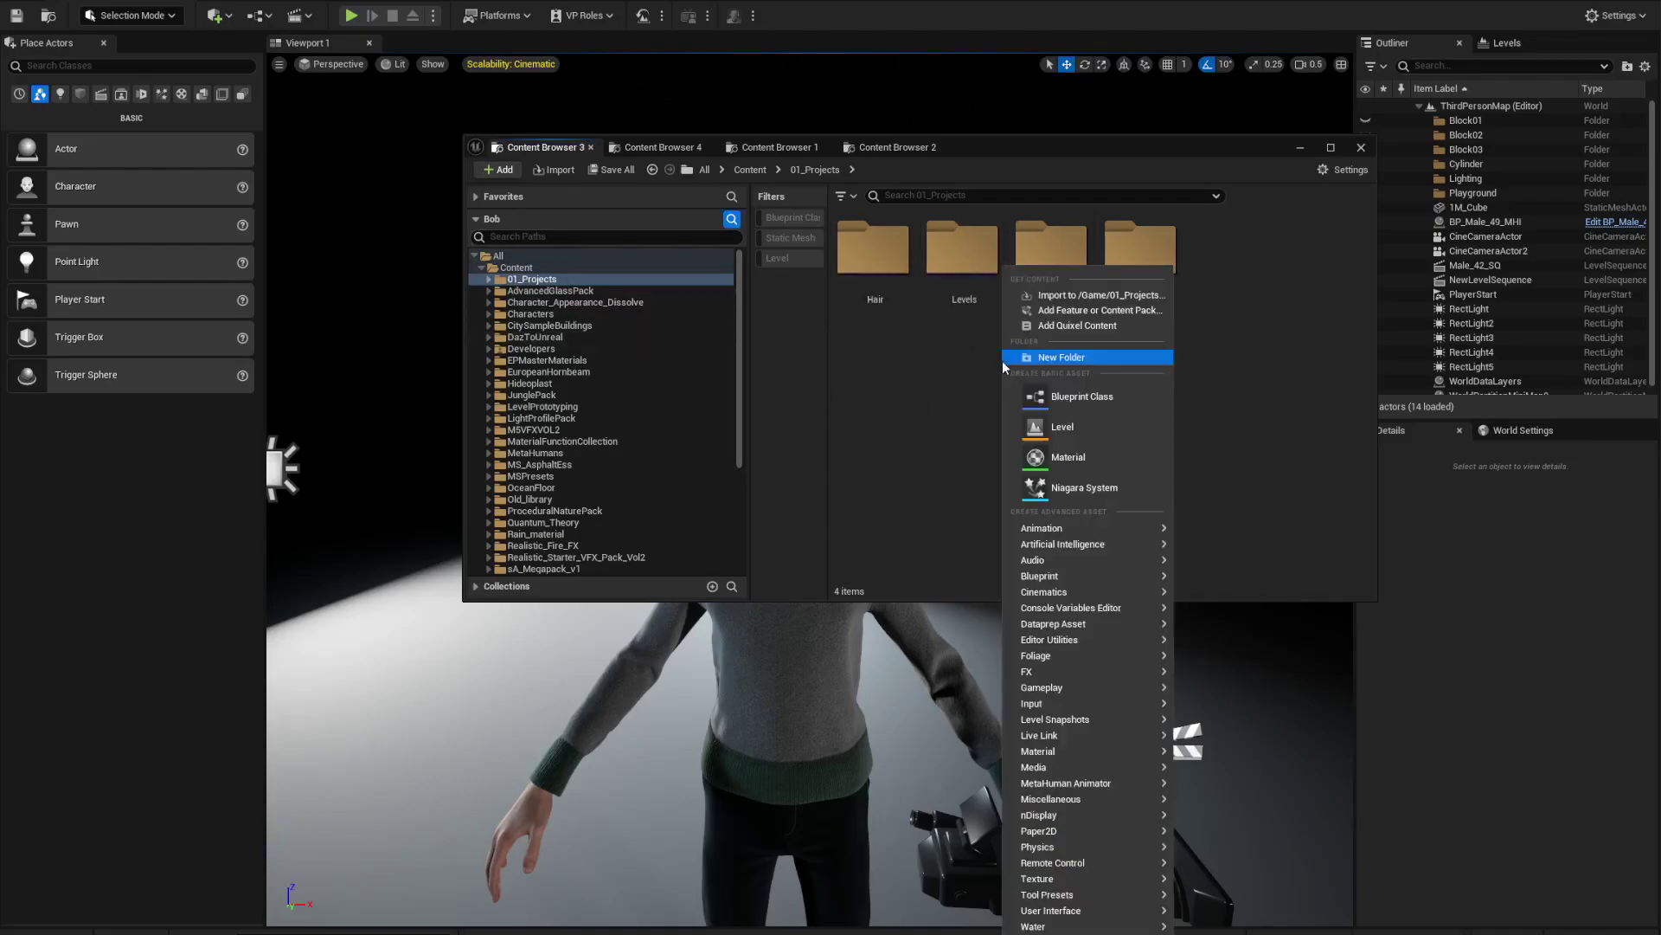
pyautogui.click(1071, 357)
pyautogui.write('LumaModels')
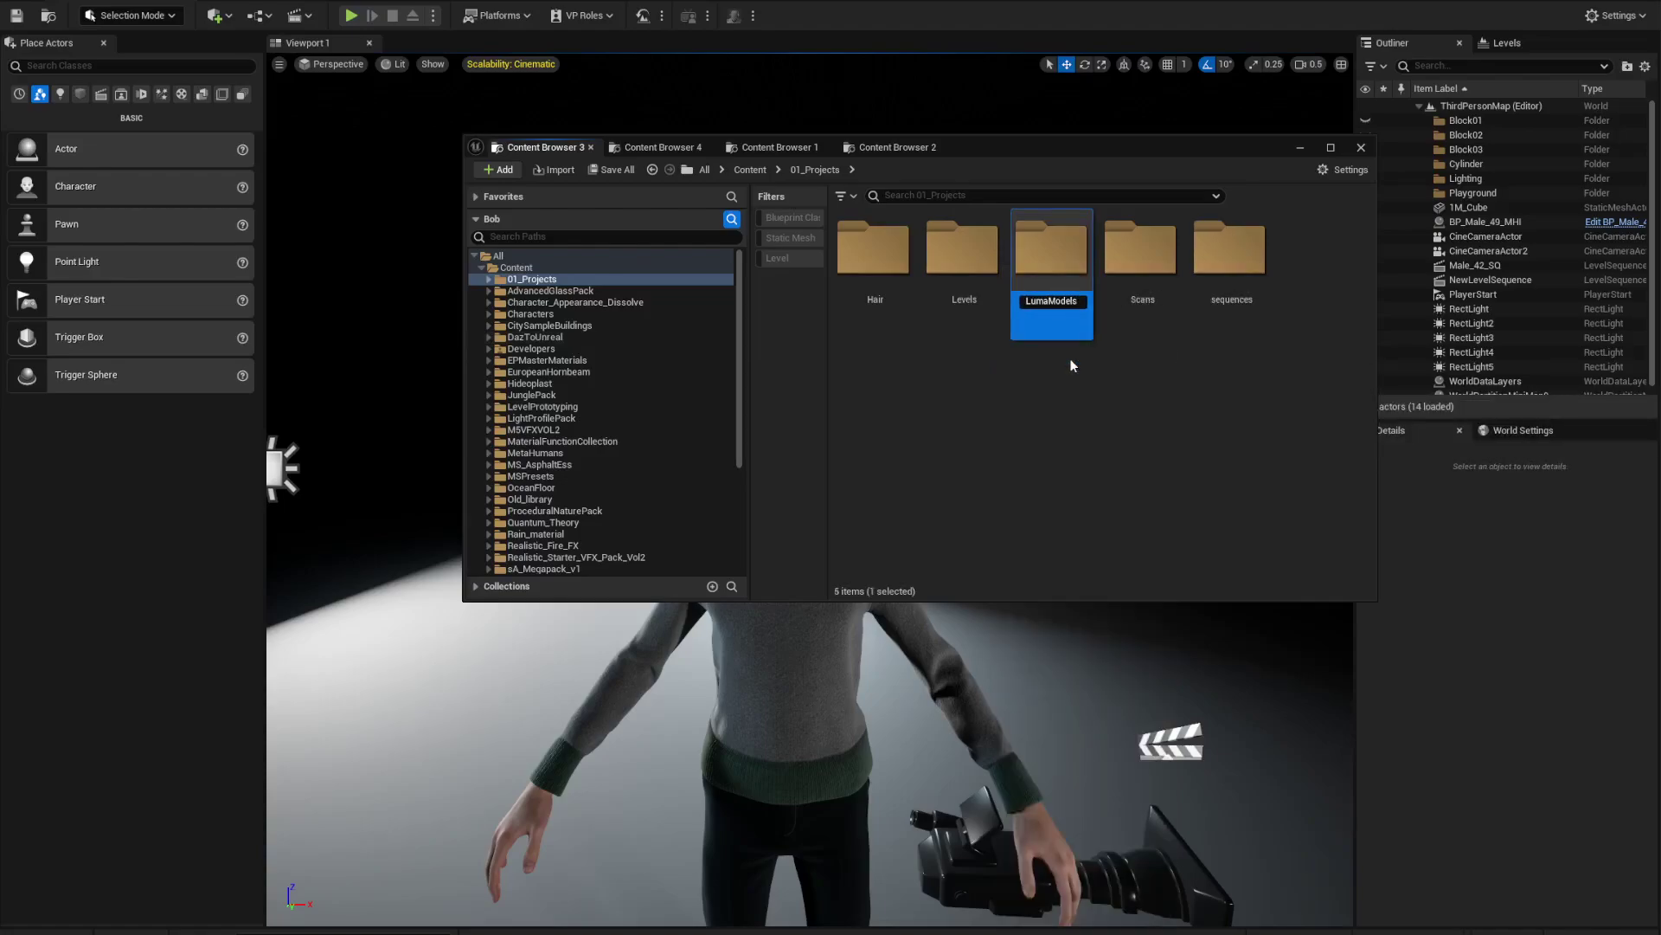
pyautogui.press('Return')
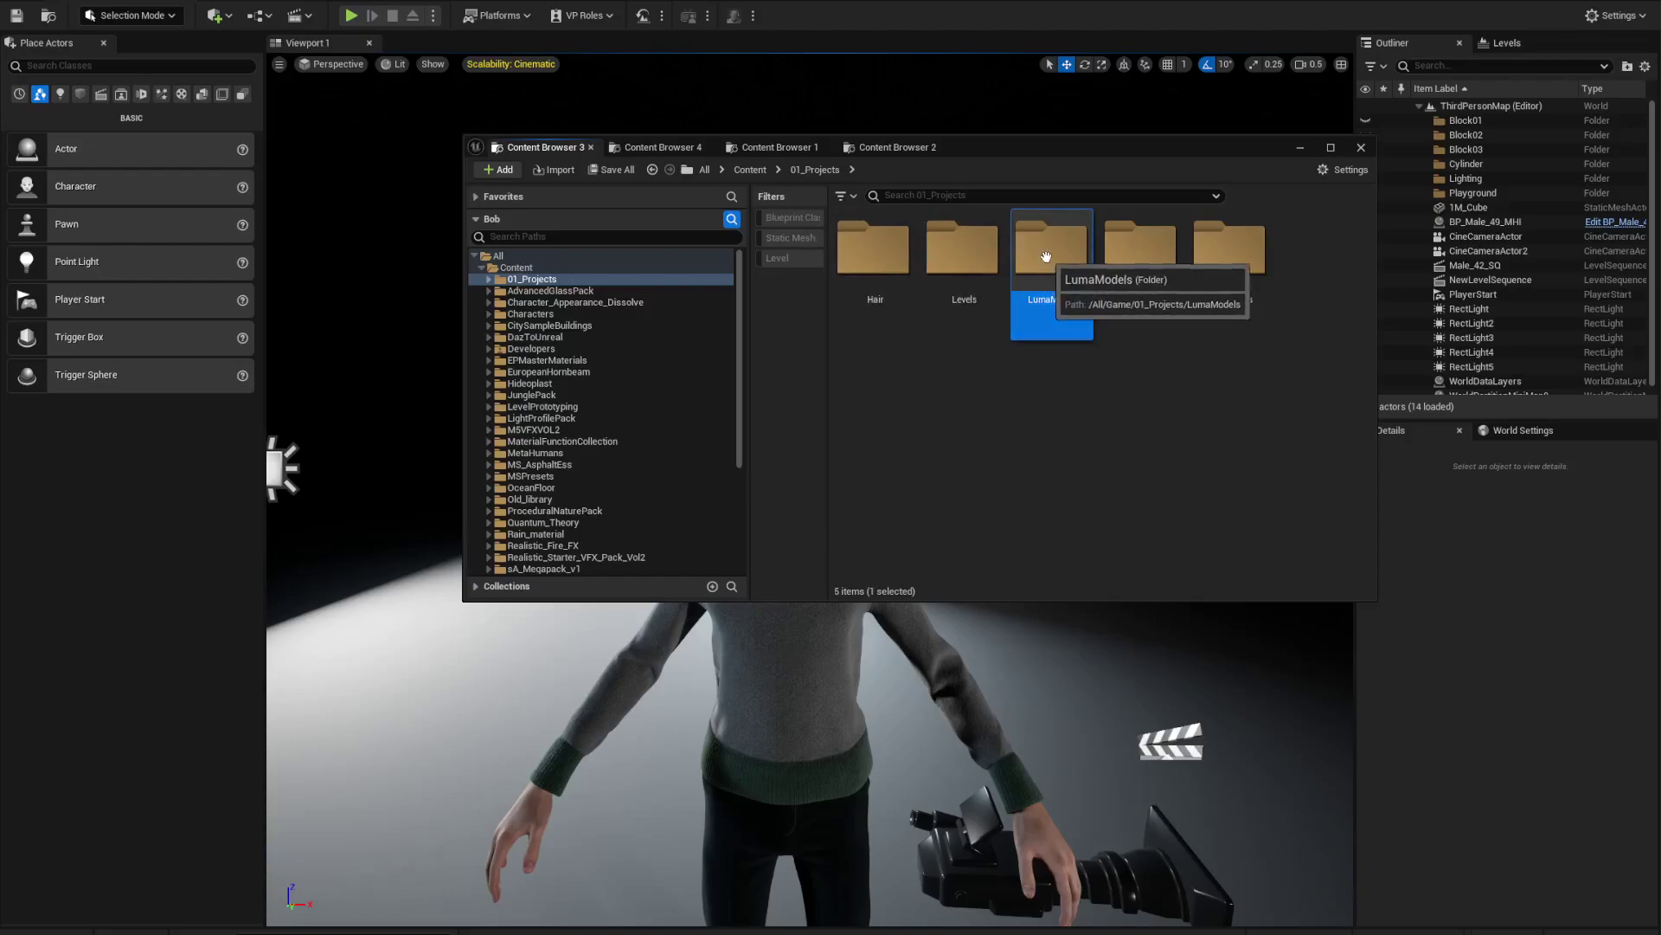
pyautogui.doubleClick(1049, 259)
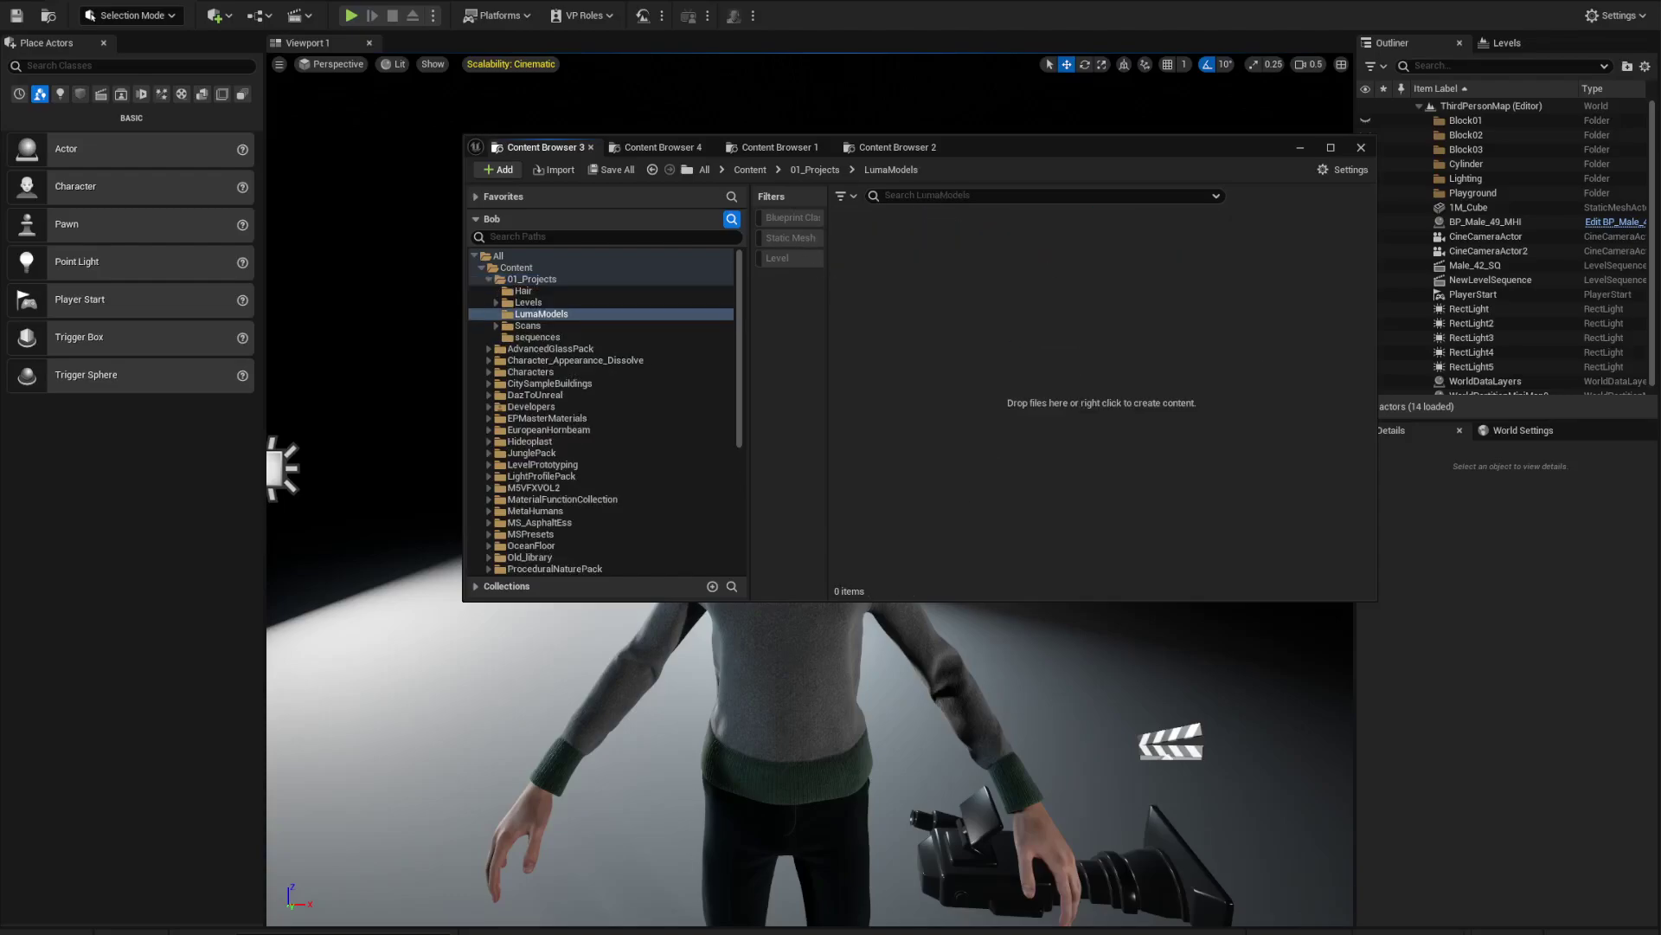
# Import both figurine fbx files and their texture images from File Explorer into the LumaModels folder, using the same import settings for all.
pyautogui.click(1327, 919)
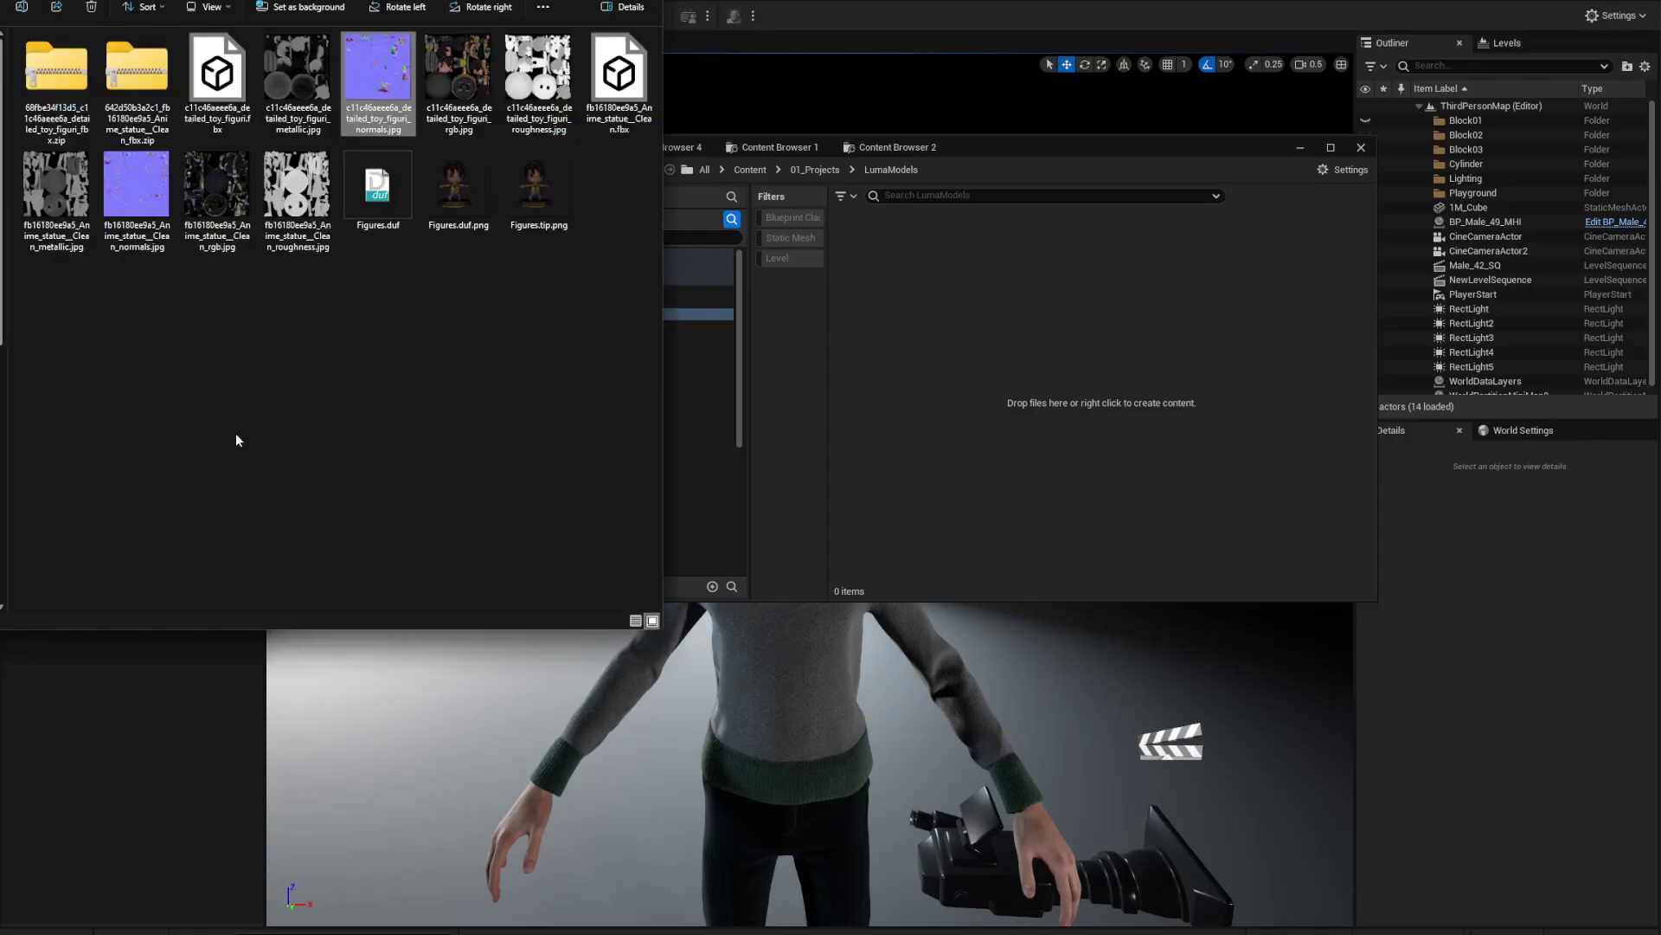
pyautogui.click(213, 79)
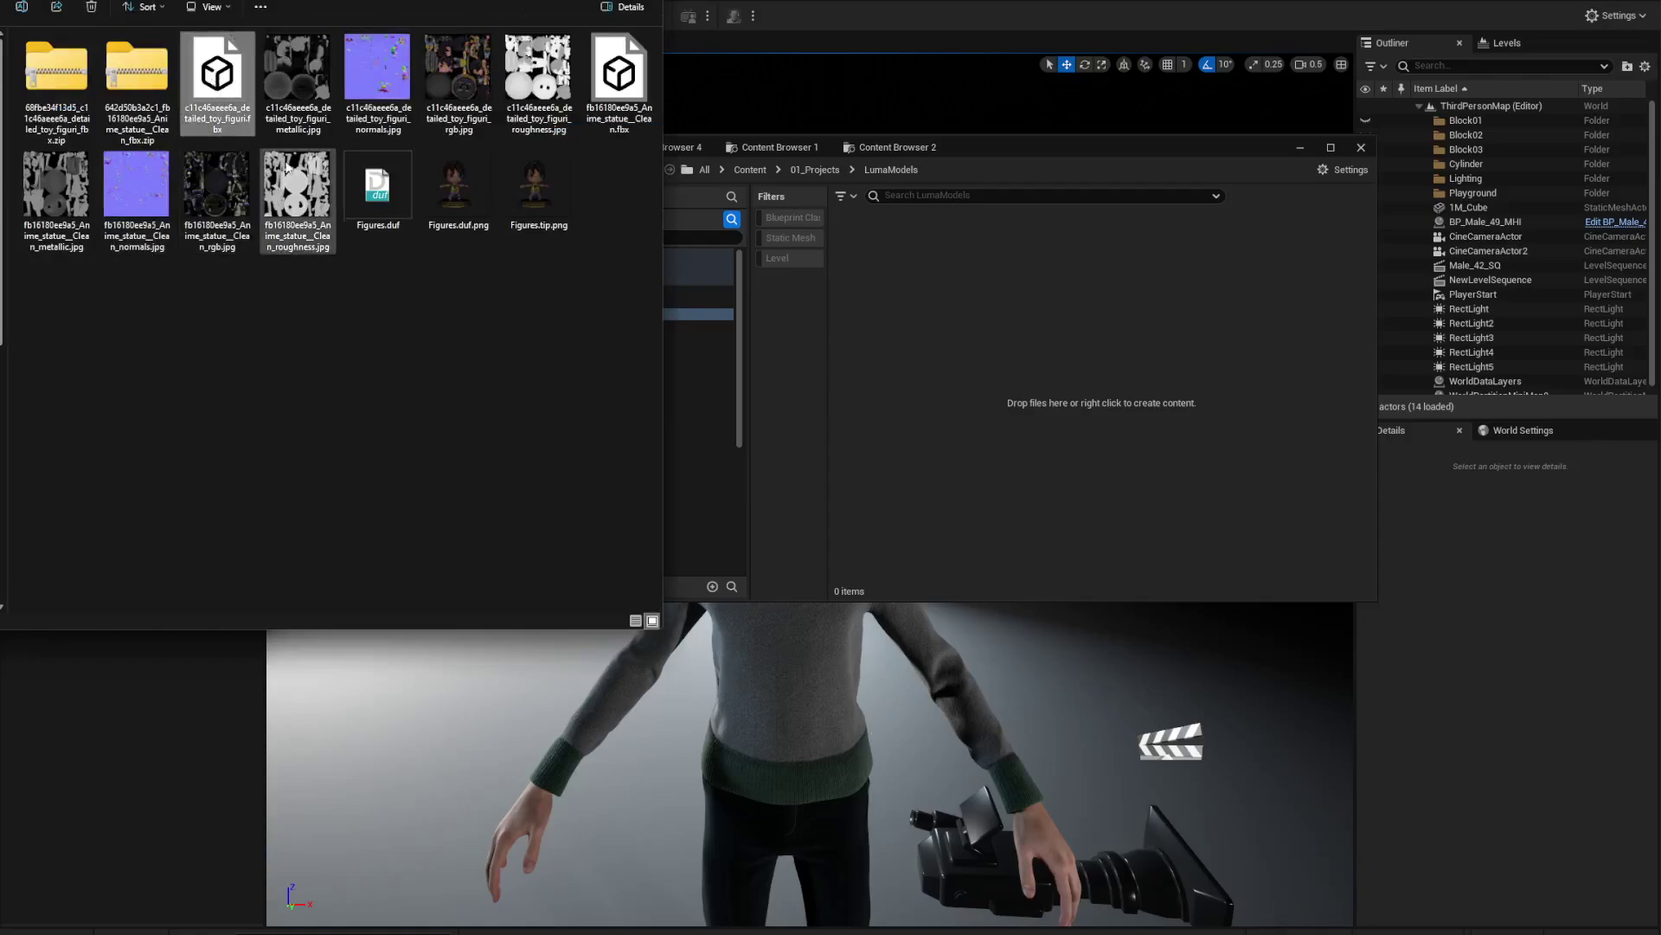
pyautogui.keyDown('shift'); pyautogui.click(357, 201); pyautogui.keyUp('shift')
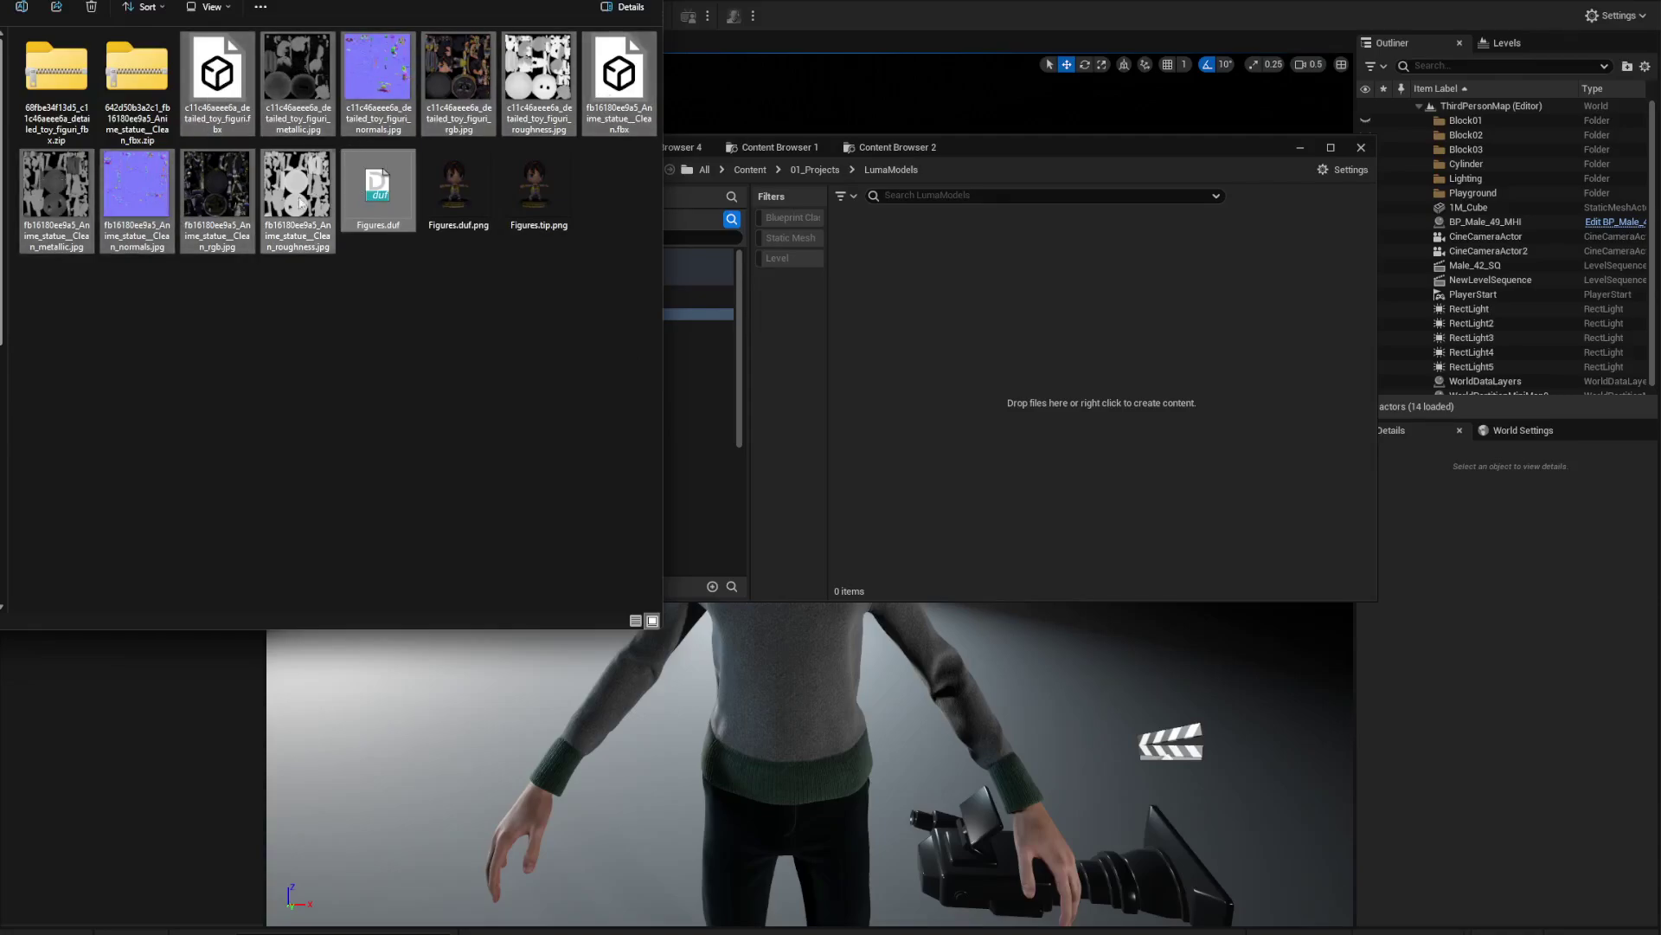
pyautogui.moveTo(290, 189); pyautogui.dragTo(1039, 335)
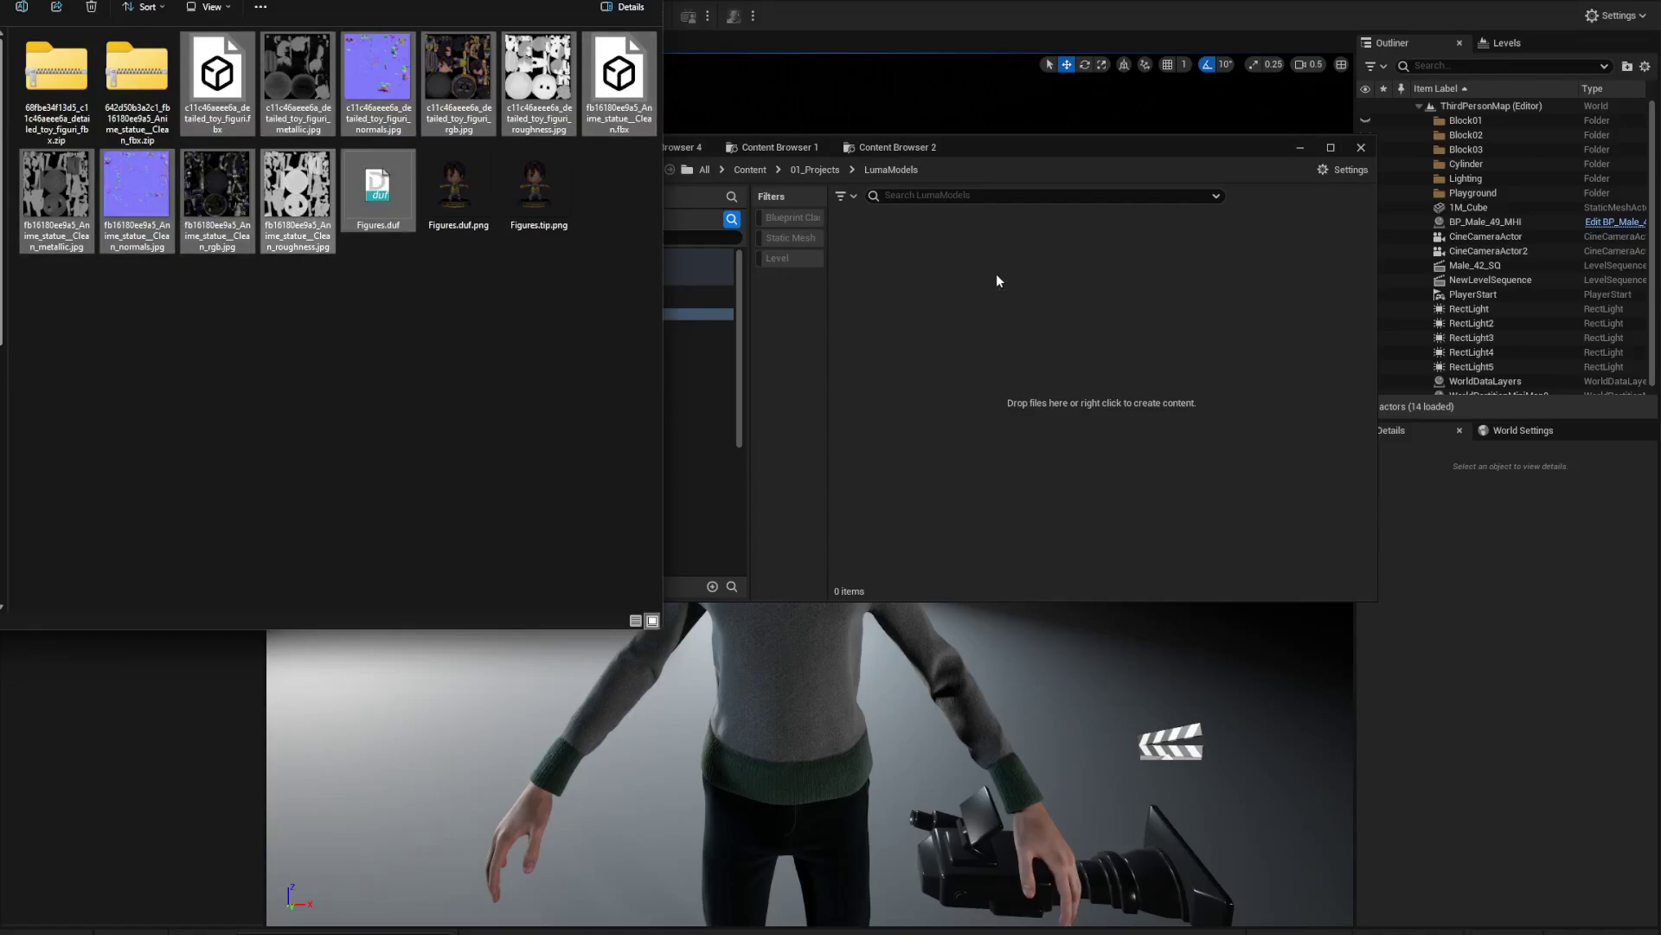
pyautogui.moveTo(1528, 184); pyautogui.dragTo(886, 151)
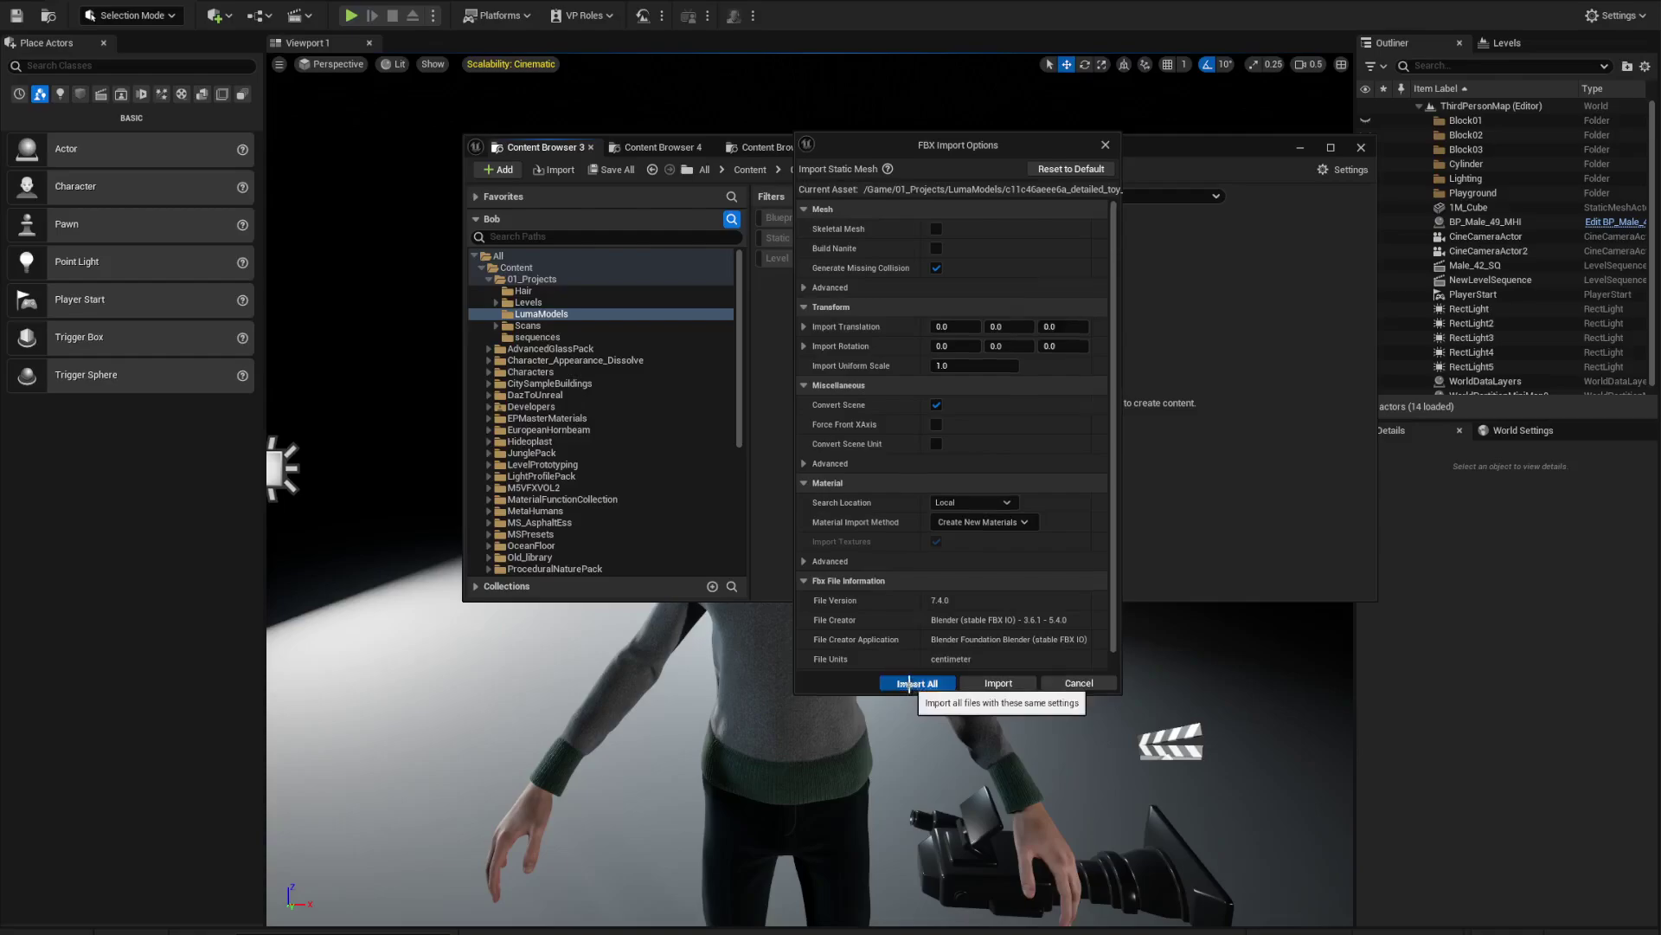
pyautogui.click(909, 685)
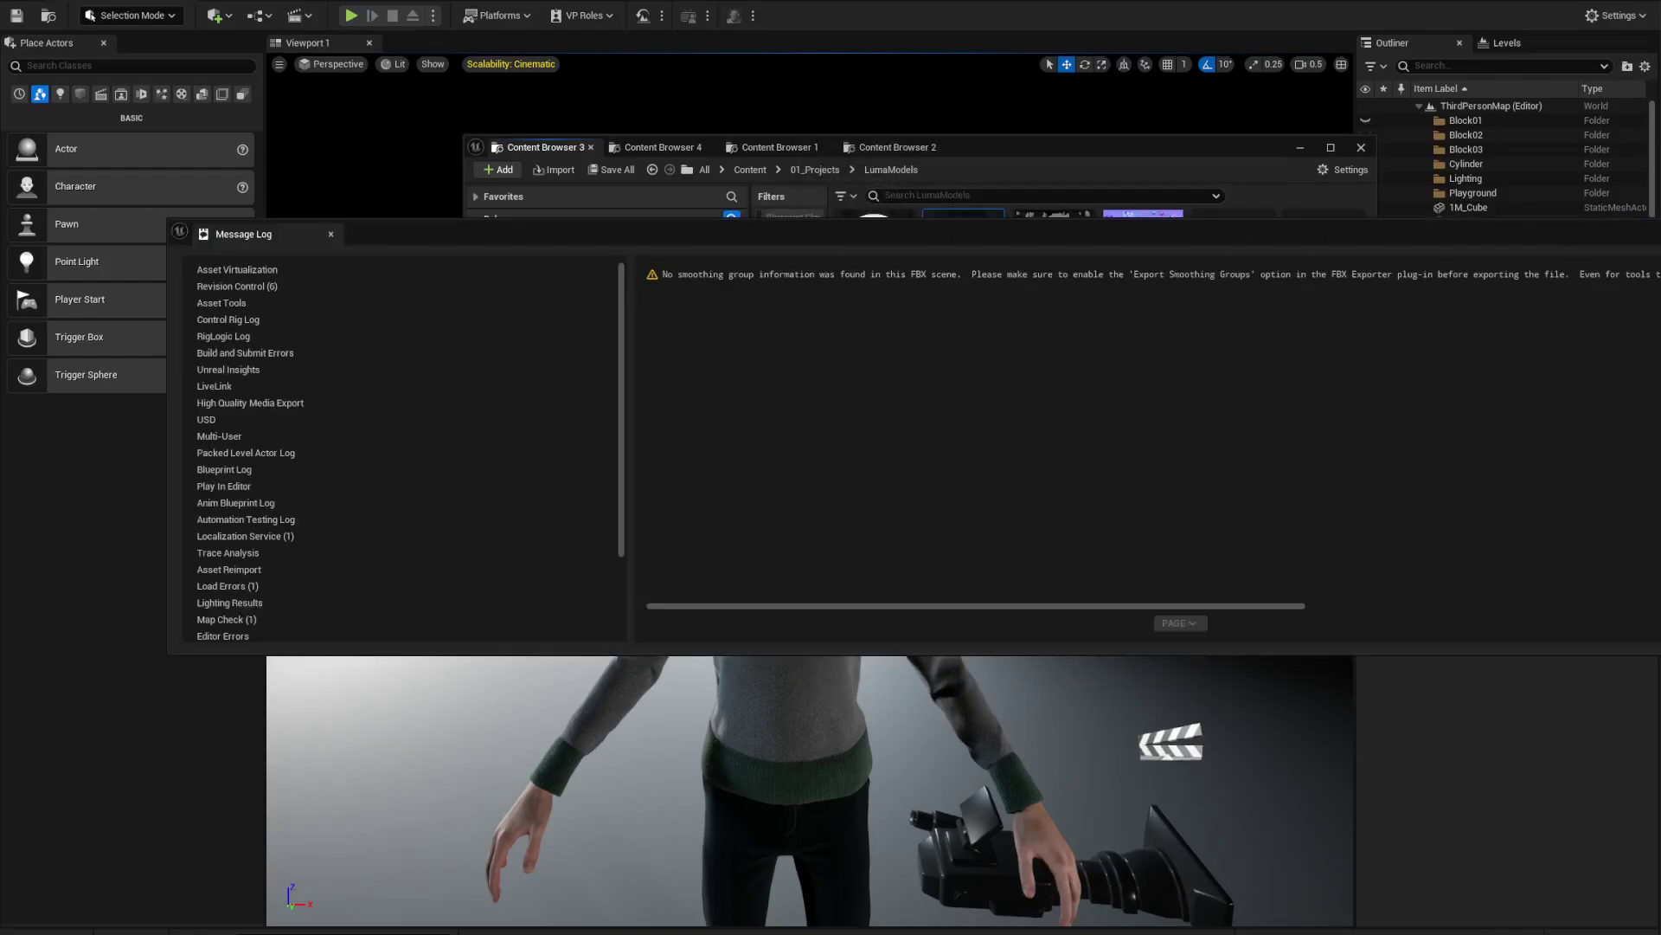
pyautogui.click(1660, 232)
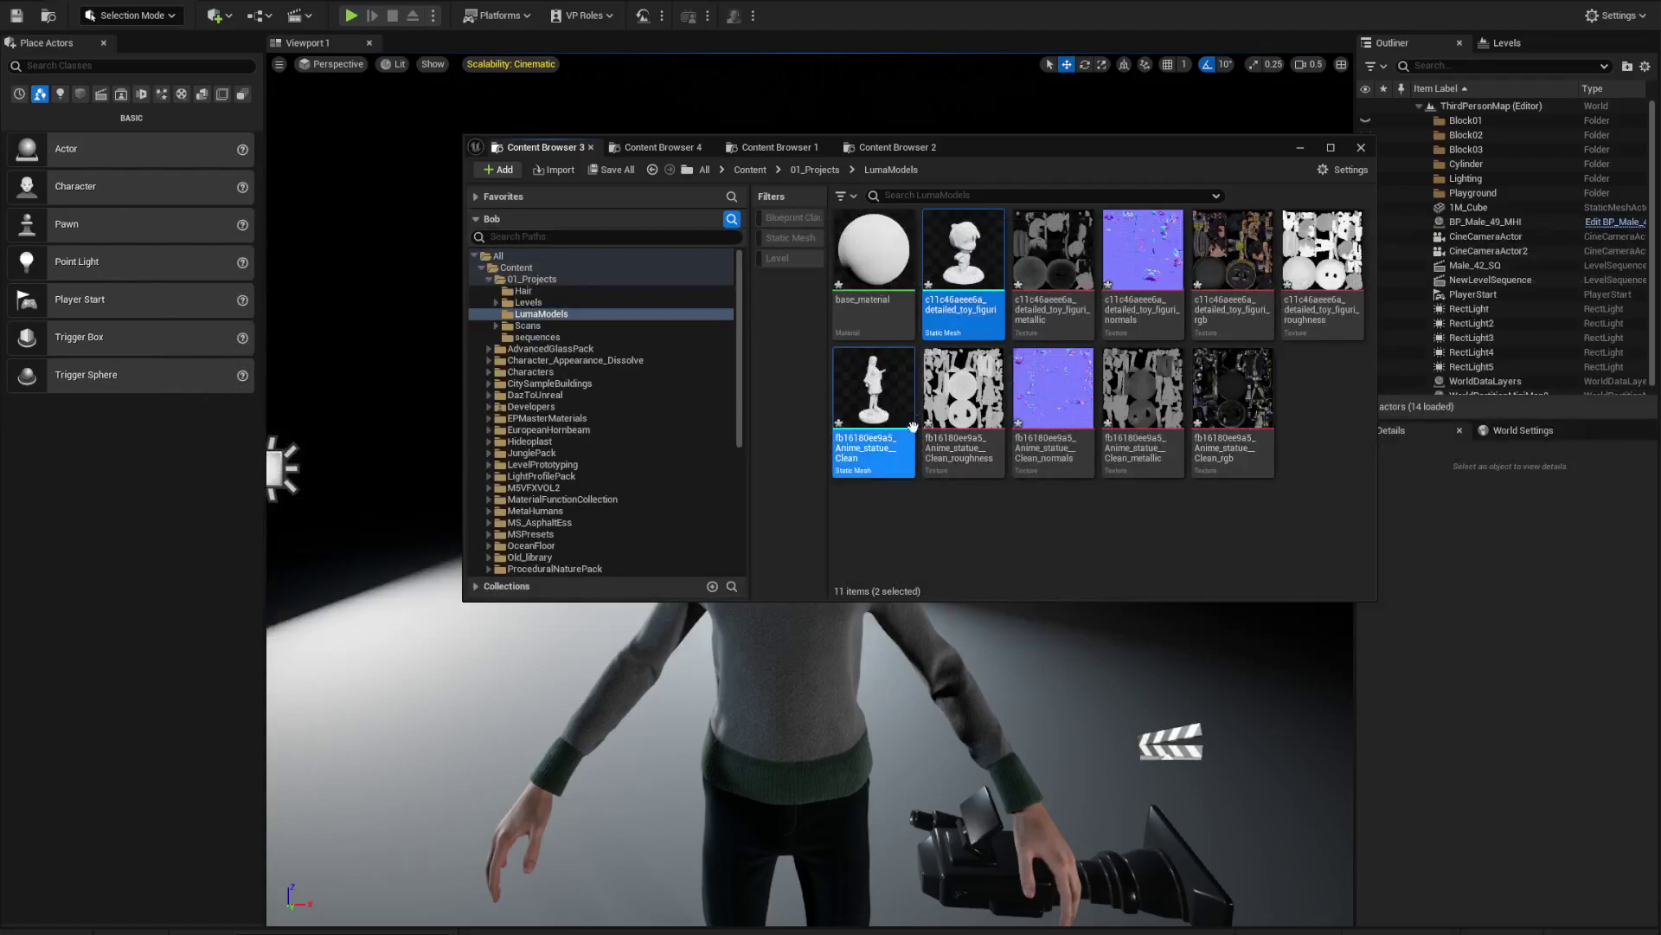
# Open the Anime_statue_Clean static mesh in its own editor and examine the untextured figurine at closer range.
pyautogui.moveTo(1066, 149); pyautogui.dragTo(939, 118)
pyautogui.moveTo(921, 444)
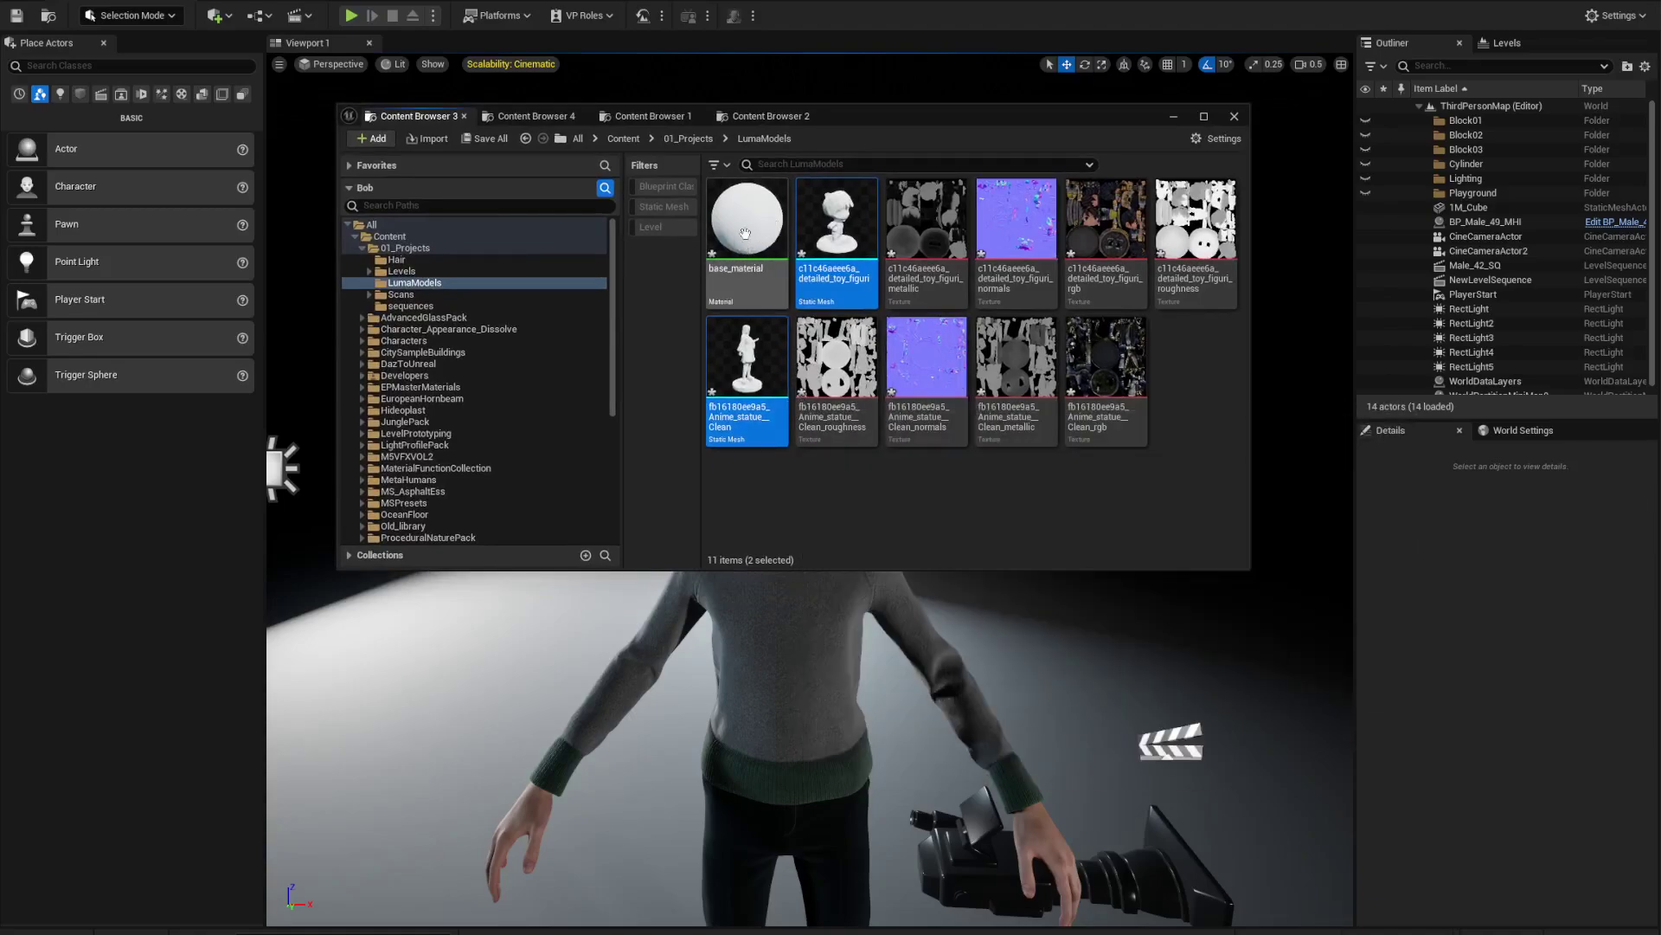
pyautogui.moveTo(728, 219)
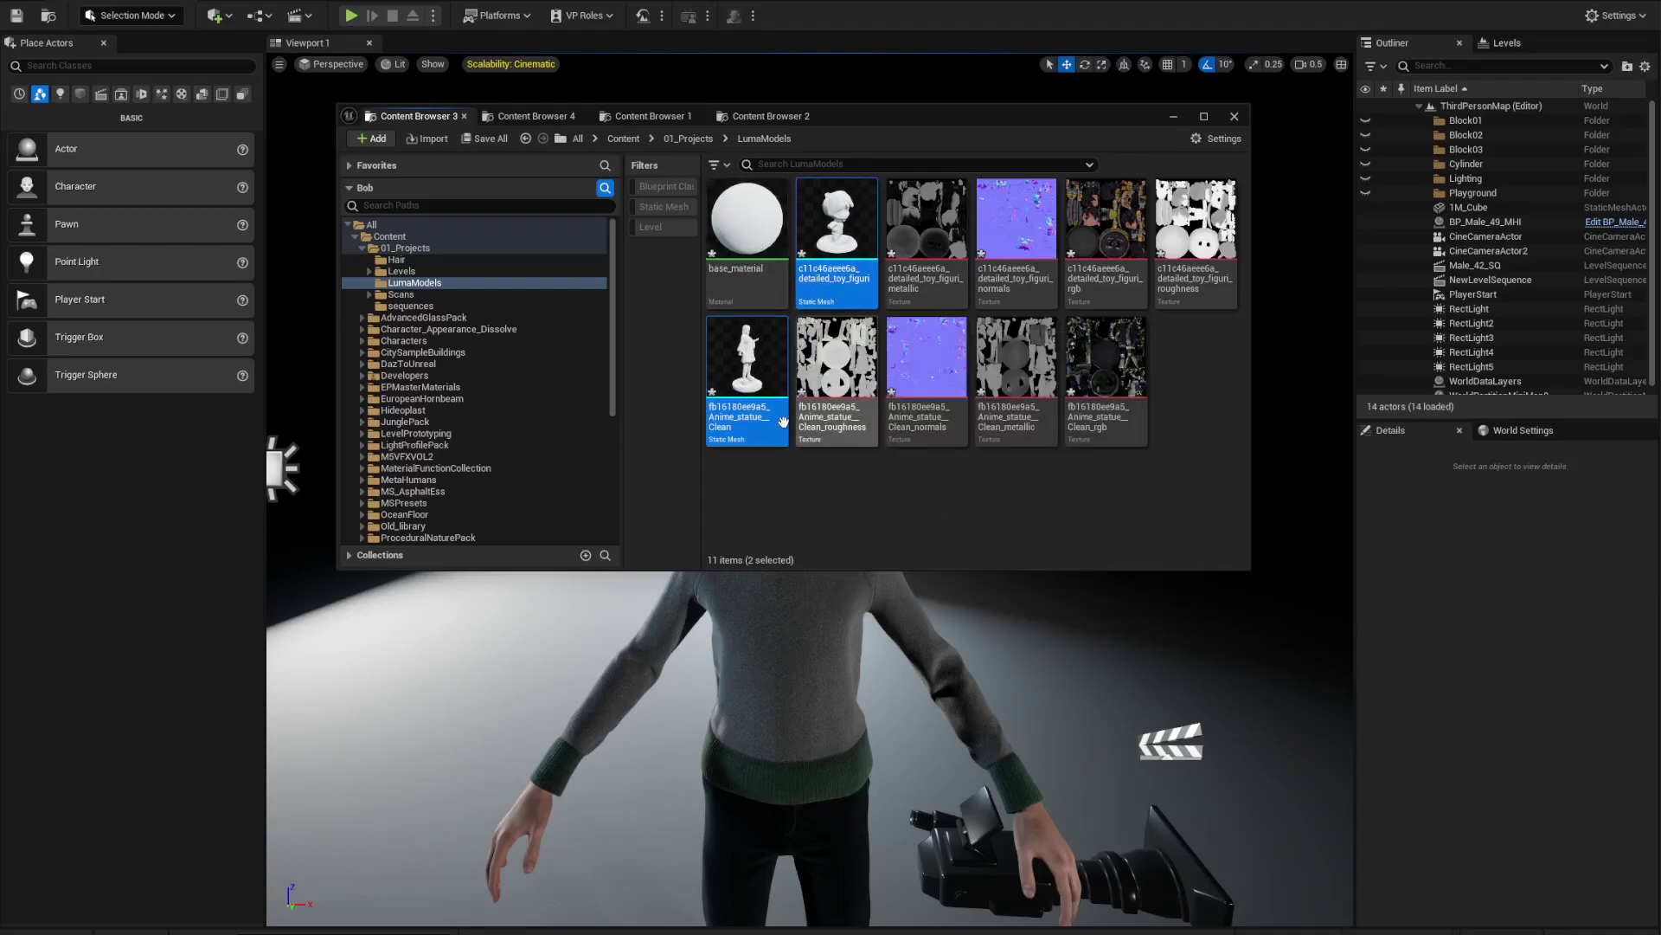
pyautogui.moveTo(759, 387)
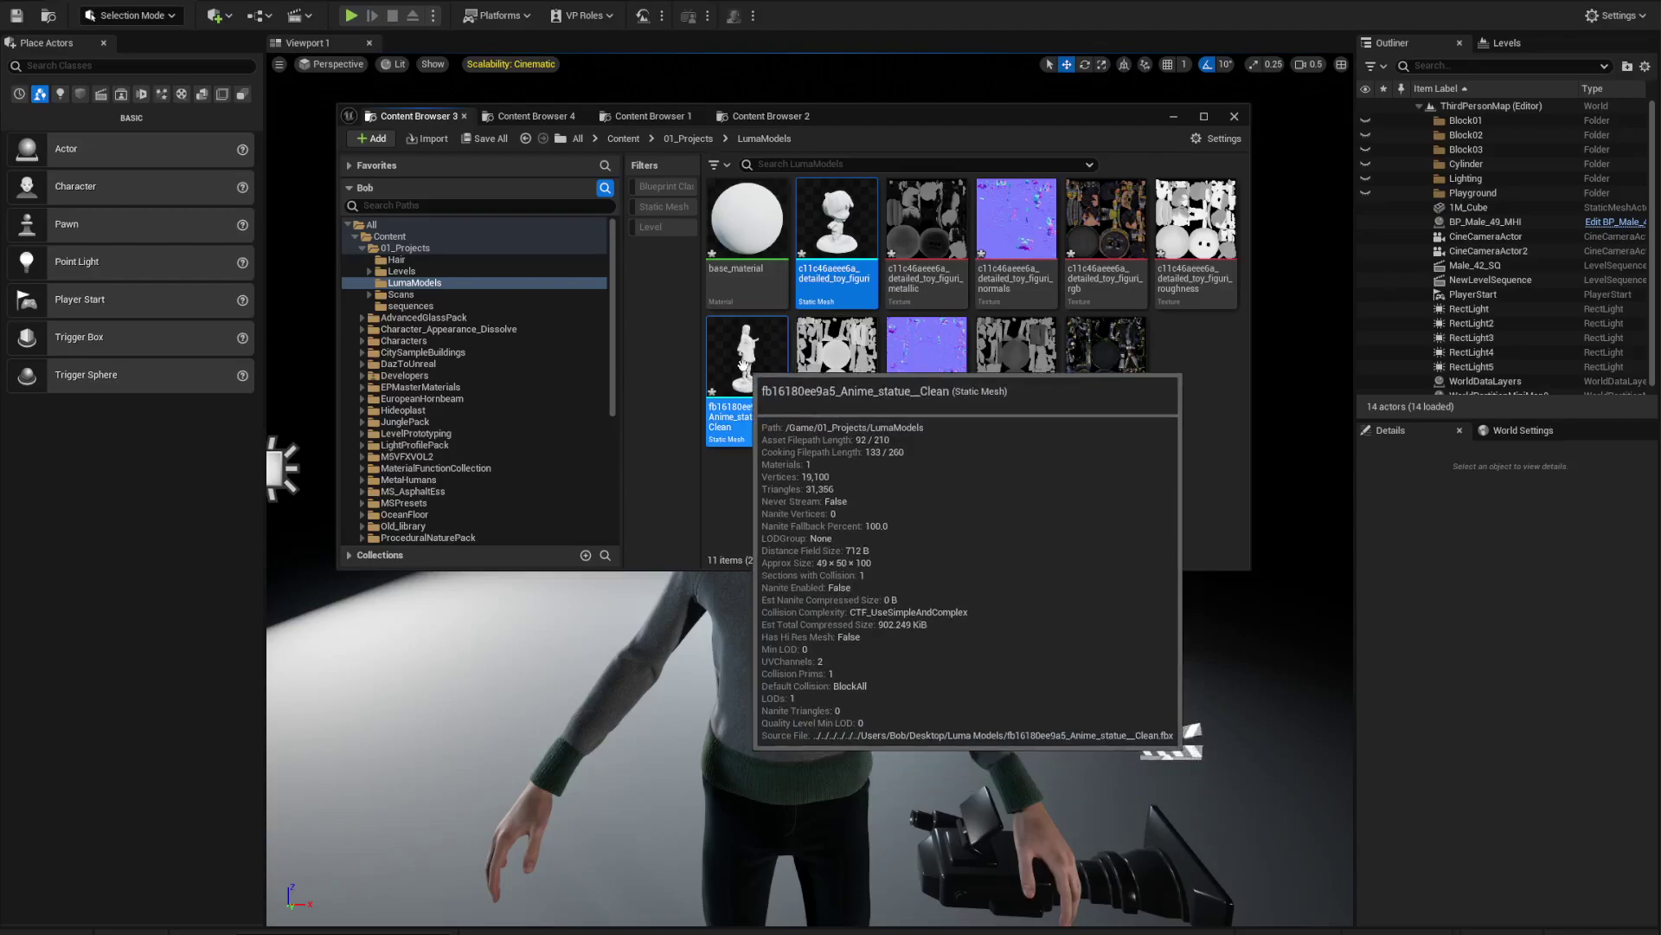
pyautogui.doubleClick(742, 363)
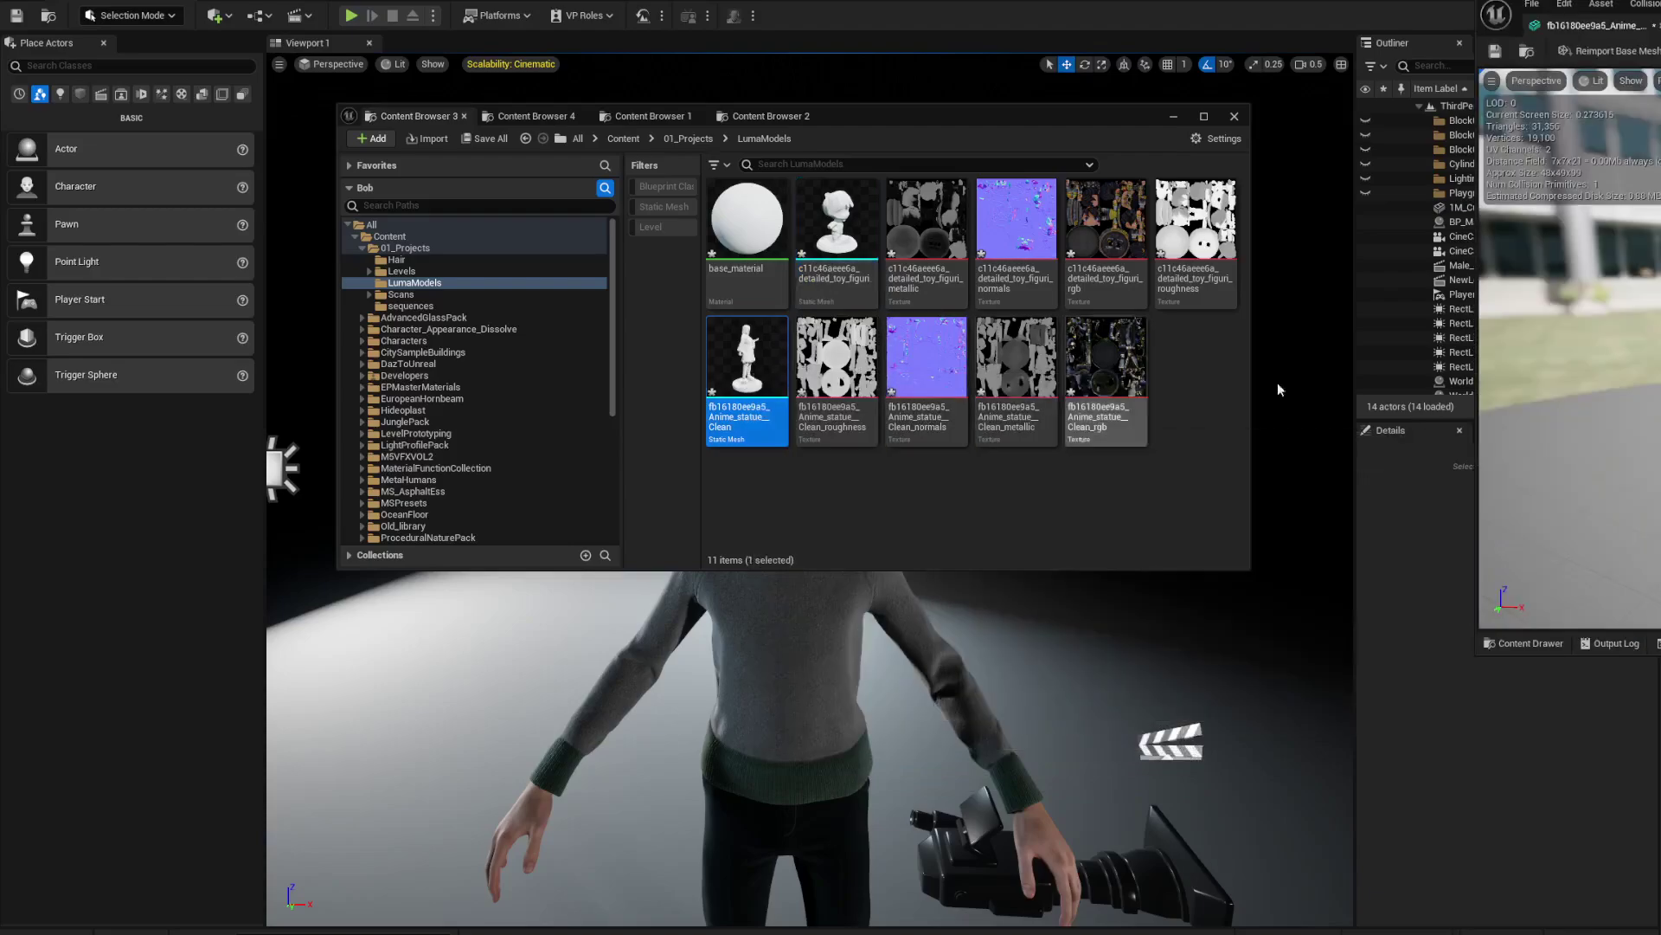
pyautogui.moveTo(1660, 21); pyautogui.dragTo(779, 74)
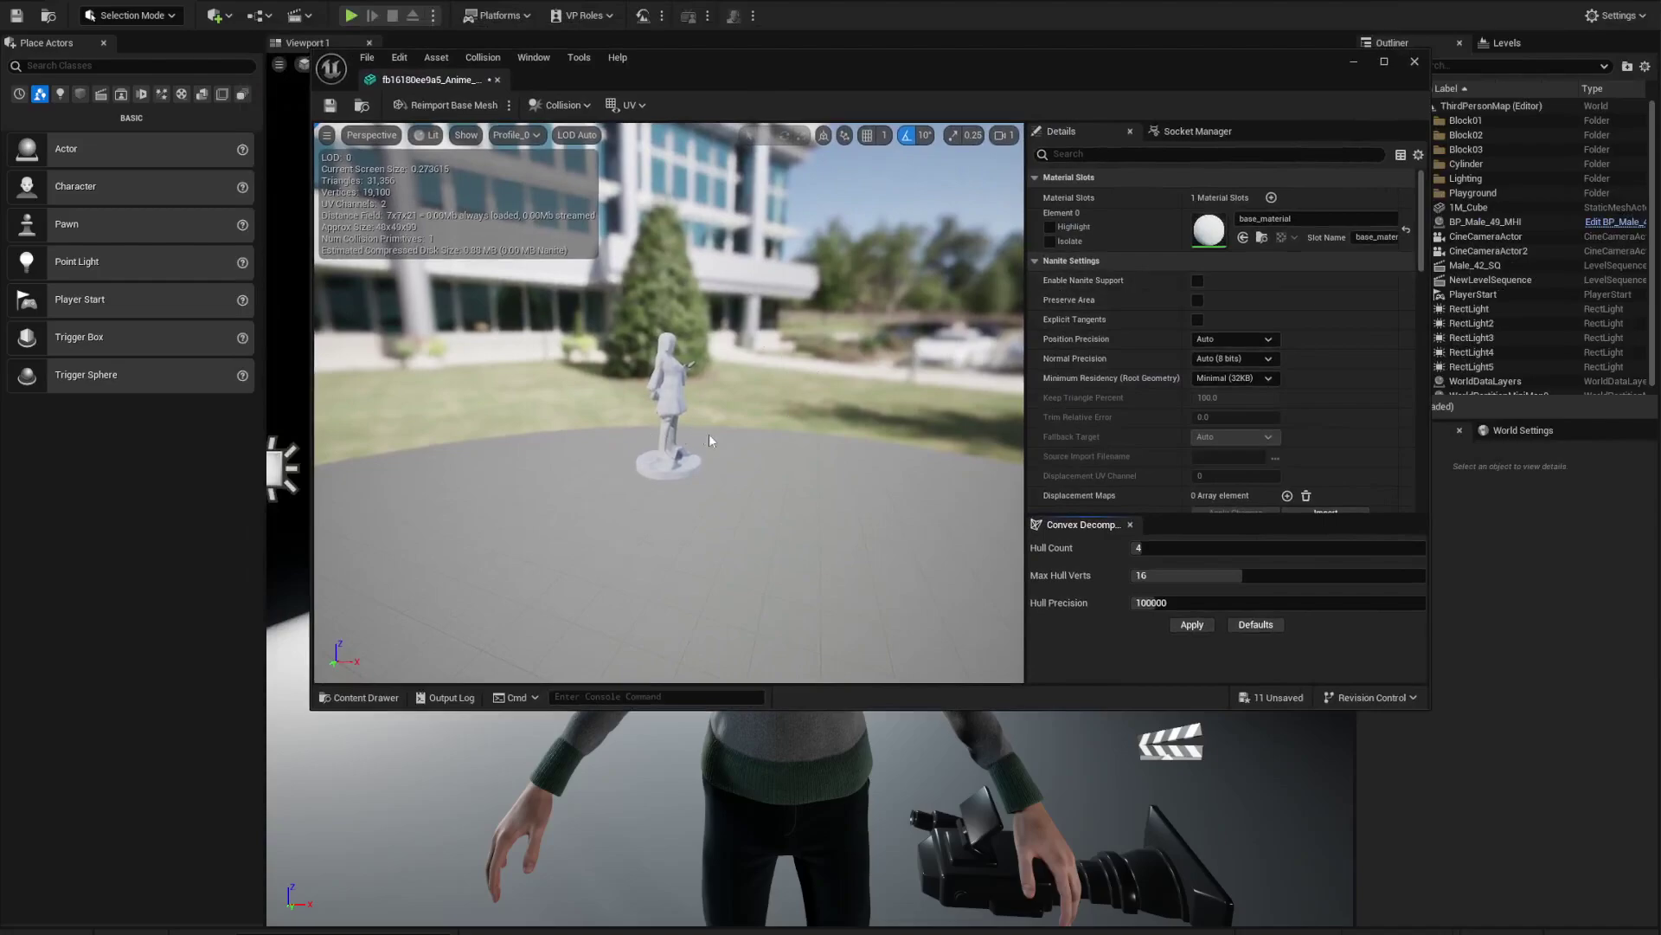
pyautogui.scroll(5, 709, 434)
pyautogui.scroll(-2, 702, 429)
pyautogui.keyDown('alt'); pyautogui.moveTo(703, 429); pyautogui.dragTo(619, 429); pyautogui.keyUp('alt')
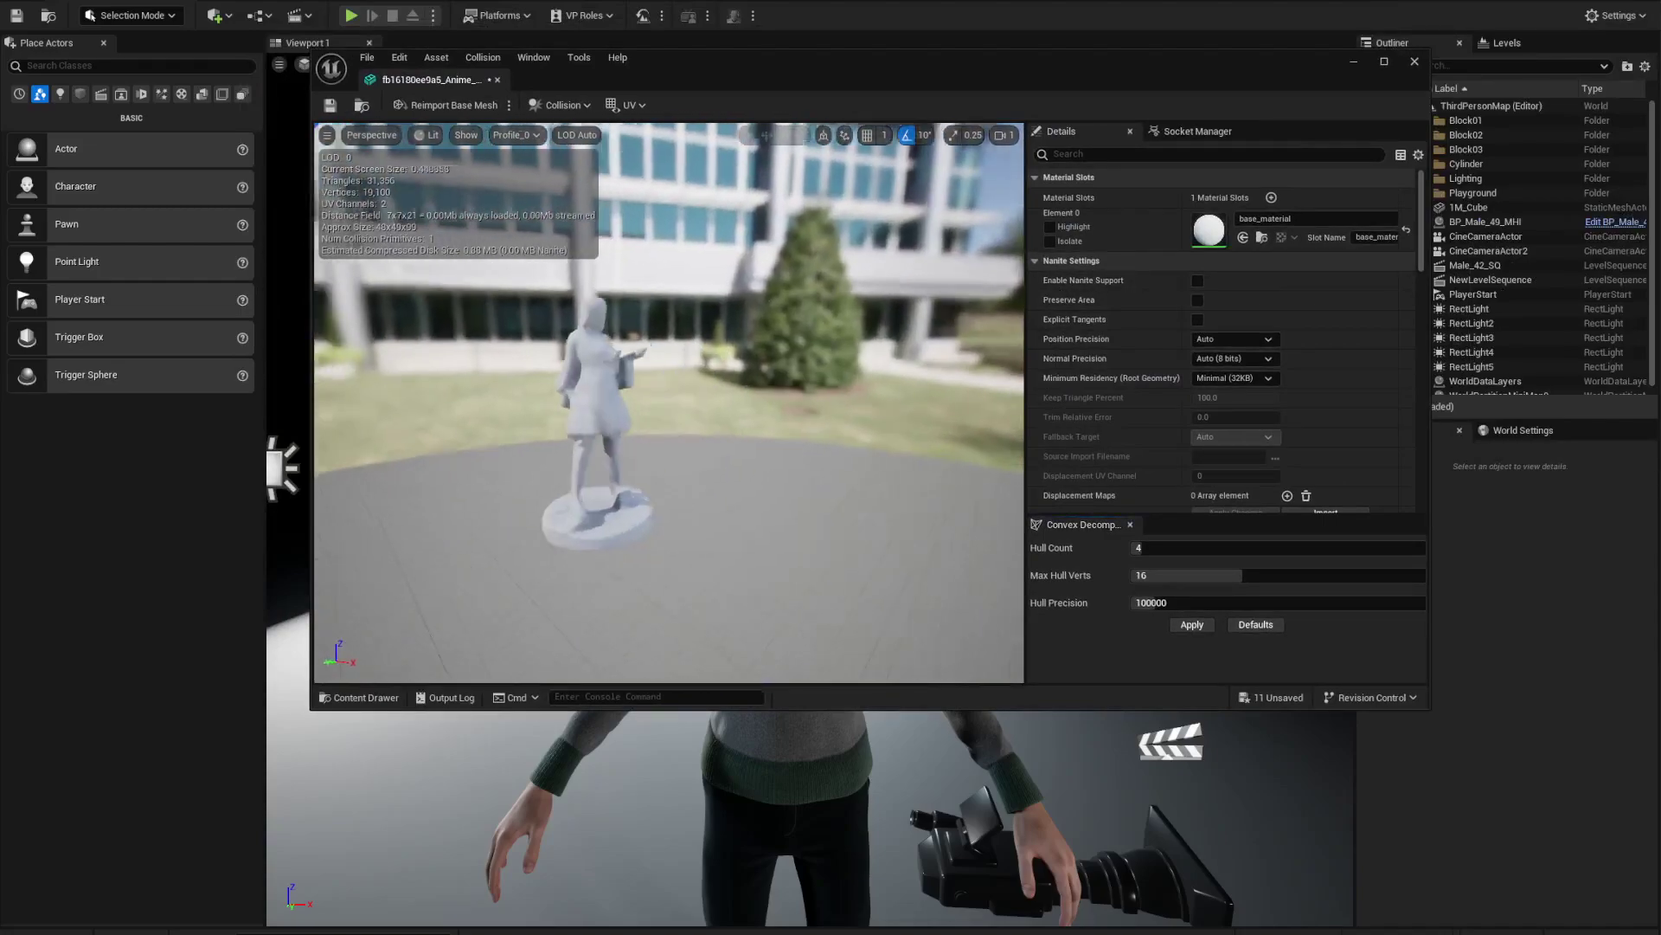
pyautogui.press('w')
pyautogui.moveTo(619, 428); pyautogui.dragTo(723, 424, button='right')
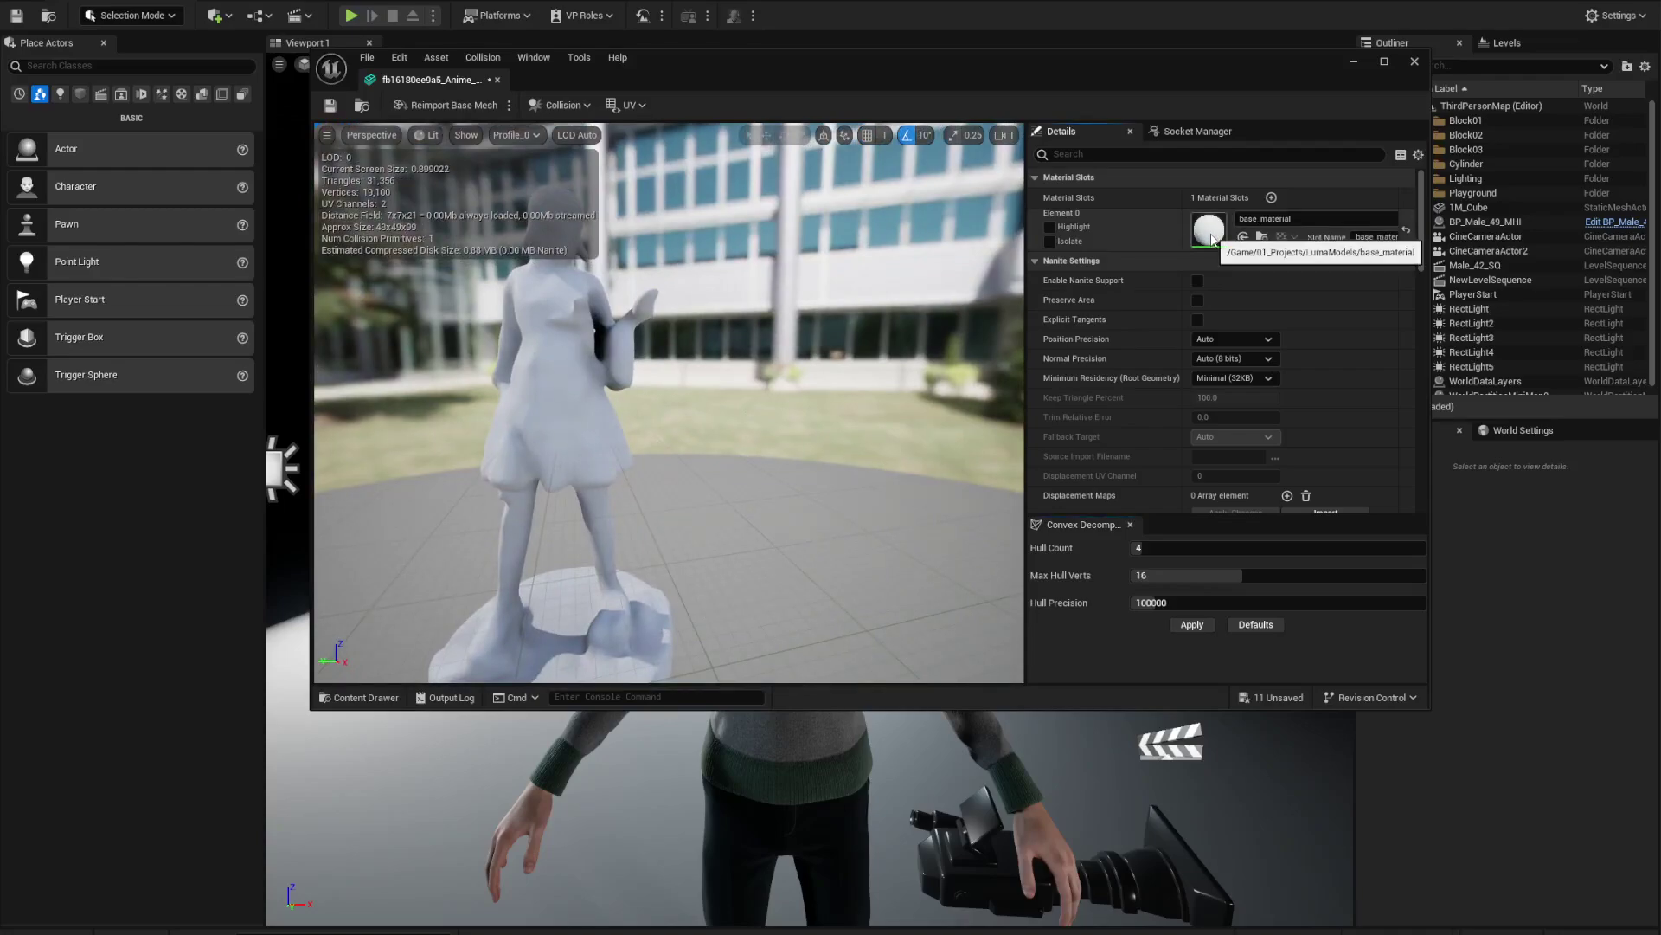
# Open the statue mesh's base_material and arrange its material graph alongside the LumaModels assets.
pyautogui.doubleClick(1210, 232)
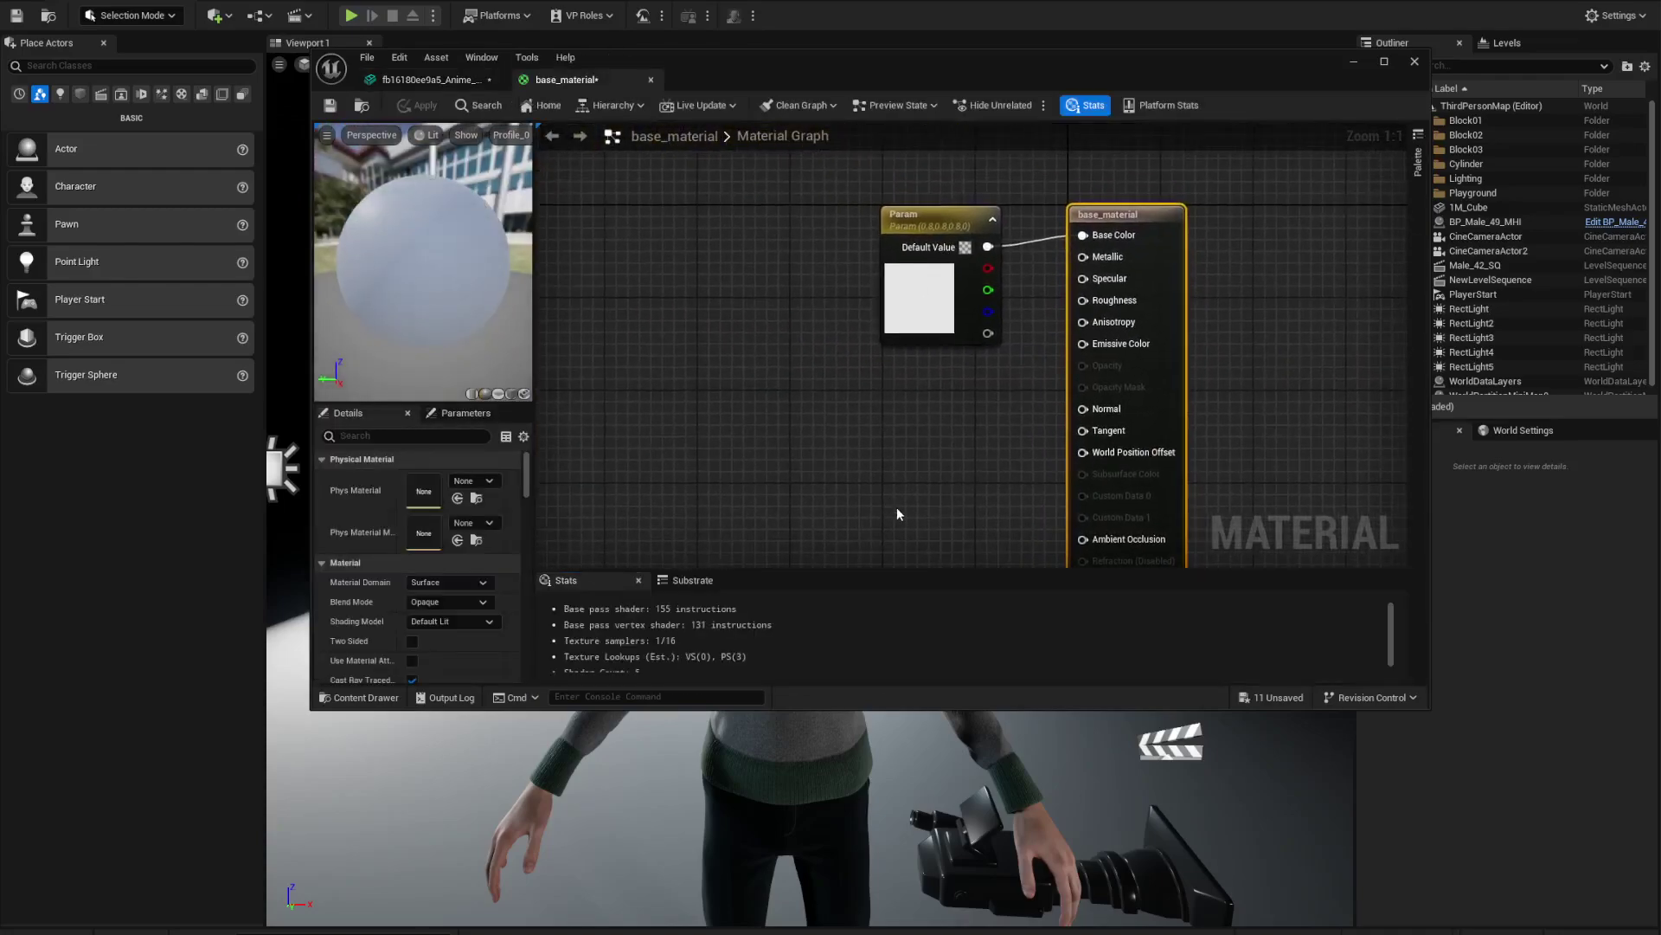
pyautogui.moveTo(910, 481); pyautogui.dragTo(893, 402, button='right')
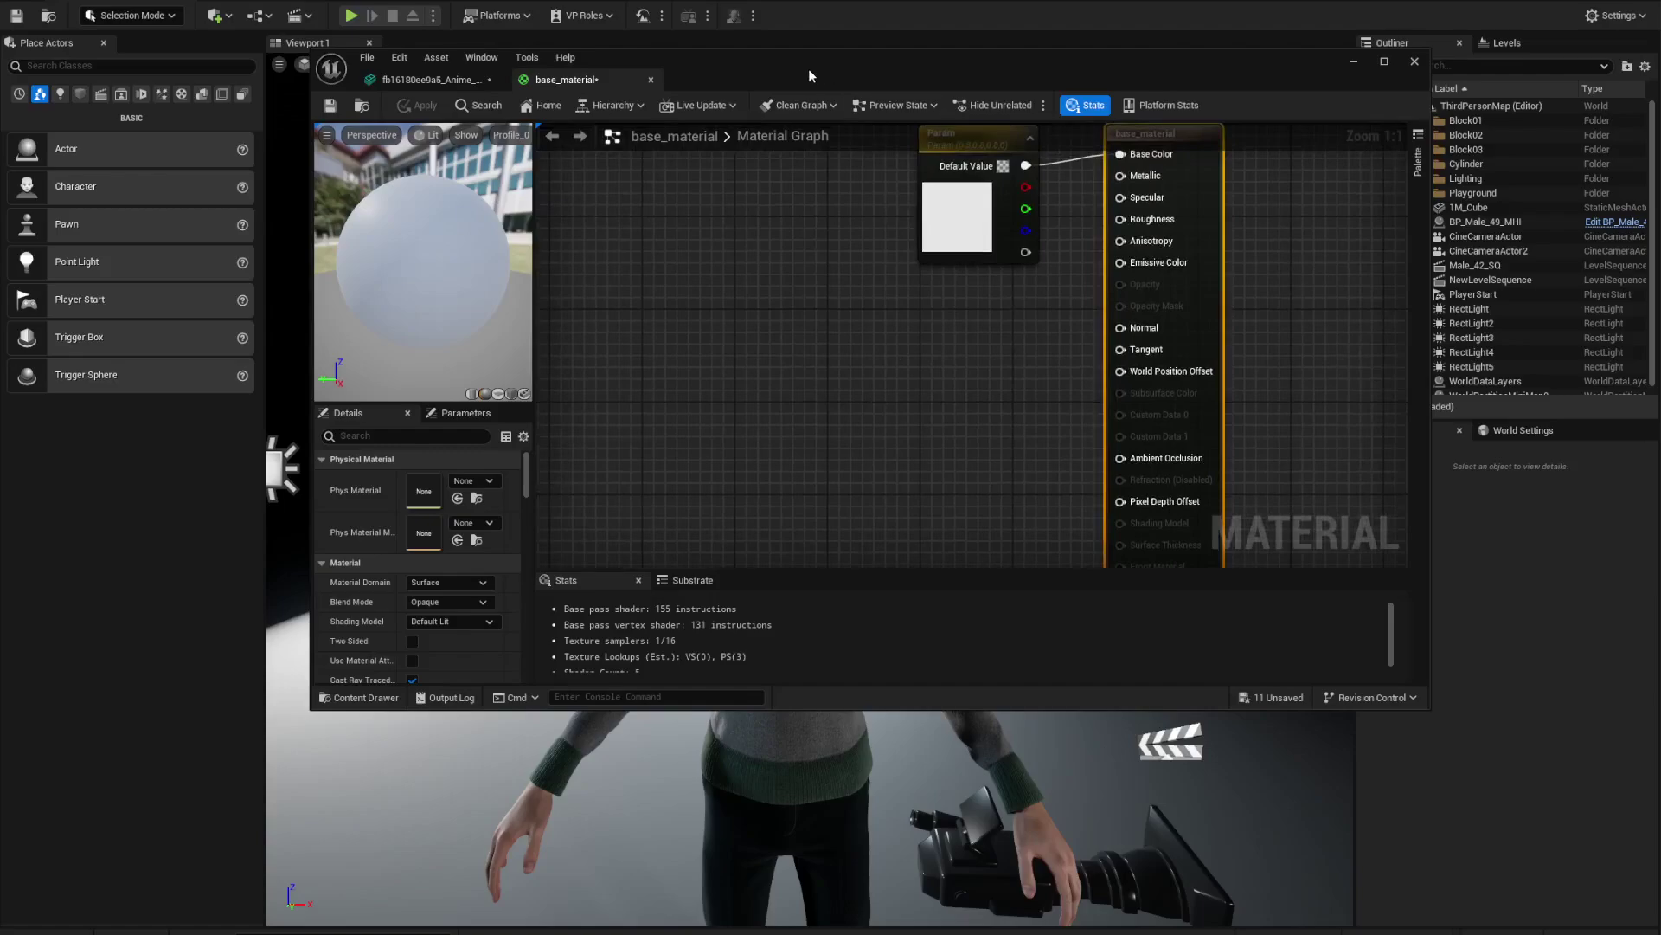
pyautogui.moveTo(809, 71); pyautogui.dragTo(827, 259)
pyautogui.moveTo(833, 115); pyautogui.dragTo(535, 17)
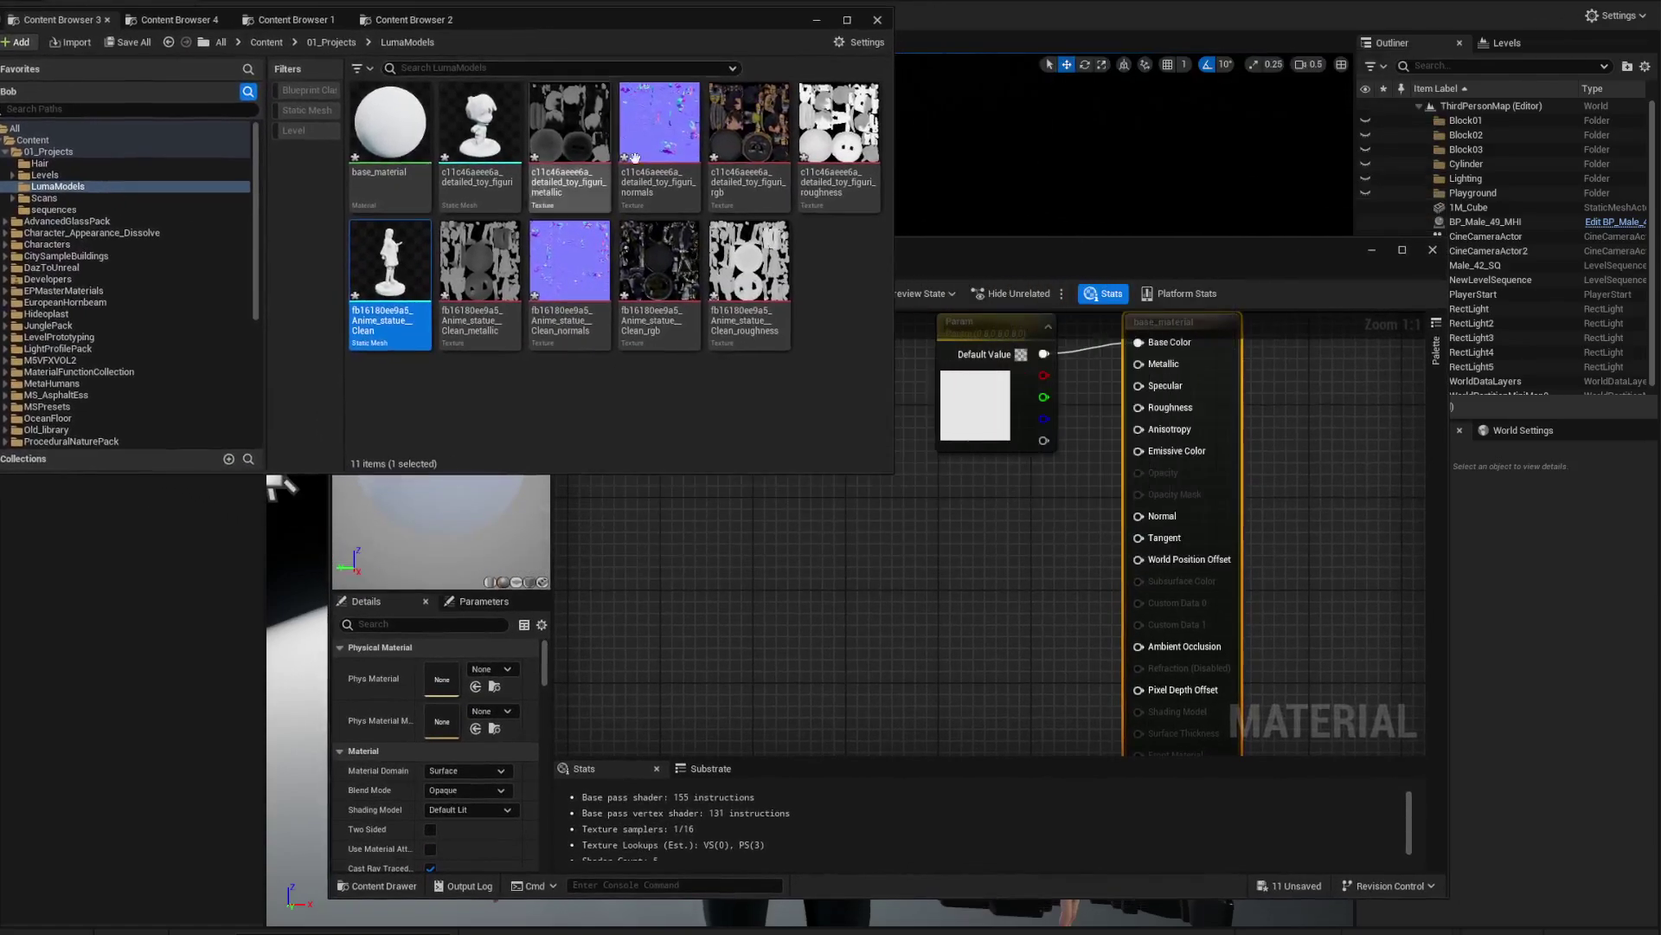
# Add the Anime_statue_Clean metallic, normals, rgb and roughness textures to the base_material graph as Texture Sample nodes.
pyautogui.click(475, 269)
pyautogui.moveTo(476, 268); pyautogui.dragTo(945, 506)
pyautogui.click(570, 282)
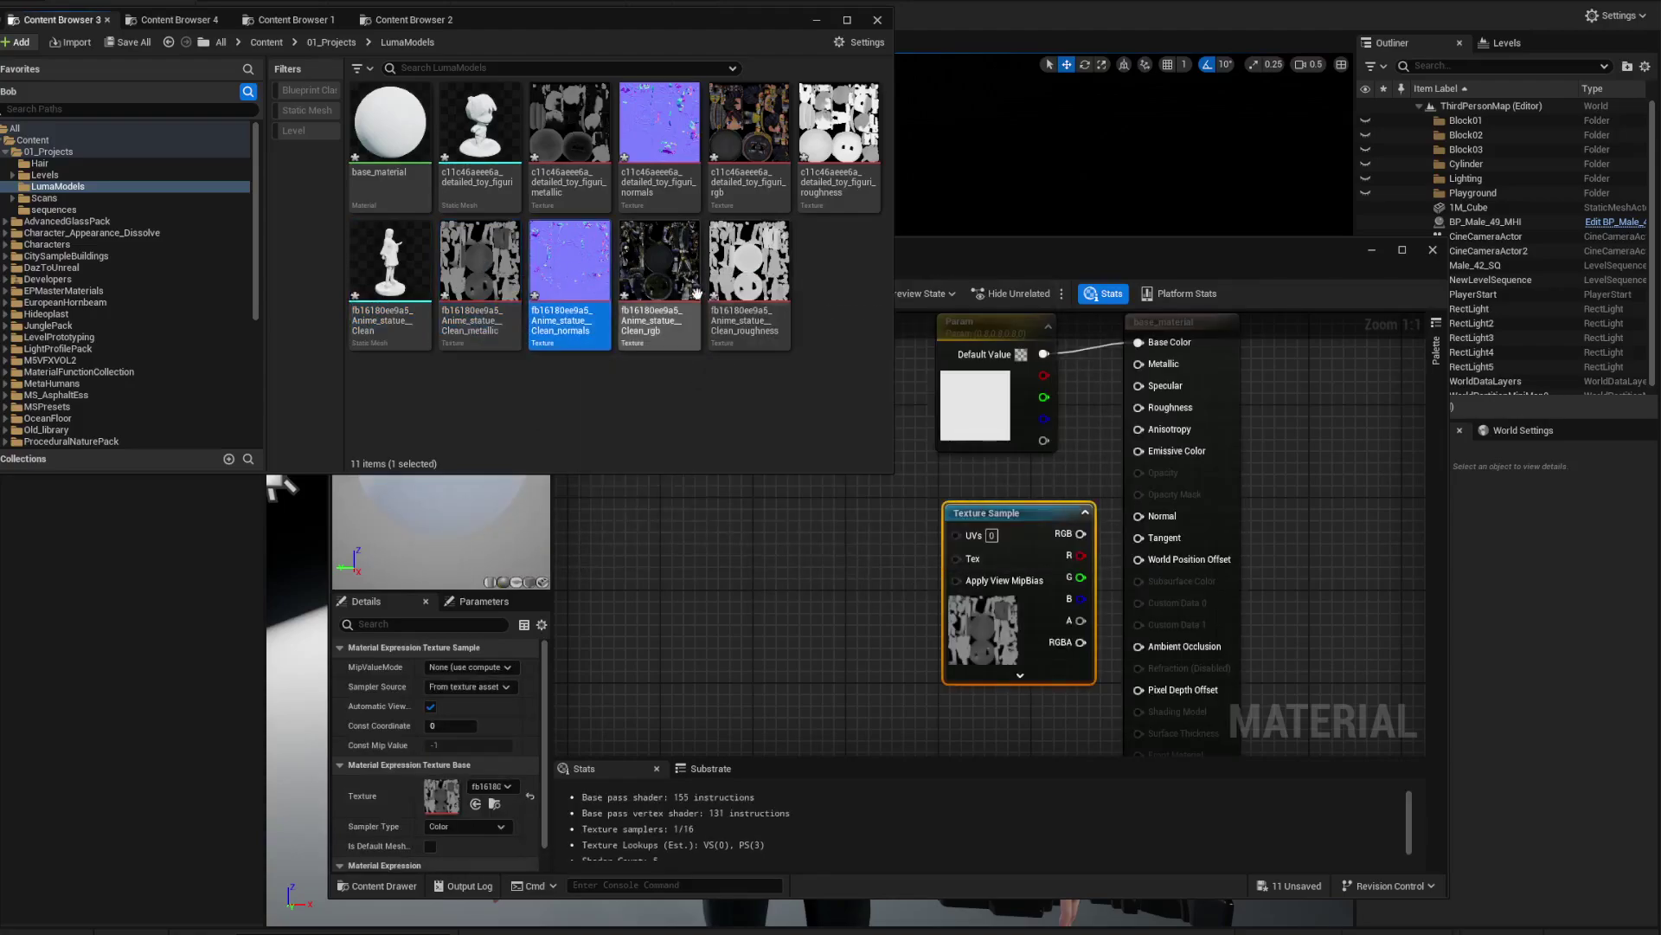
pyautogui.keyDown('ctrl'); pyautogui.click(679, 327); pyautogui.keyUp('ctrl')
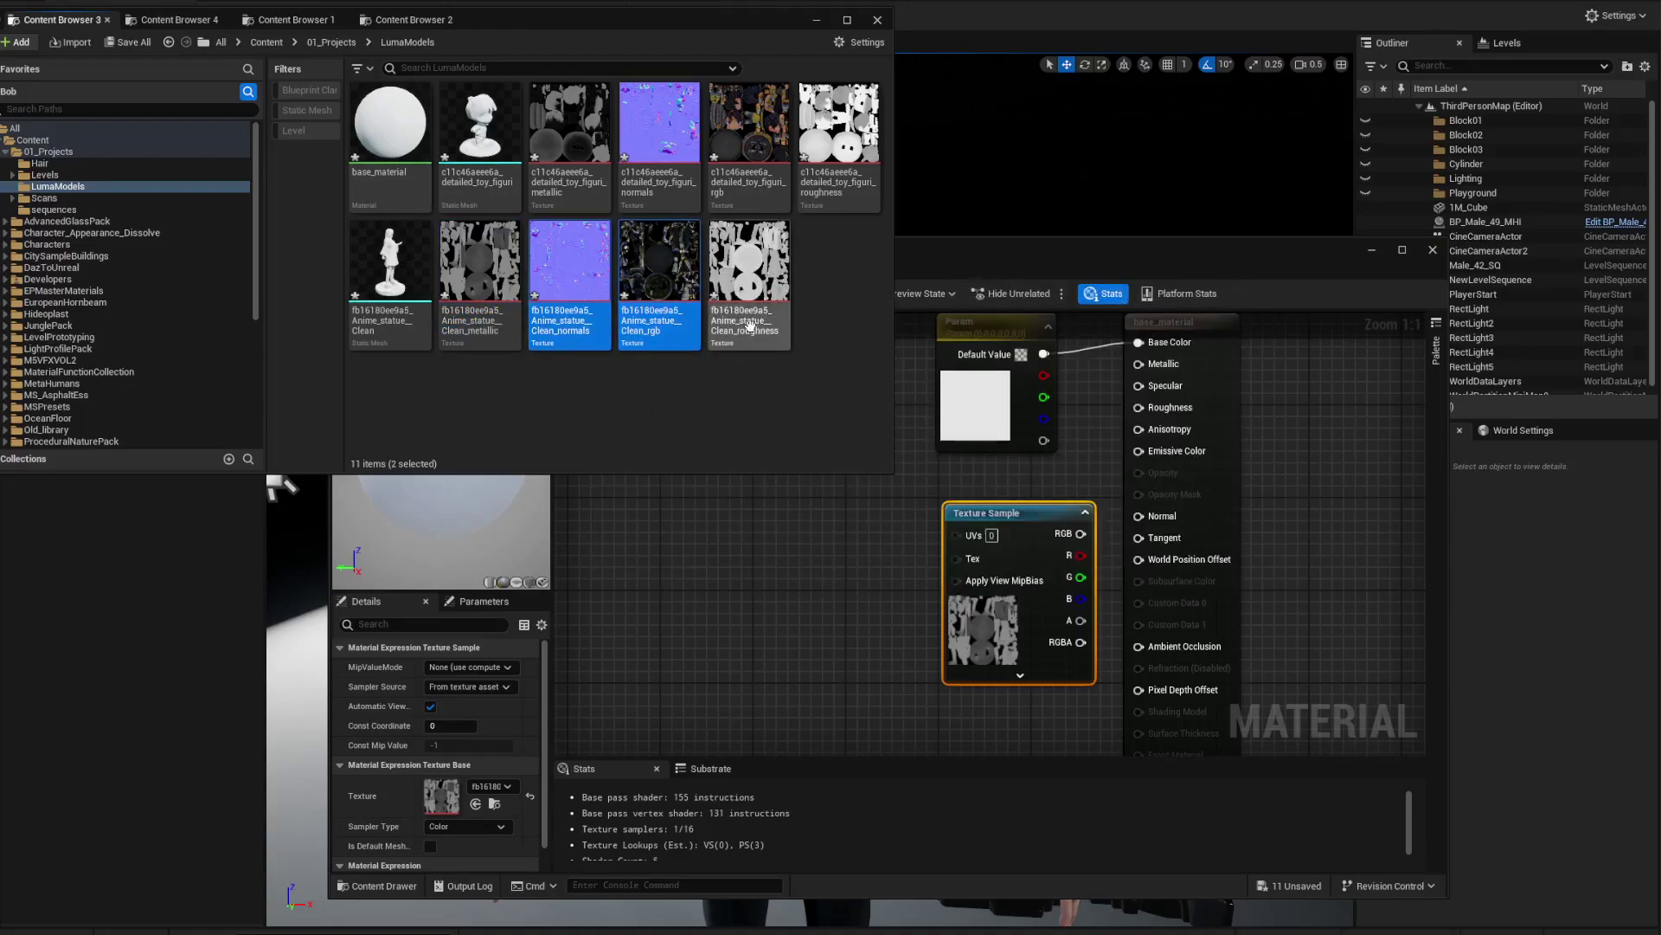
pyautogui.keyDown('ctrl'); pyautogui.click(761, 338); pyautogui.keyUp('ctrl')
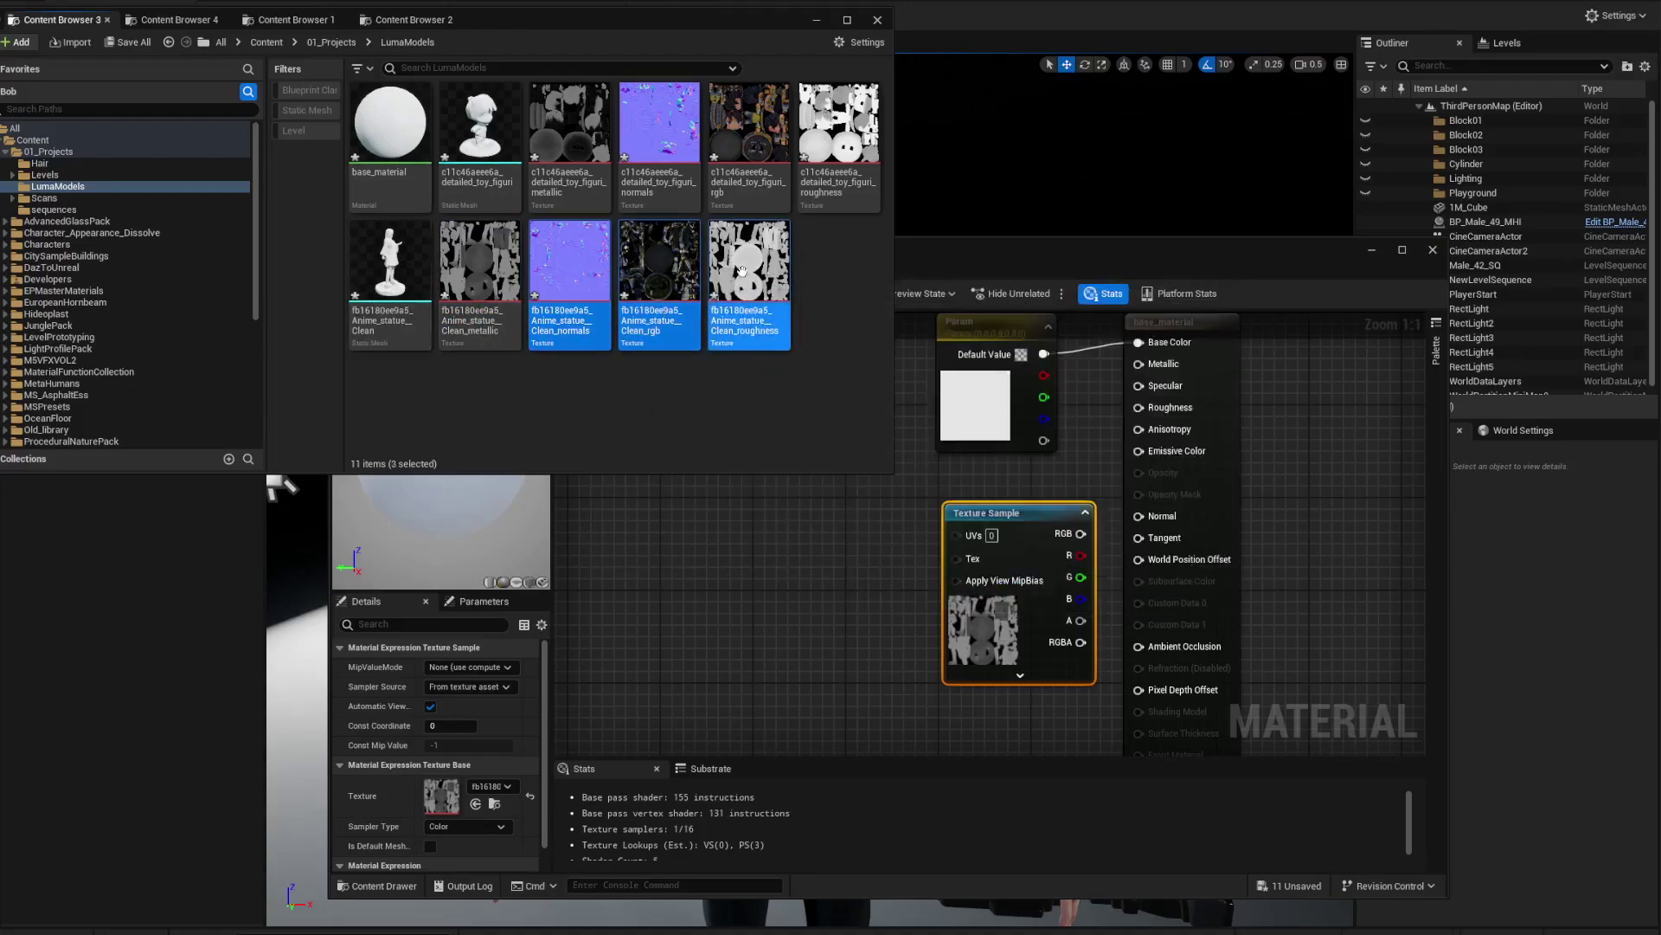
pyautogui.moveTo(741, 271); pyautogui.dragTo(865, 576)
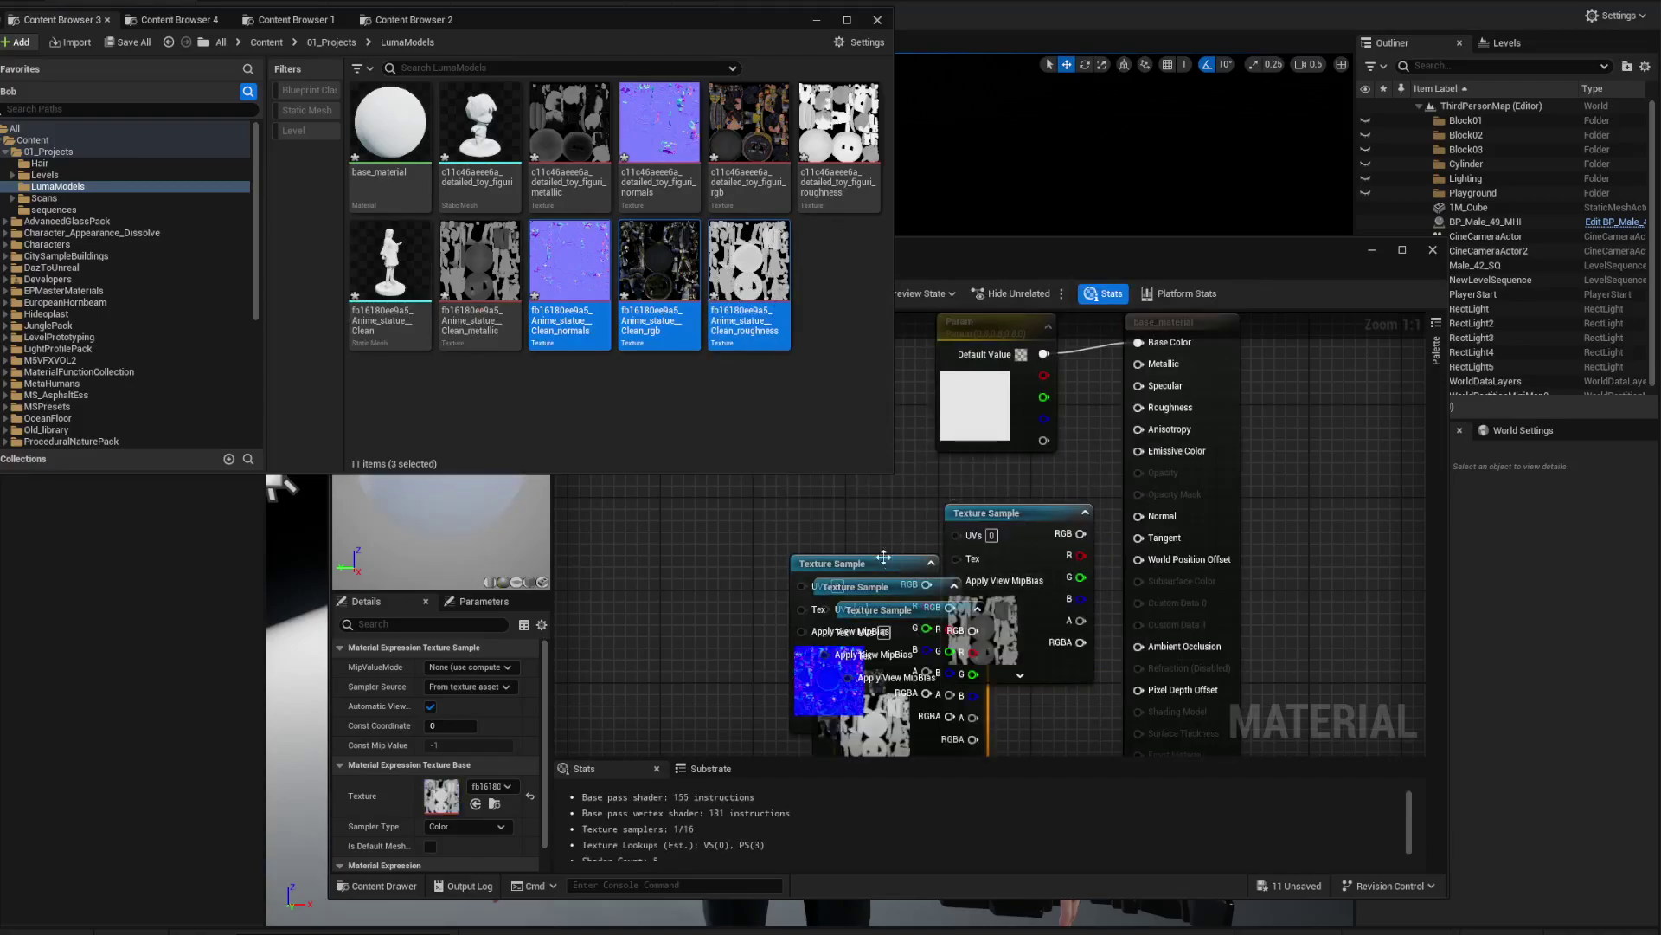
# Enlarge the material editor and spread the four overlapping Texture Sample nodes apart in the graph.
pyautogui.click(898, 457)
pyautogui.moveTo(1032, 256); pyautogui.dragTo(788, 17)
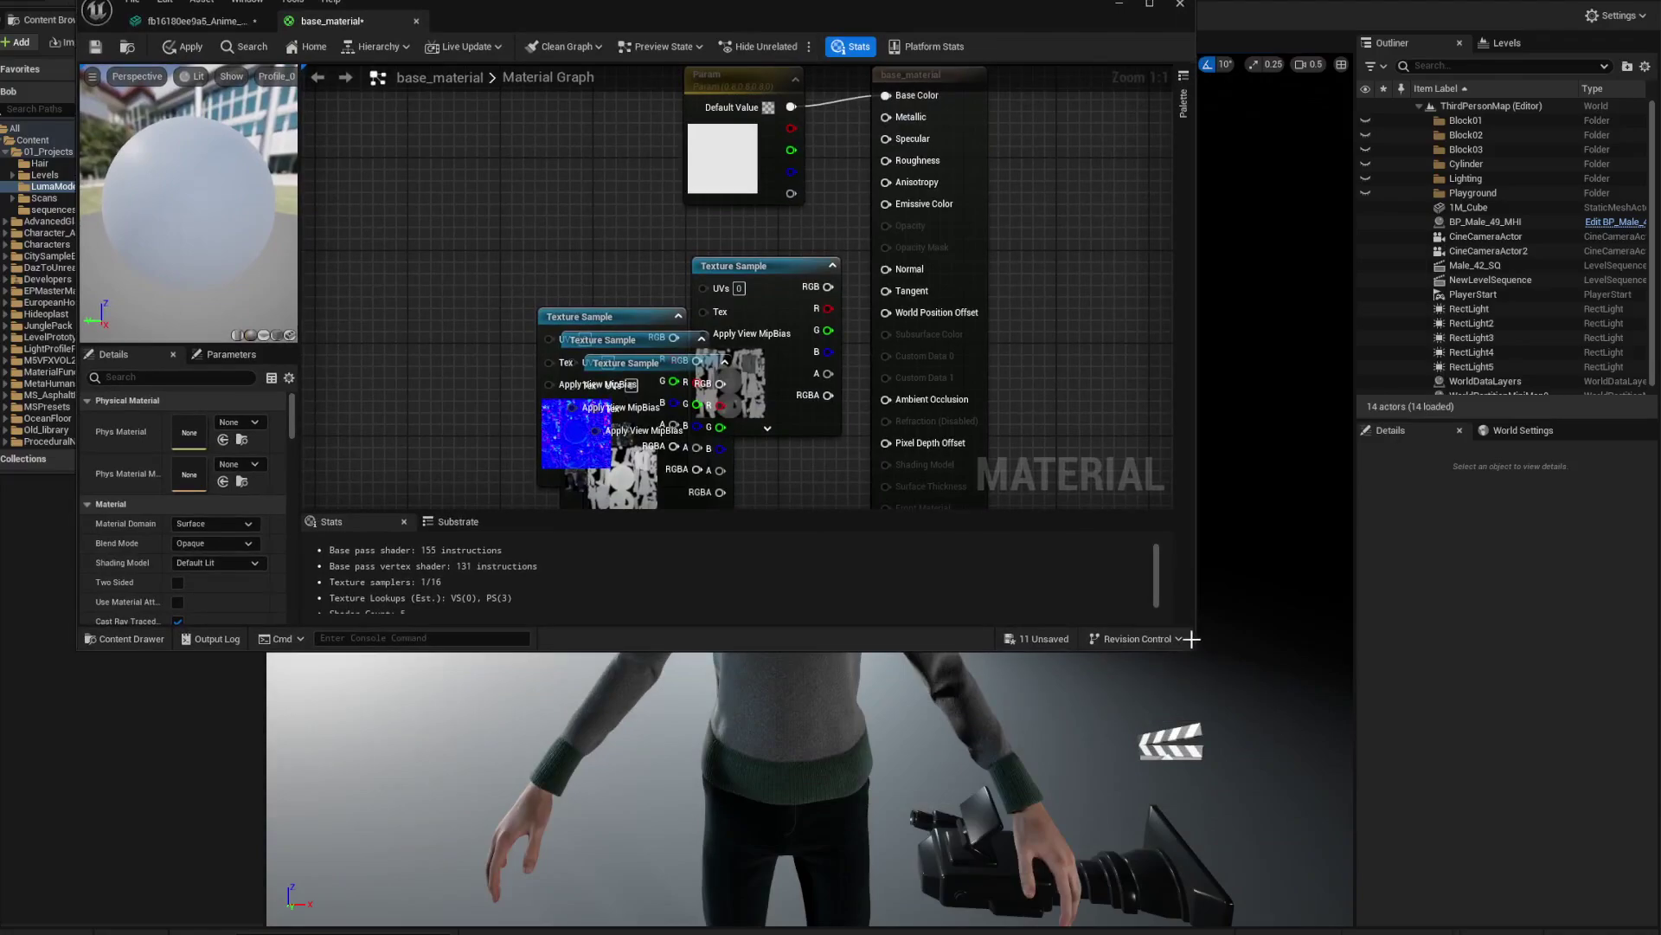
pyautogui.moveTo(1194, 647); pyautogui.dragTo(1459, 887)
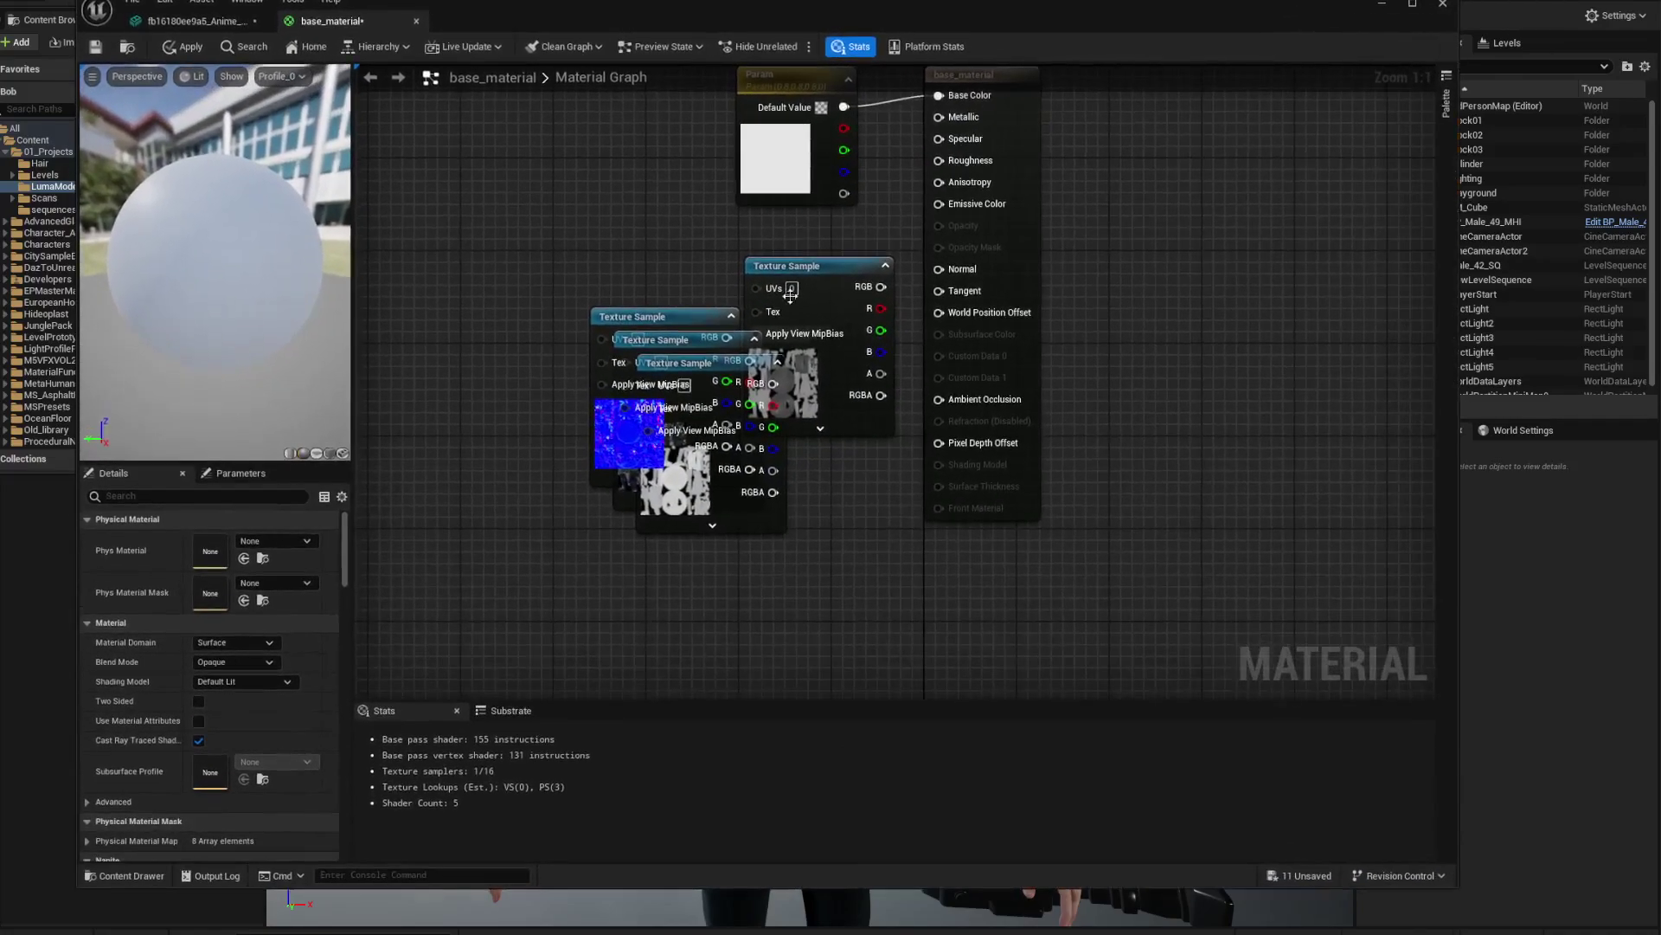
pyautogui.moveTo(824, 273); pyautogui.dragTo(552, 164)
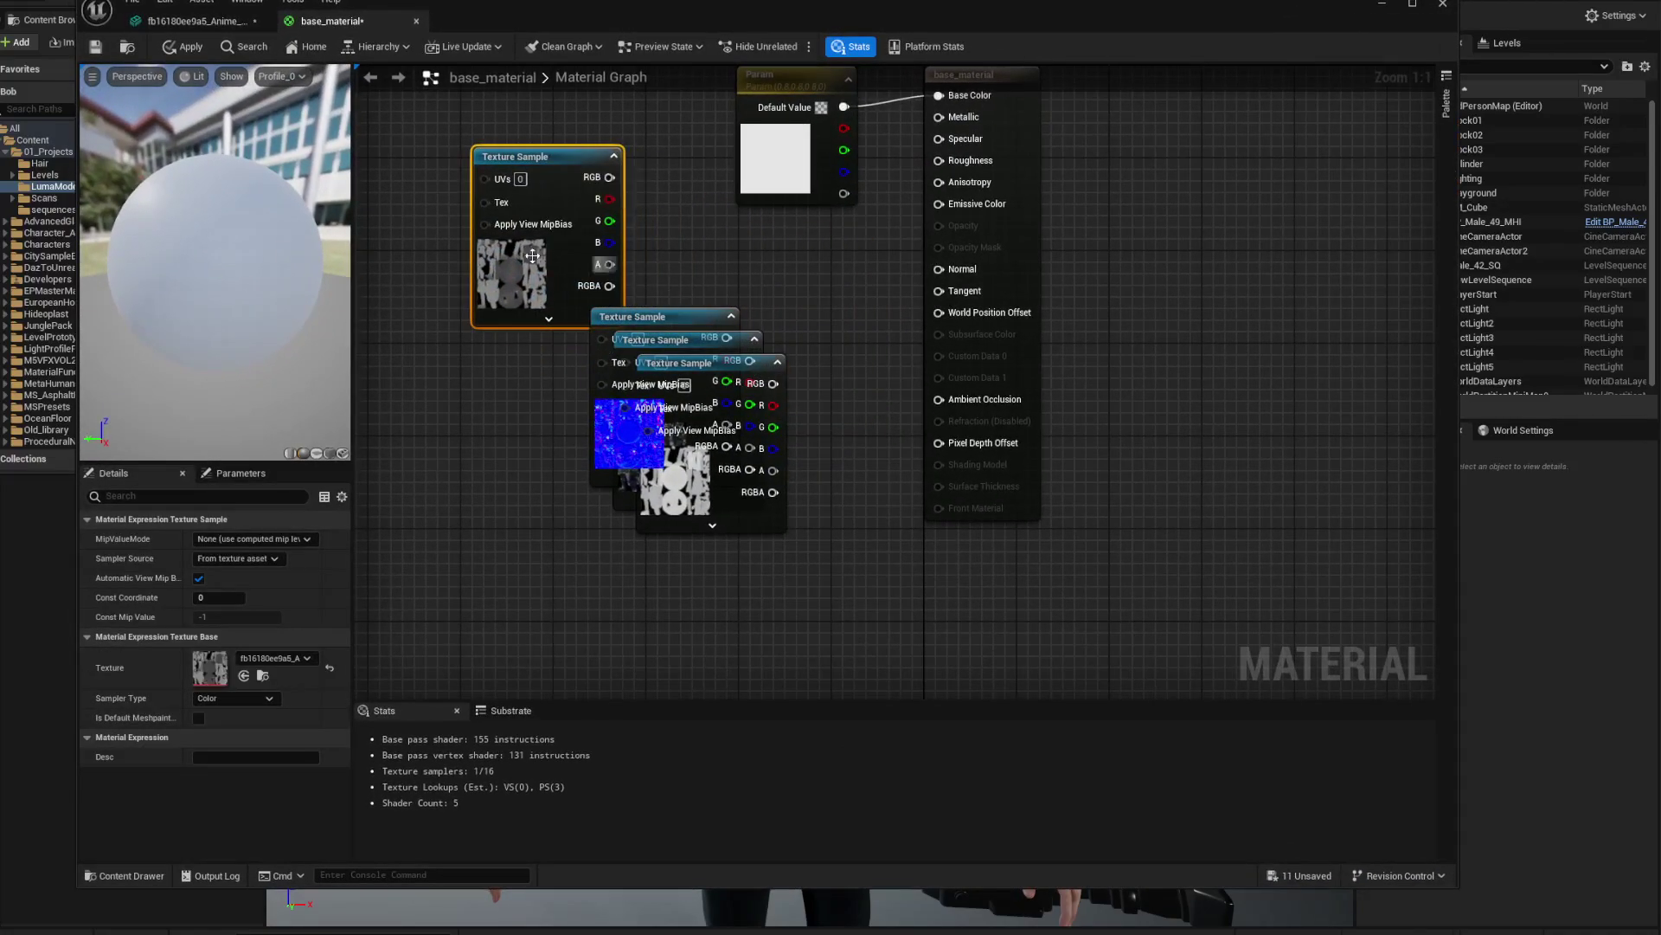
pyautogui.moveTo(666, 316); pyautogui.dragTo(454, 411)
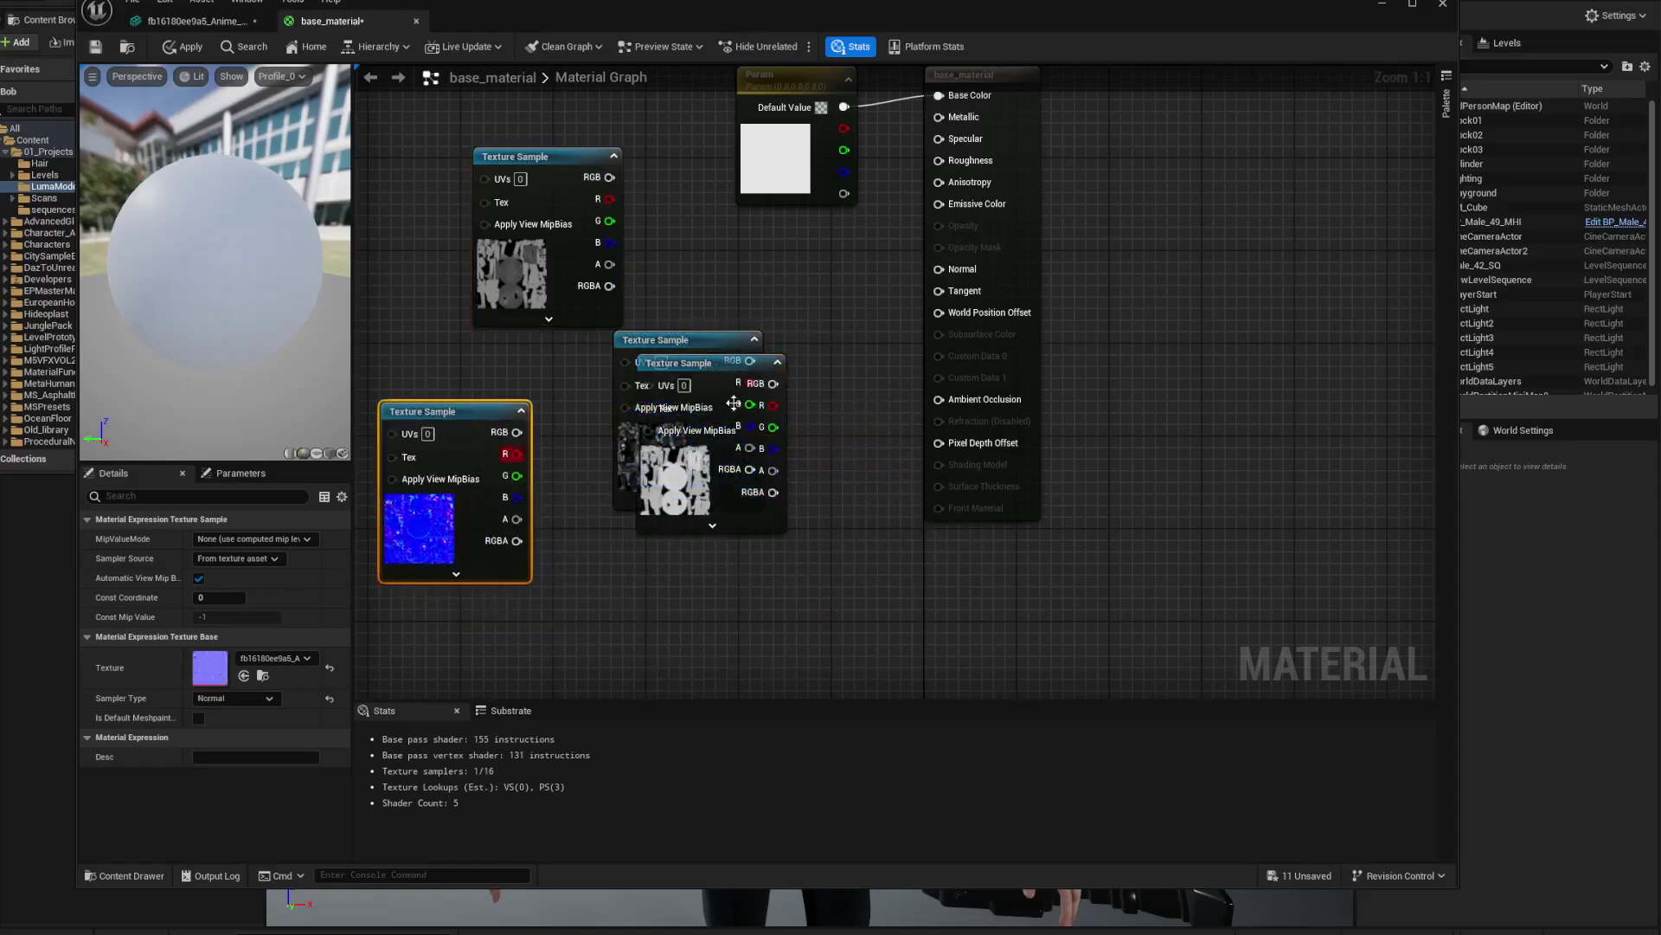
pyautogui.moveTo(708, 358); pyautogui.dragTo(833, 499)
pyautogui.moveTo(691, 339); pyautogui.dragTo(653, 209)
pyautogui.moveTo(785, 578); pyautogui.dragTo(810, 291, button='right')
pyautogui.moveTo(893, 506); pyautogui.dragTo(822, 460)
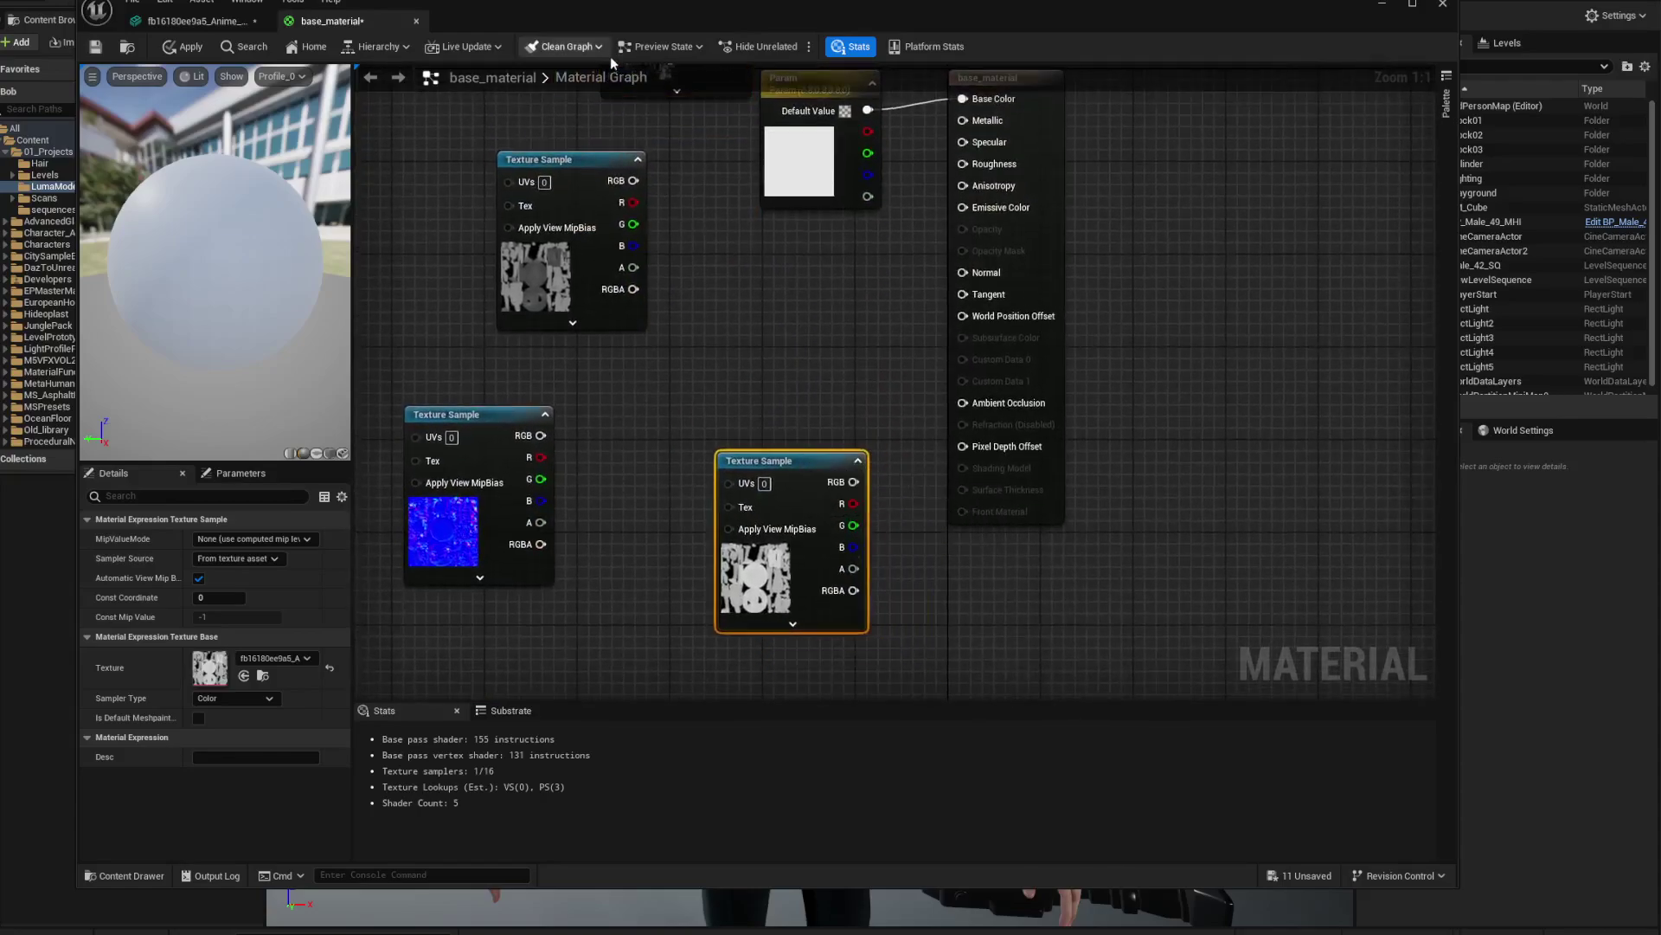
# Check the roughness texture file in File Explorer and connect the roughness sample's RGB output to the material's Roughness input.
pyautogui.hotkey('alt', 'Tab')
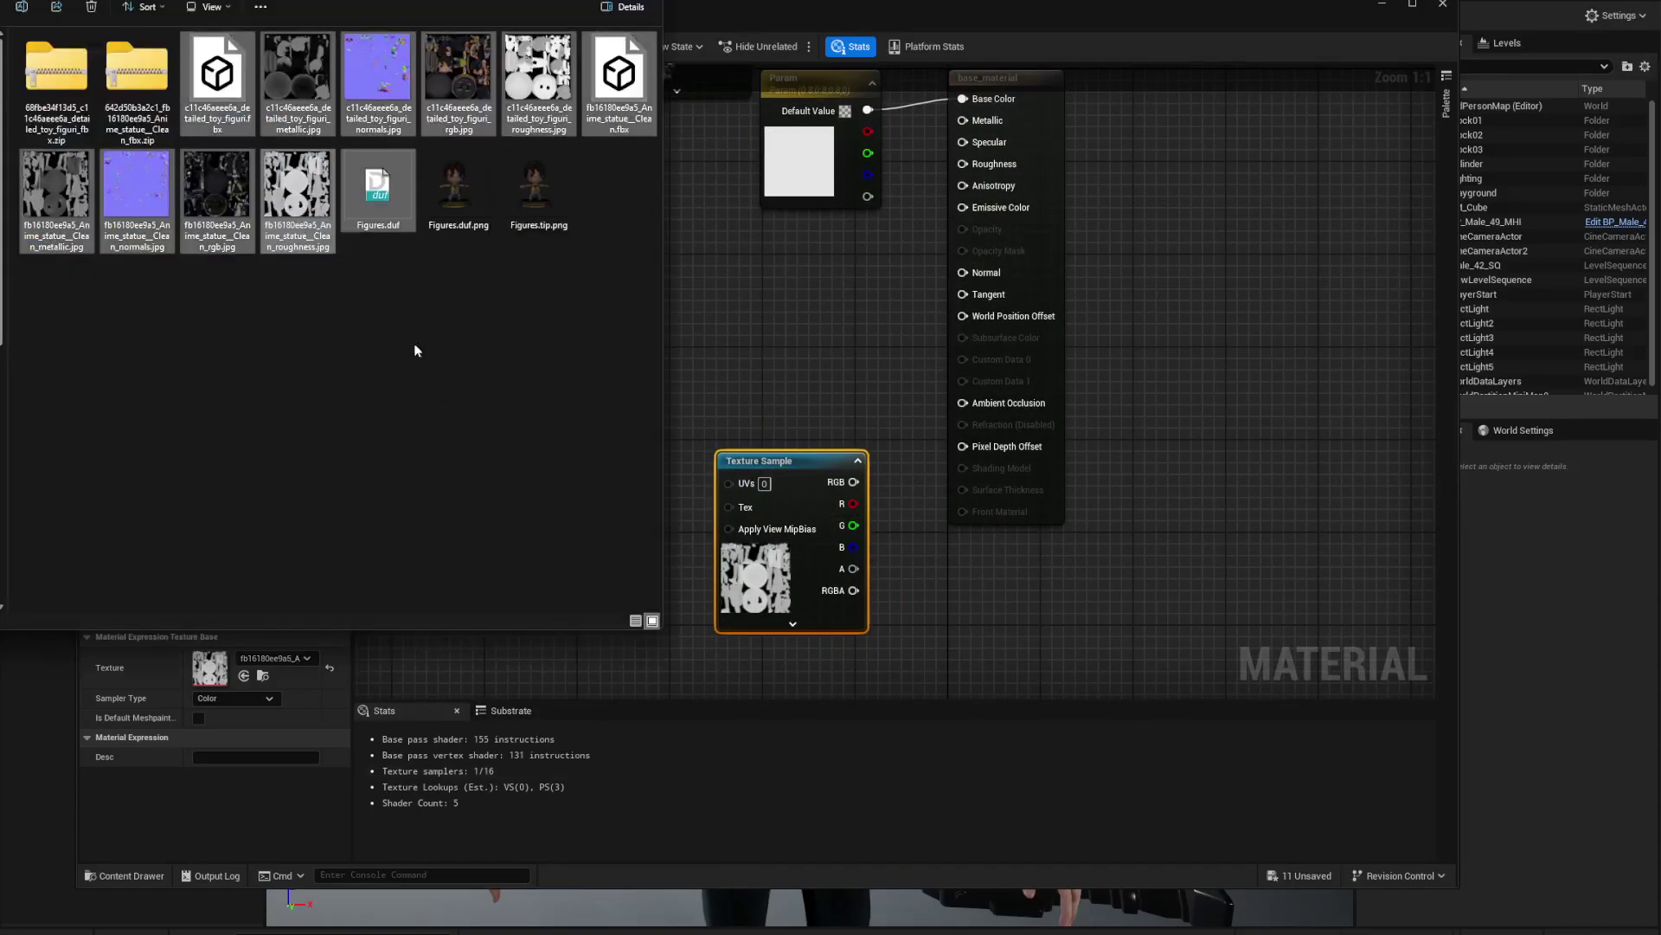
pyautogui.click(318, 317)
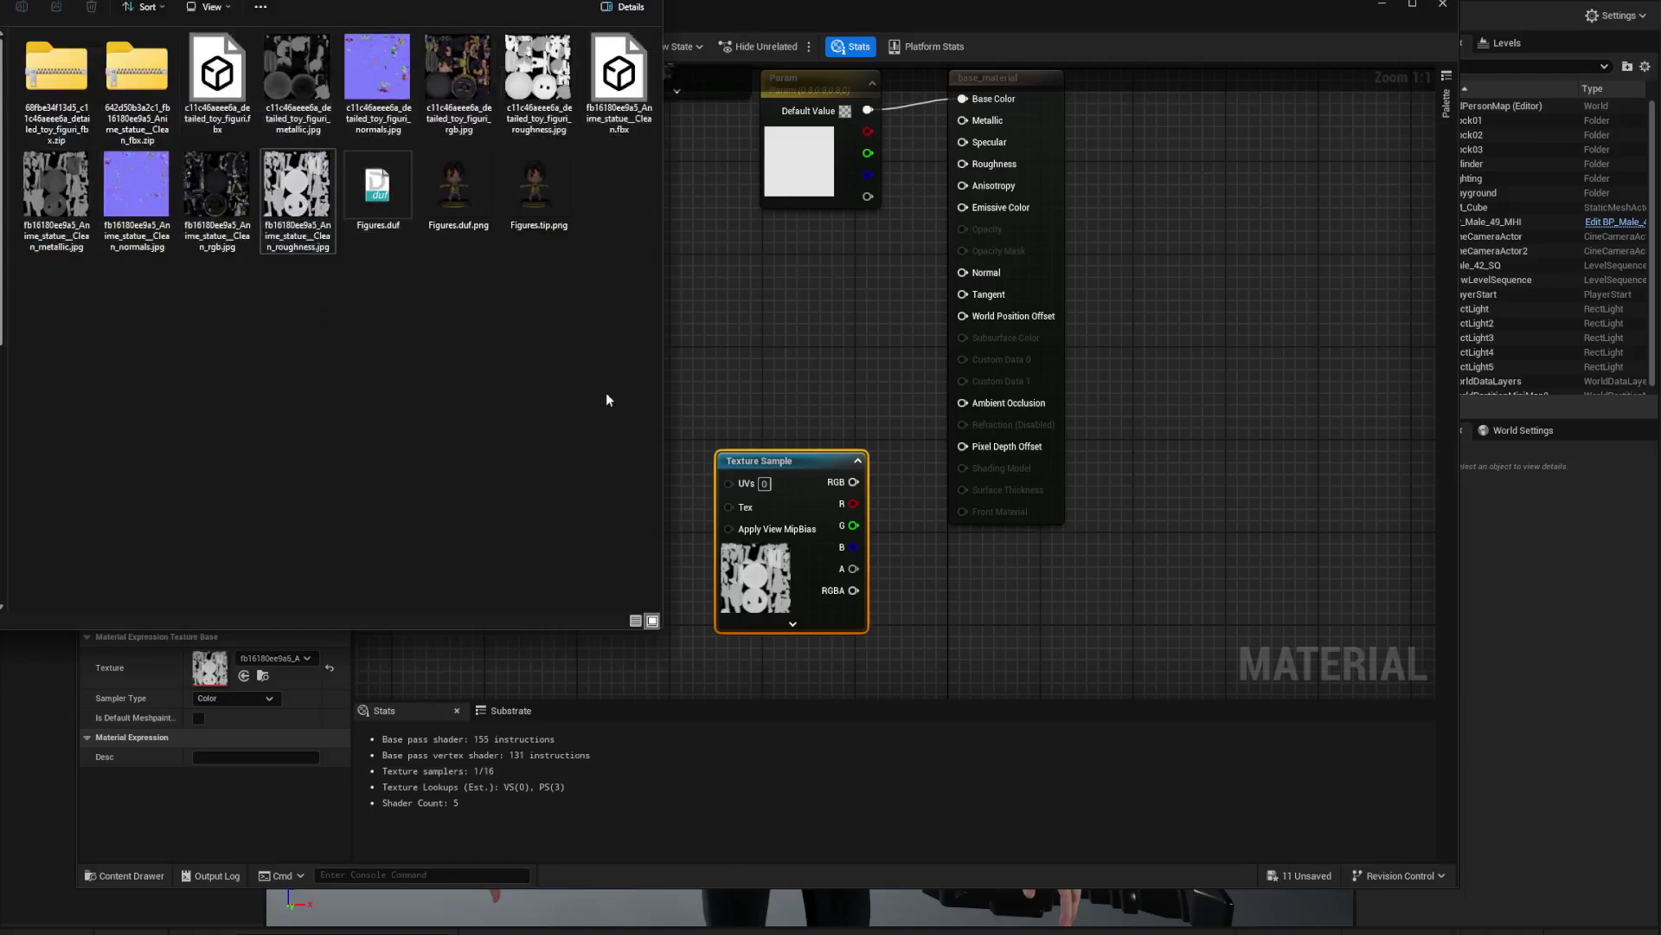
pyautogui.click(756, 567)
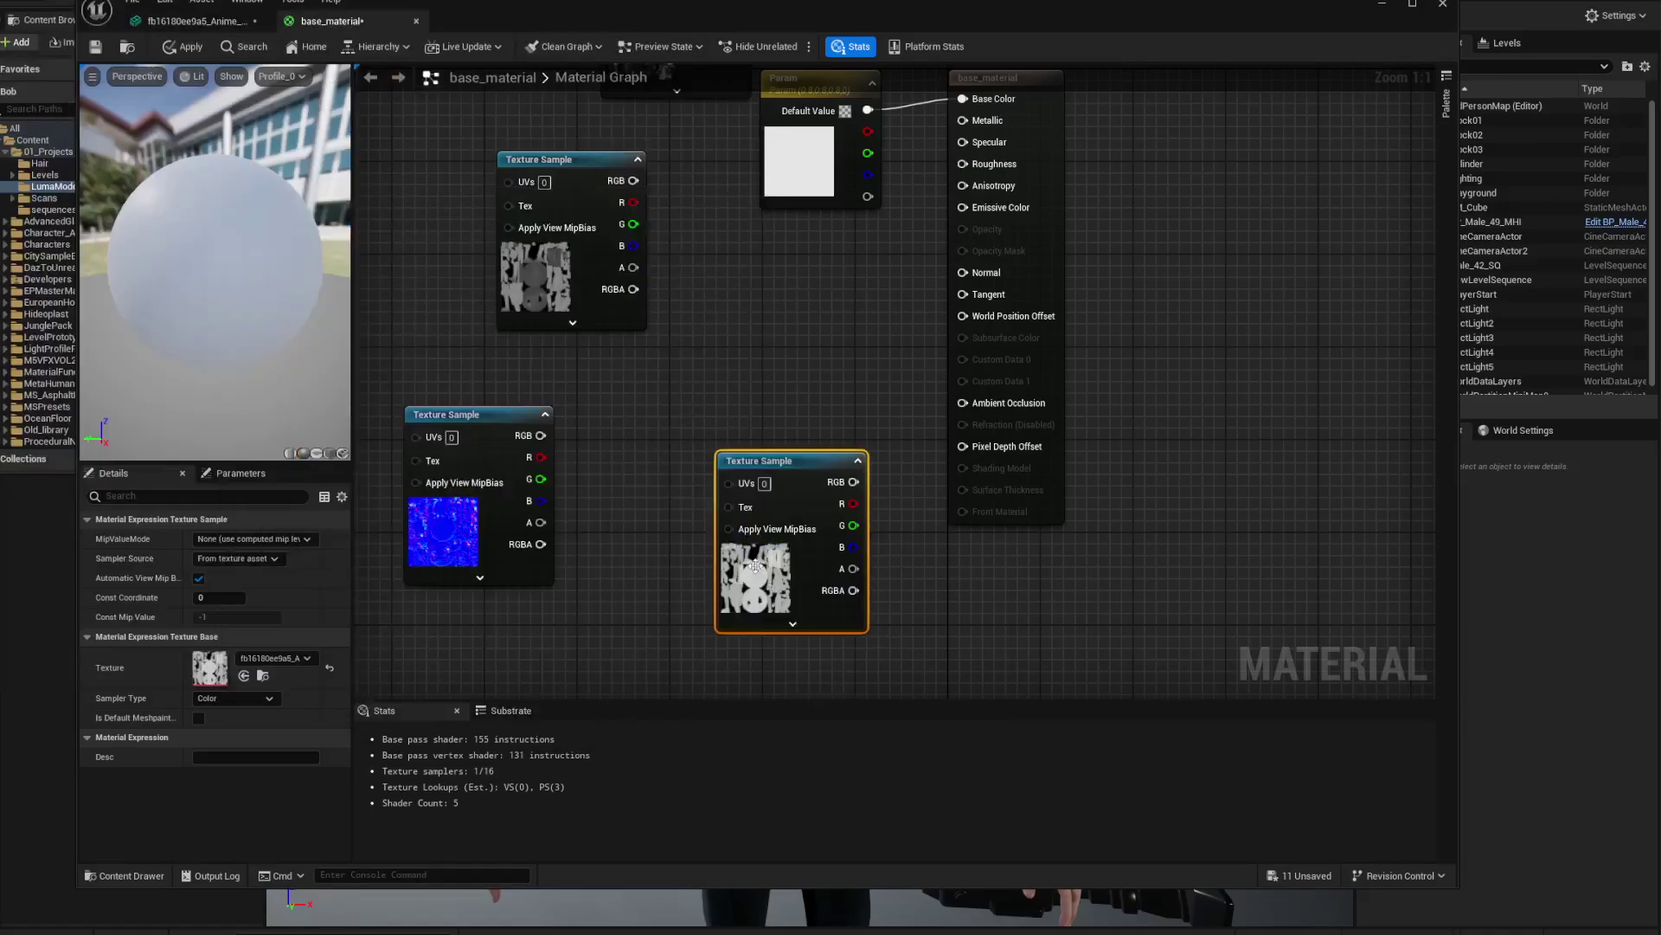
pyautogui.moveTo(845, 483); pyautogui.dragTo(960, 165)
# Connect the rgb texture sample's RGB output to Base Color and delete the Param colour node.
pyautogui.moveTo(680, 242); pyautogui.dragTo(655, 431, button='right')
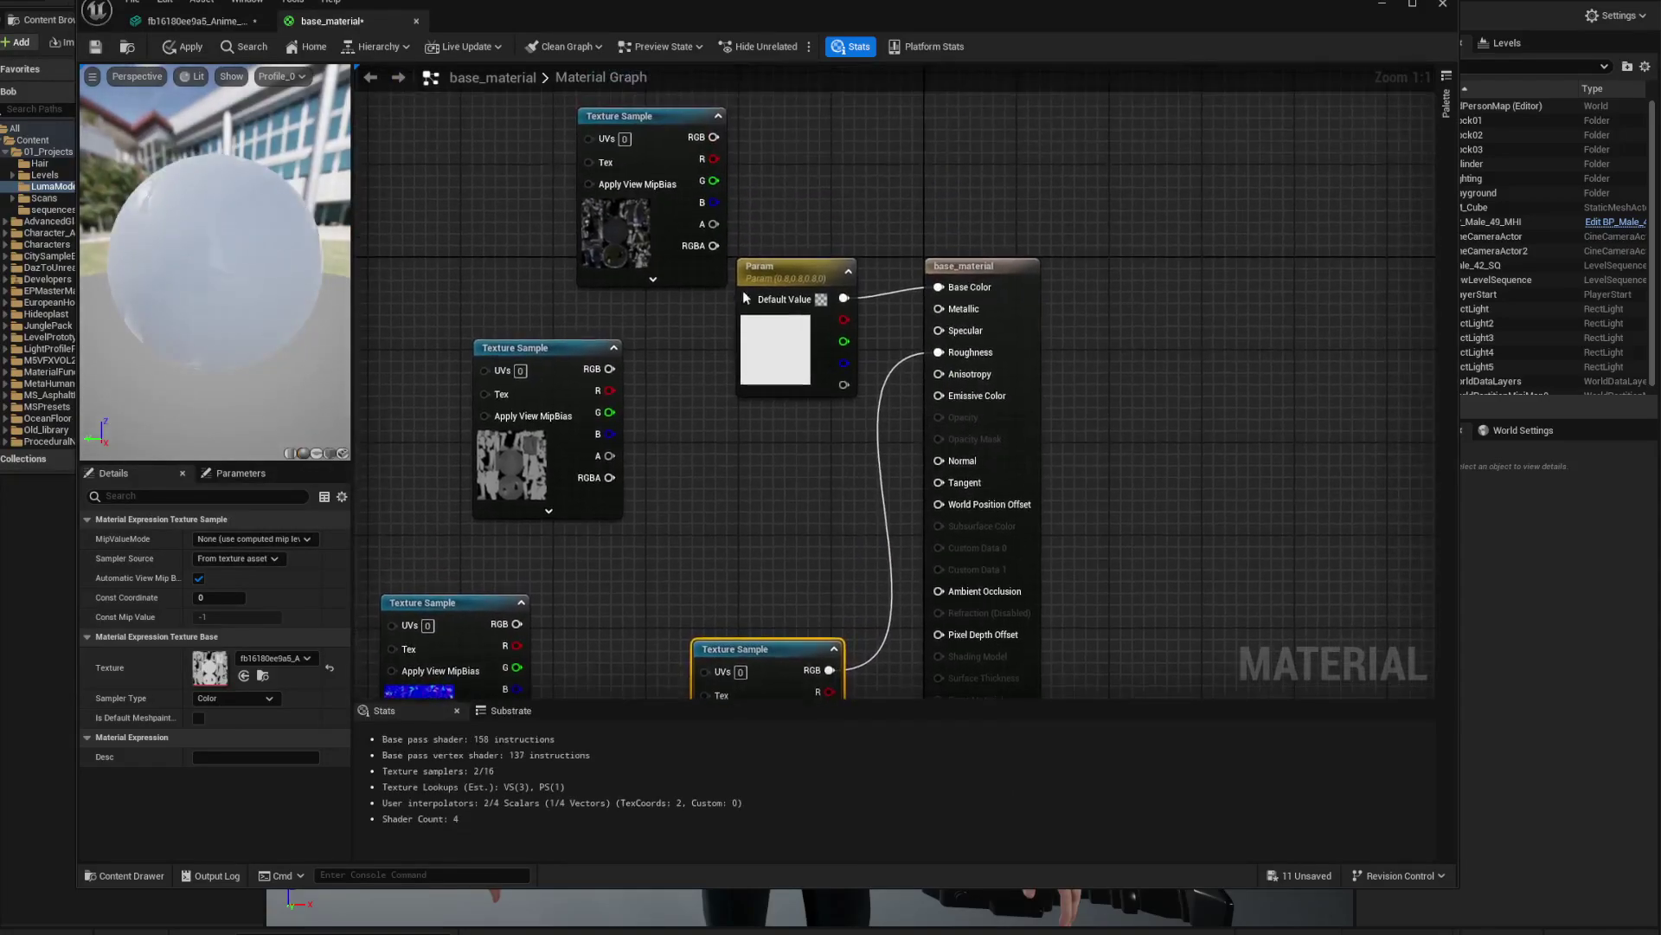
pyautogui.moveTo(713, 137); pyautogui.dragTo(938, 286)
pyautogui.click(786, 271)
pyautogui.press('Delete')
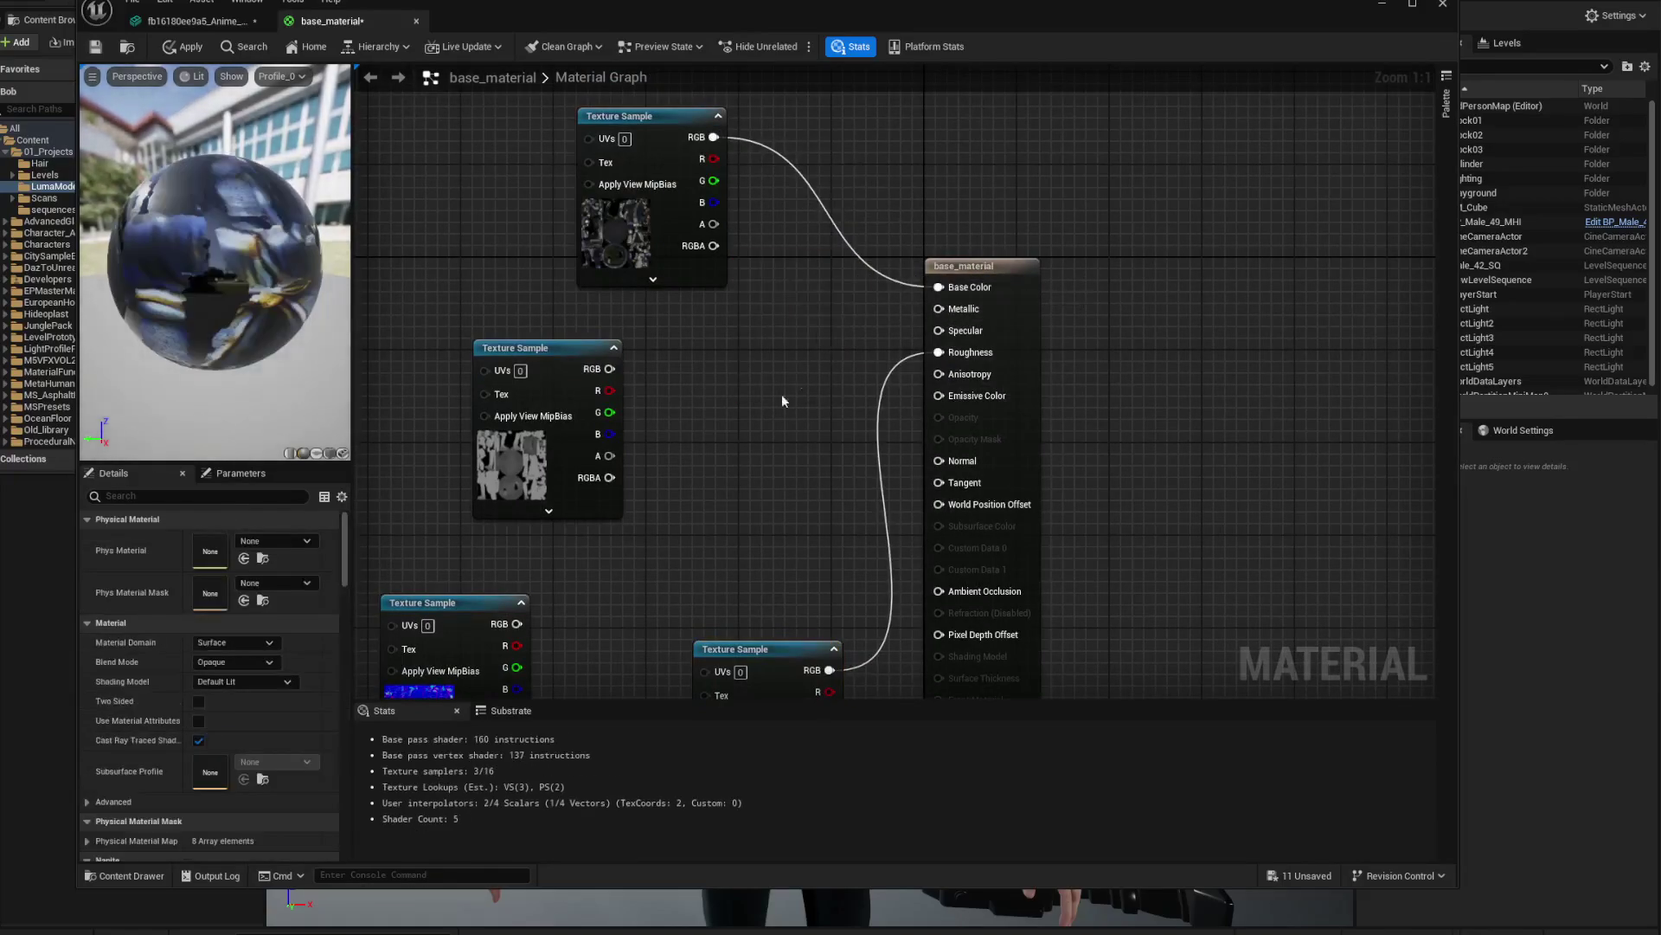
# Connect the metallic texture sample's RGB output to Metallic and the normals sample's RGB output to Normal.
pyautogui.moveTo(558, 360); pyautogui.dragTo(683, 384)
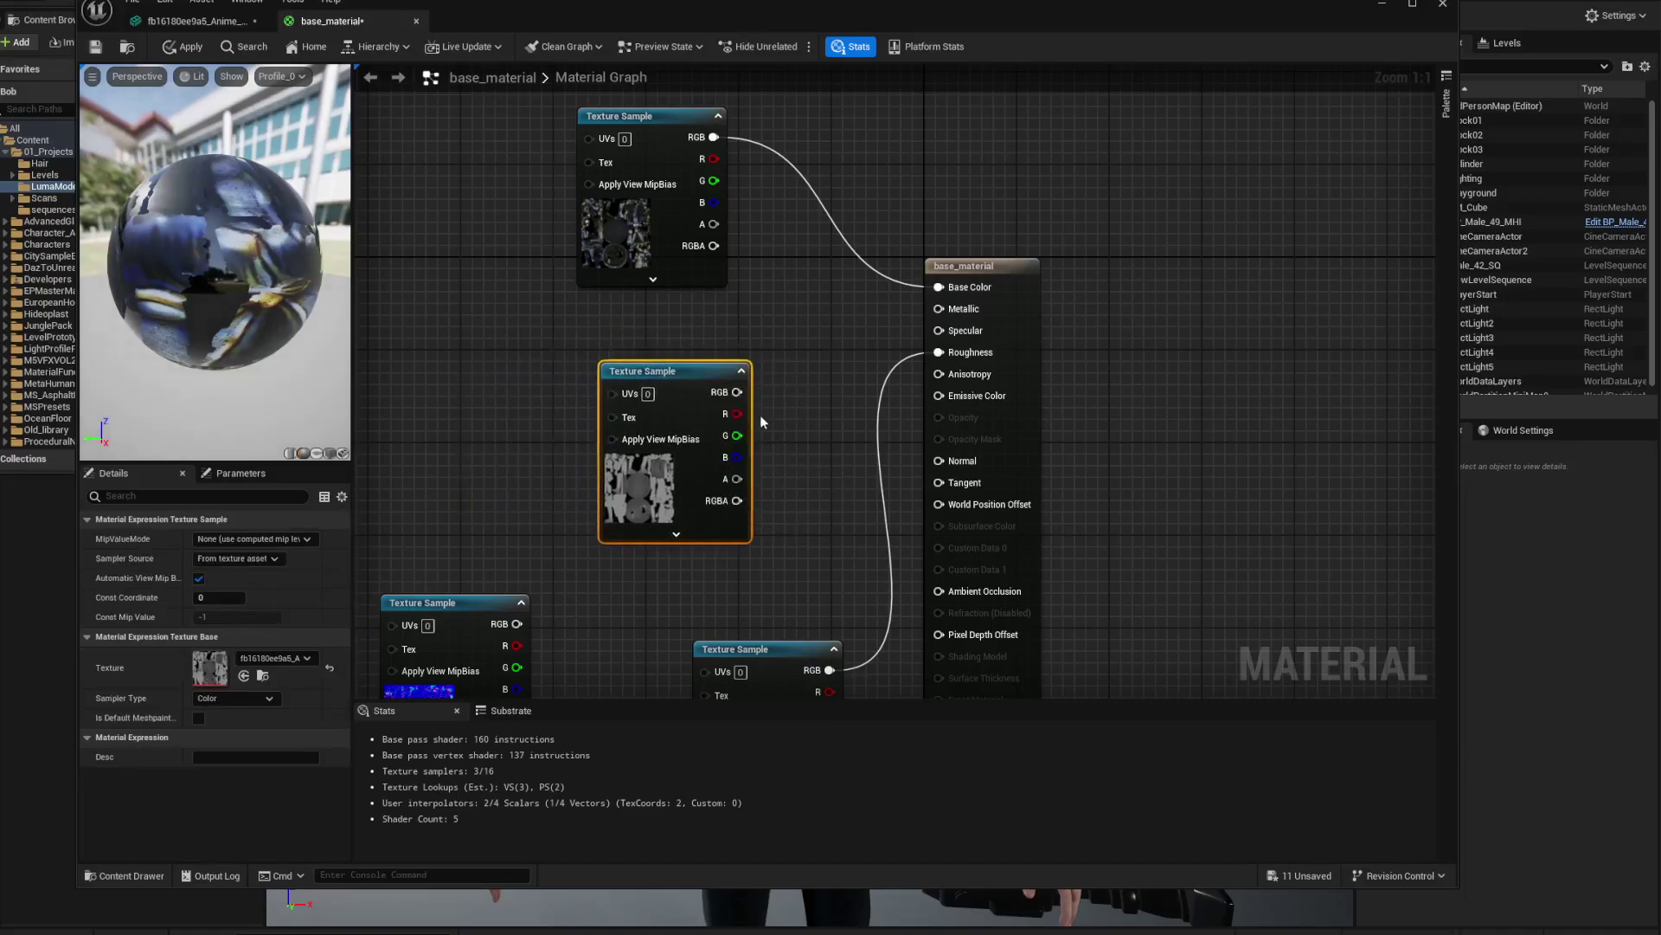
pyautogui.click(805, 933)
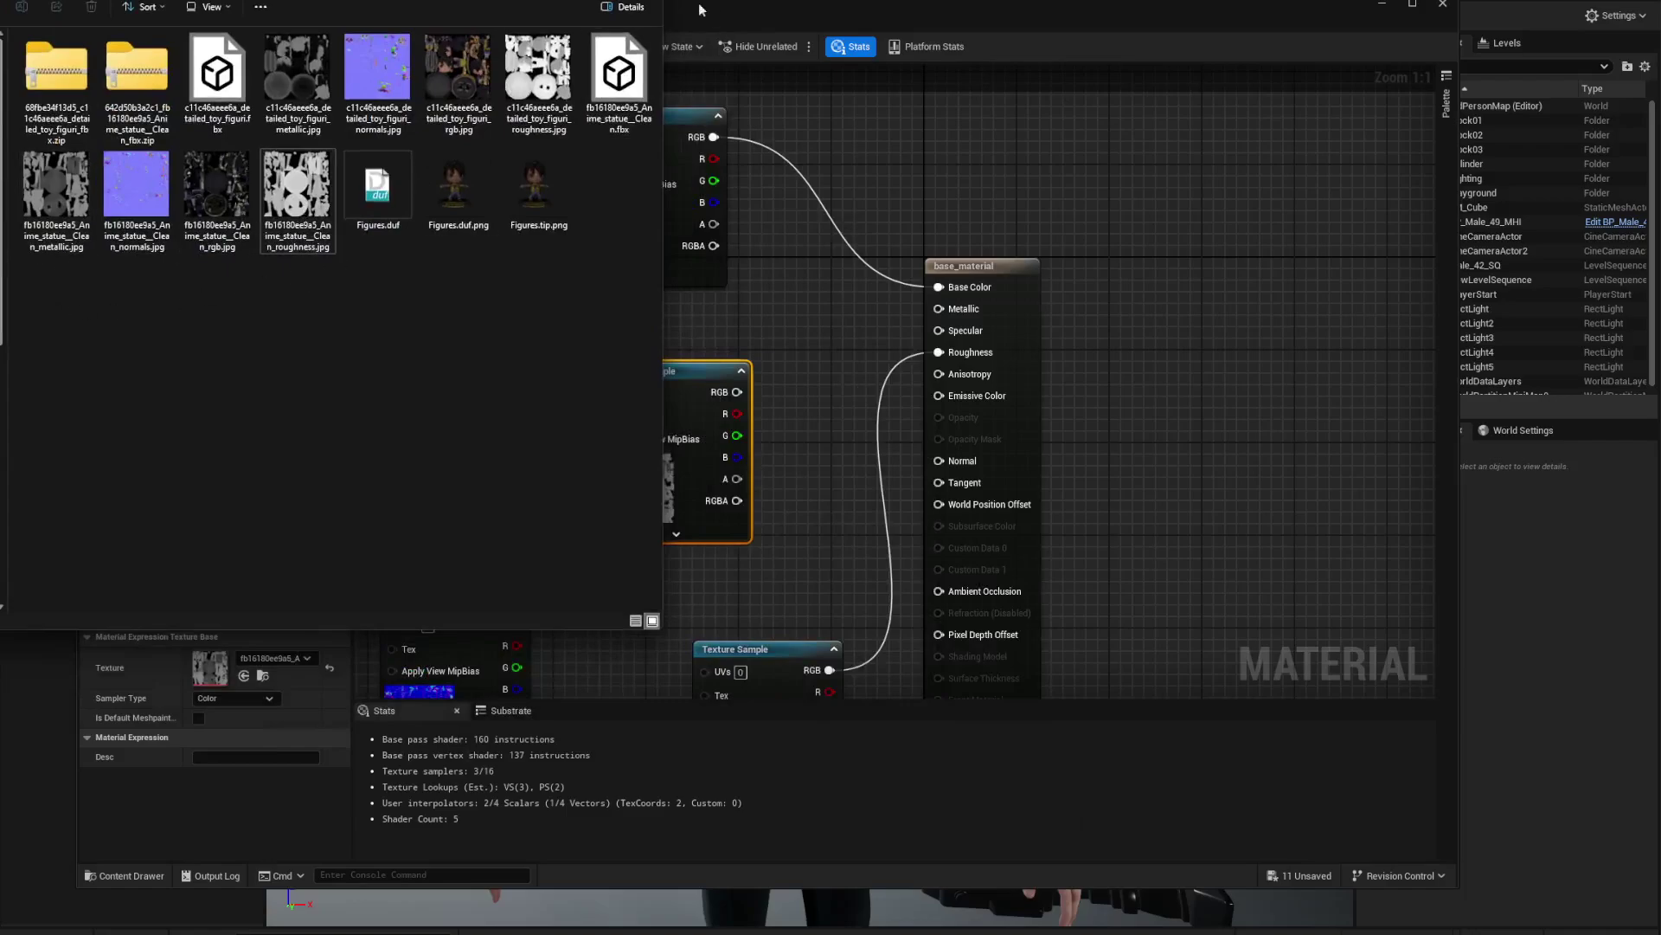
pyautogui.hotkey('alt', 'Tab')
pyautogui.moveTo(738, 391); pyautogui.dragTo(938, 309)
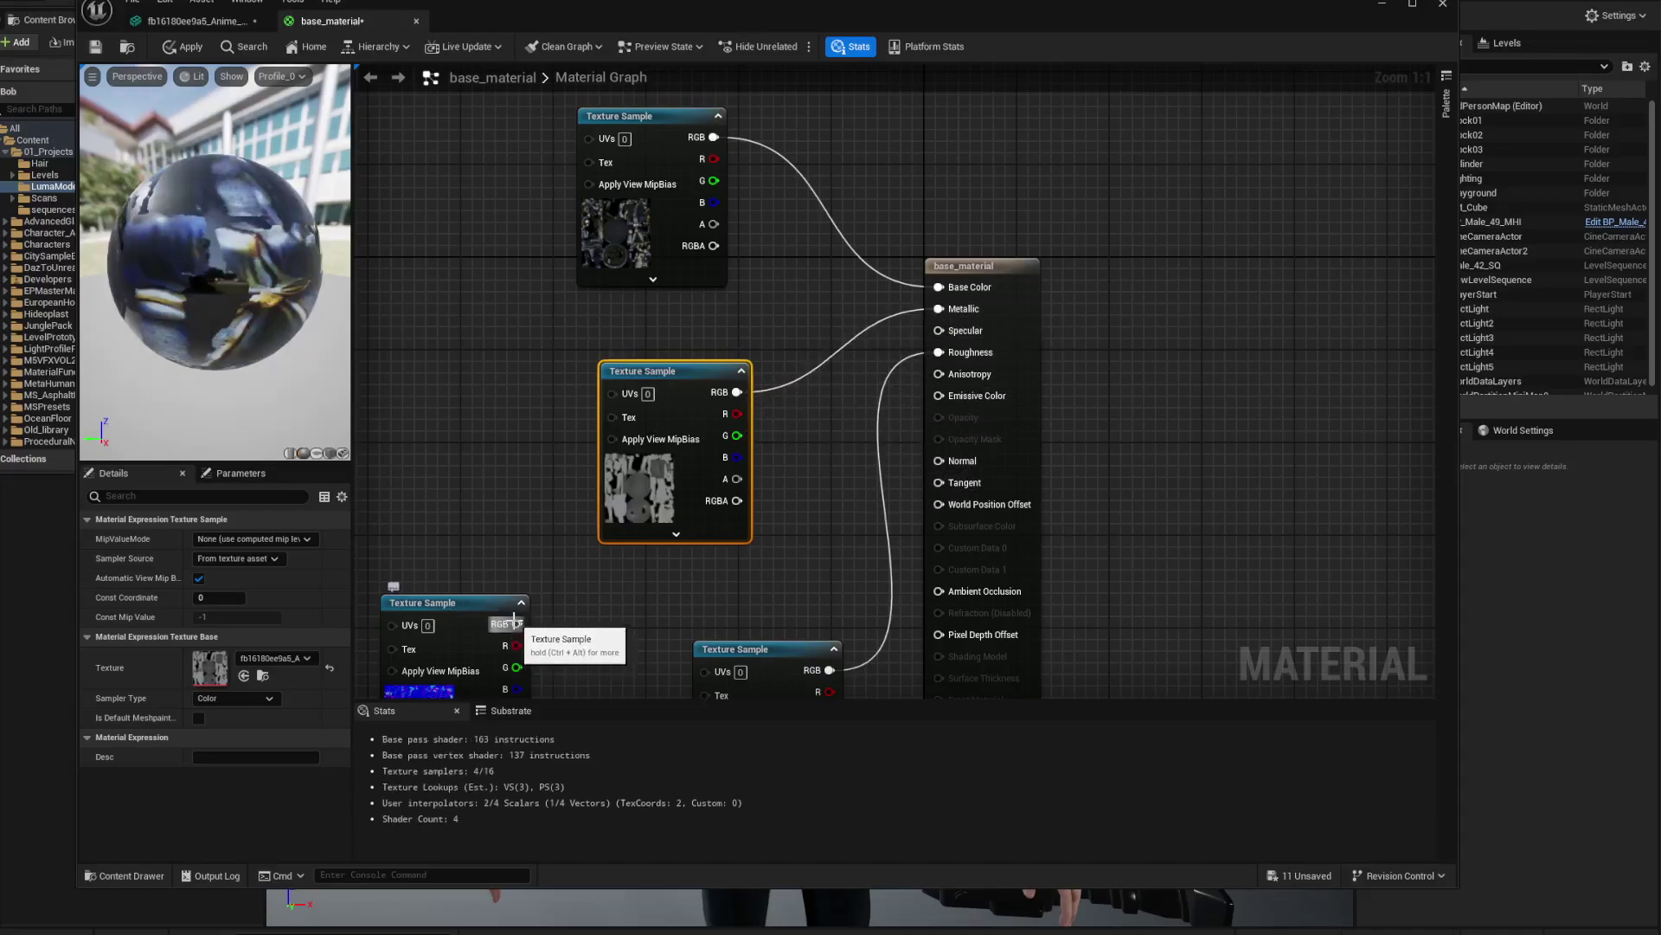
pyautogui.moveTo(515, 622); pyautogui.dragTo(676, 580)
pyautogui.moveTo(791, 579); pyautogui.dragTo(938, 461)
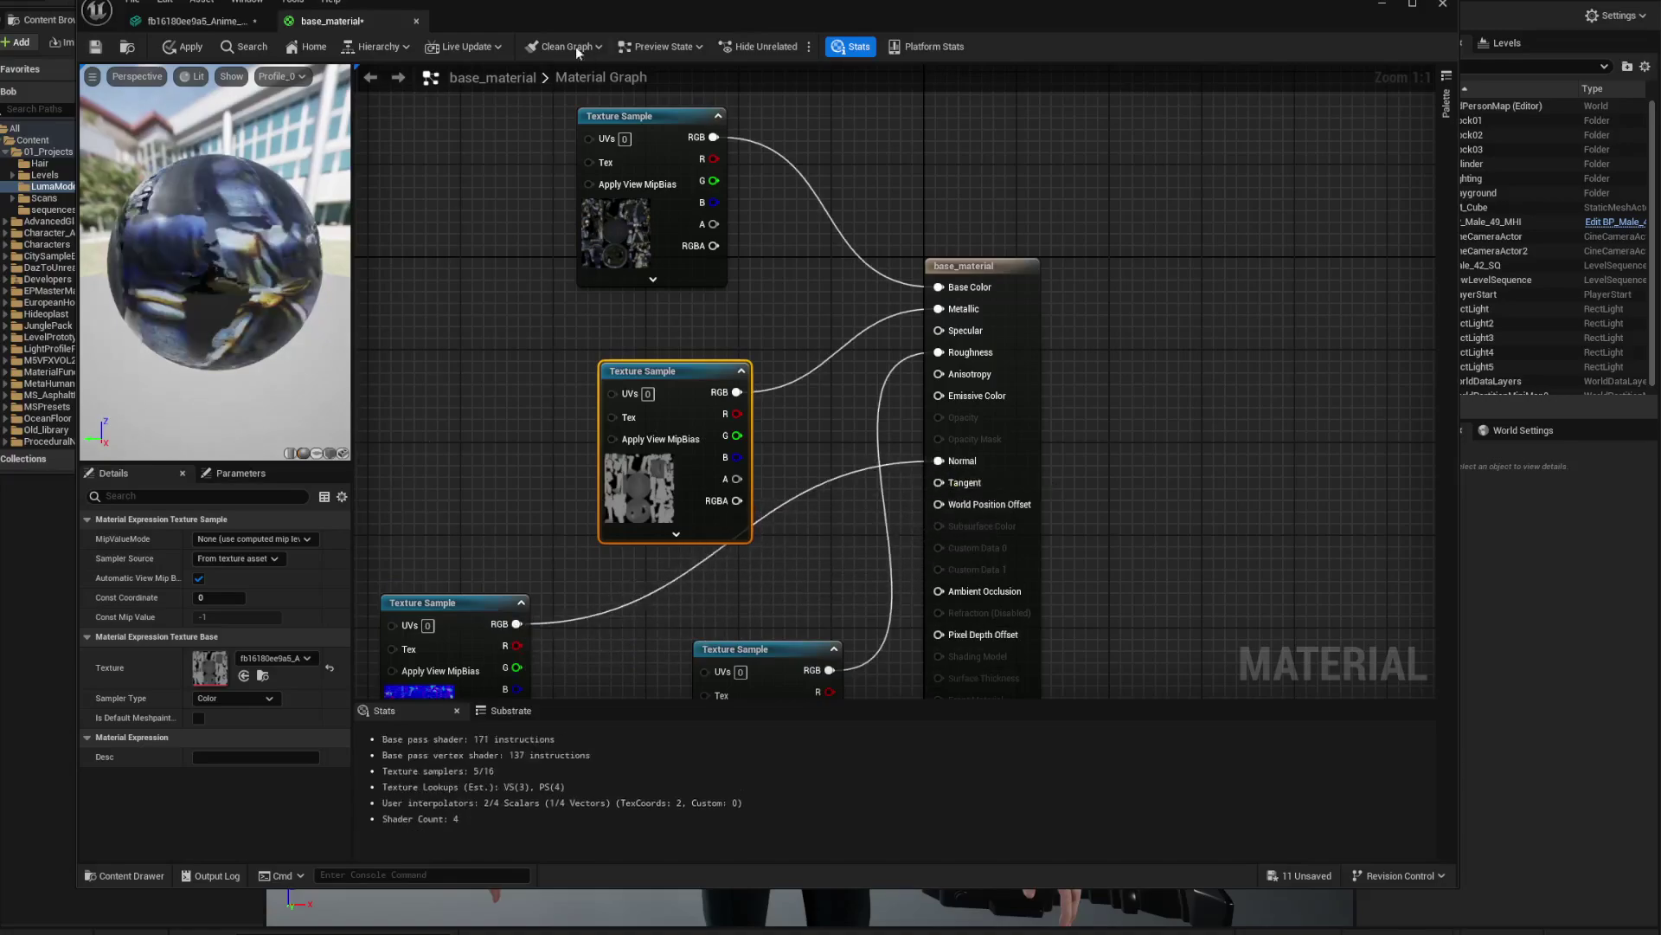
# Save the base_material with its newly connected textures.
pyautogui.click(197, 21)
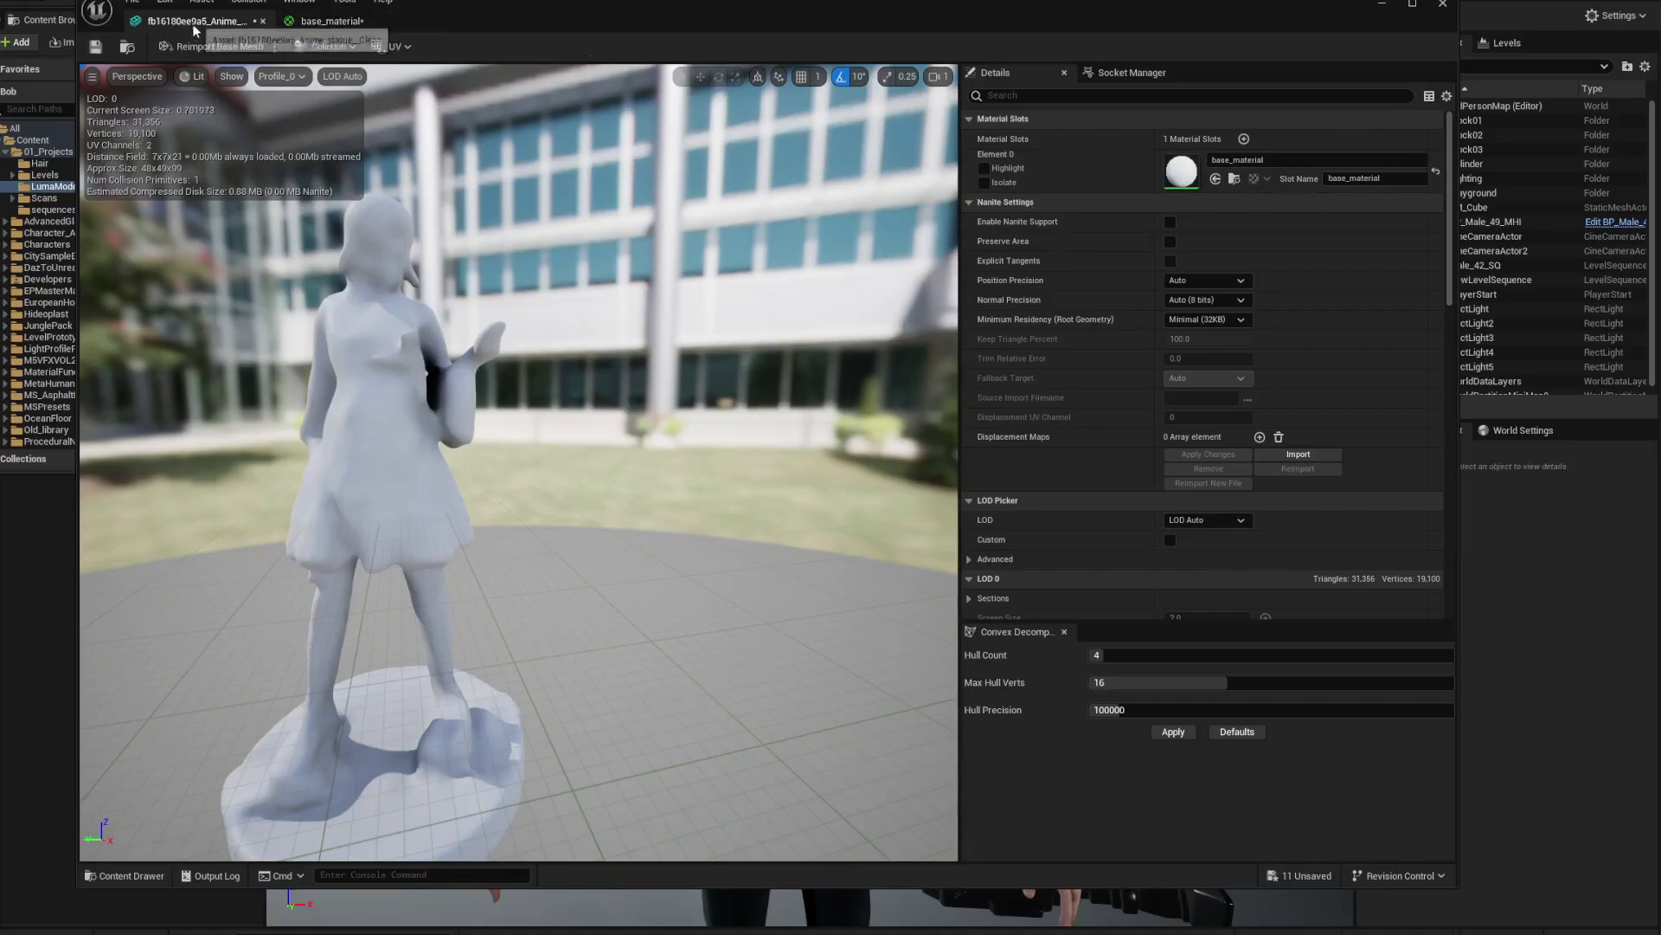
pyautogui.click(342, 21)
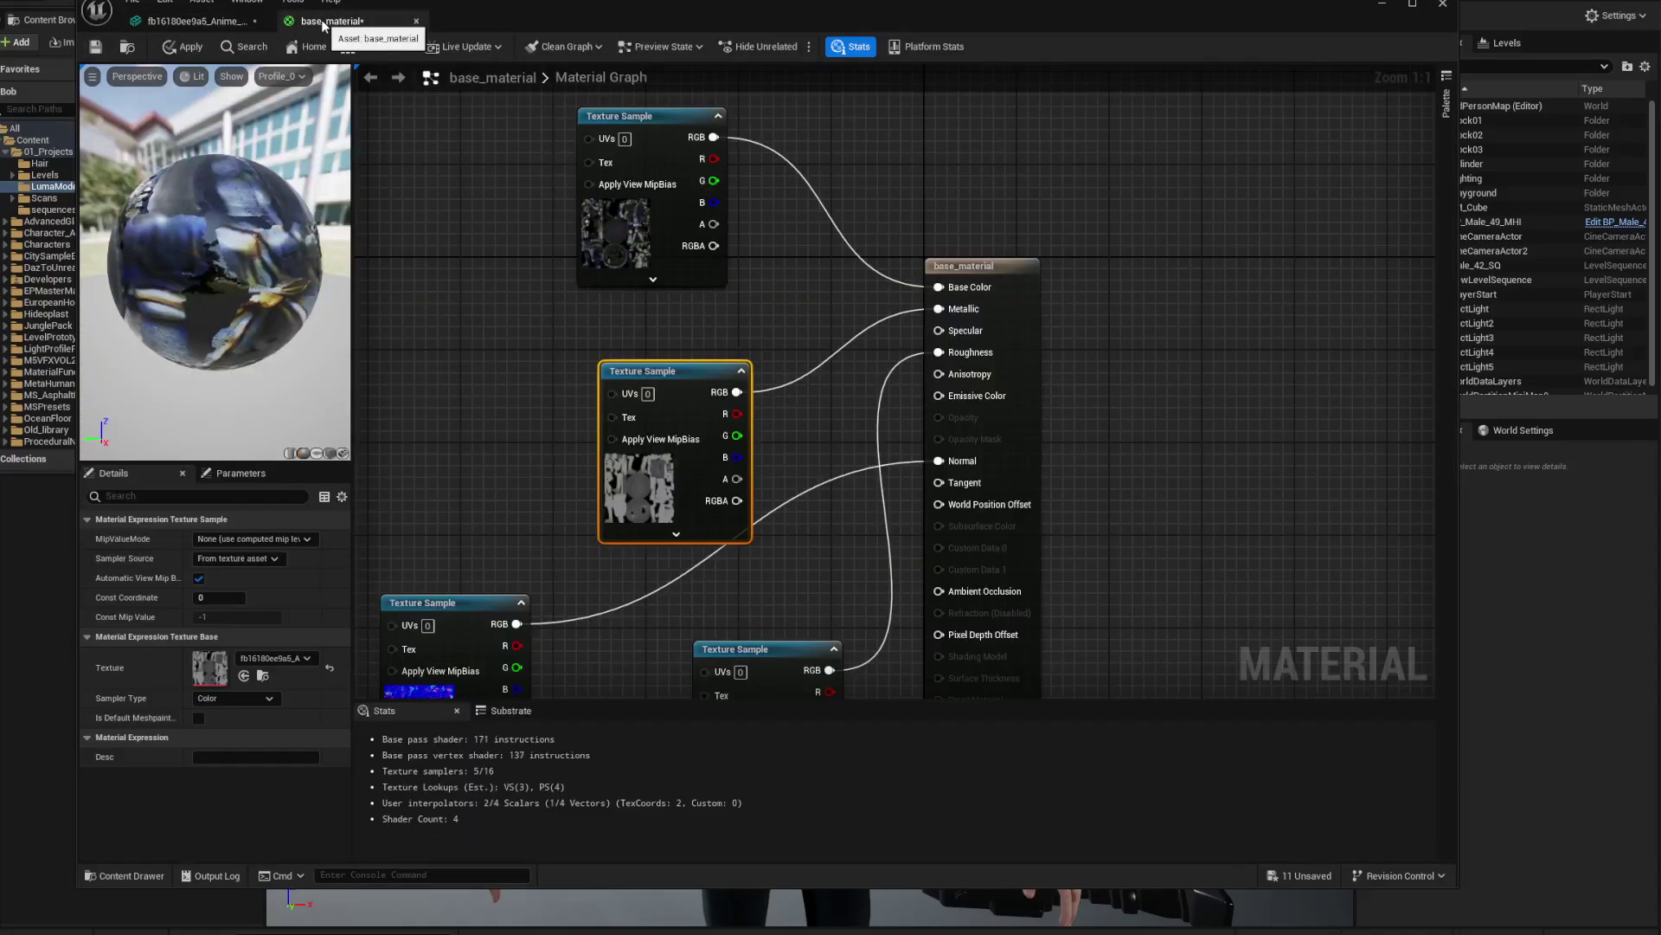
pyautogui.click(95, 46)
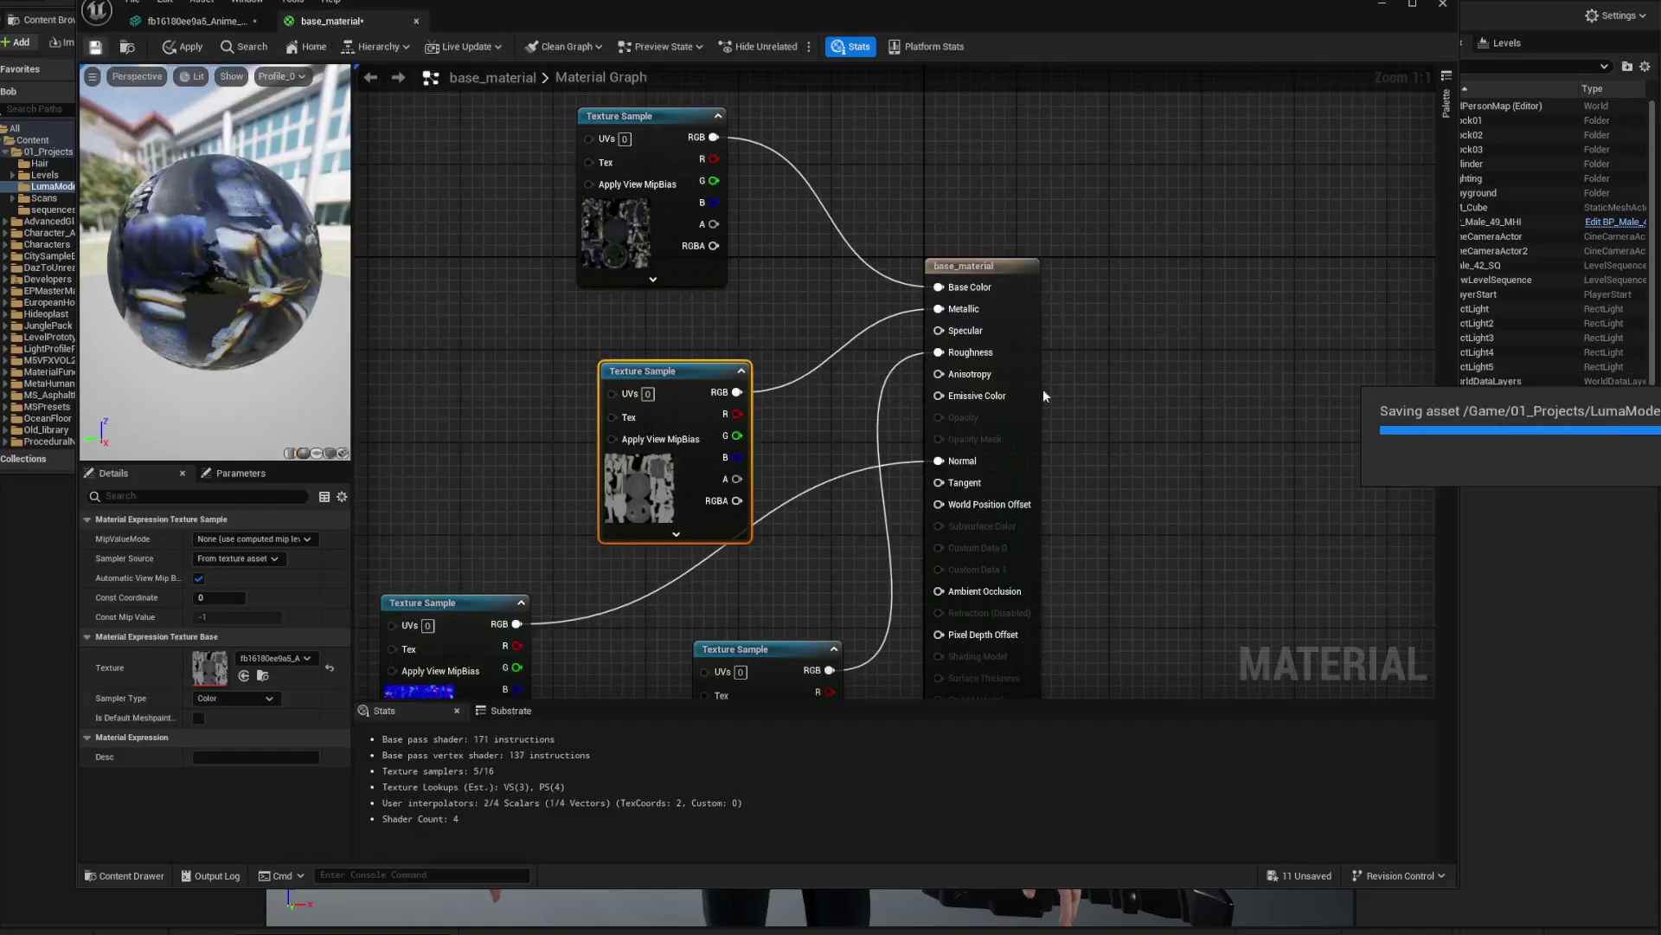
# Inspect the textured anime statue in the static mesh editor, then close the editor window.
pyautogui.moveTo(1116, 10); pyautogui.dragTo(1265, 10)
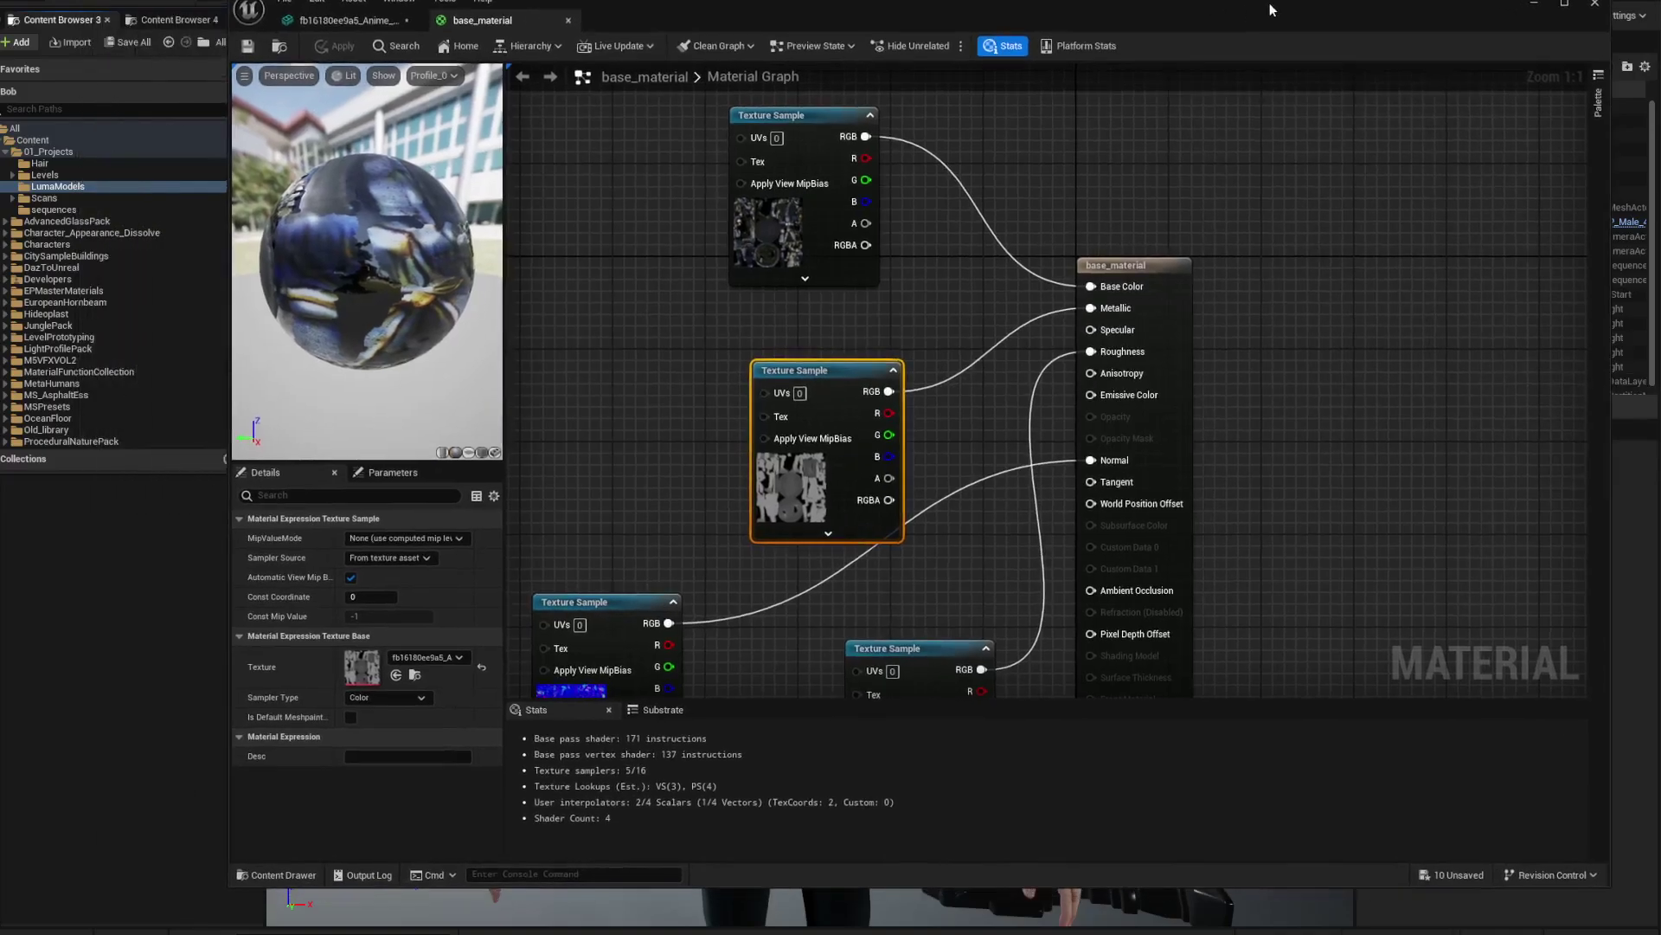
pyautogui.click(346, 20)
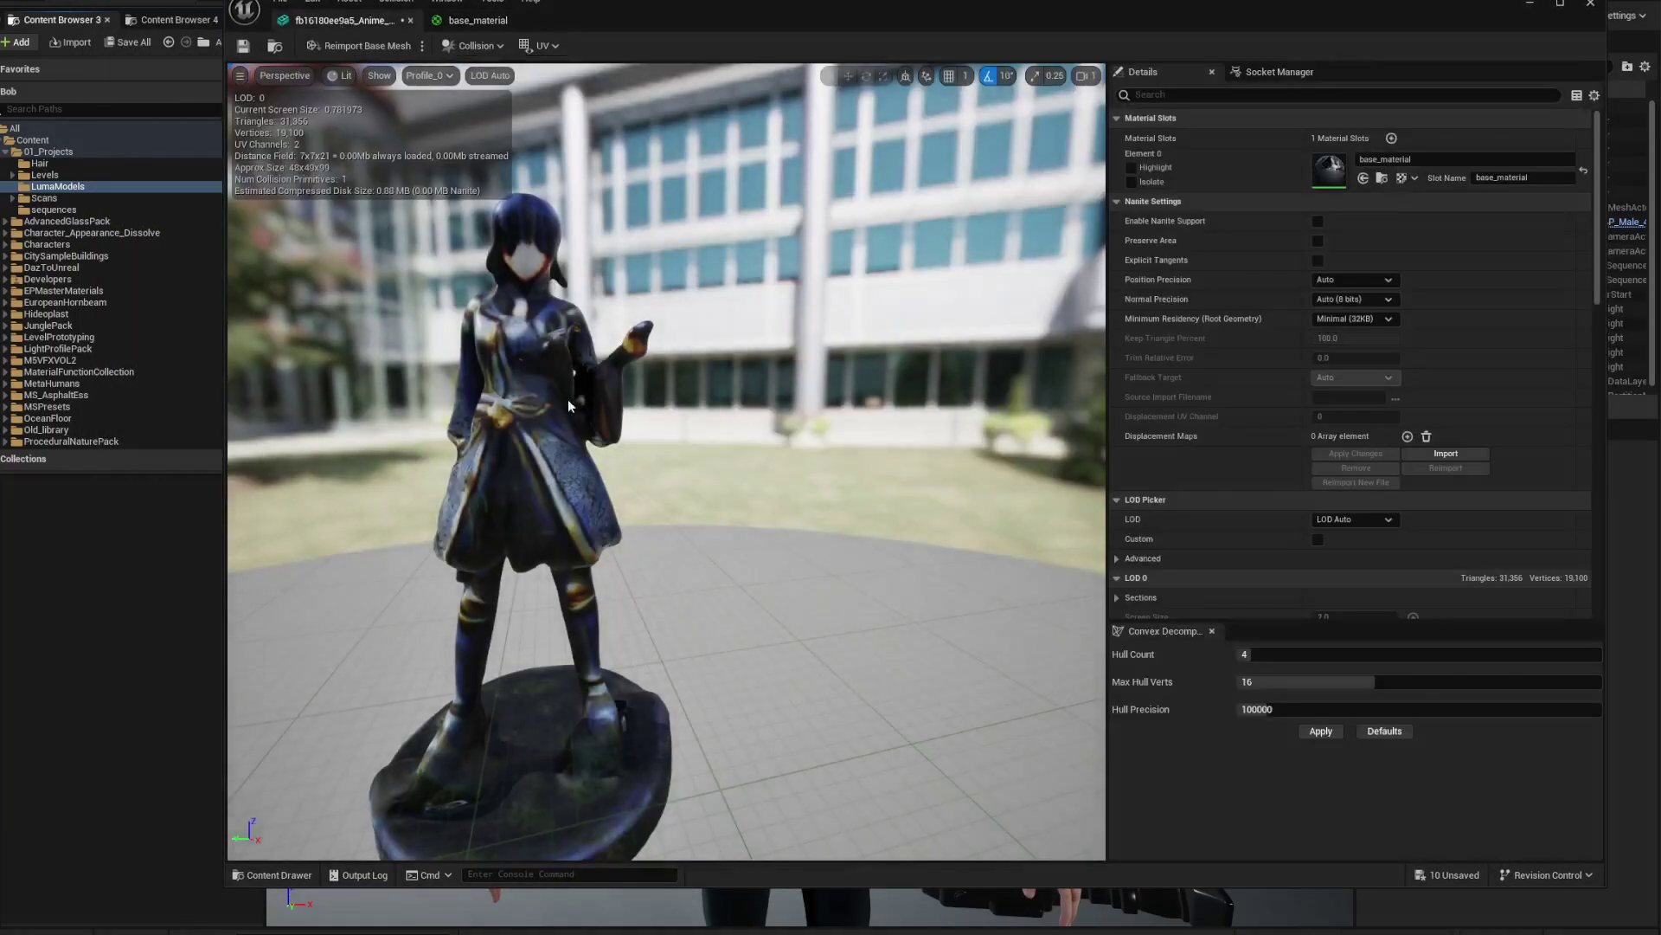
pyautogui.moveTo(602, 500)
pyautogui.mouseDown(button='right')
pyautogui.moveTo(484, 500)
pyautogui.moveTo(600, 493)
pyautogui.mouseUp(button='right')
pyautogui.scroll(-3, 602, 500)
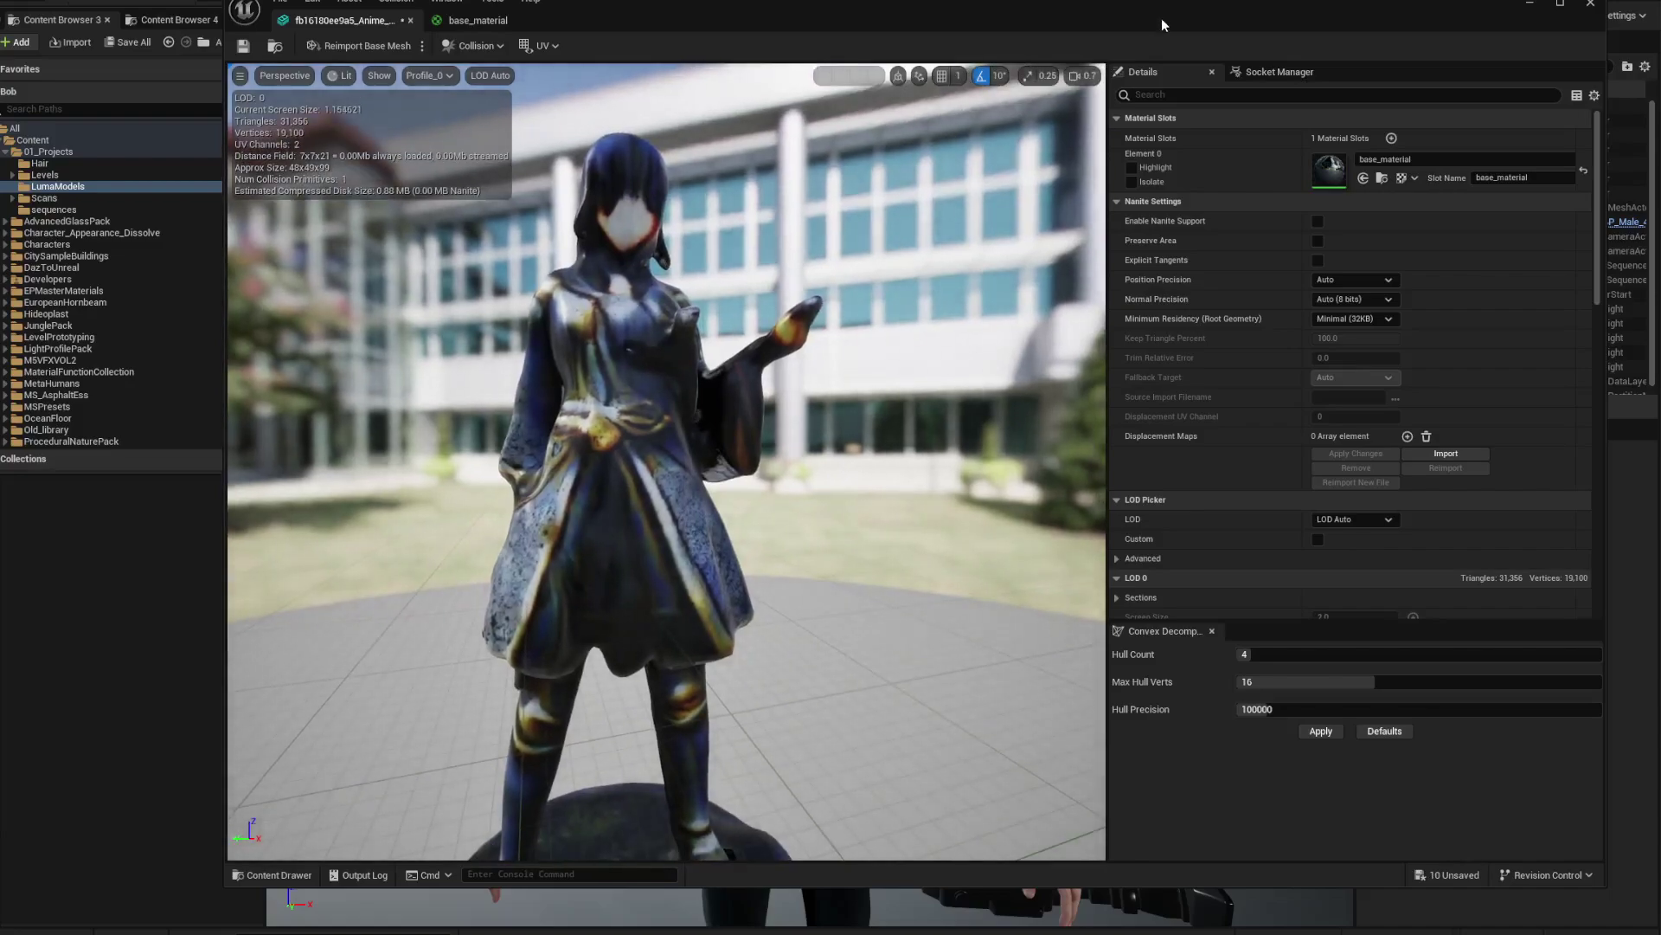
pyautogui.click(1592, 7)
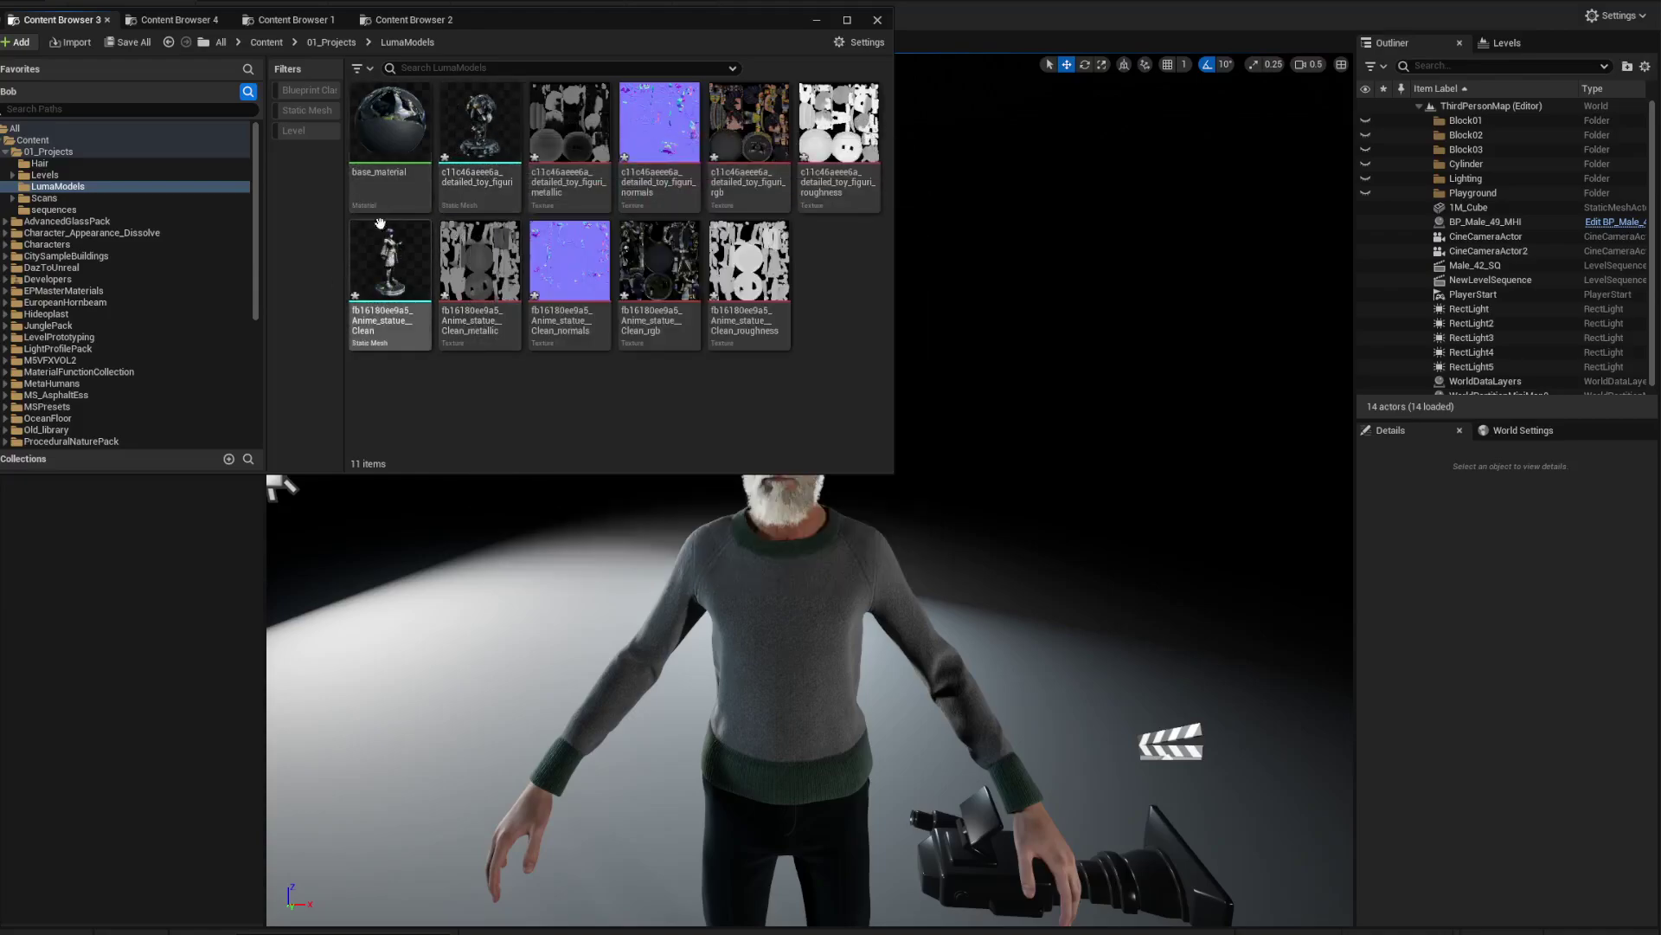
# Rename the base_material asset in the LumaModels folder as AnimaeGirl.
pyautogui.click(386, 171)
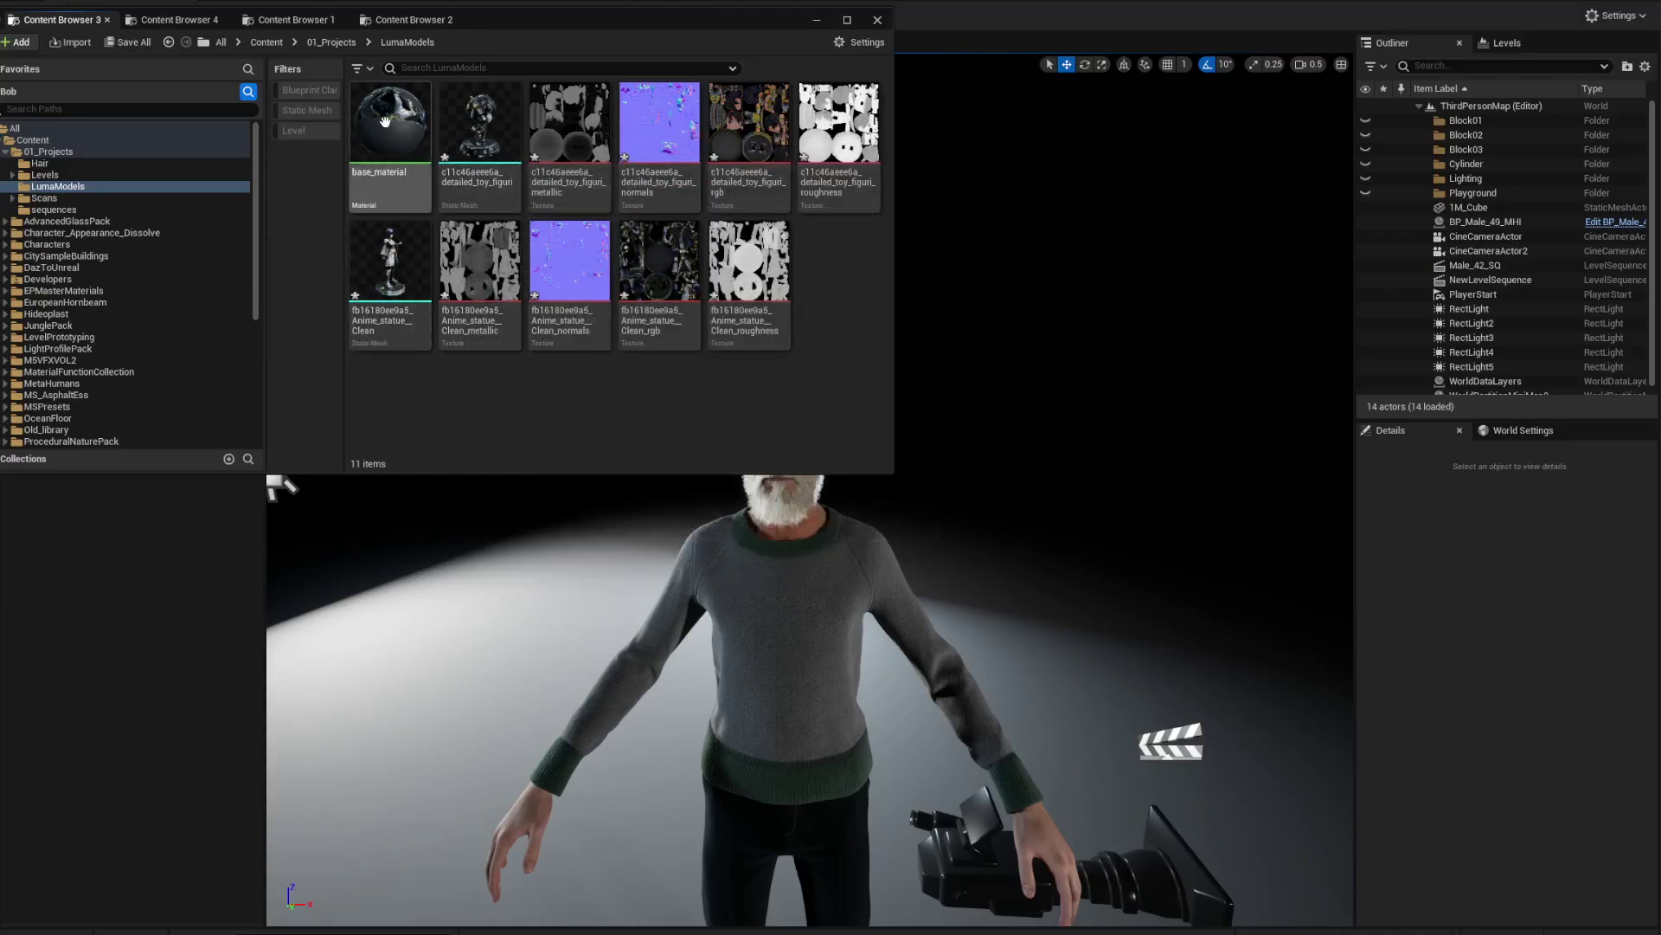
pyautogui.click(386, 172)
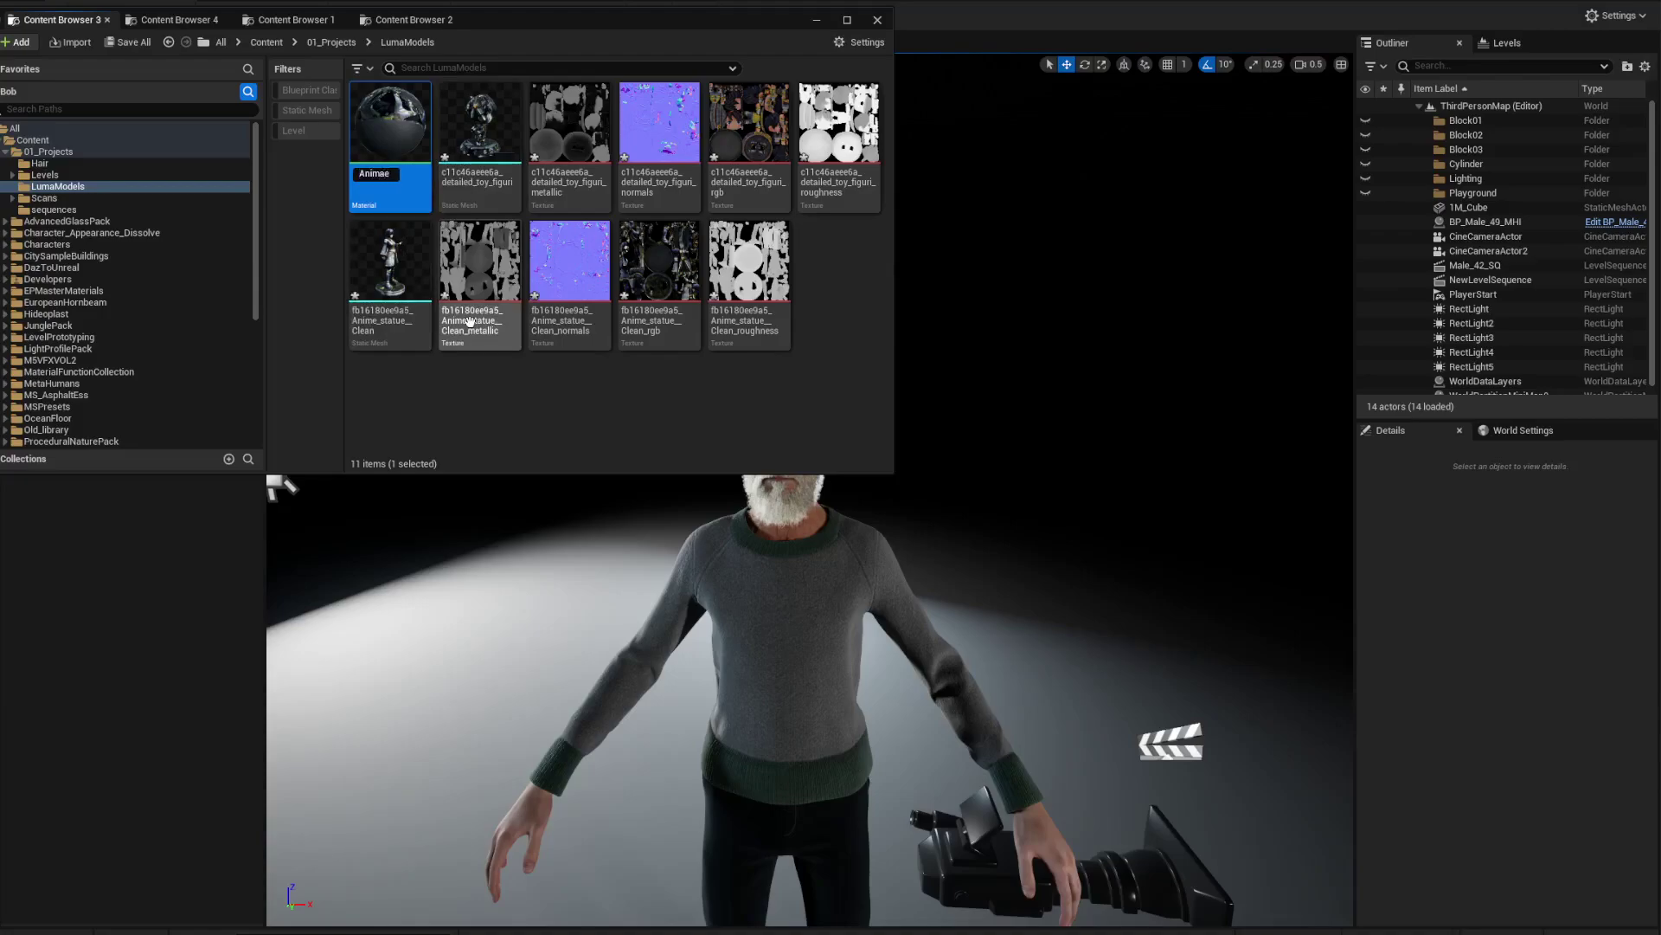
pyautogui.write('AnimaeGirl')
pyautogui.press('Return')
# Duplicate the AnimaeGirl material and name the copy AnimaeBoy.
pyautogui.rightClick(386, 151)
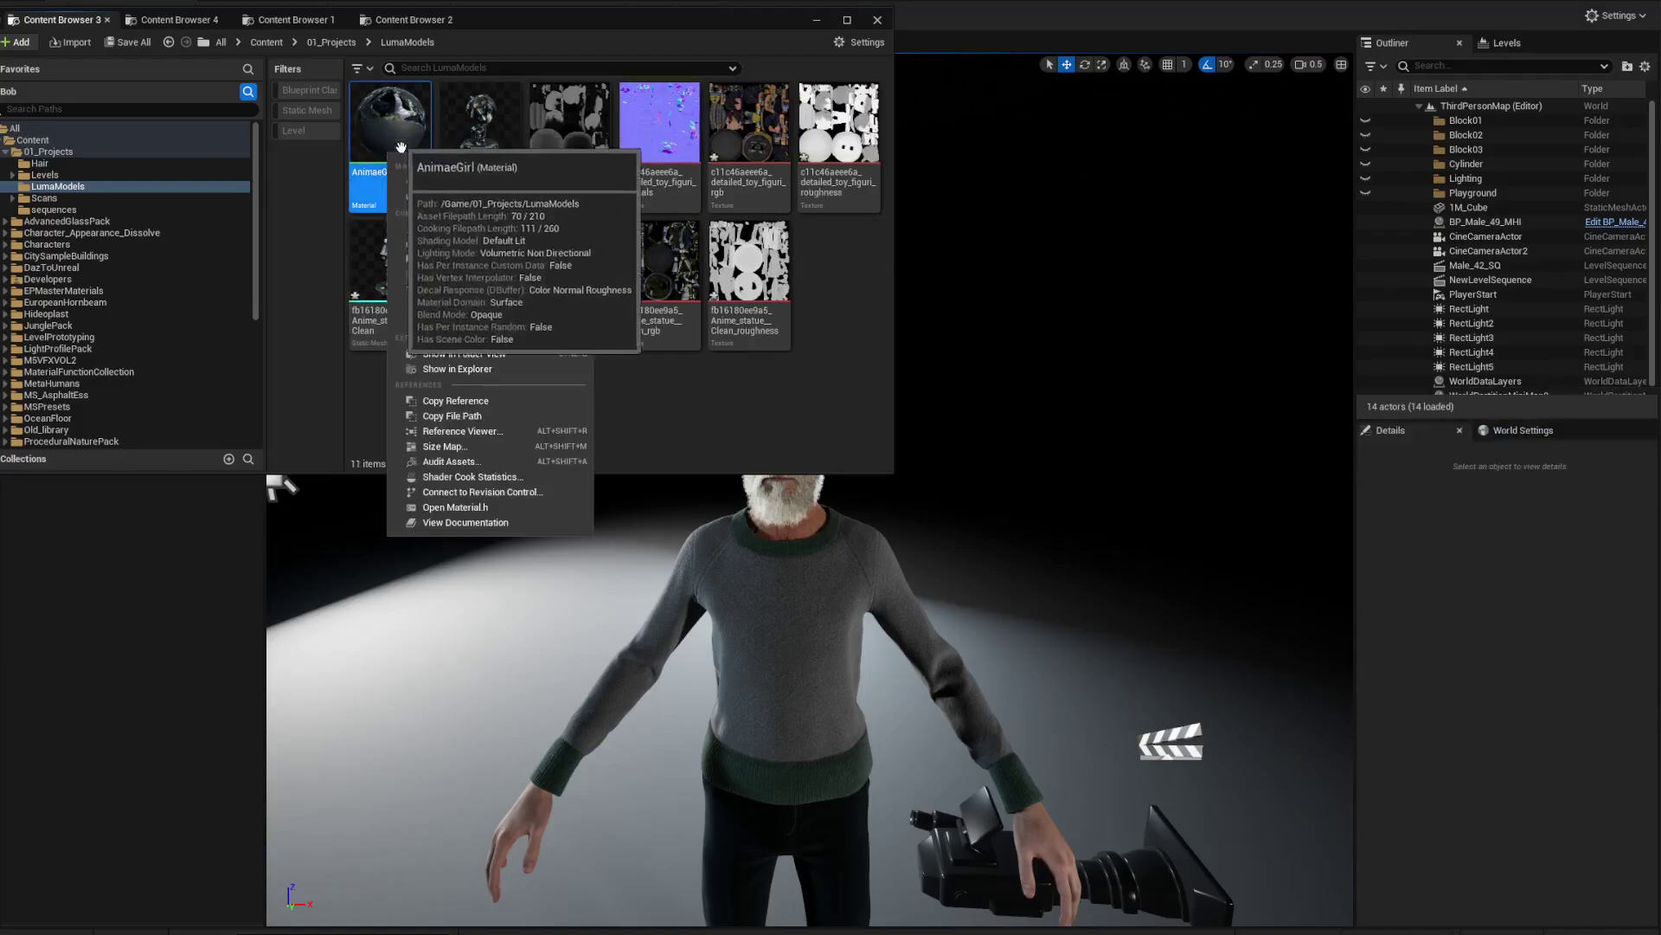
pyautogui.click(467, 257)
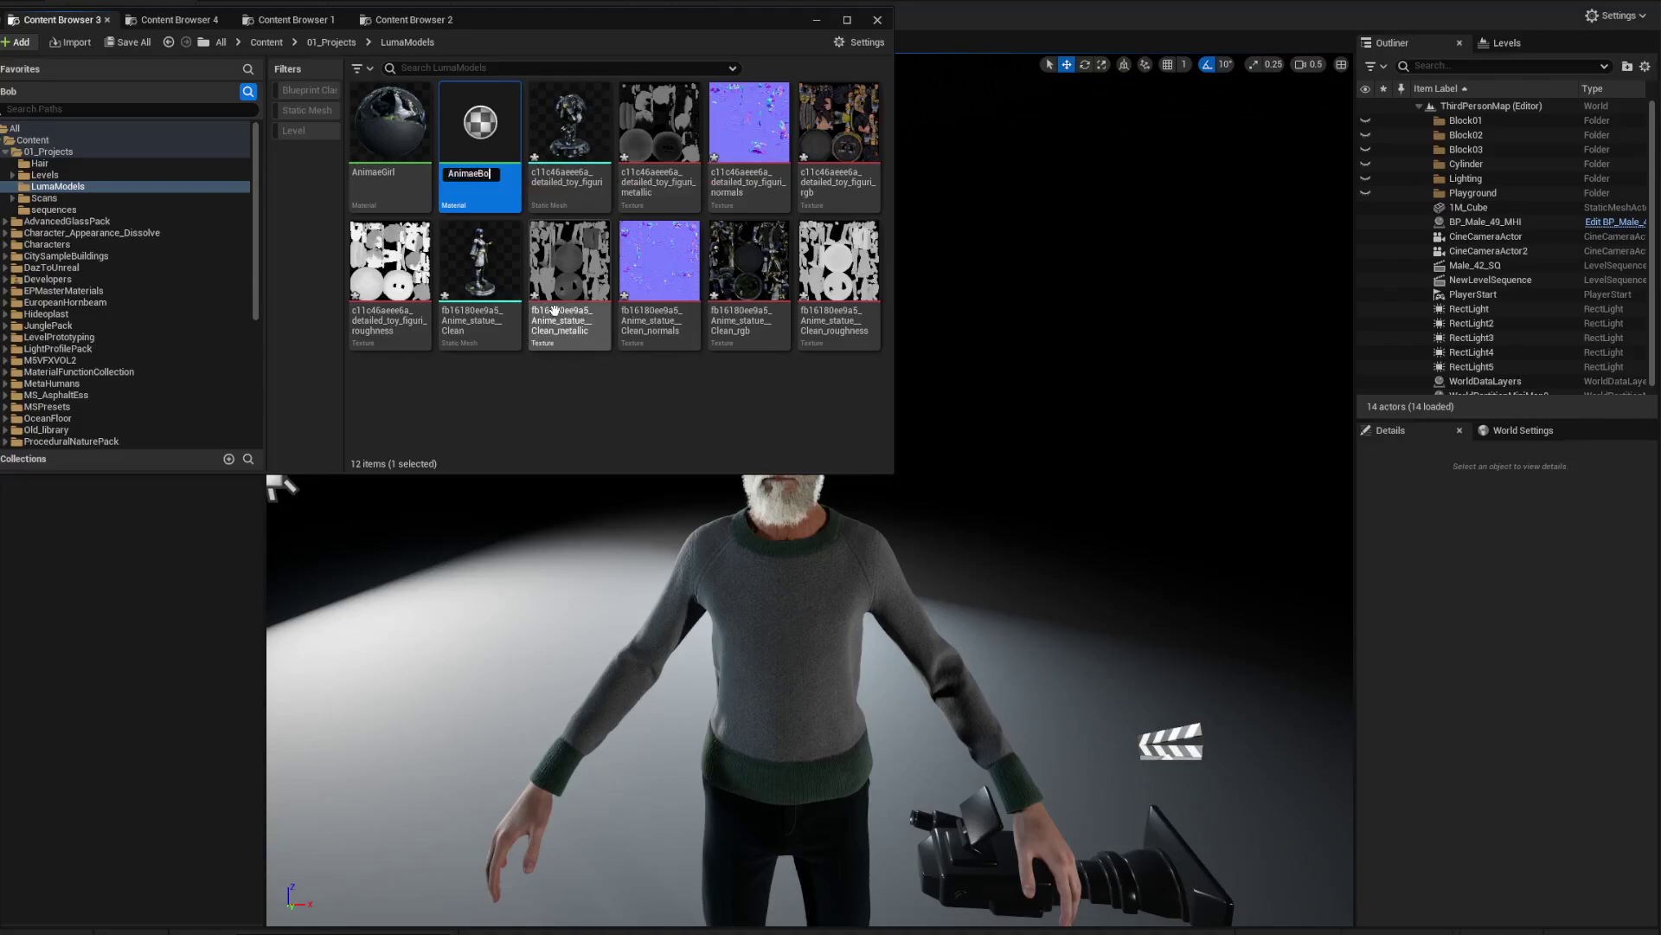
pyautogui.write('AnimaeBoy')
pyautogui.press('Return')
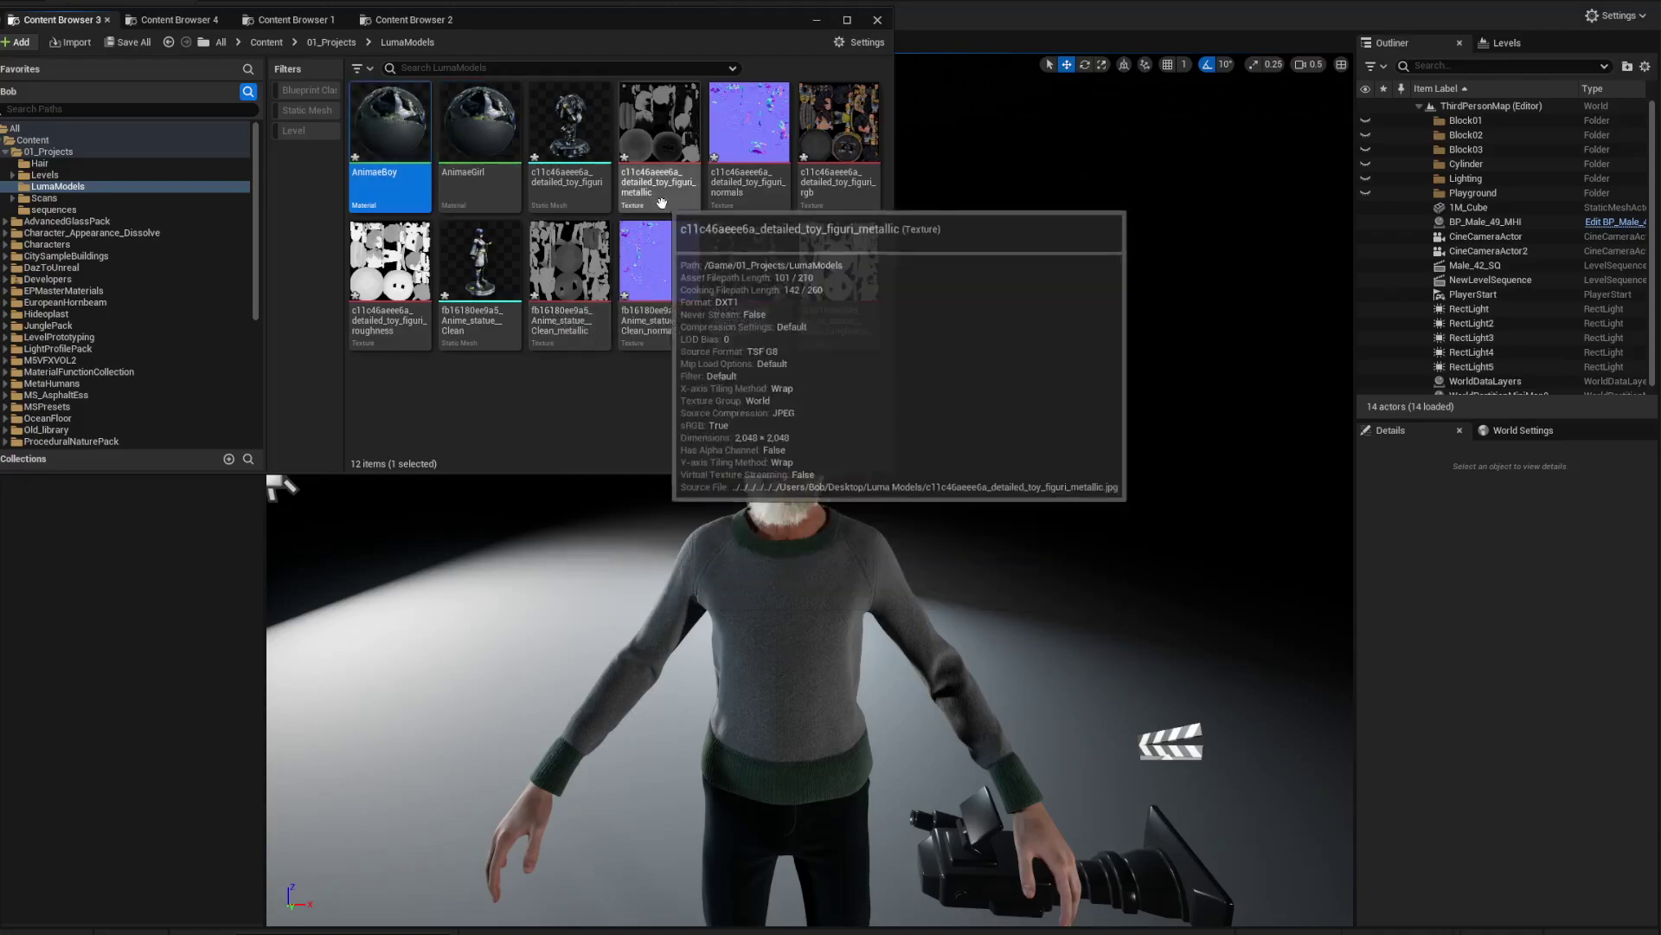
# Open the detailed_toy_figuri static mesh and assign the AnimaeBoy material to its Element 0 slot.
pyautogui.doubleClick(567, 131)
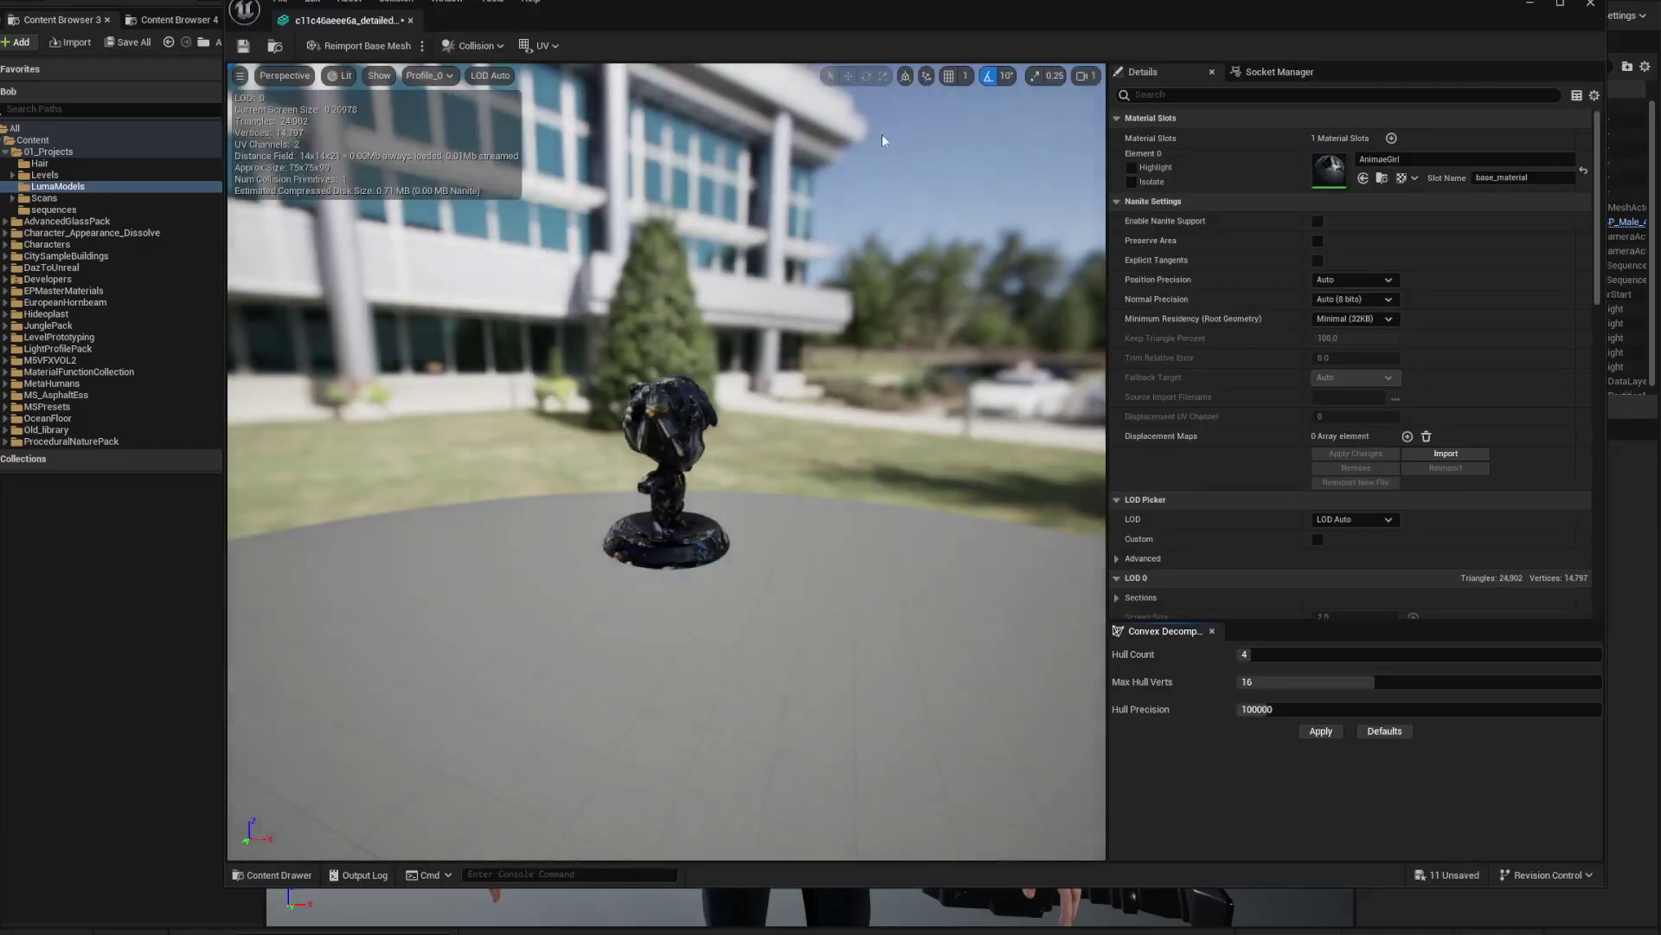
pyautogui.moveTo(740, 14); pyautogui.dragTo(1022, 36)
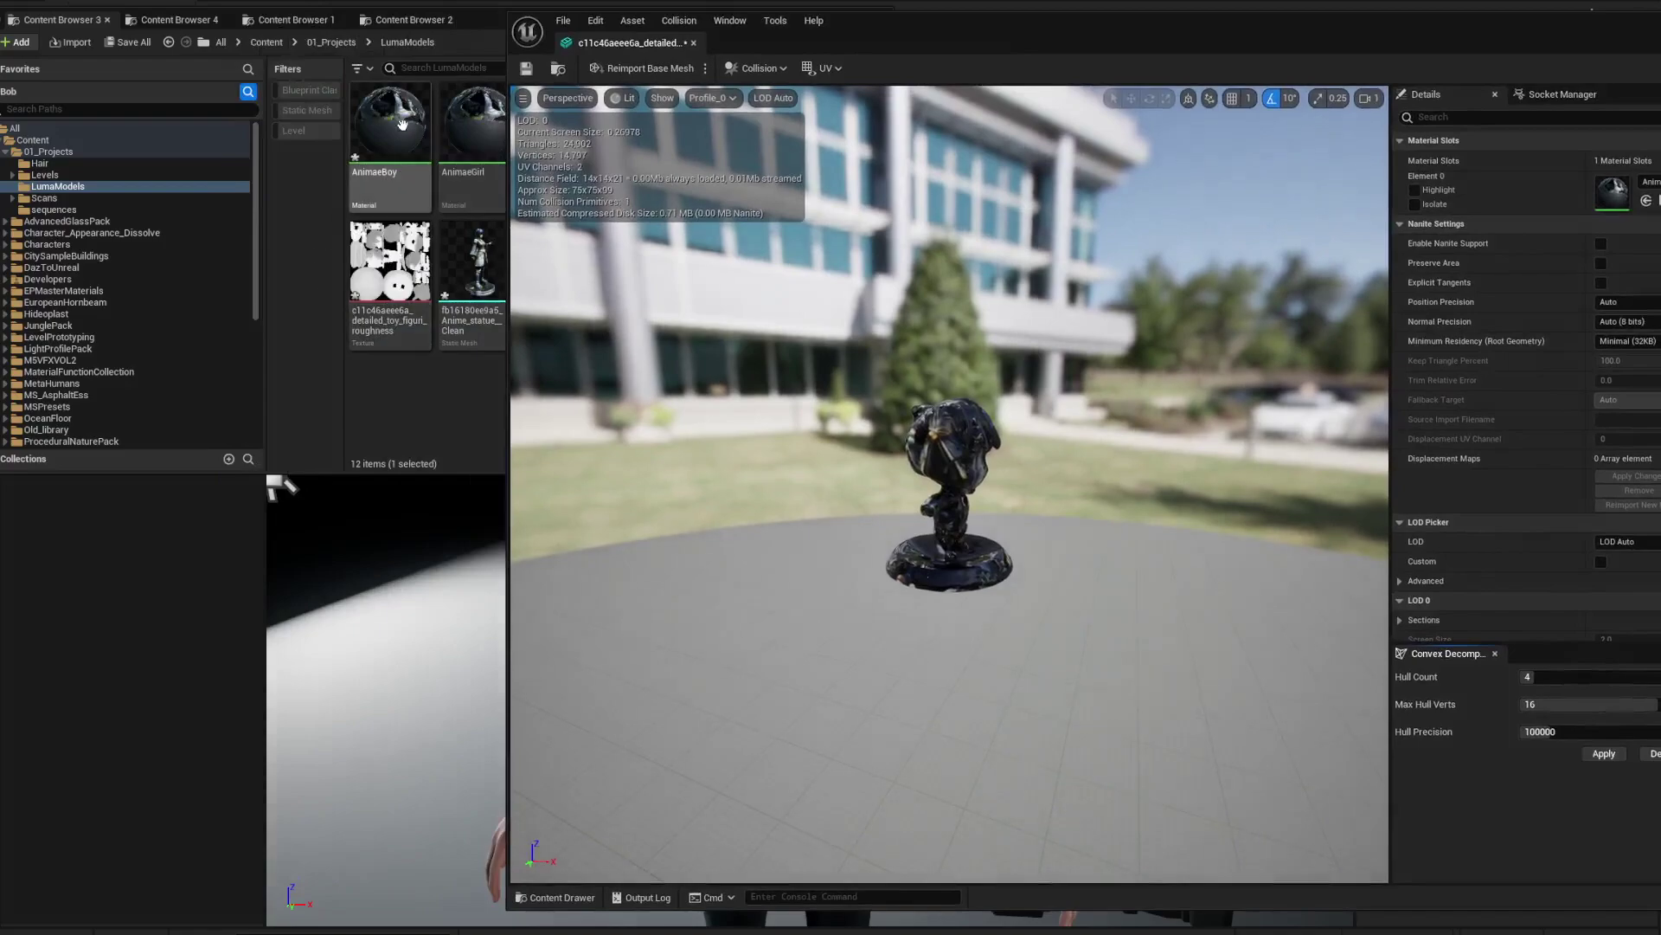
pyautogui.moveTo(385, 127); pyautogui.dragTo(1611, 194)
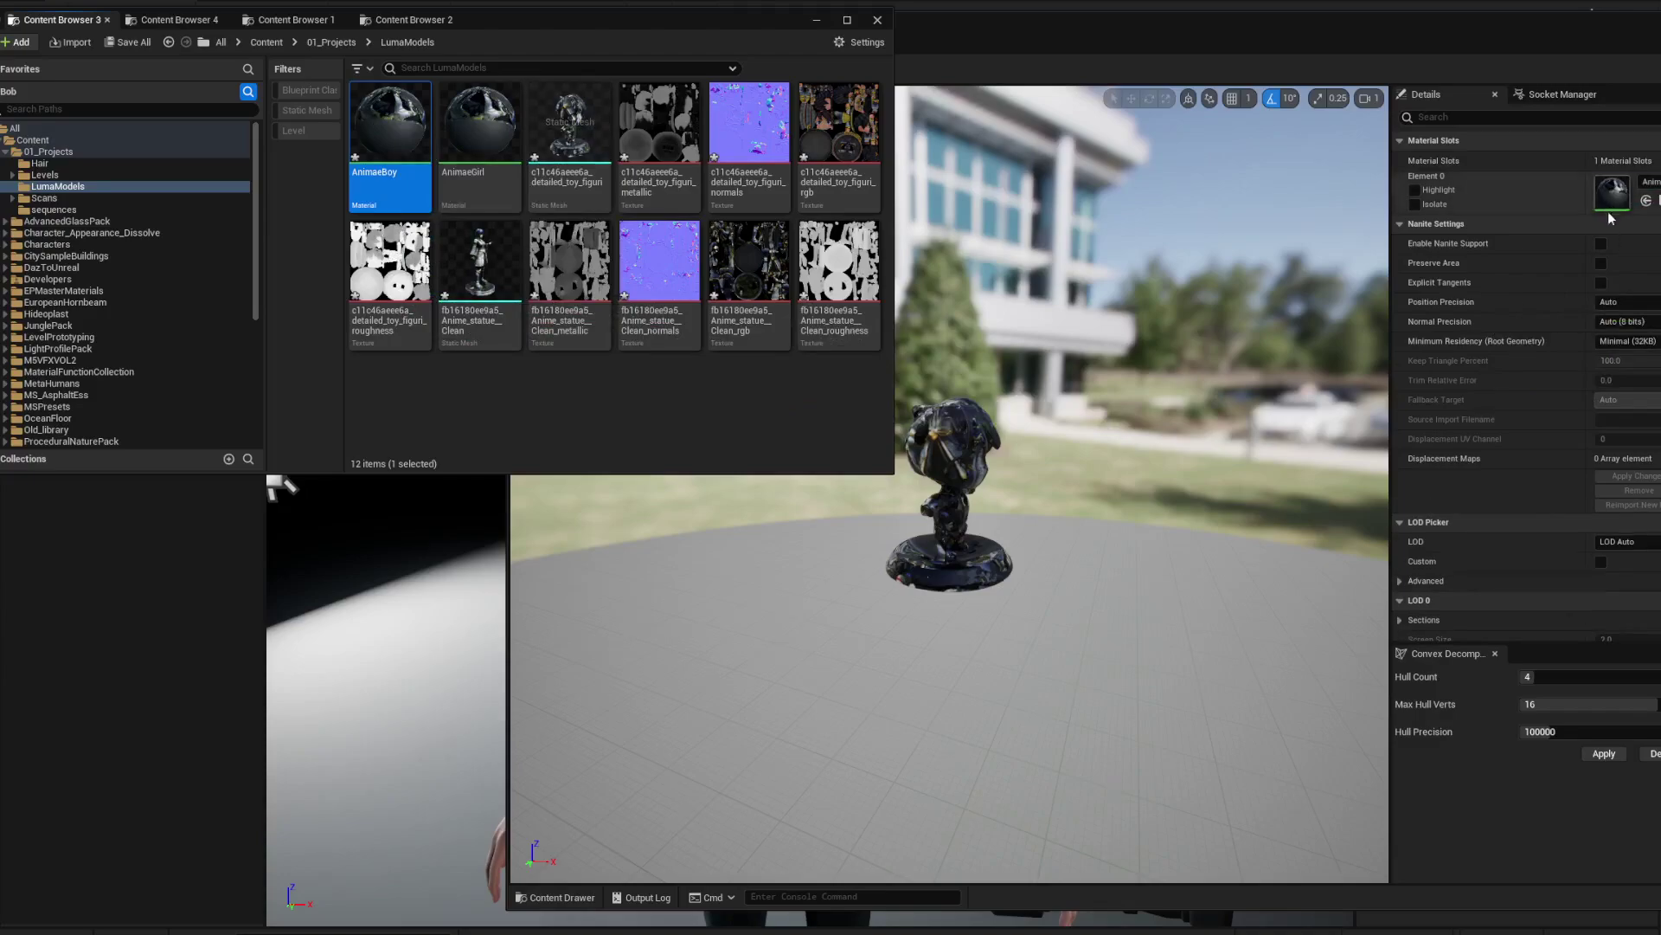
# Open the AnimaeBoy material and replace the Base Color sample's texture with the detailed_toy_figuri_rgb texture.
pyautogui.doubleClick(1608, 194)
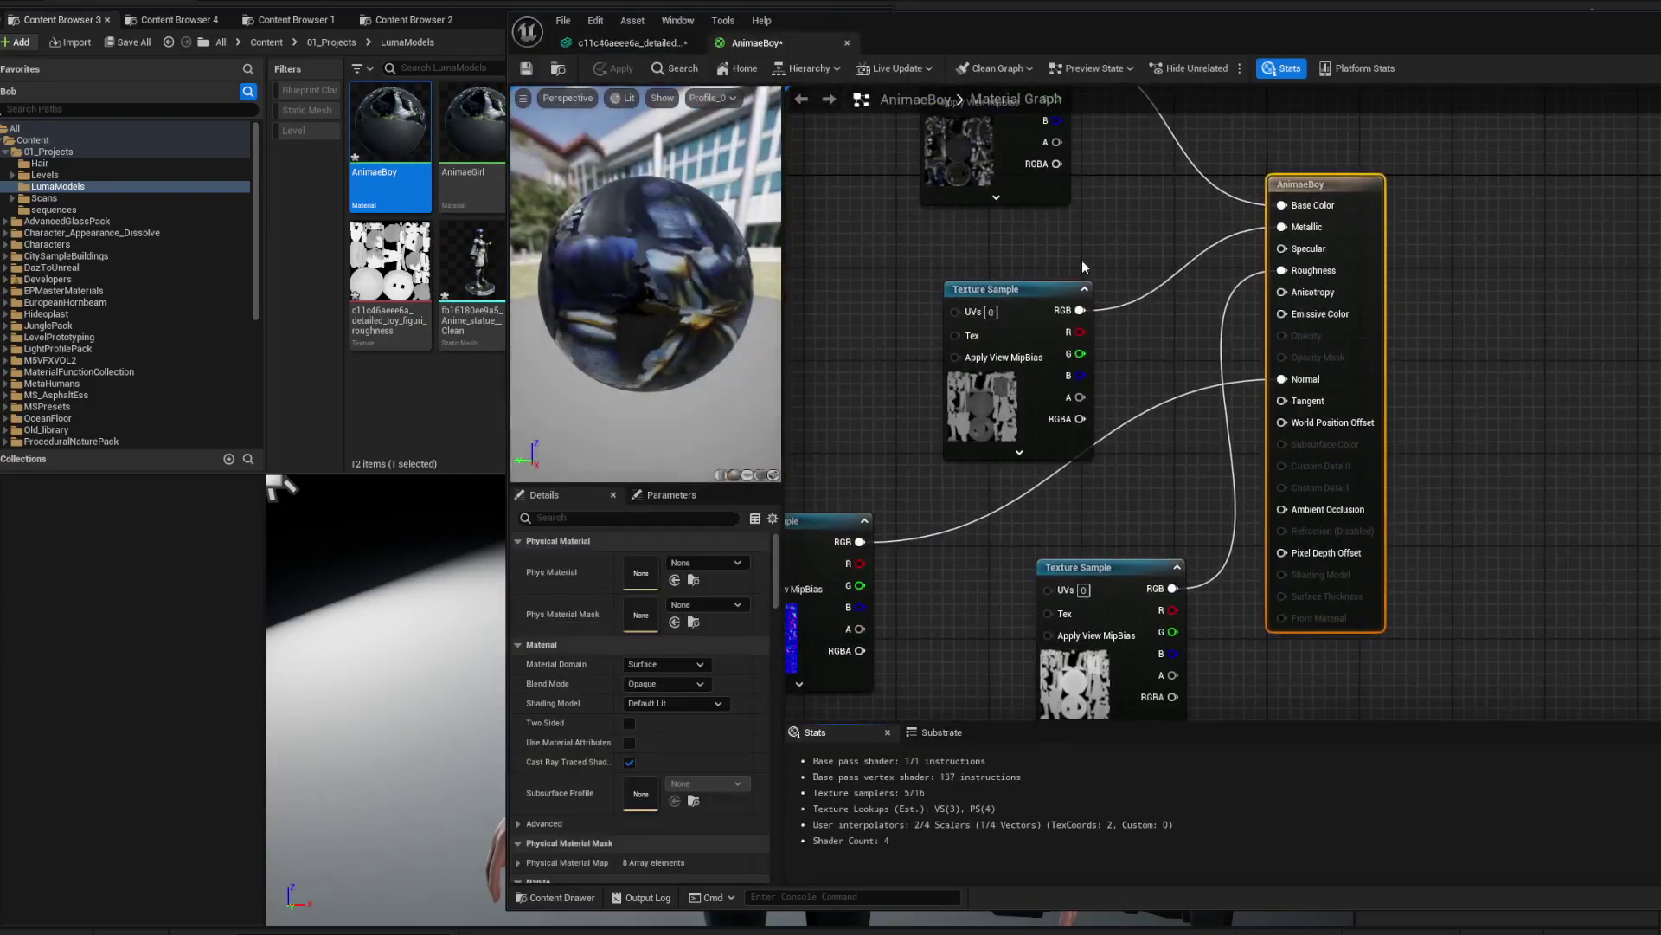
pyautogui.moveTo(1115, 218); pyautogui.dragTo(1423, 244, button='right')
pyautogui.click(440, 395)
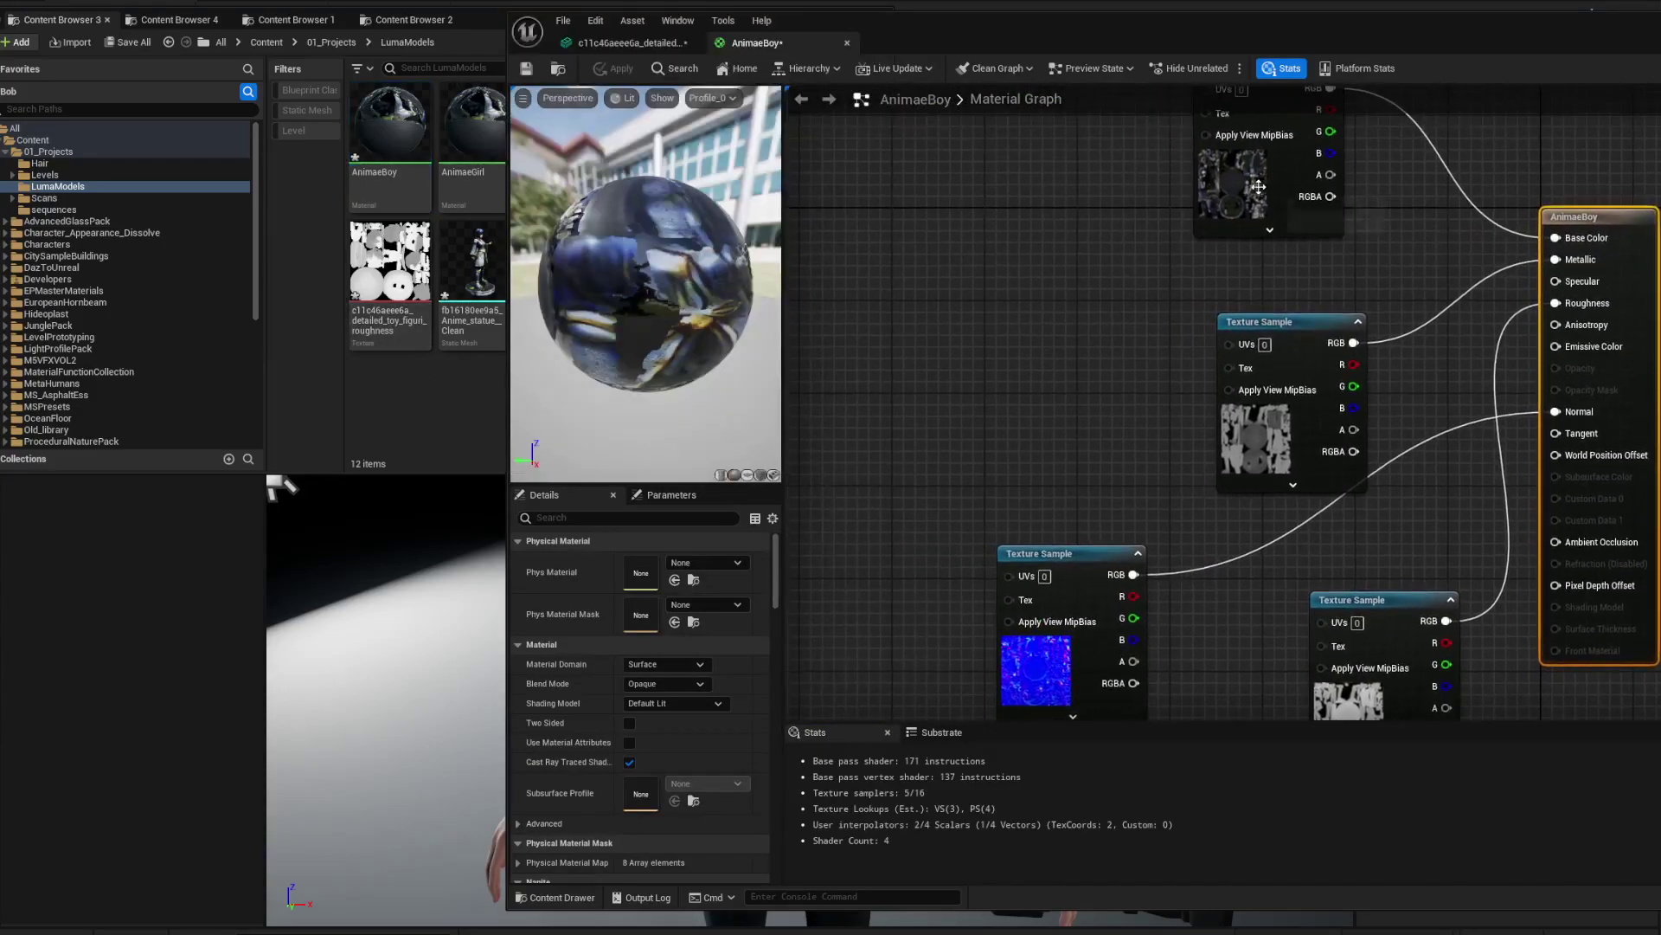
pyautogui.moveTo(1012, 241); pyautogui.dragTo(1051, 263, button='right')
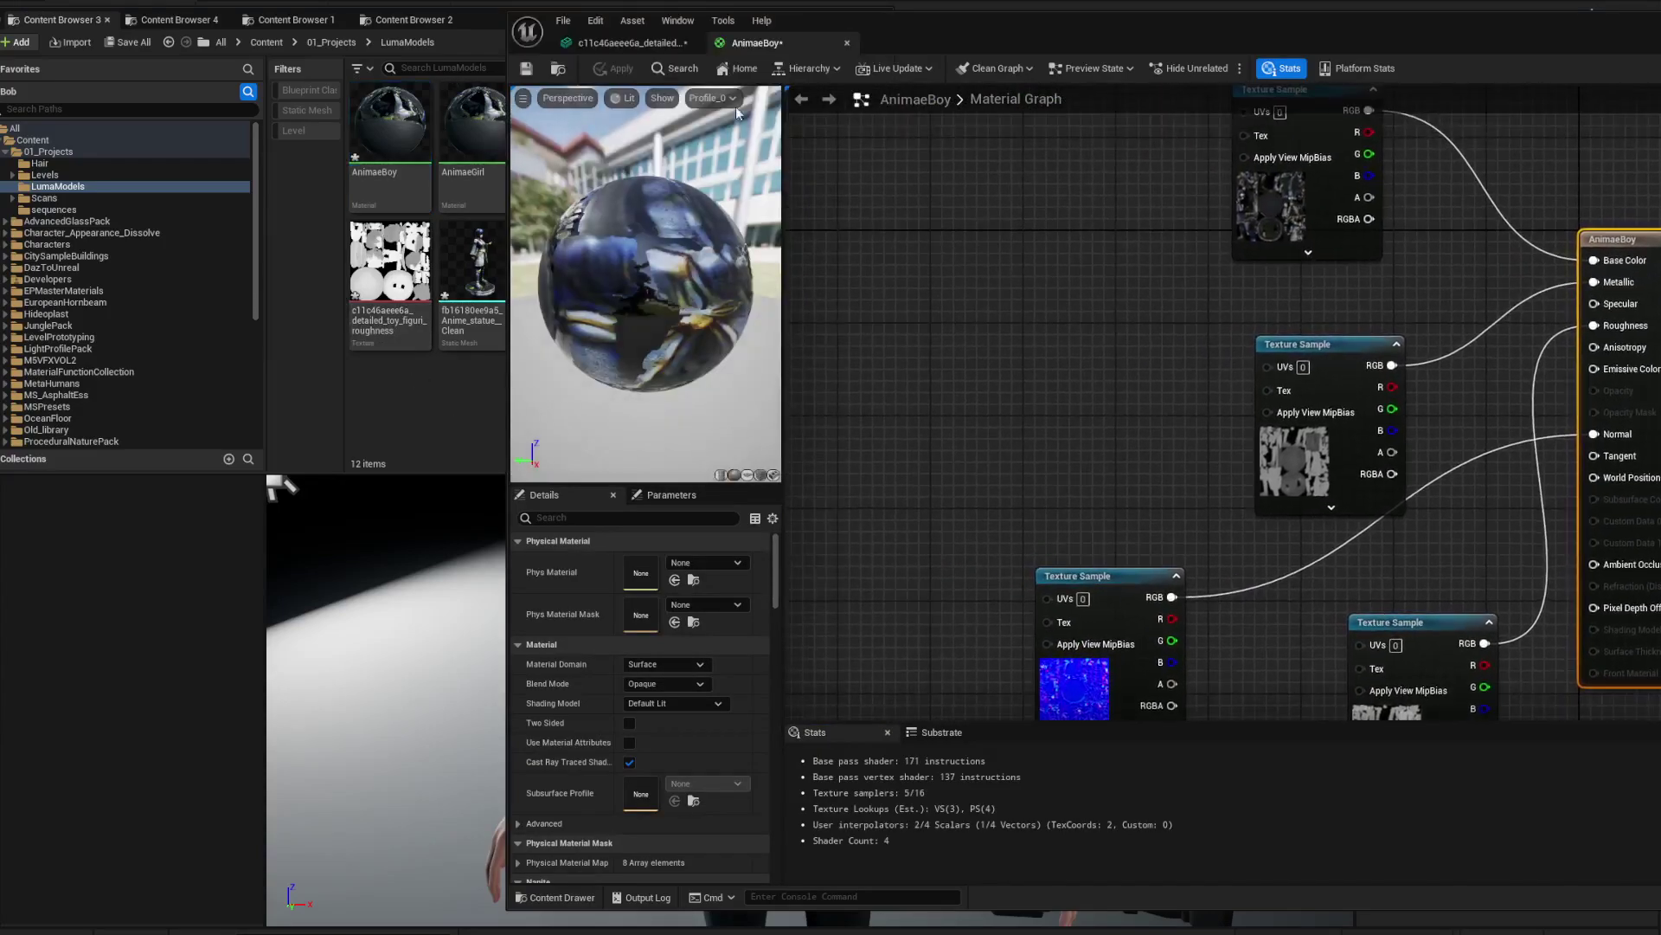
pyautogui.click(436, 432)
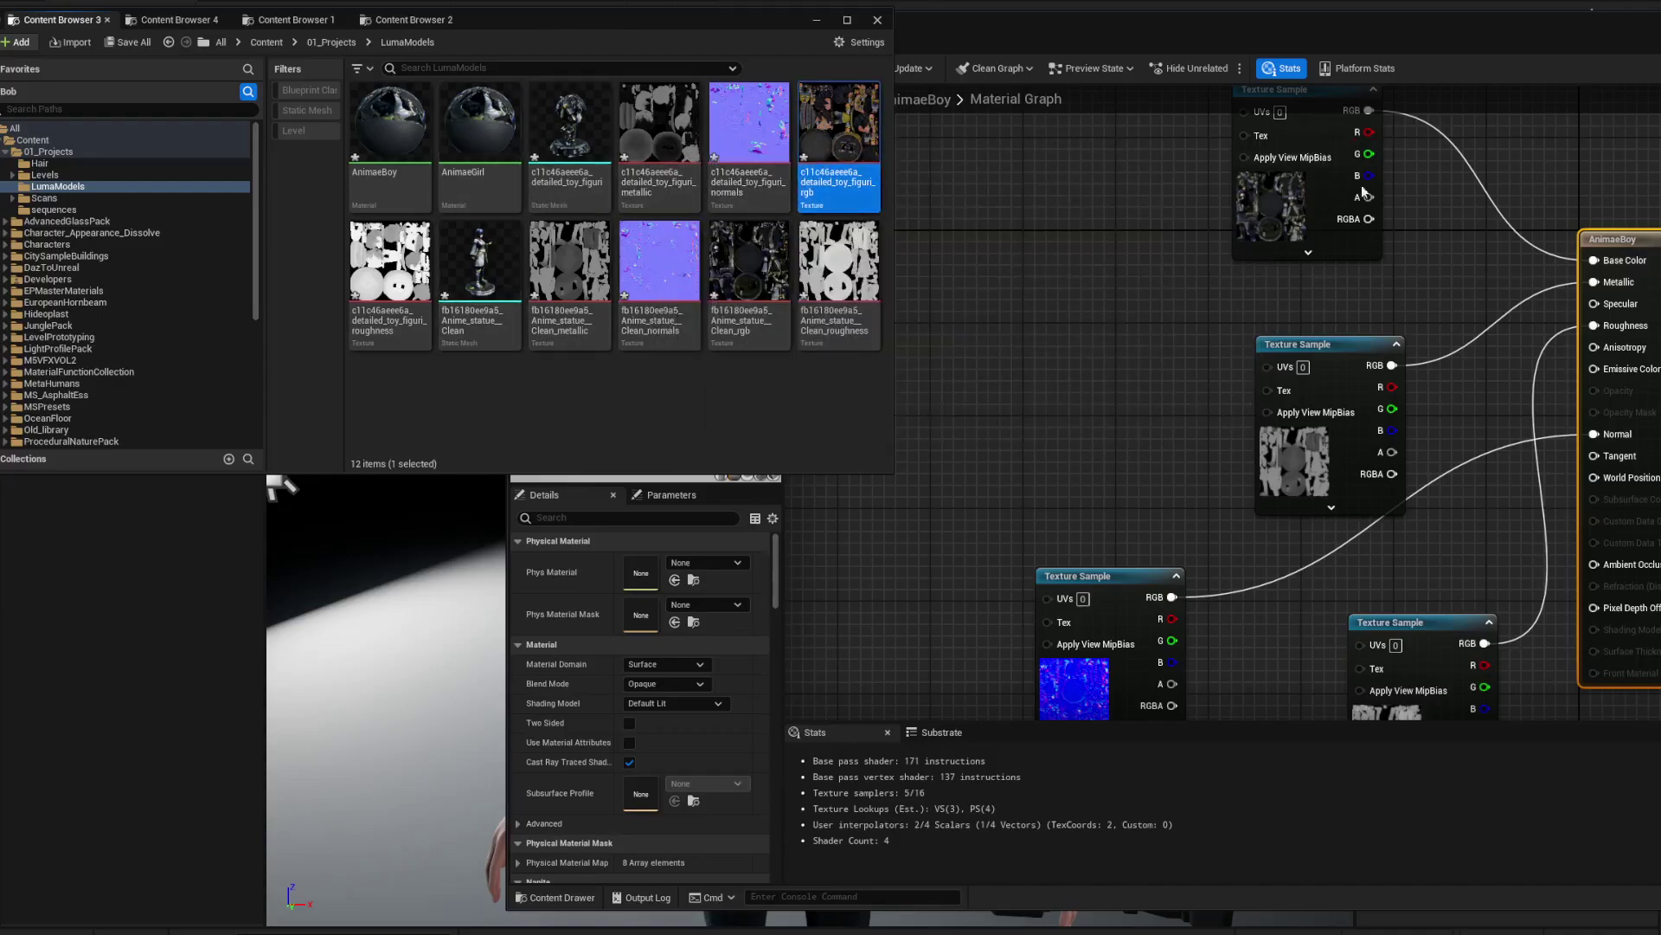
pyautogui.click(1057, 427)
pyautogui.rightClick(1279, 232)
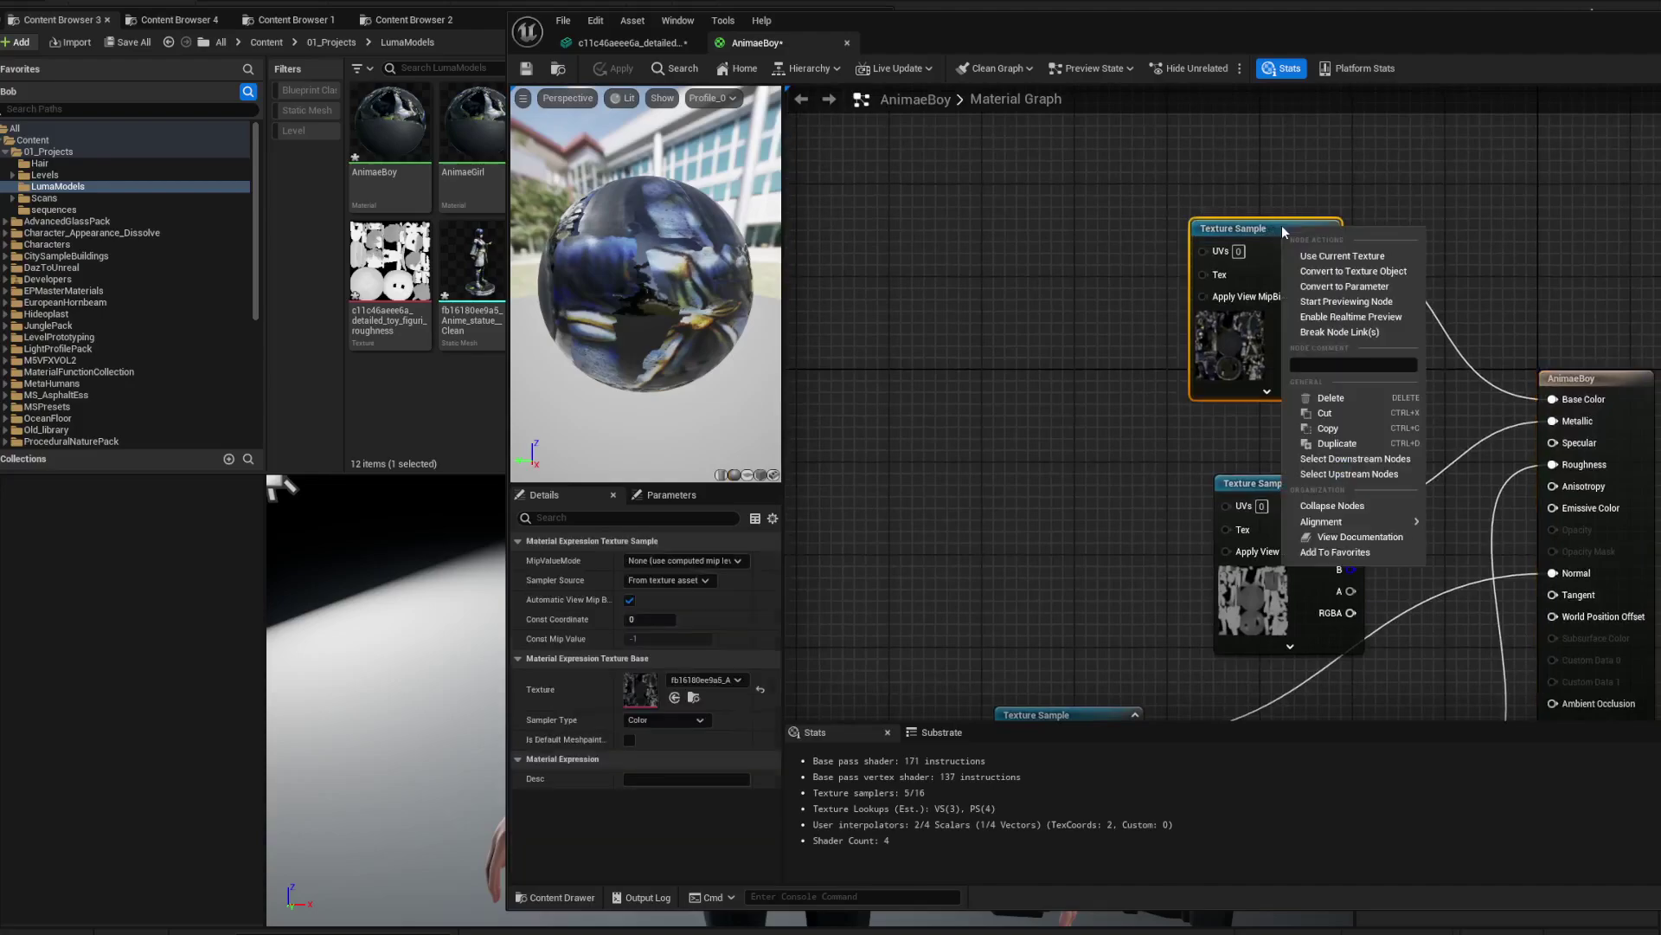
pyautogui.click(1341, 255)
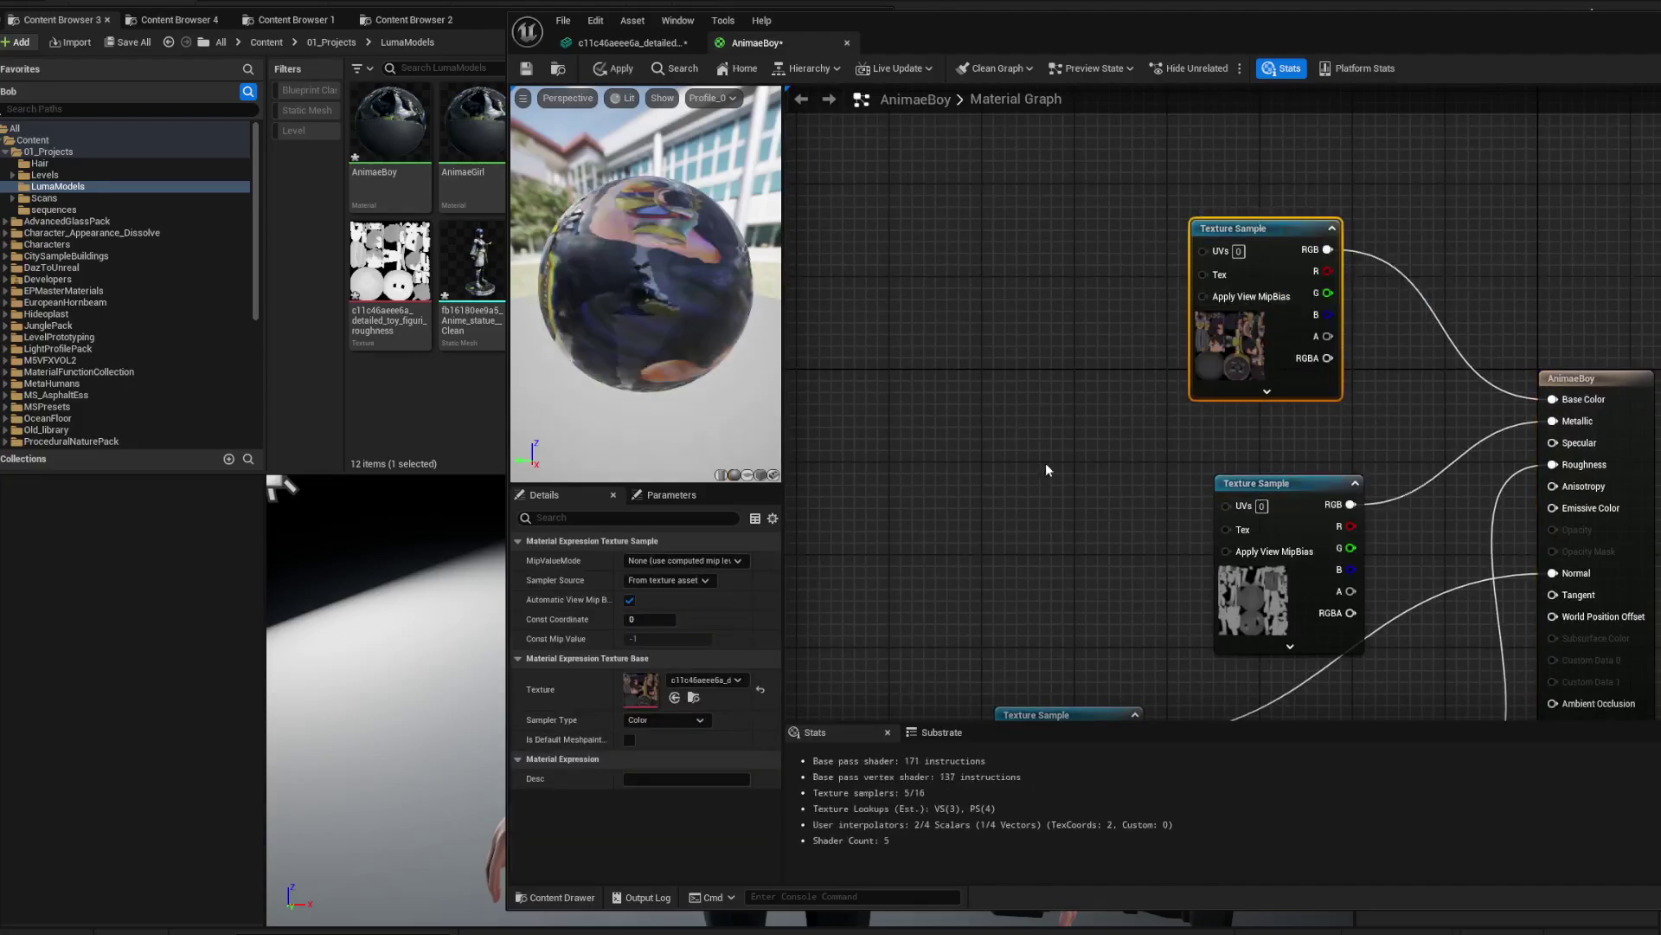
# Replace the Metallic sample's texture with the detailed_toy_figuri_metallic texture.
pyautogui.moveTo(1046, 470); pyautogui.dragTo(1249, 349, button='right')
pyautogui.click(338, 433)
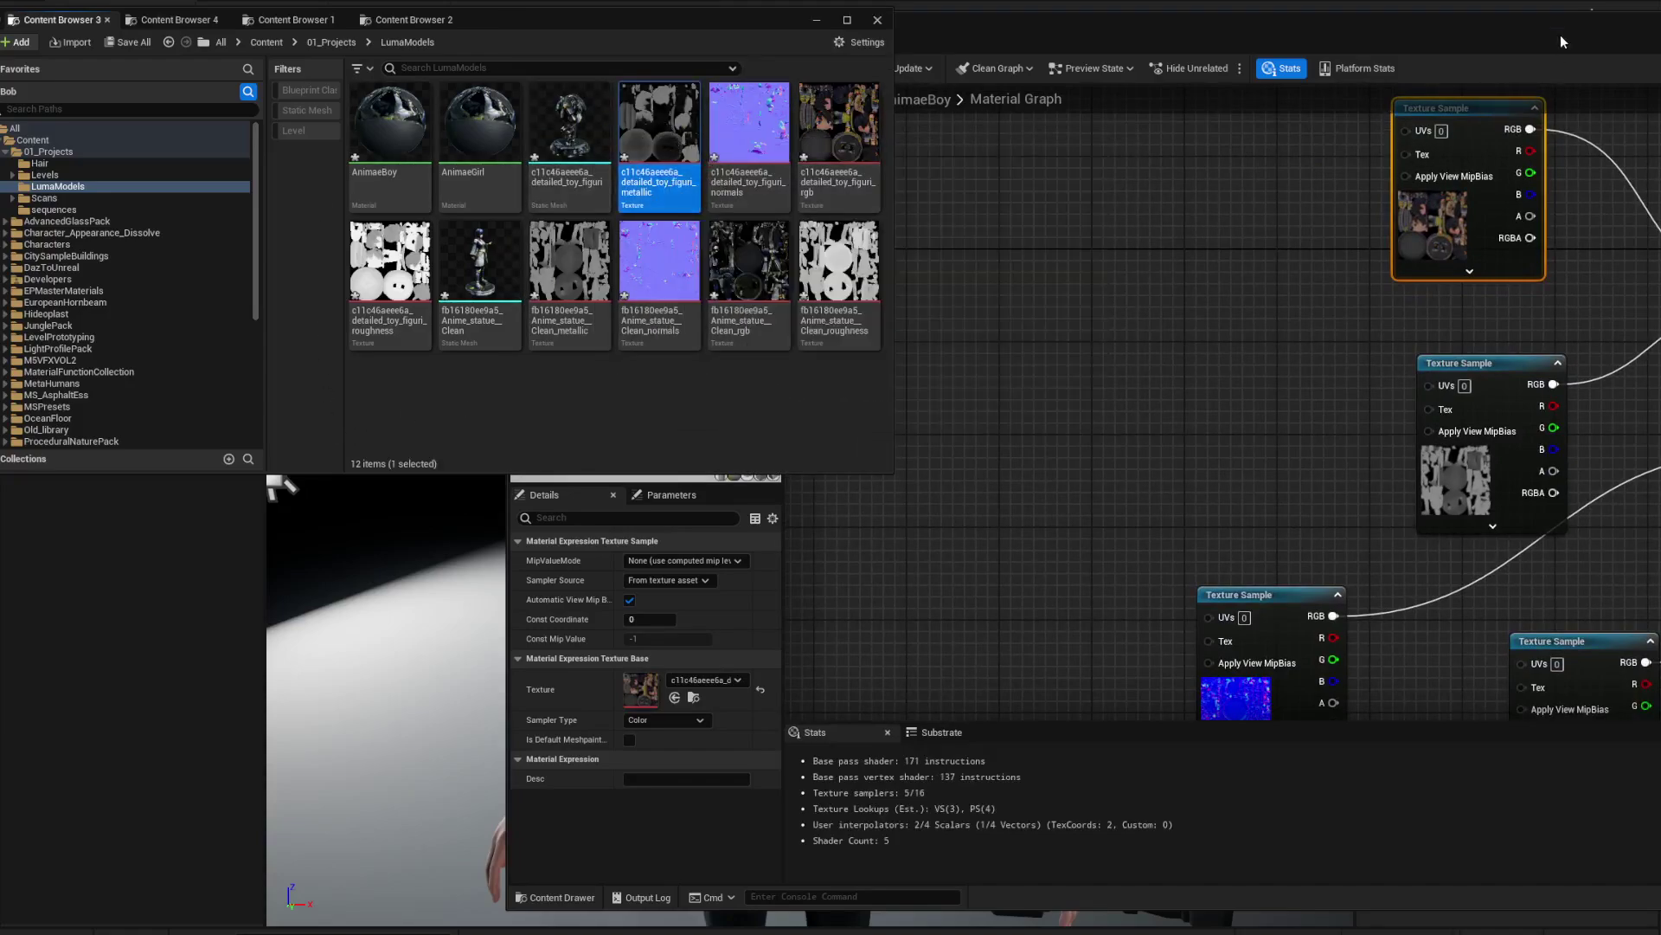
pyautogui.moveTo(1556, 34); pyautogui.dragTo(1315, 31)
pyautogui.moveTo(1062, 451); pyautogui.dragTo(895, 333, button='right')
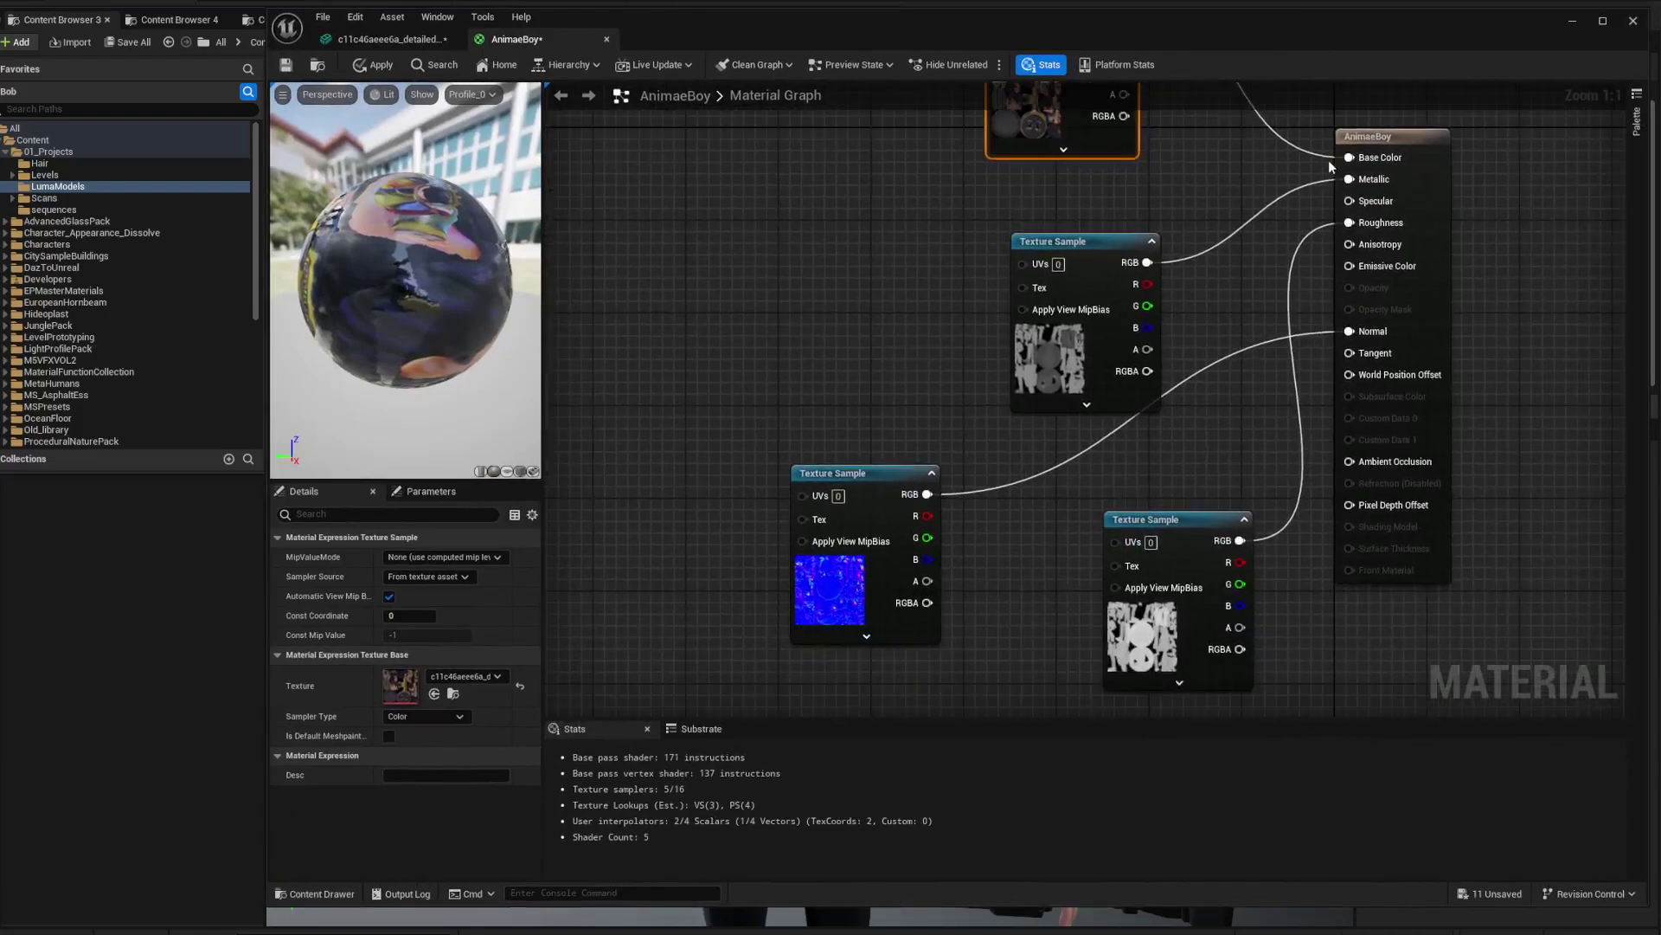
pyautogui.rightClick(1112, 251)
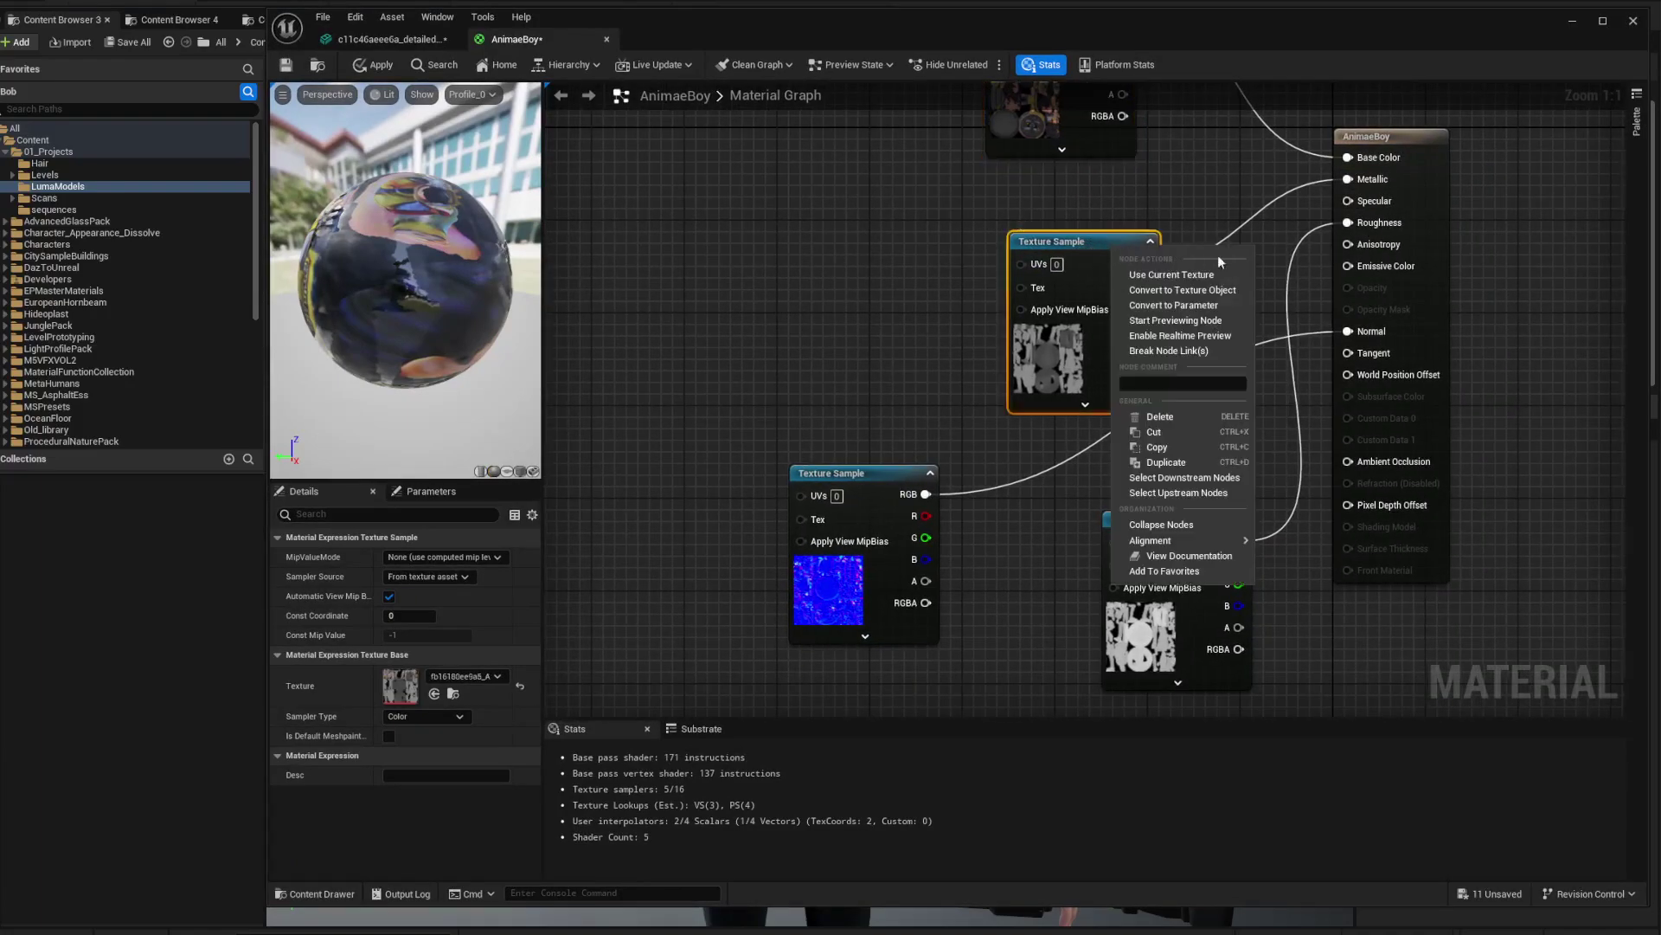
pyautogui.click(1171, 275)
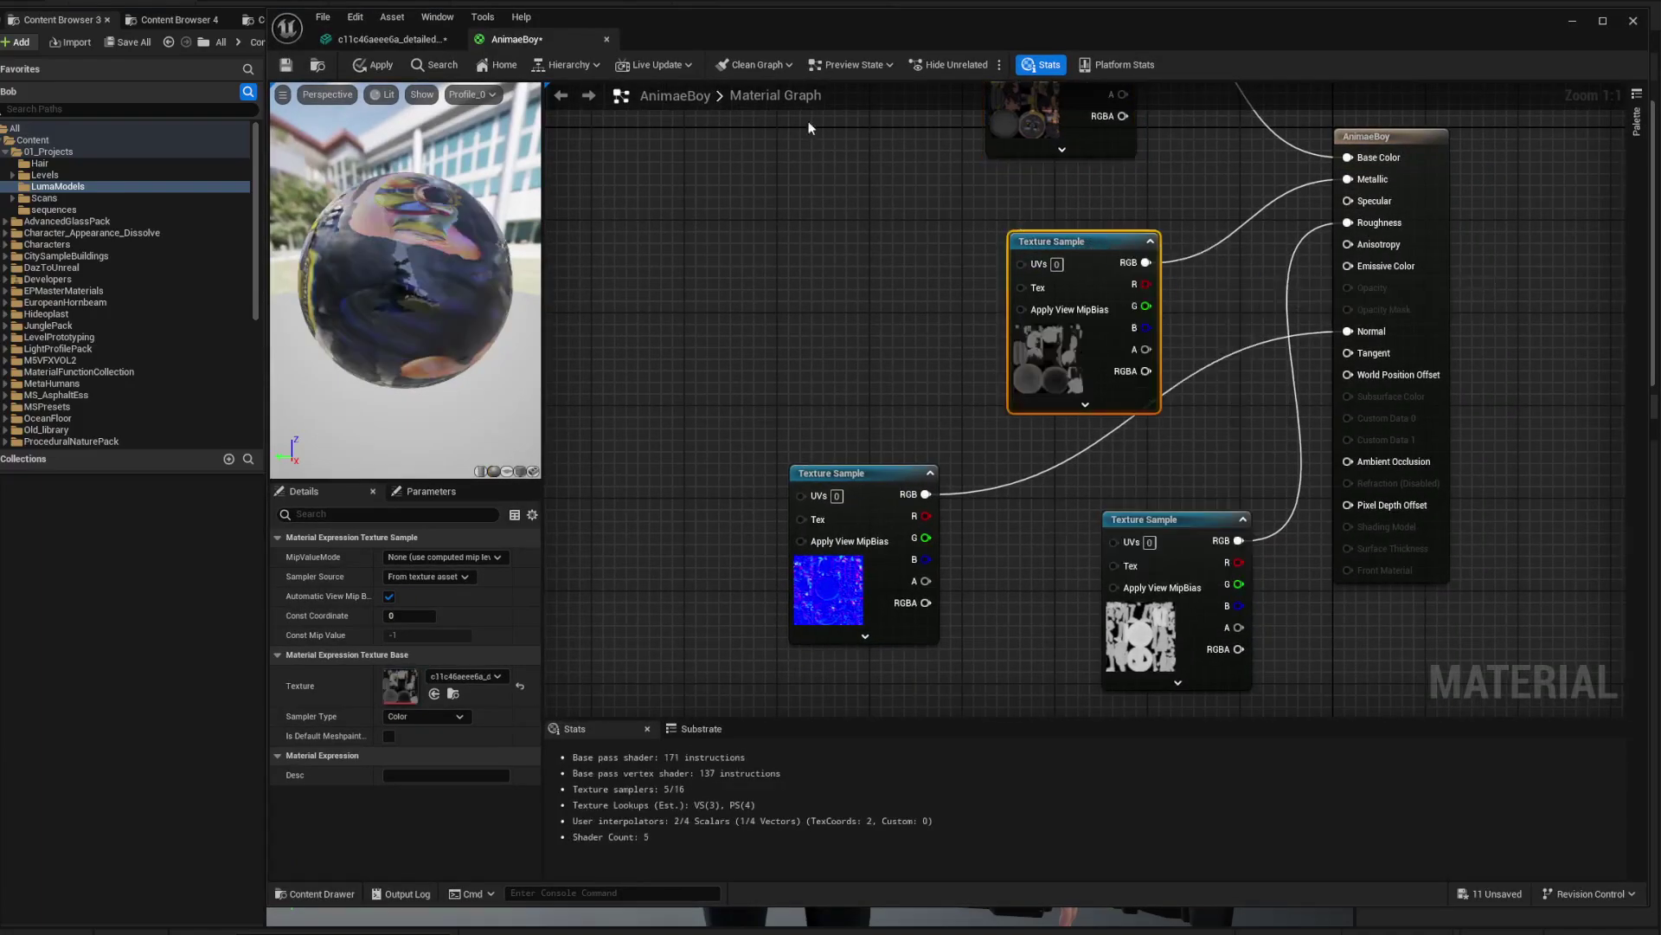
# Replace the Normal sample's texture with the detailed_toy_figuri_normals texture.
pyautogui.moveTo(751, 28); pyautogui.dragTo(694, 2)
pyautogui.rightClick(837, 465)
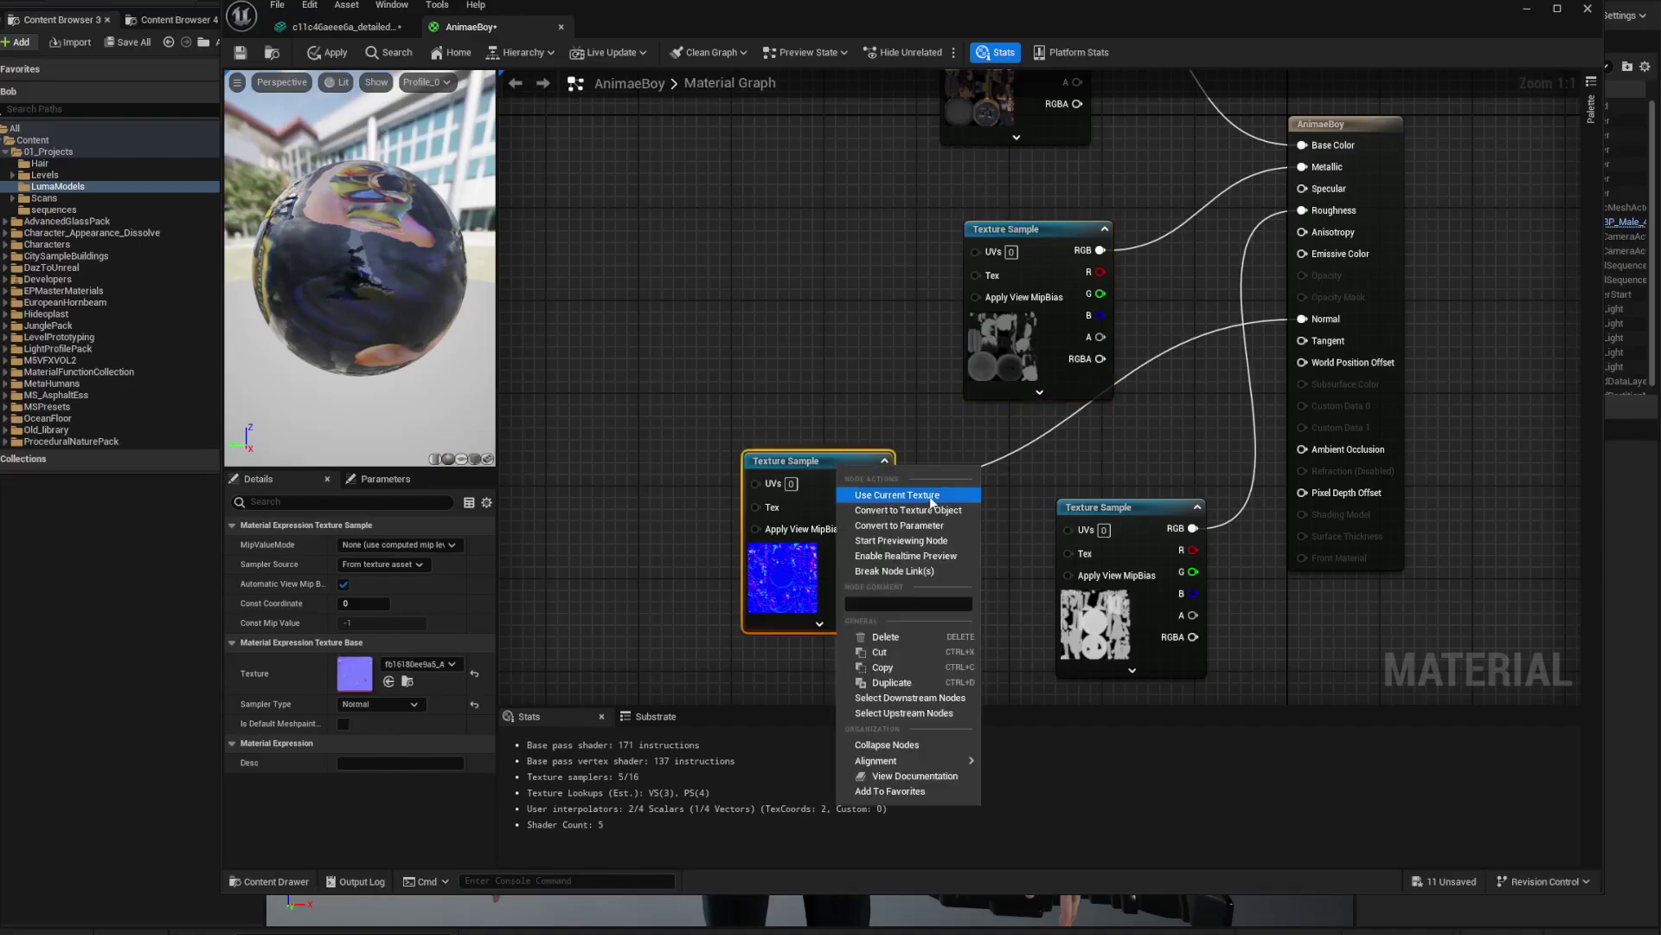
pyautogui.click(929, 495)
# Replace the Roughness sample's texture with the detailed_toy_figuri_roughness texture.
pyautogui.moveTo(816, 19); pyautogui.dragTo(1203, 230)
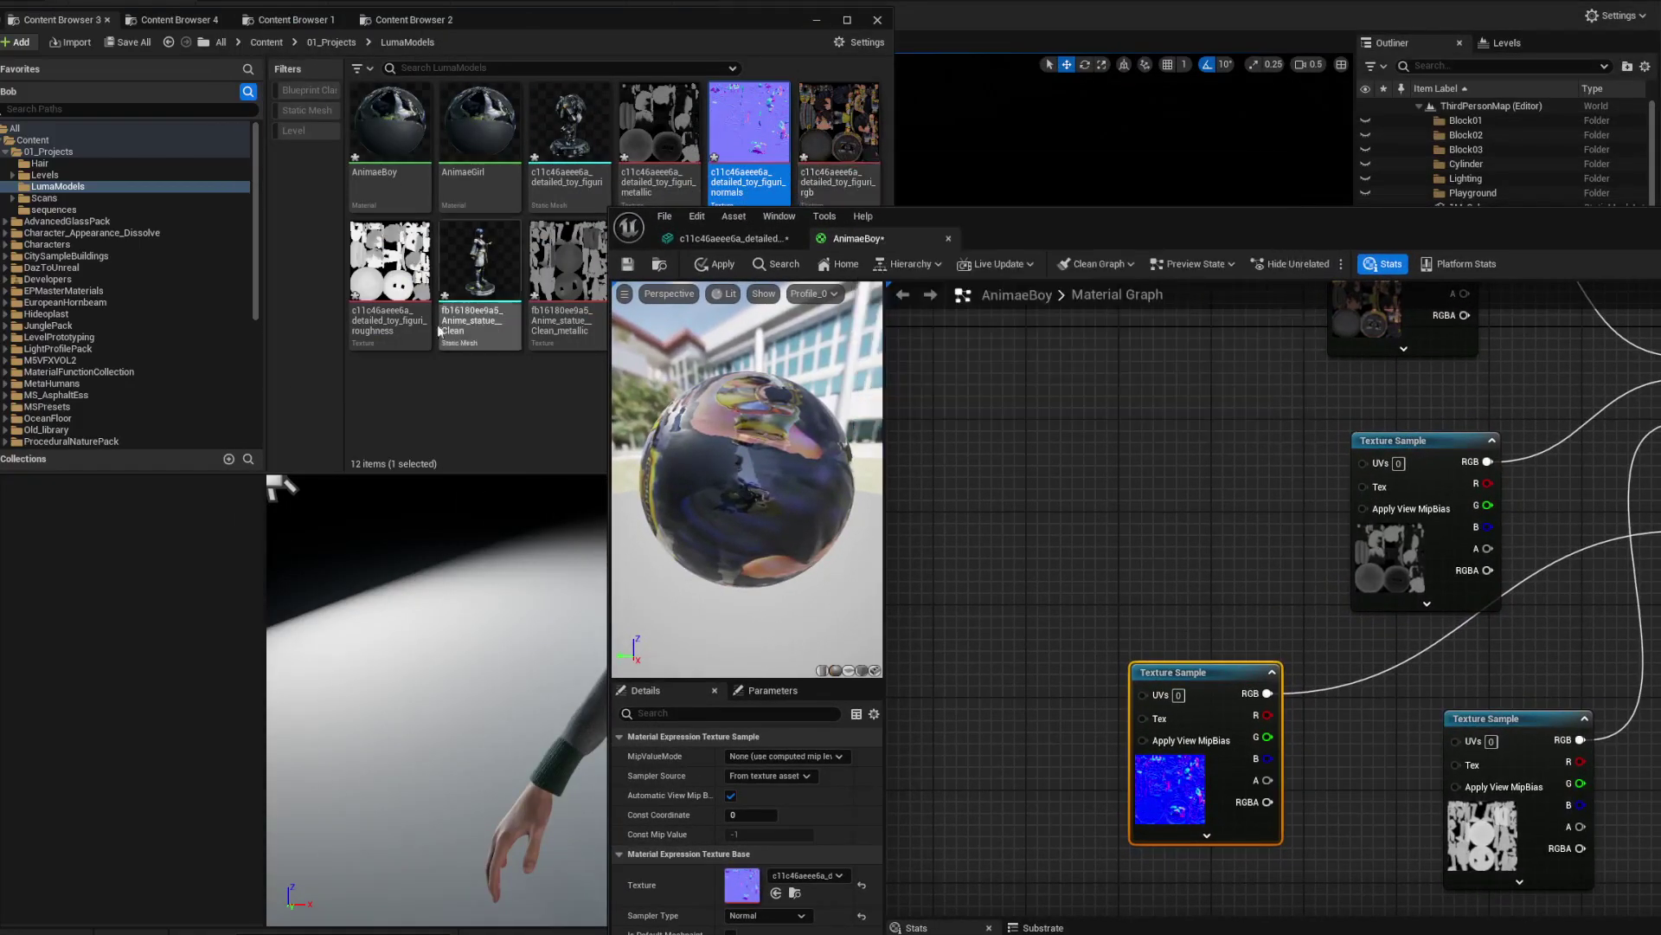
pyautogui.click(400, 258)
pyautogui.moveTo(1161, 231); pyautogui.dragTo(744, 57)
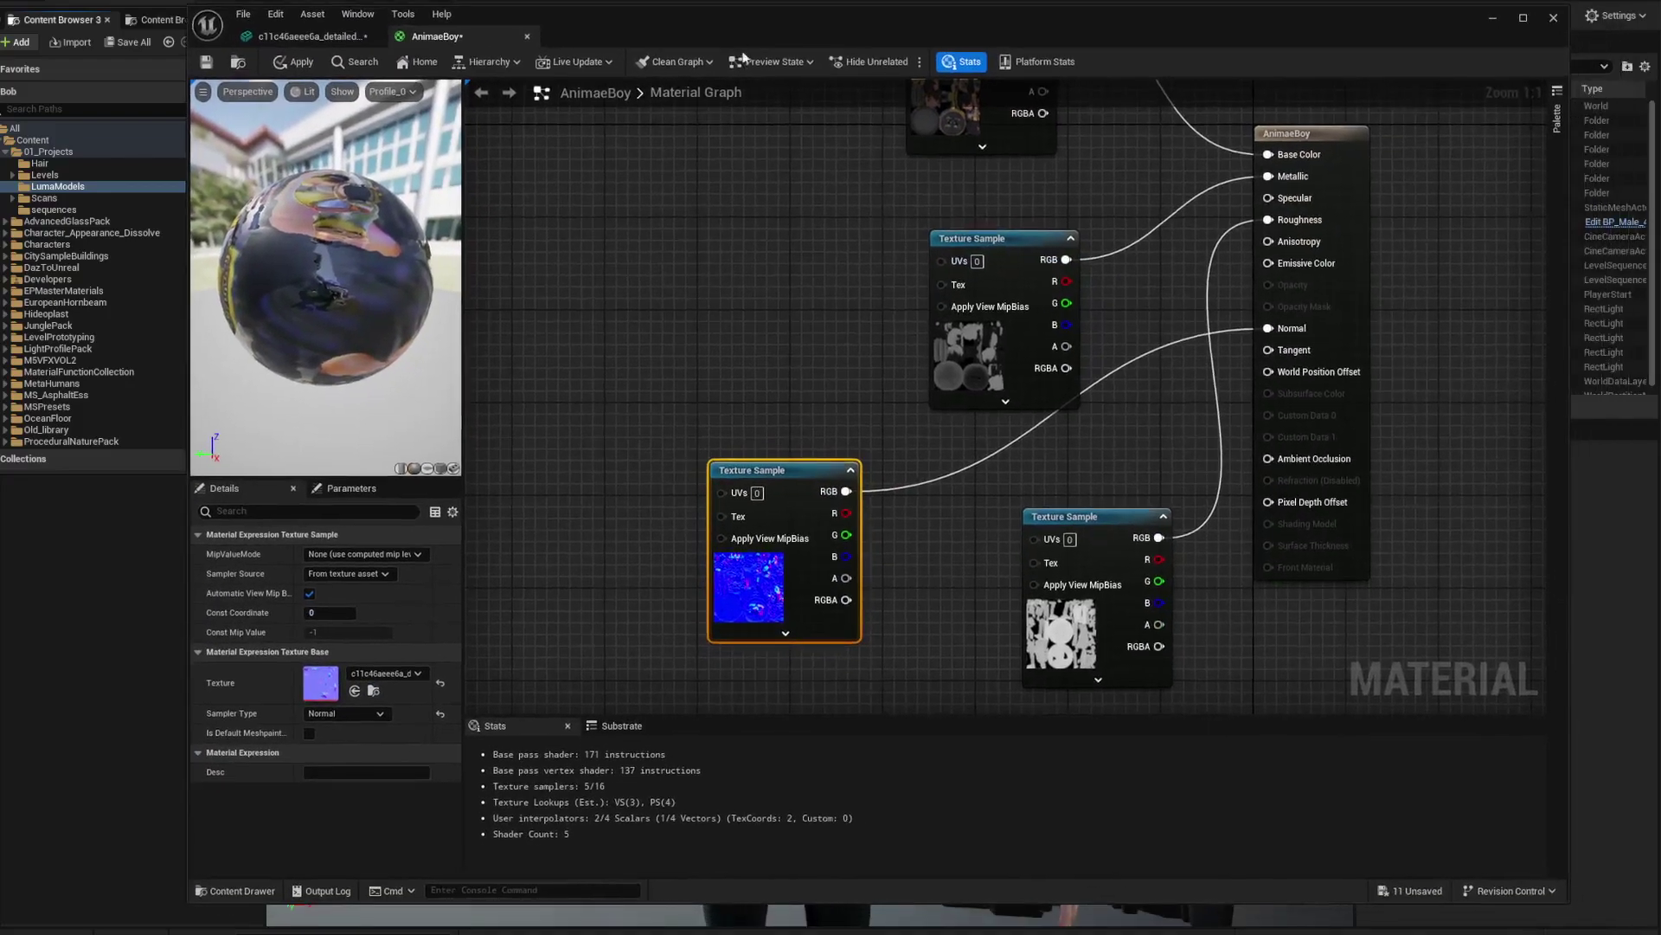
pyautogui.rightClick(1110, 524)
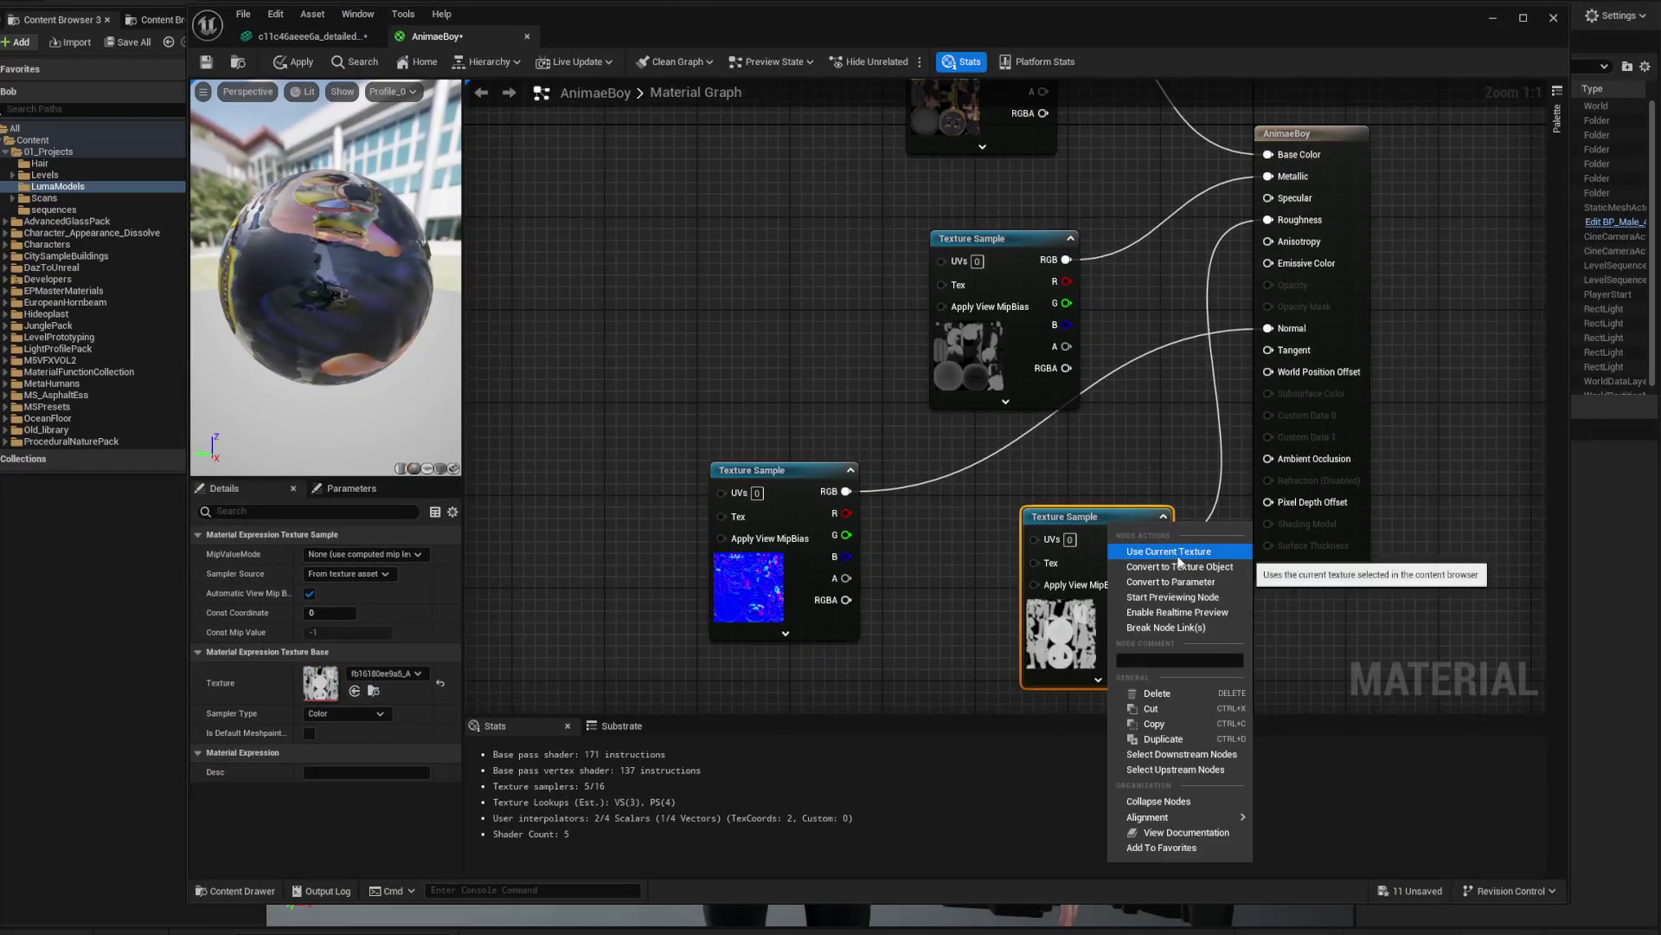
pyautogui.click(1174, 554)
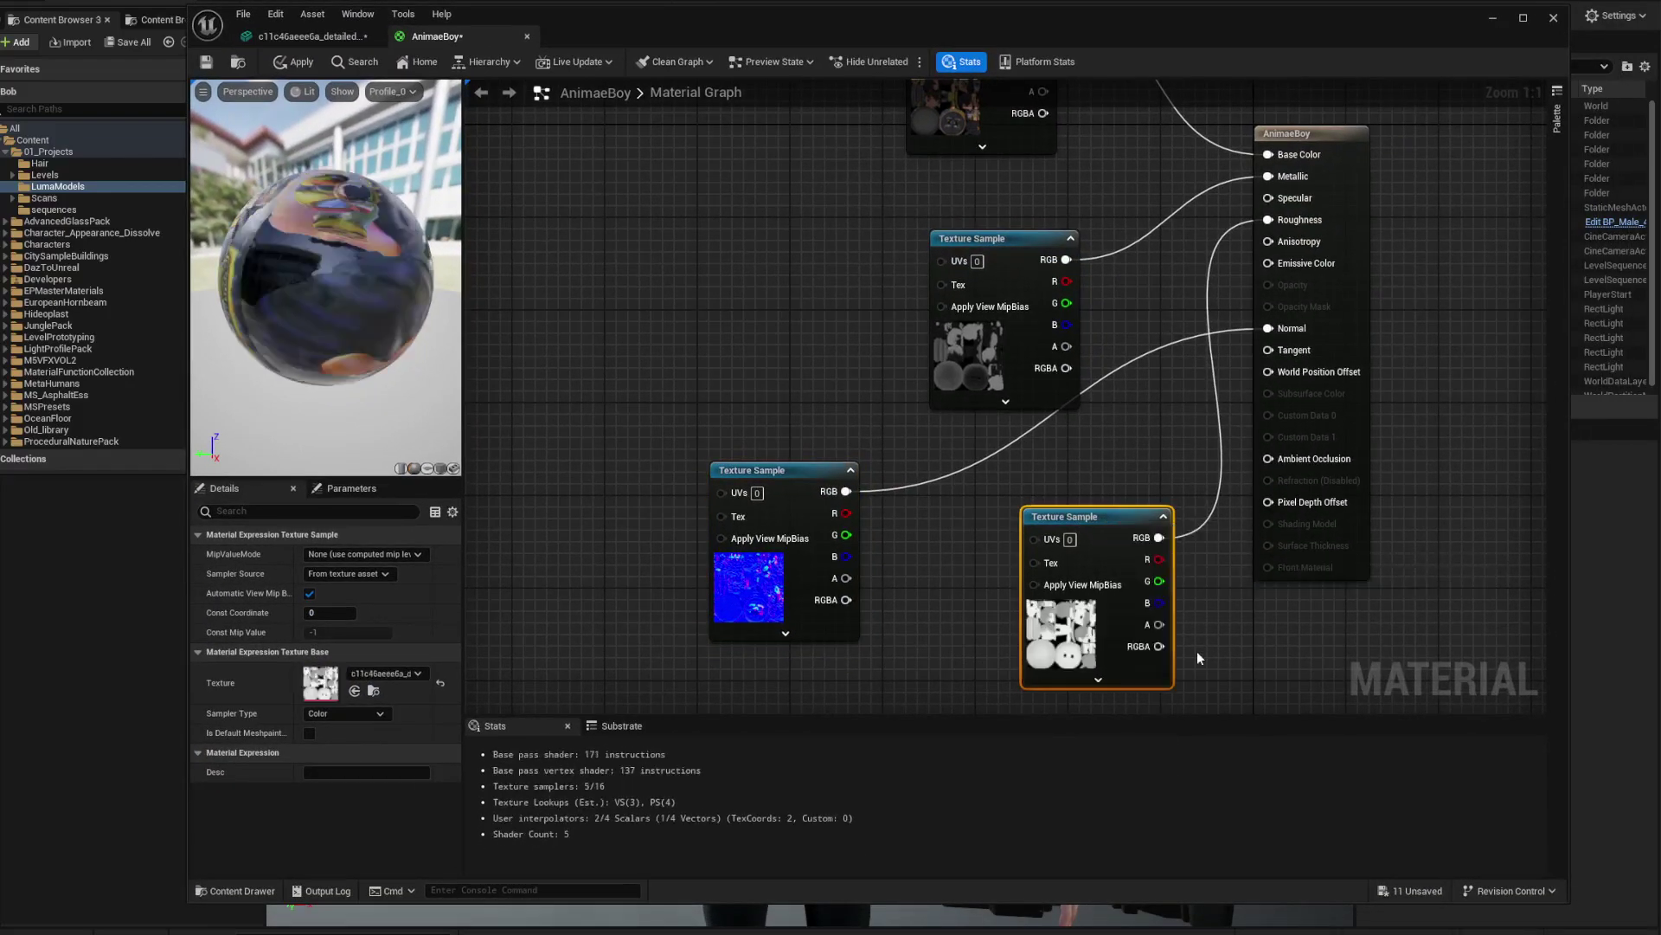
# Save the AnimaeBoy material, check it on the toy figurine mesh up close, and close the editor window.
pyautogui.click(206, 63)
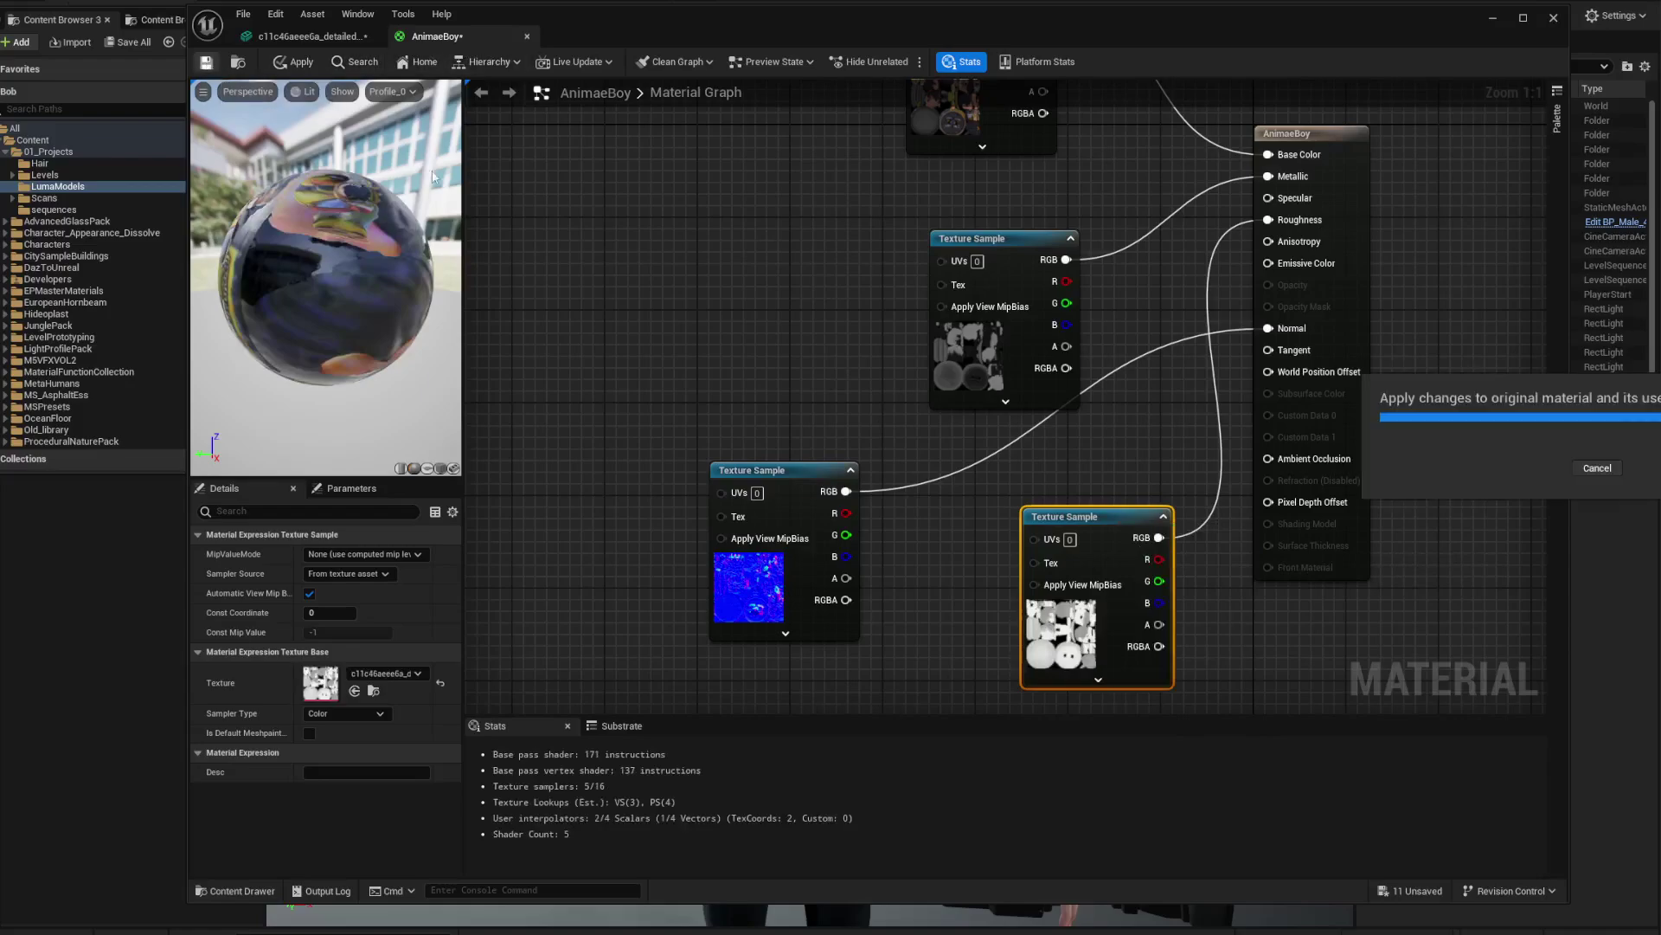
pyautogui.click(312, 36)
pyautogui.scroll(5, 630, 476)
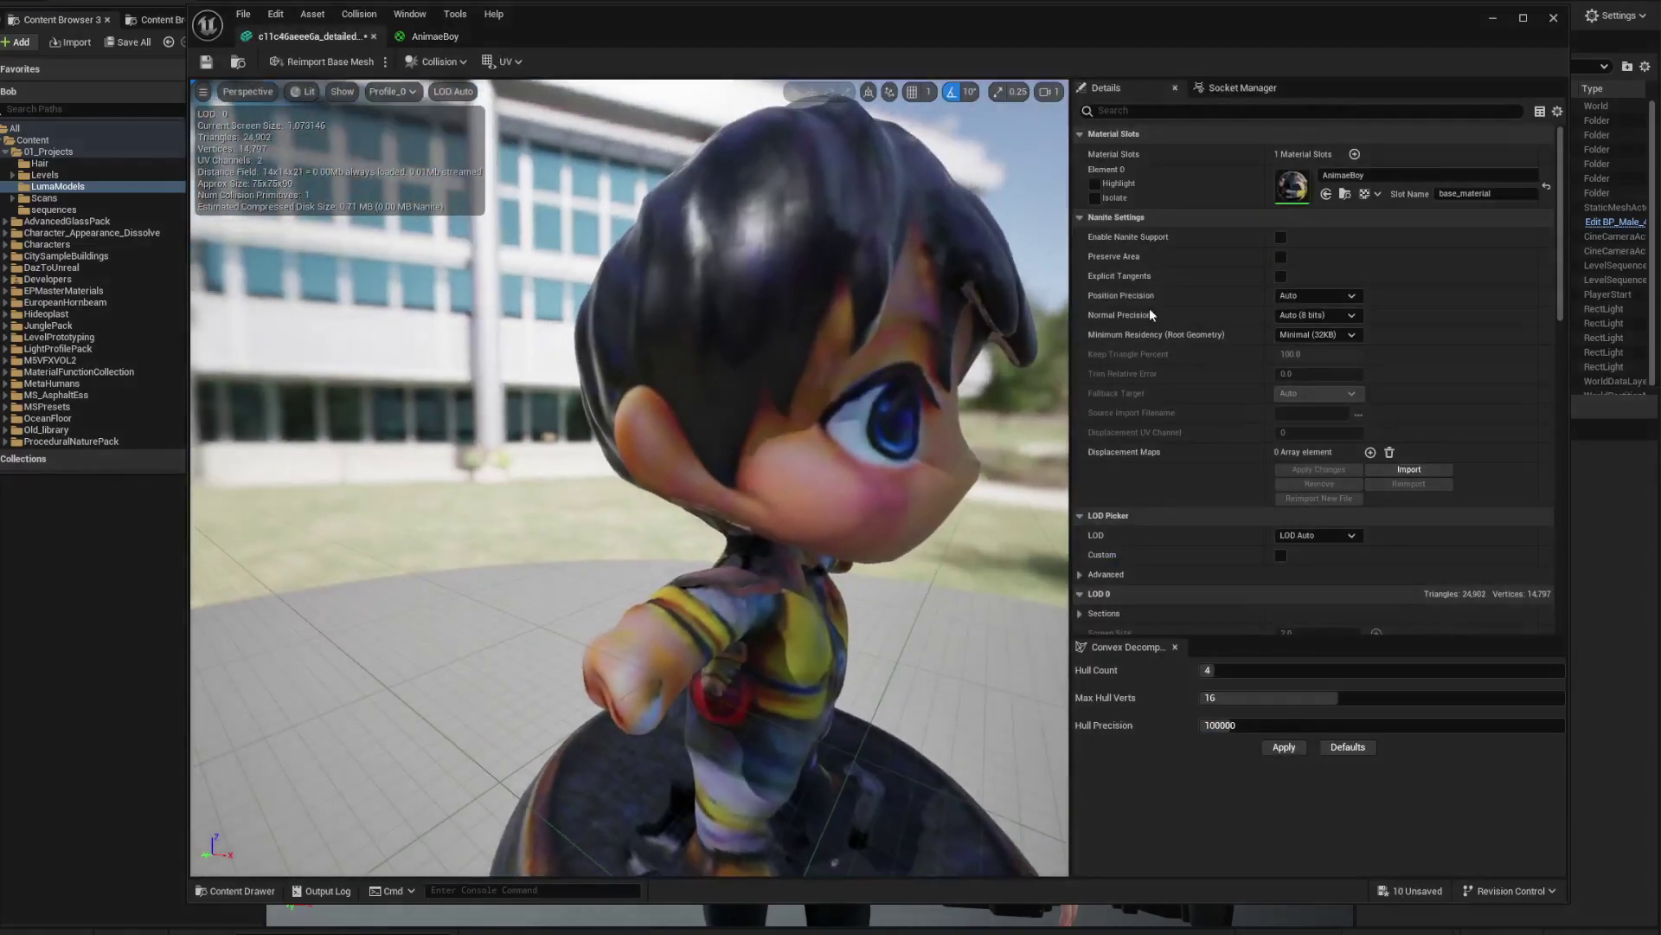
pyautogui.click(1554, 18)
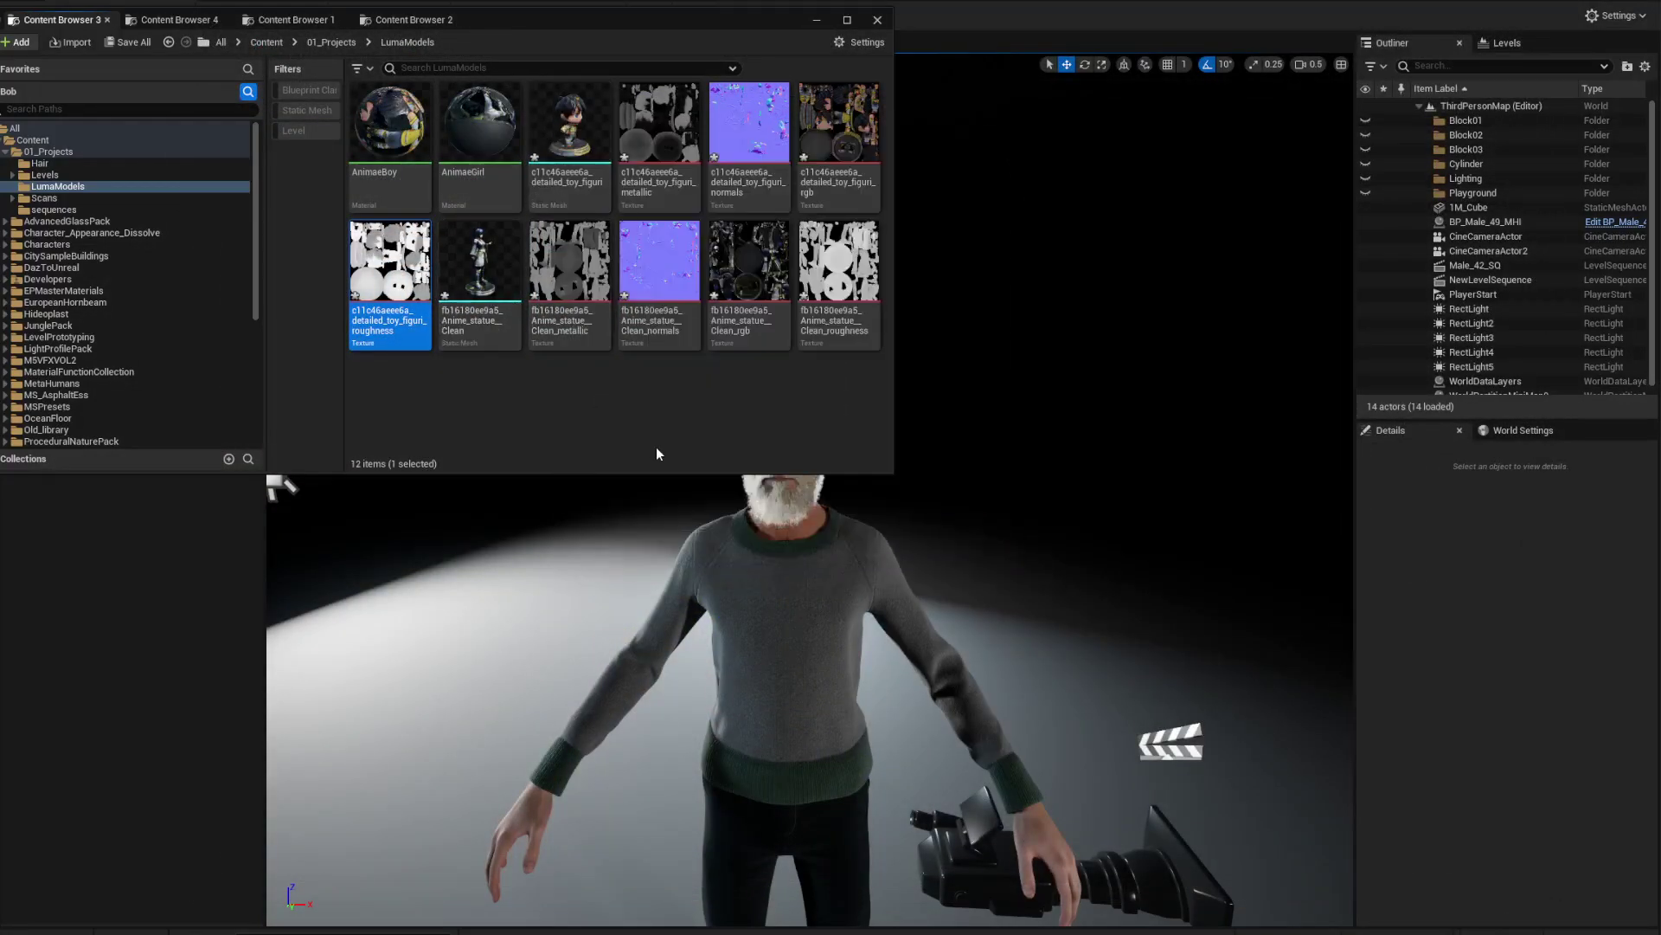
# Place the detailed_toy_figuri static mesh on an empty area of the lit stage and snap it down to the floor.
pyautogui.moveTo(963, 687)
pyautogui.mouseDown(button='right')
pyautogui.moveTo(934, 666)
pyautogui.moveTo(908, 693)
pyautogui.moveTo(925, 679)
pyautogui.moveTo(852, 671)
pyautogui.moveTo(942, 694)
pyautogui.mouseUp(button='right')
pyautogui.press('s')
pyautogui.press('w')
pyautogui.press('w')
pyautogui.press('d')
pyautogui.scroll(-2, 852, 670)
pyautogui.moveTo(563, 126)
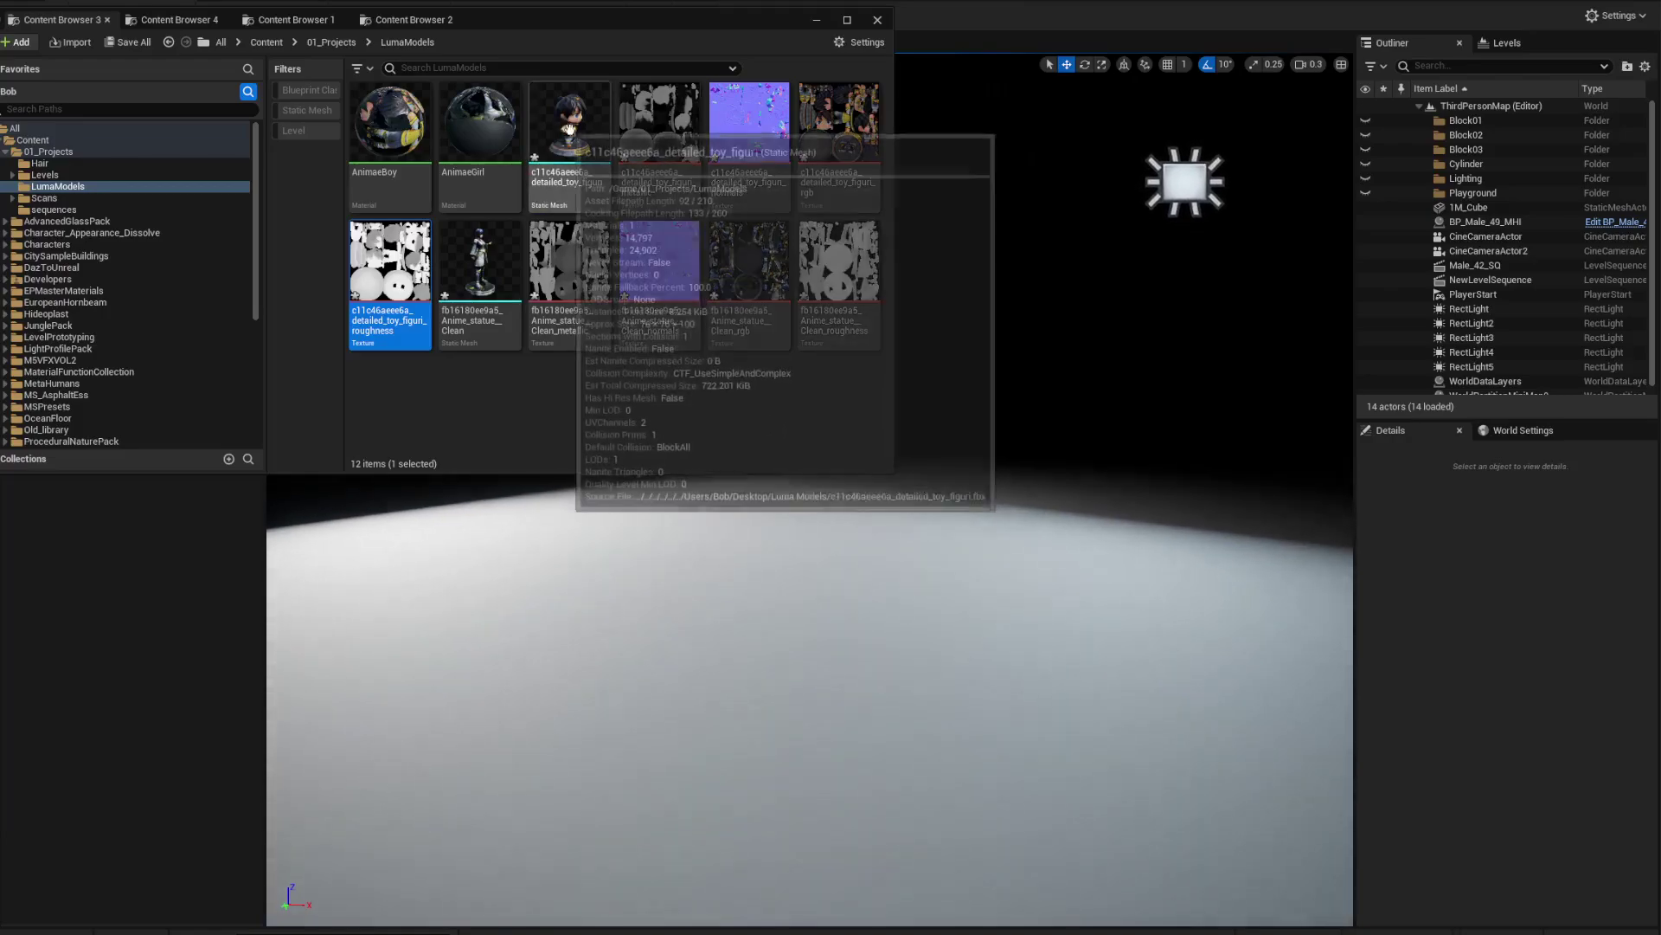
pyautogui.moveTo(563, 126); pyautogui.dragTo(916, 626)
pyautogui.press('End')
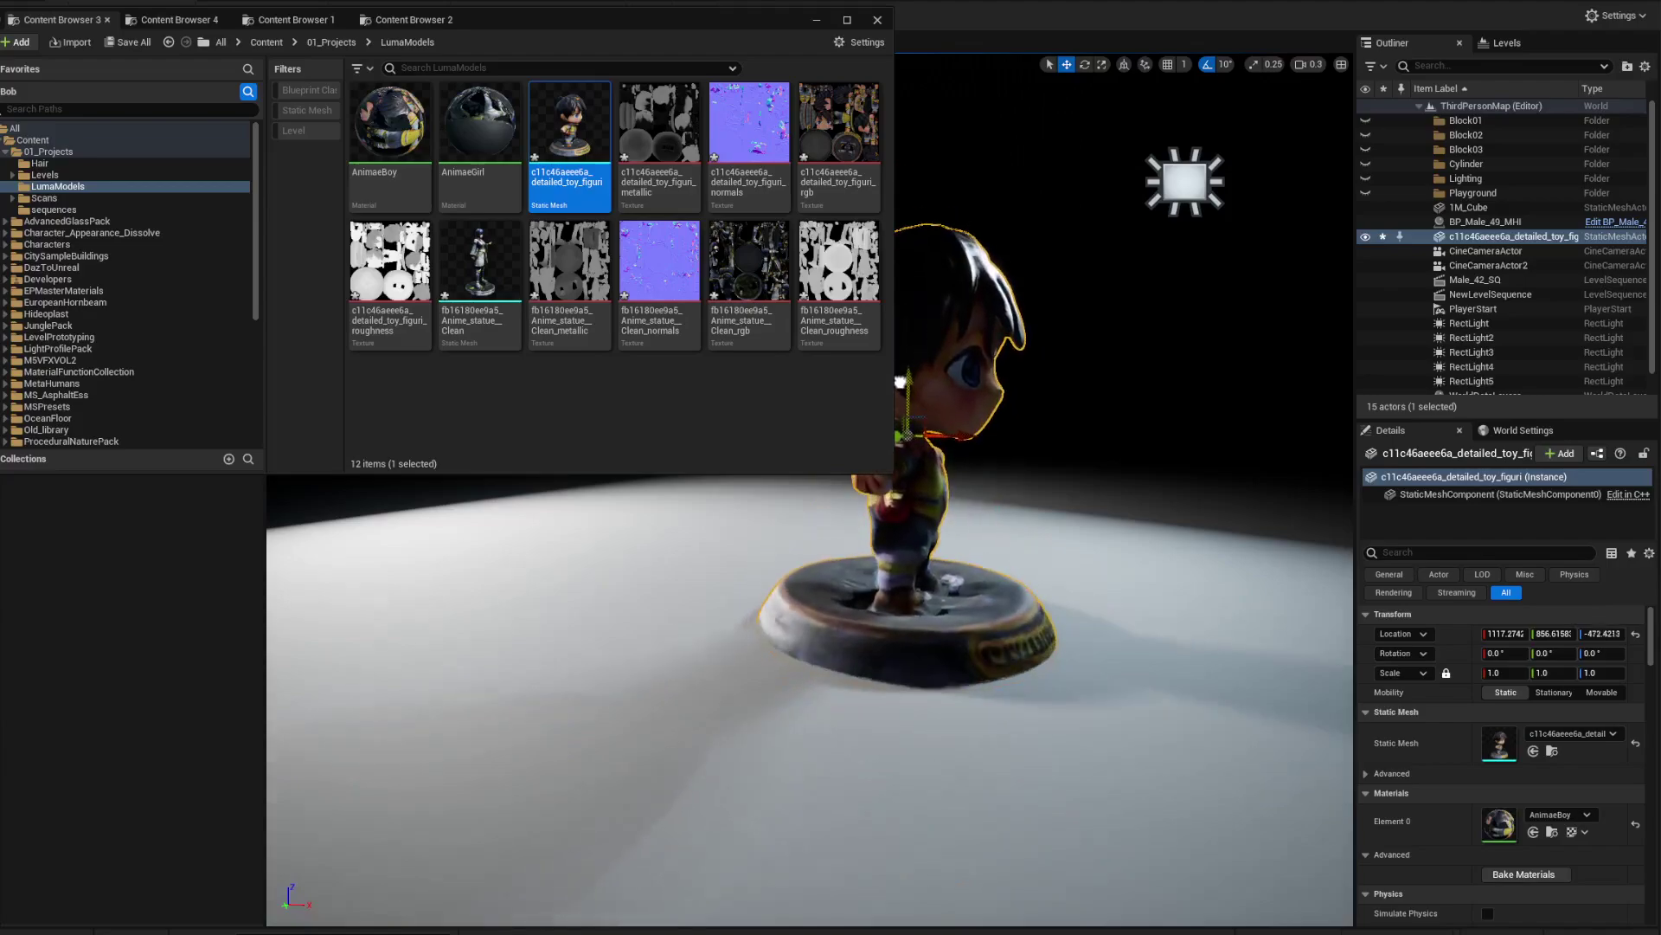
# Place the Anime_statue_Clean static mesh on the stage beside the toy figurine and snap it down to the floor.
pyautogui.moveTo(482, 264); pyautogui.dragTo(1169, 667)
pyautogui.press('End')
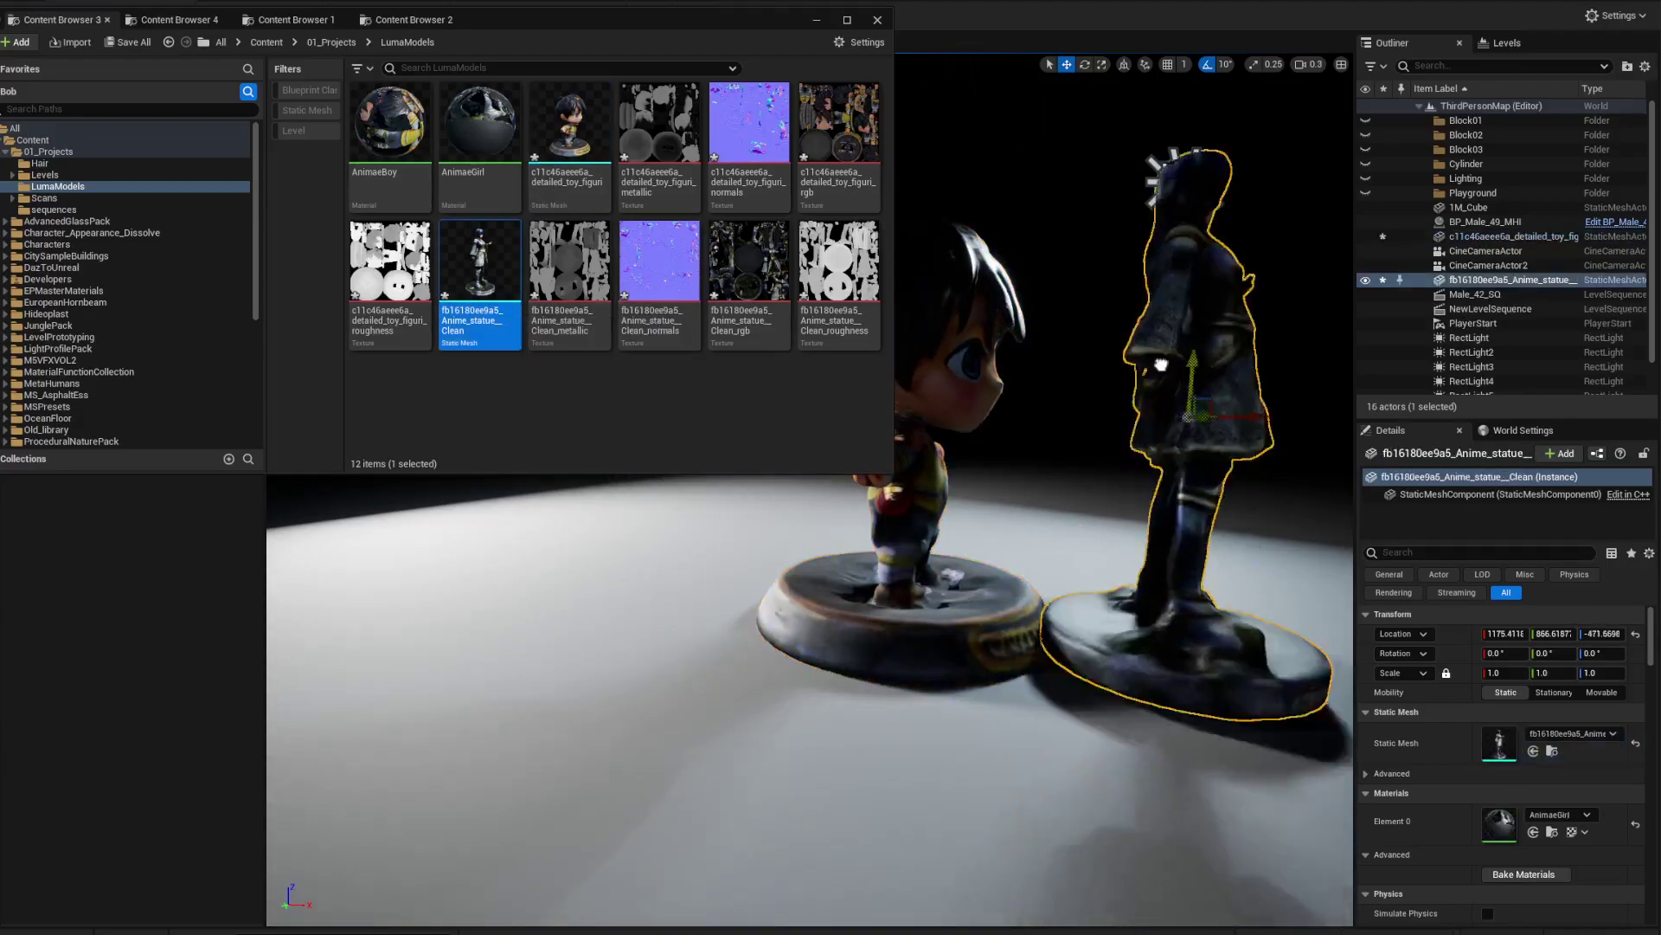
pyautogui.press('End')
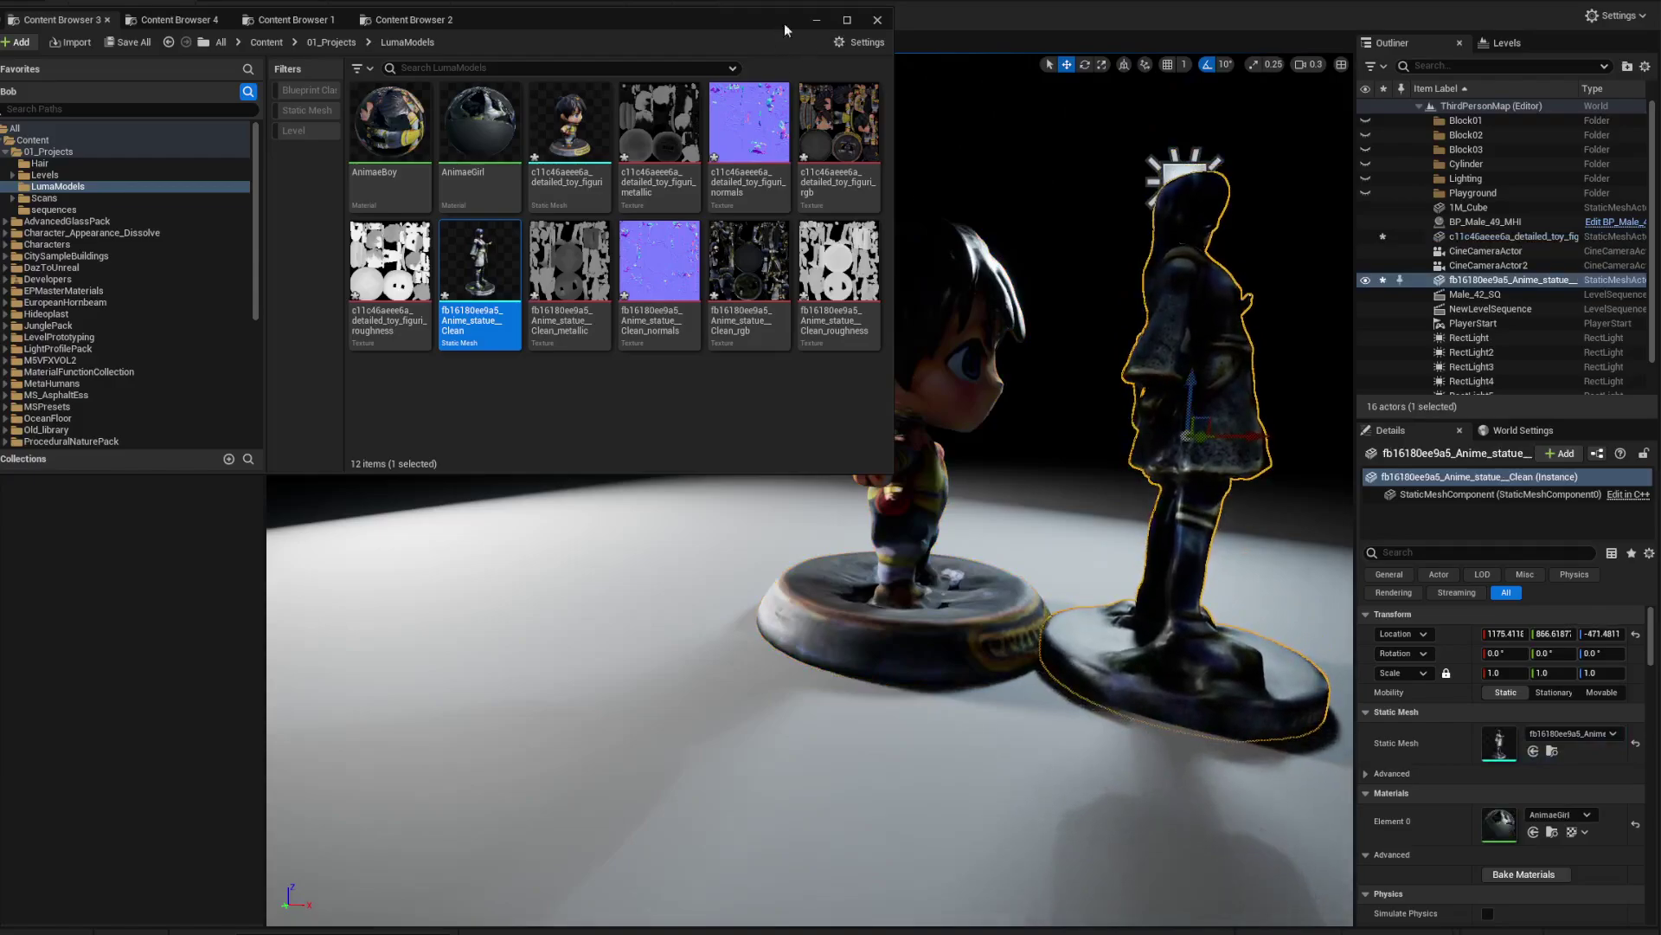
# Move the asset browser window out of the way and shift the anime statue to the other side of the toy figurine.
pyautogui.moveTo(775, 24); pyautogui.dragTo(1660, 195)
pyautogui.moveTo(1120, 504)
pyautogui.mouseDown(button='right')
pyautogui.moveTo(1030, 505)
pyautogui.moveTo(1120, 505)
pyautogui.mouseUp(button='right')
pyautogui.moveTo(1092, 475); pyautogui.dragTo(670, 469)
pyautogui.moveTo(744, 554); pyautogui.dragTo(718, 524, button='right')
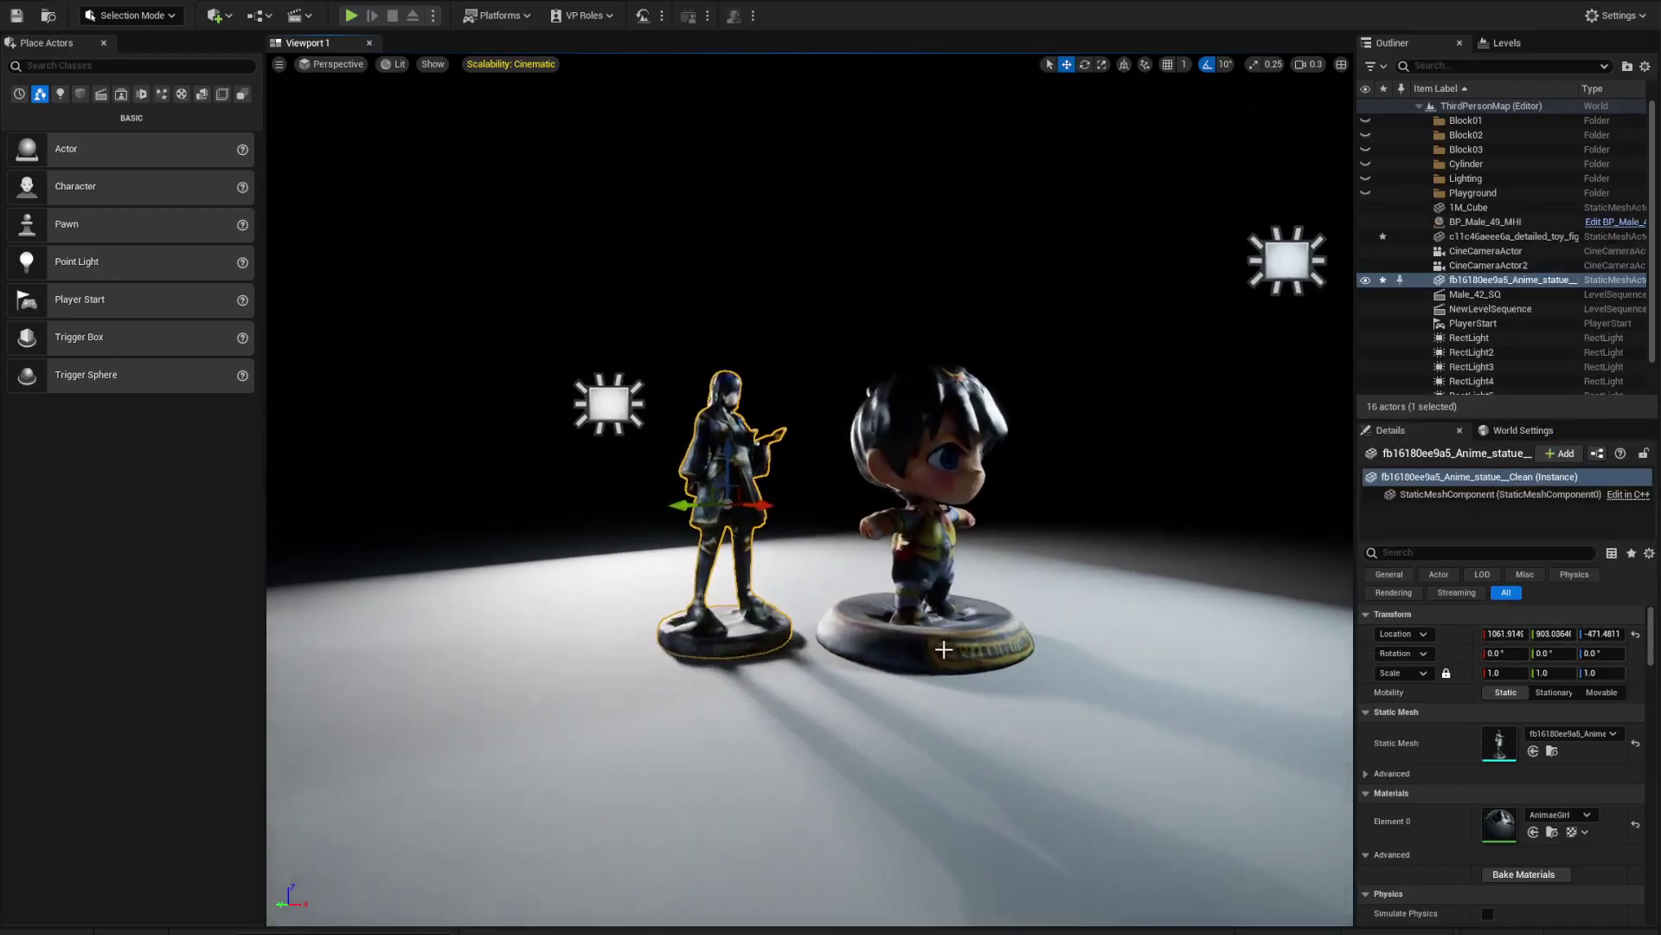
# Move the toy figurine farther back on the stage, behind the anime statue's base, and clear the selection.
pyautogui.click(956, 648)
pyautogui.moveTo(981, 516); pyautogui.dragTo(875, 493)
pyautogui.click(994, 215)
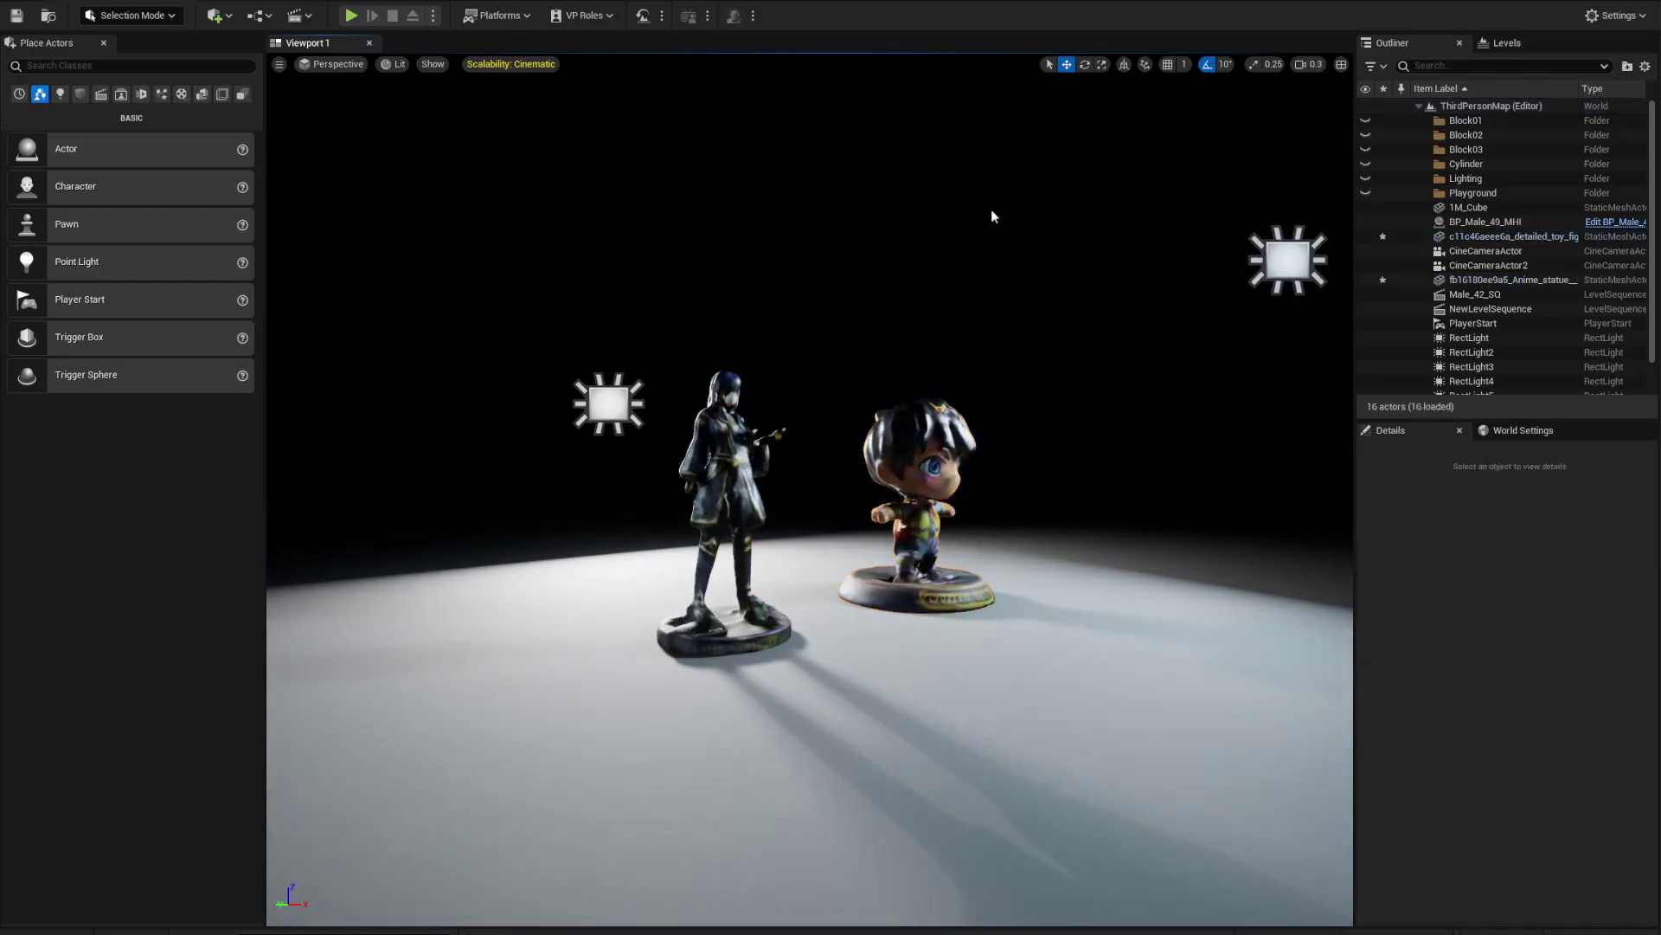
# Inspect both figurines in the lit stage from the front, back and sides to check their textures.
pyautogui.moveTo(995, 216); pyautogui.dragTo(942, 210, button='right')
pyautogui.press('w')
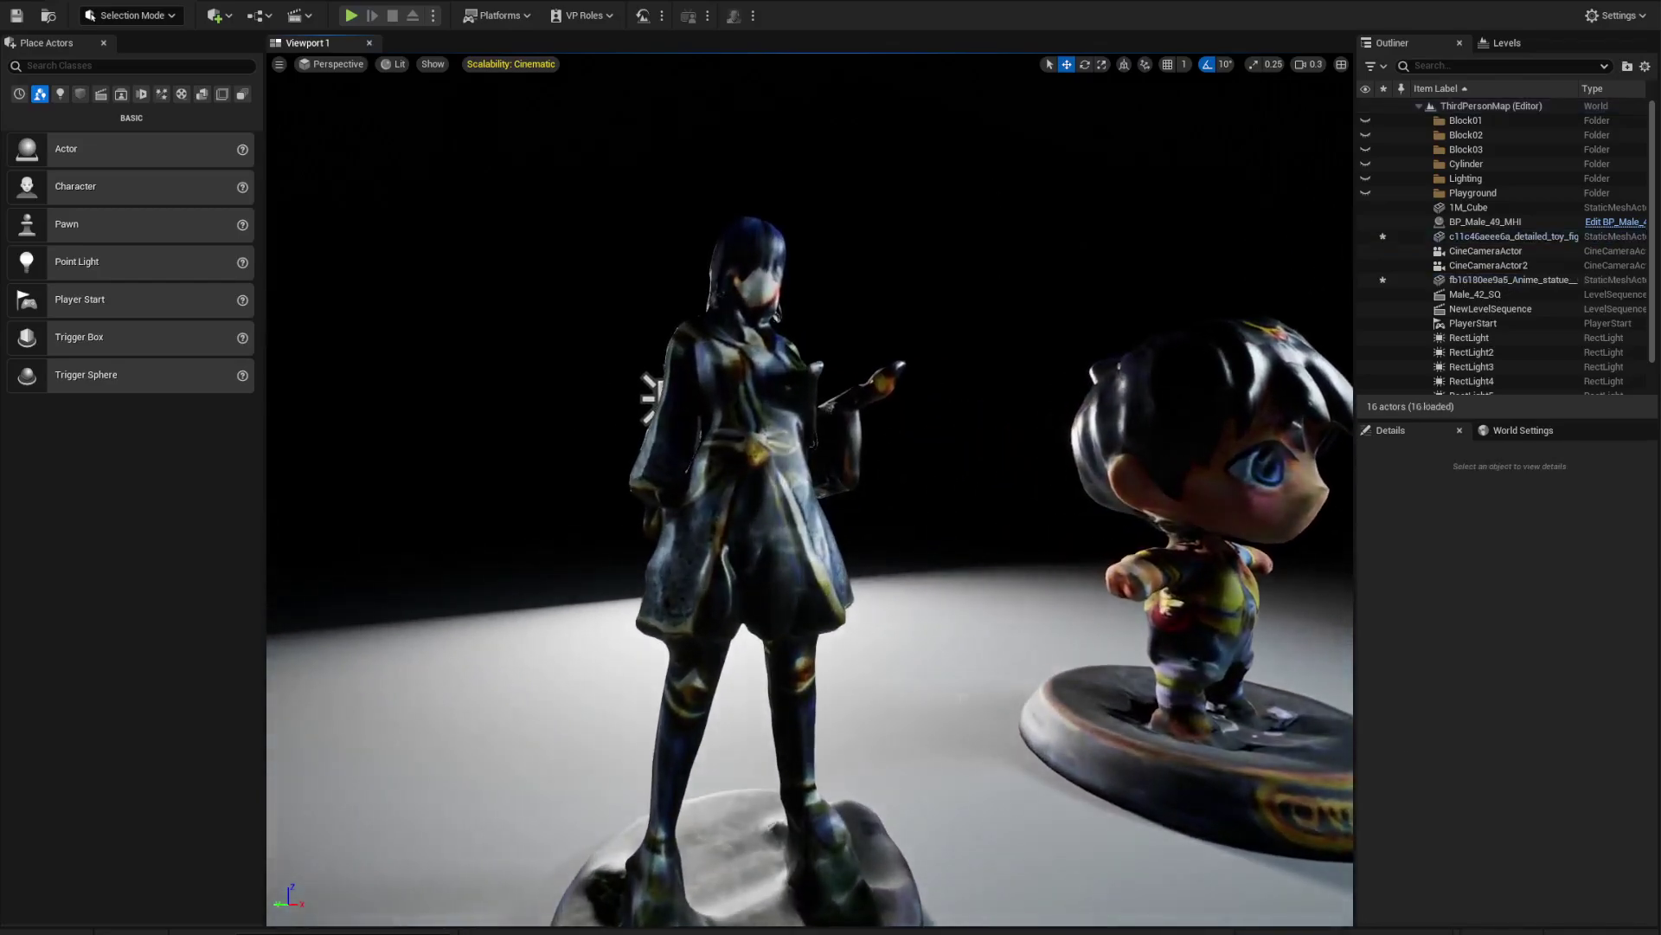
pyautogui.press('s')
pyautogui.press('d')
pyautogui.press('w')
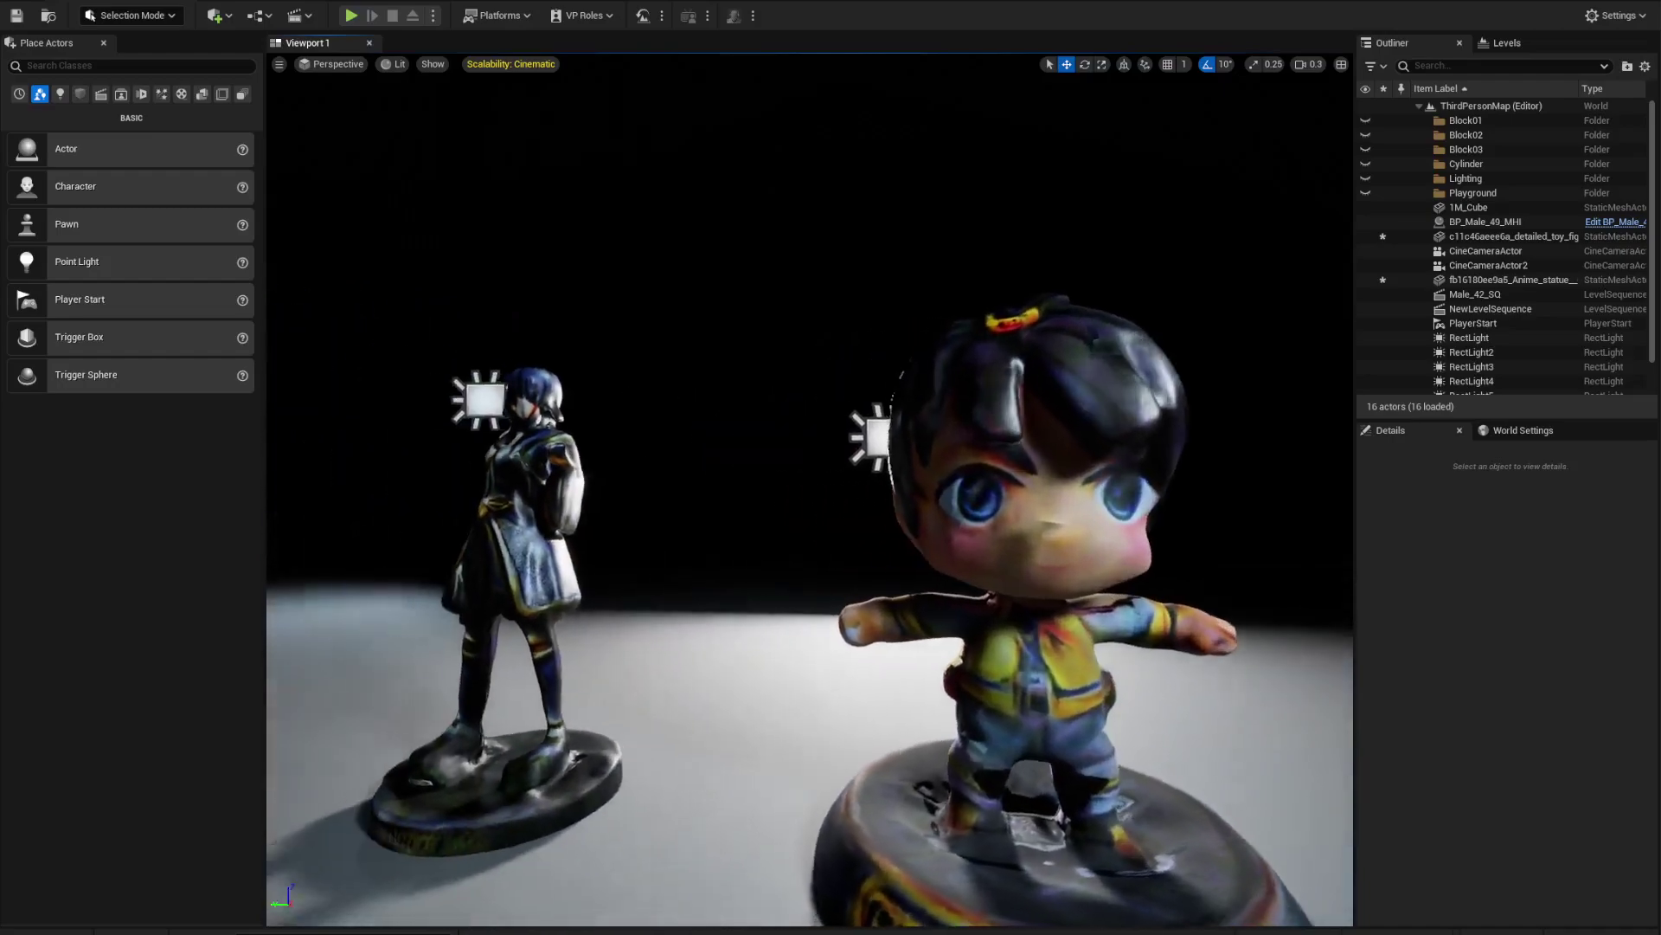
pyautogui.press('d')
pyautogui.scroll(2, 810, 490)
pyautogui.press('w')
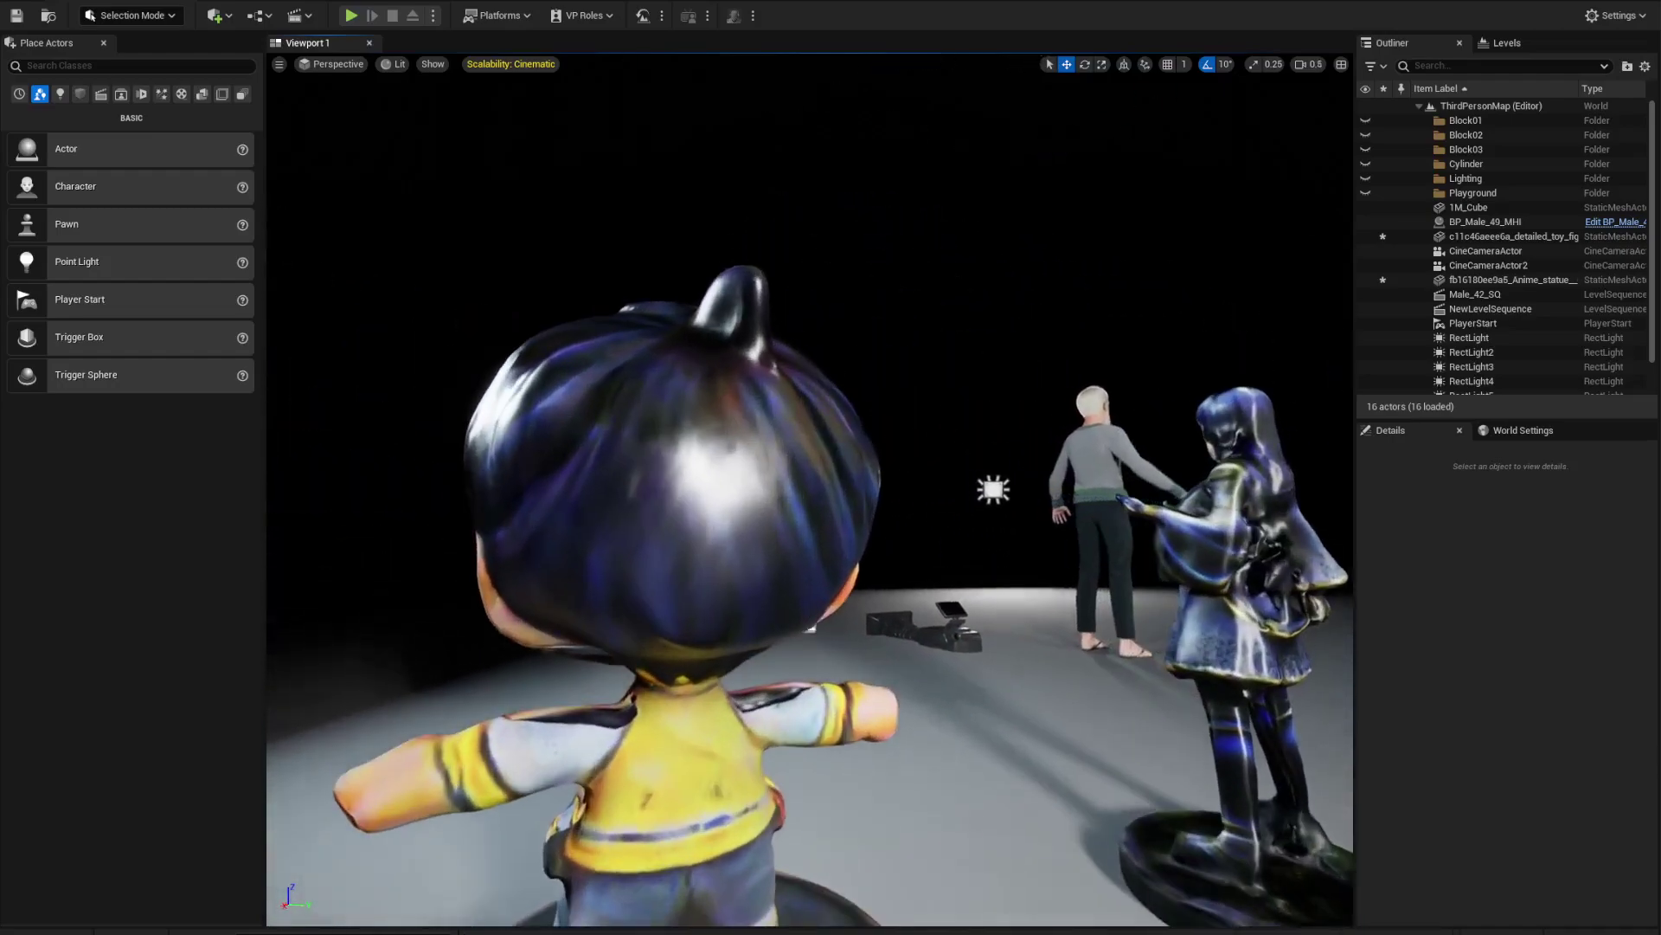
pyautogui.press('d')
pyautogui.press('a')
pyautogui.press('s')
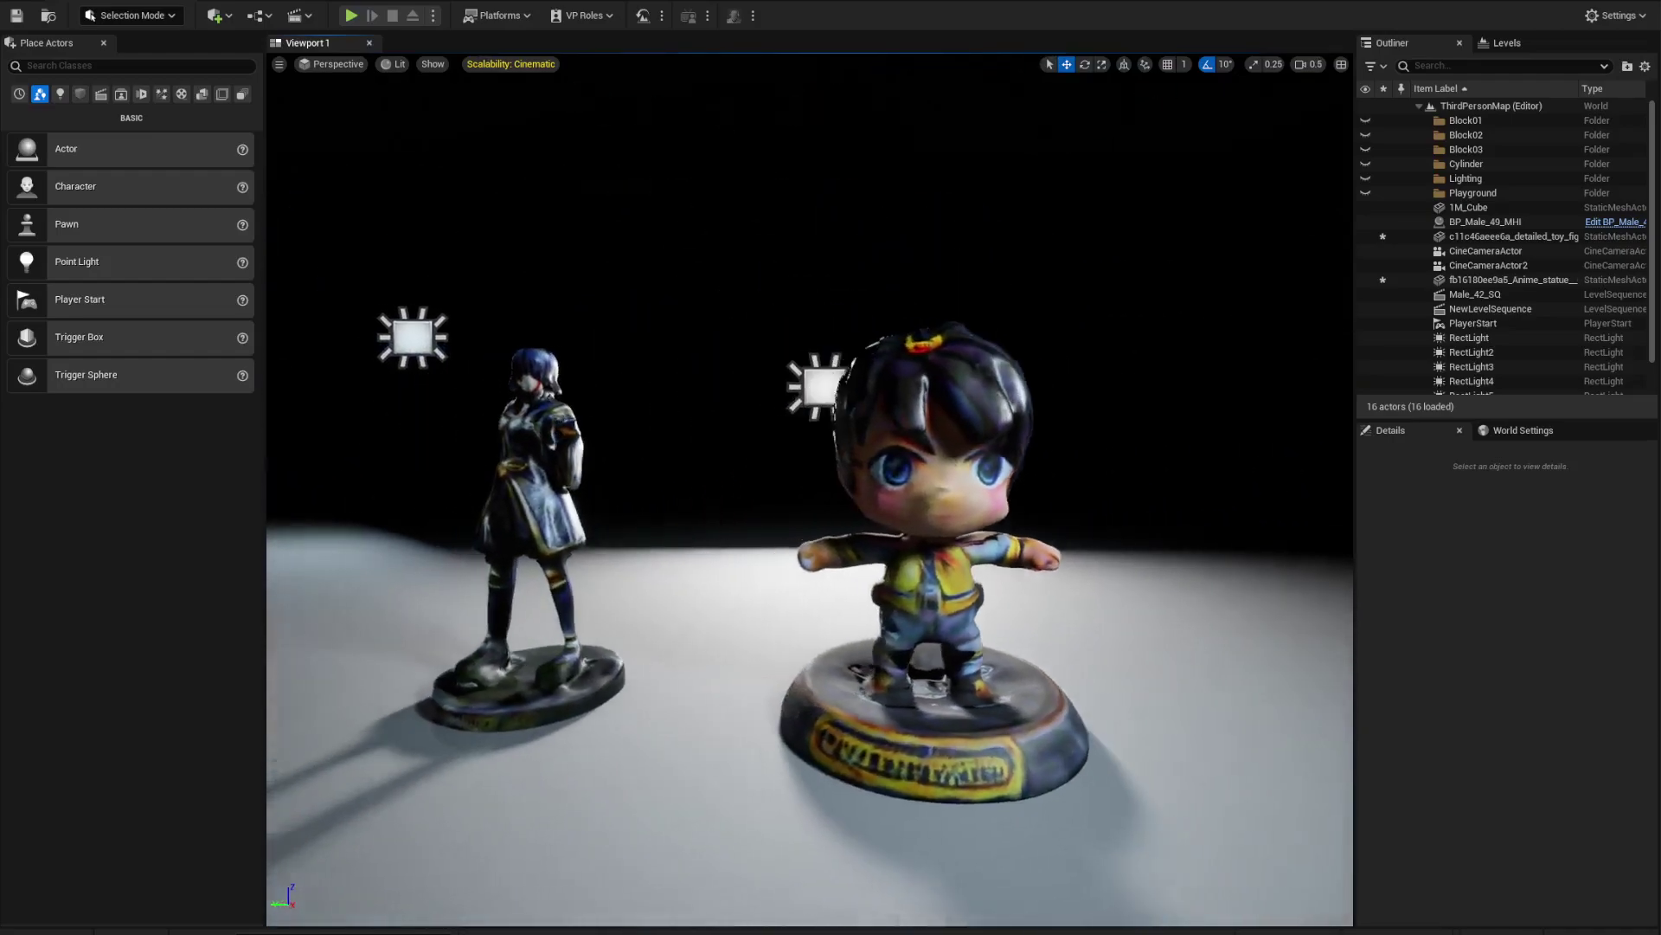
pyautogui.moveTo(937, 684); pyautogui.dragTo(937, 684, button='right')
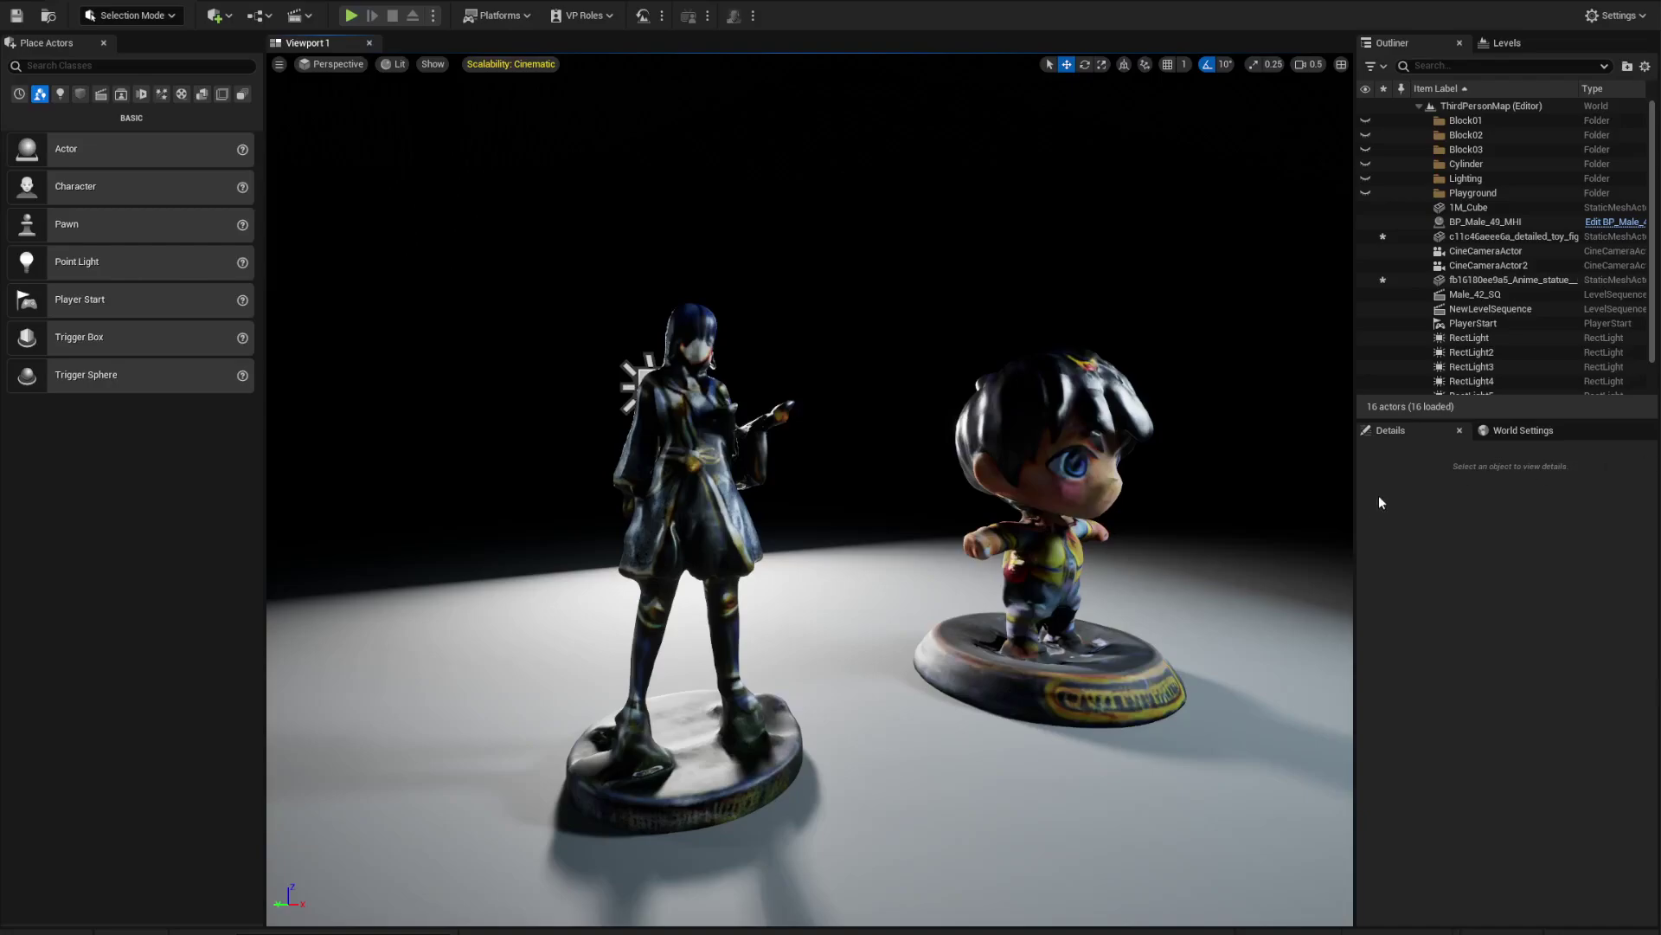
# Save all modified assets and level actors from the LumaModels folder's browser window, keeping every listed item selected.
pyautogui.moveTo(1660, 363); pyautogui.dragTo(822, 268)
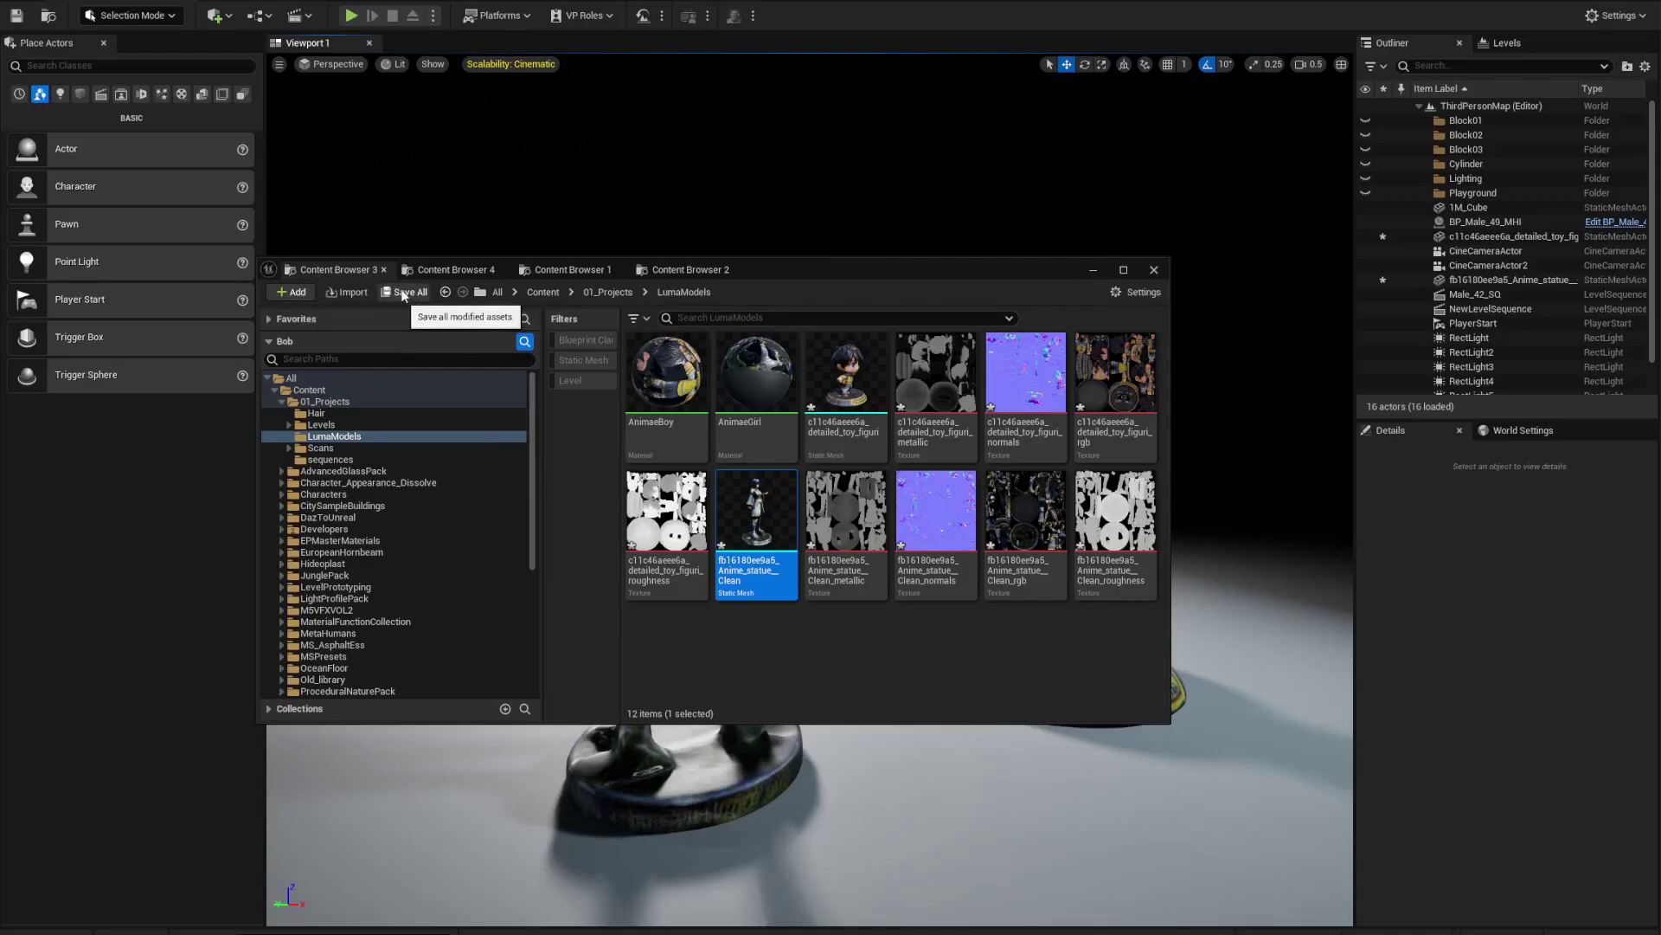
pyautogui.click(396, 293)
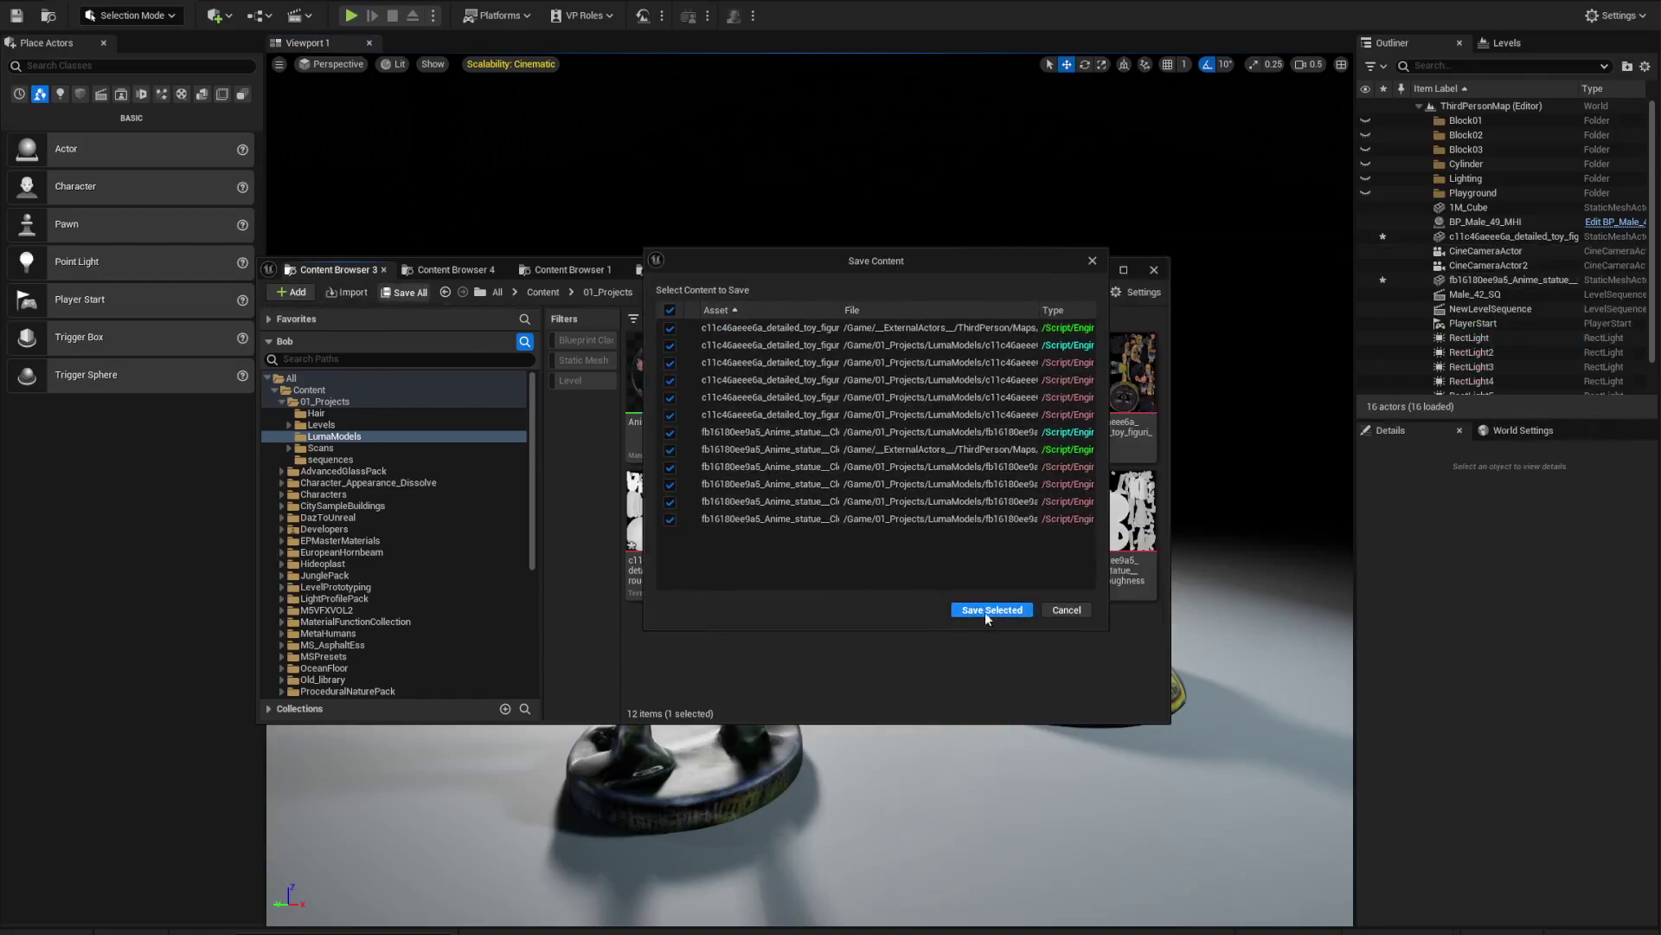
pyautogui.click(989, 610)
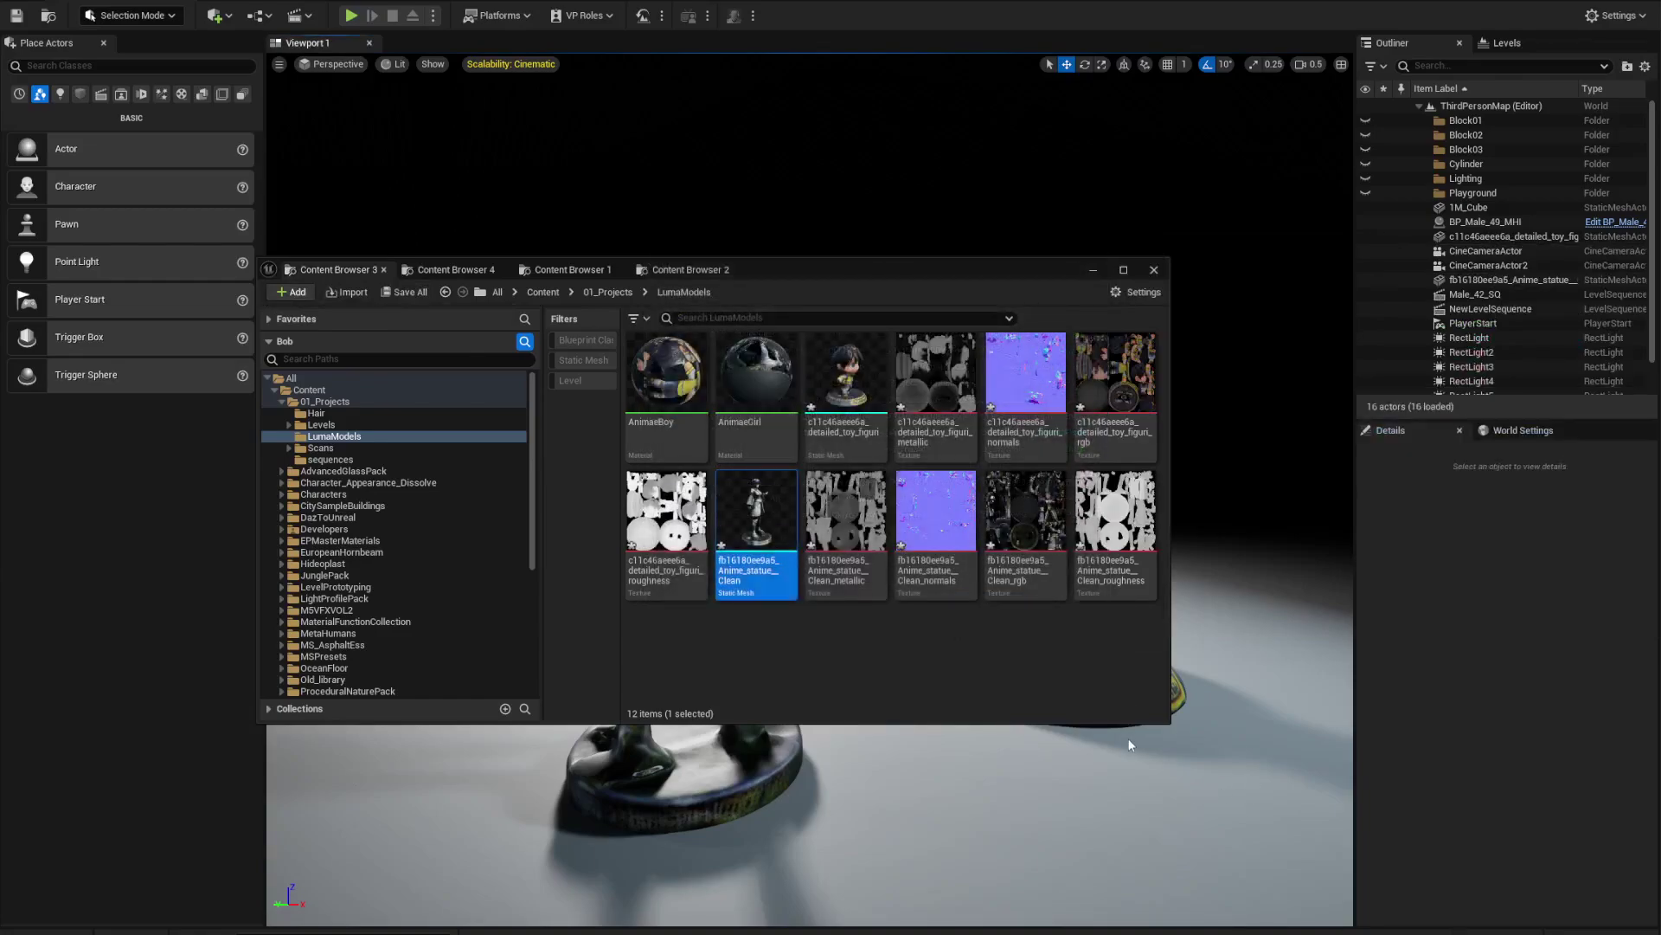
pyautogui.moveTo(803, 275); pyautogui.dragTo(1660, 442)
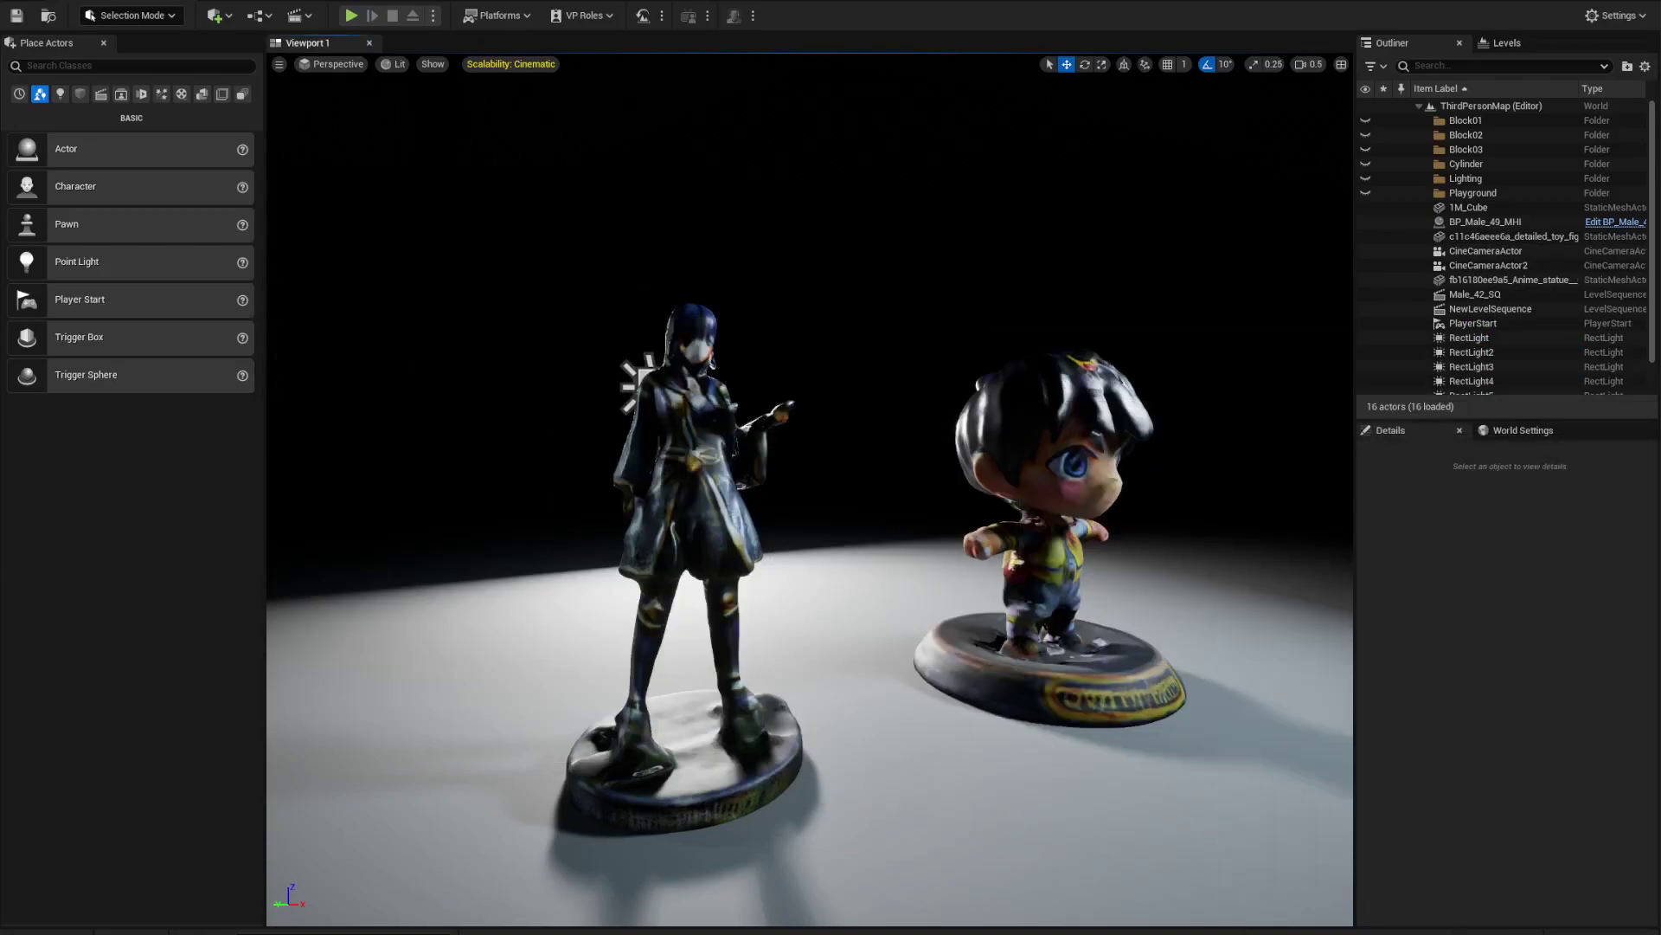
# Open the toy figurine's AnimaeBoy material, review its texture sample connections, and close the material editor.
pyautogui.moveTo(810, 489); pyautogui.dragTo(956, 492, button='right')
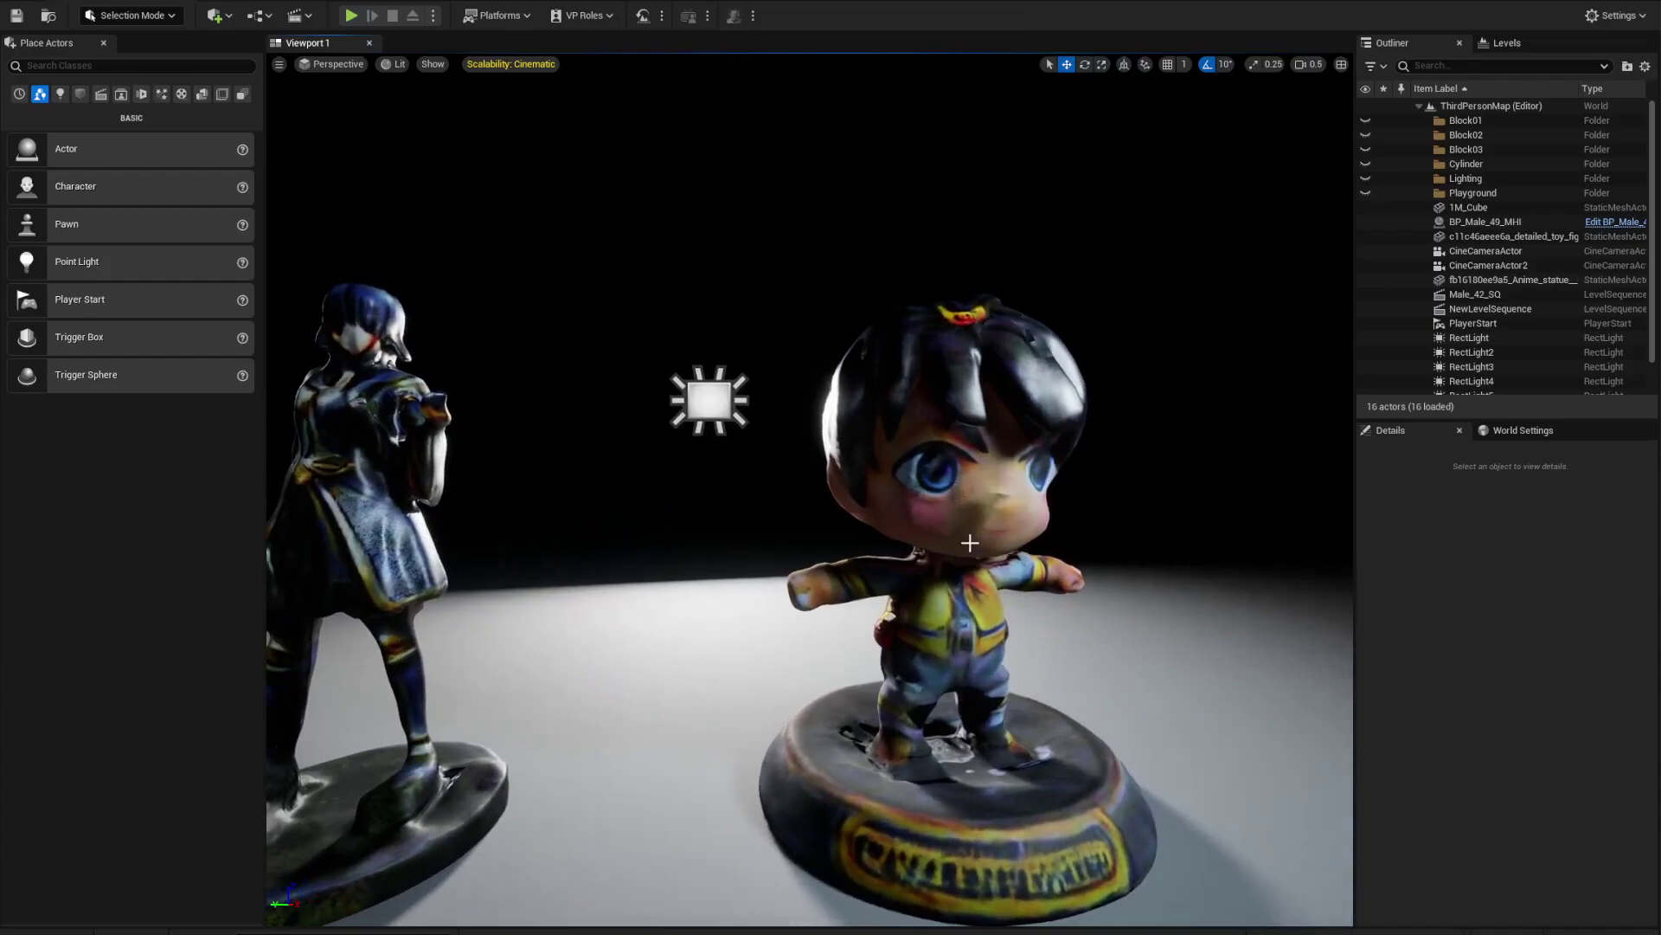
pyautogui.click(970, 543)
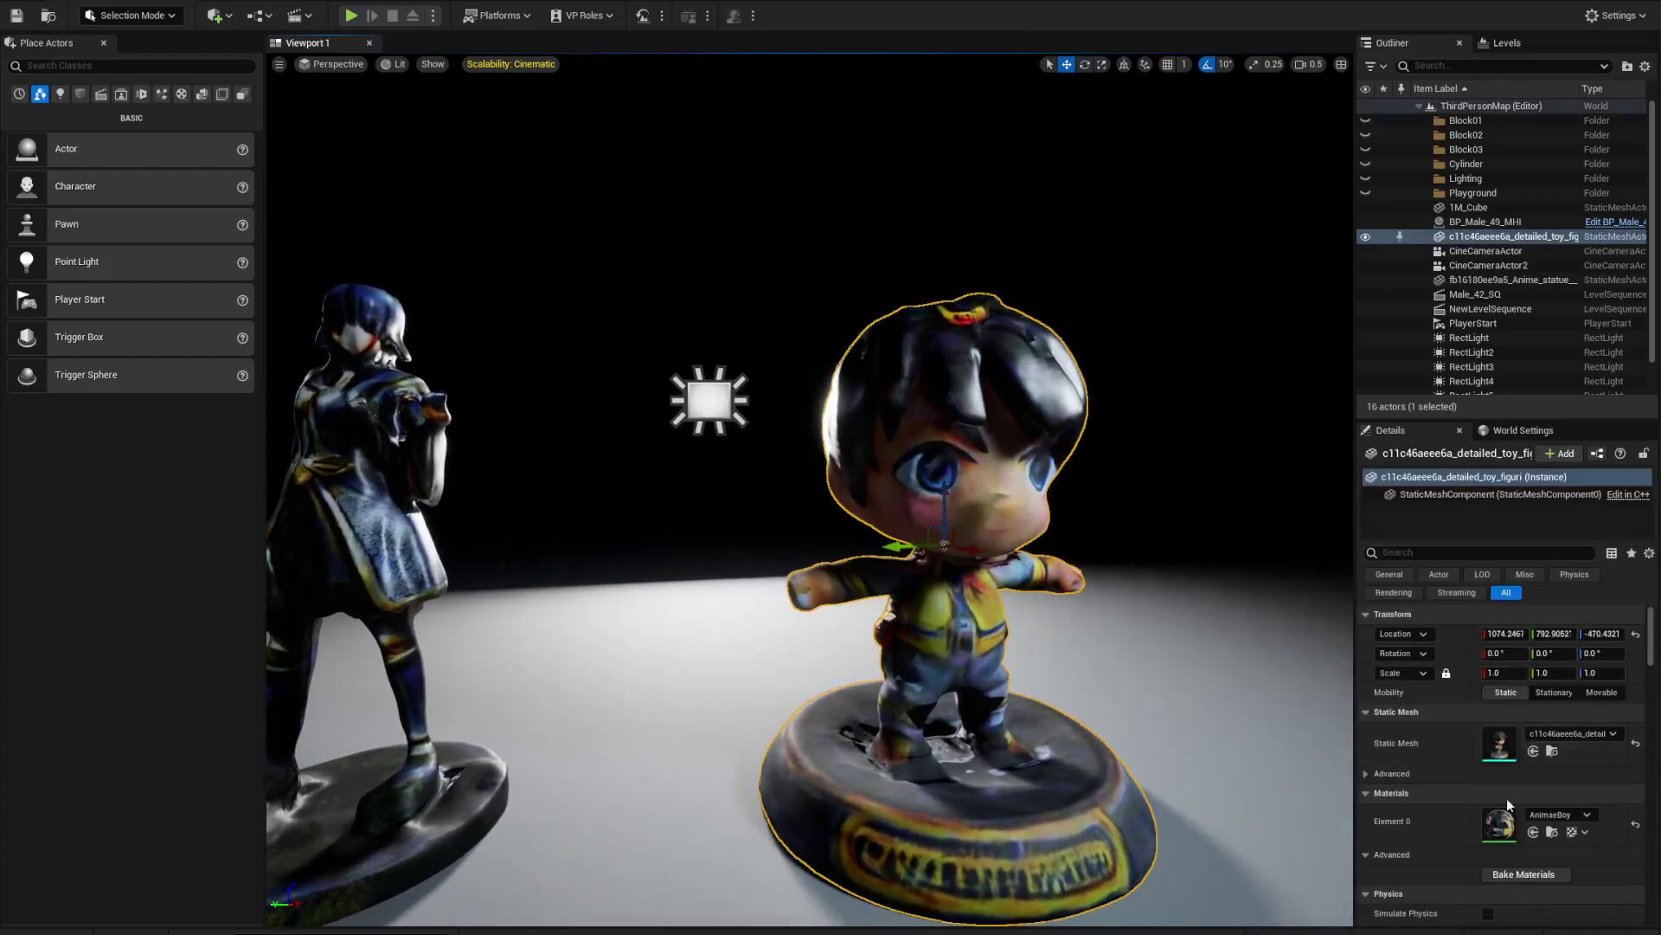
pyautogui.doubleClick(1500, 824)
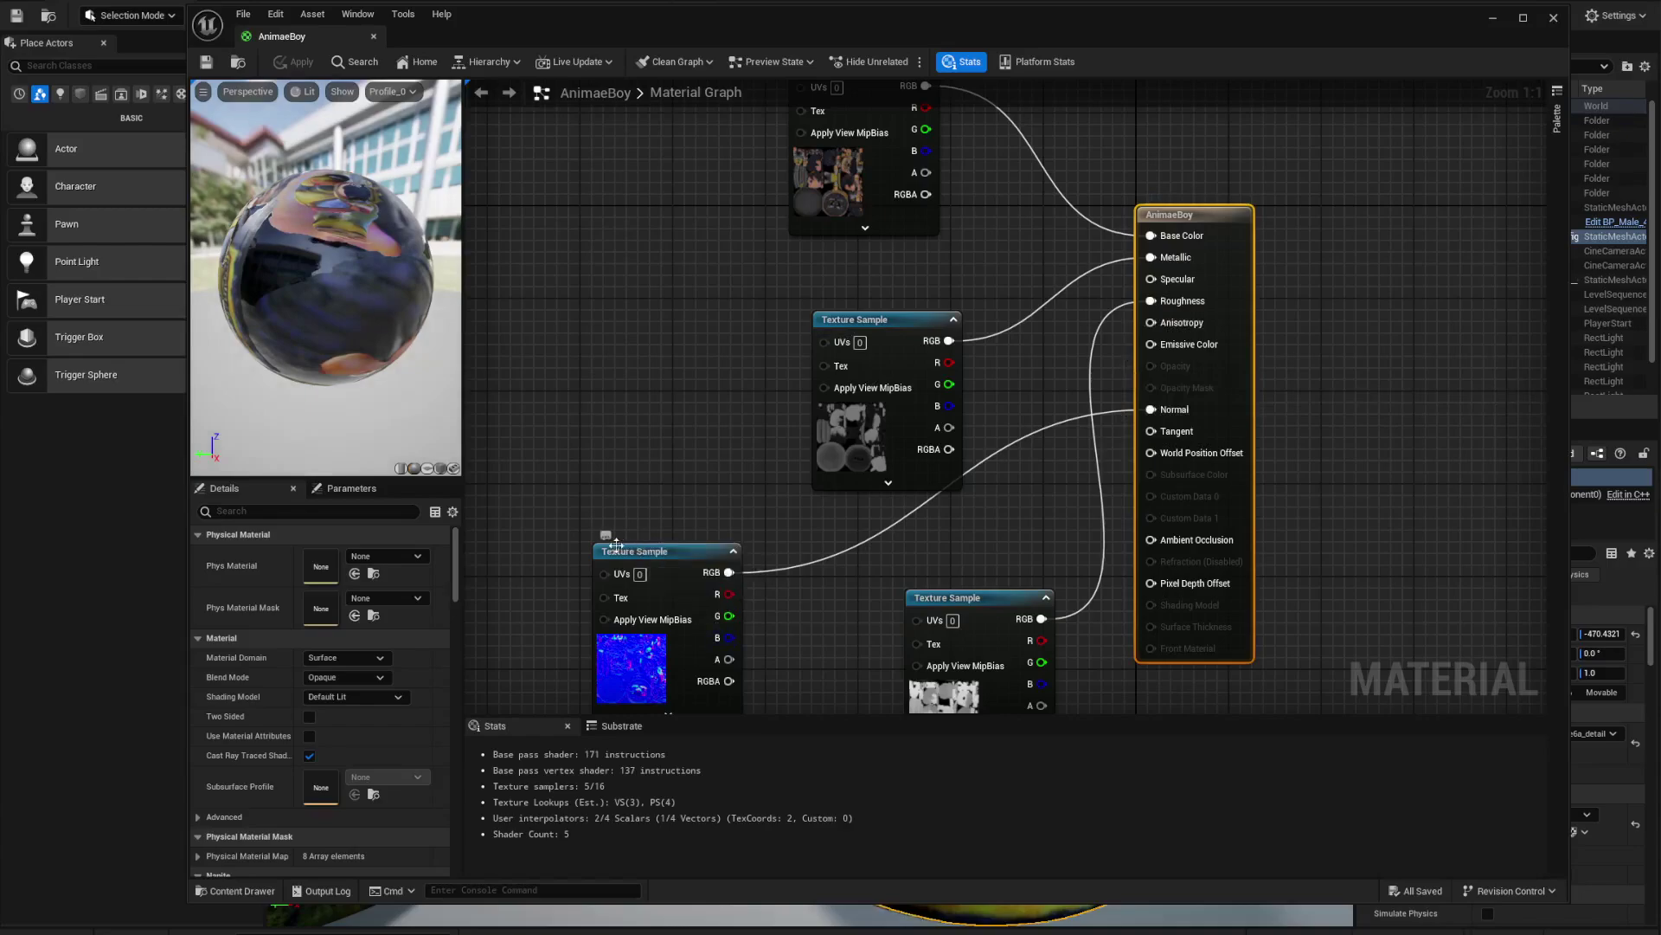
pyautogui.moveTo(675, 397); pyautogui.dragTo(720, 363, button='right')
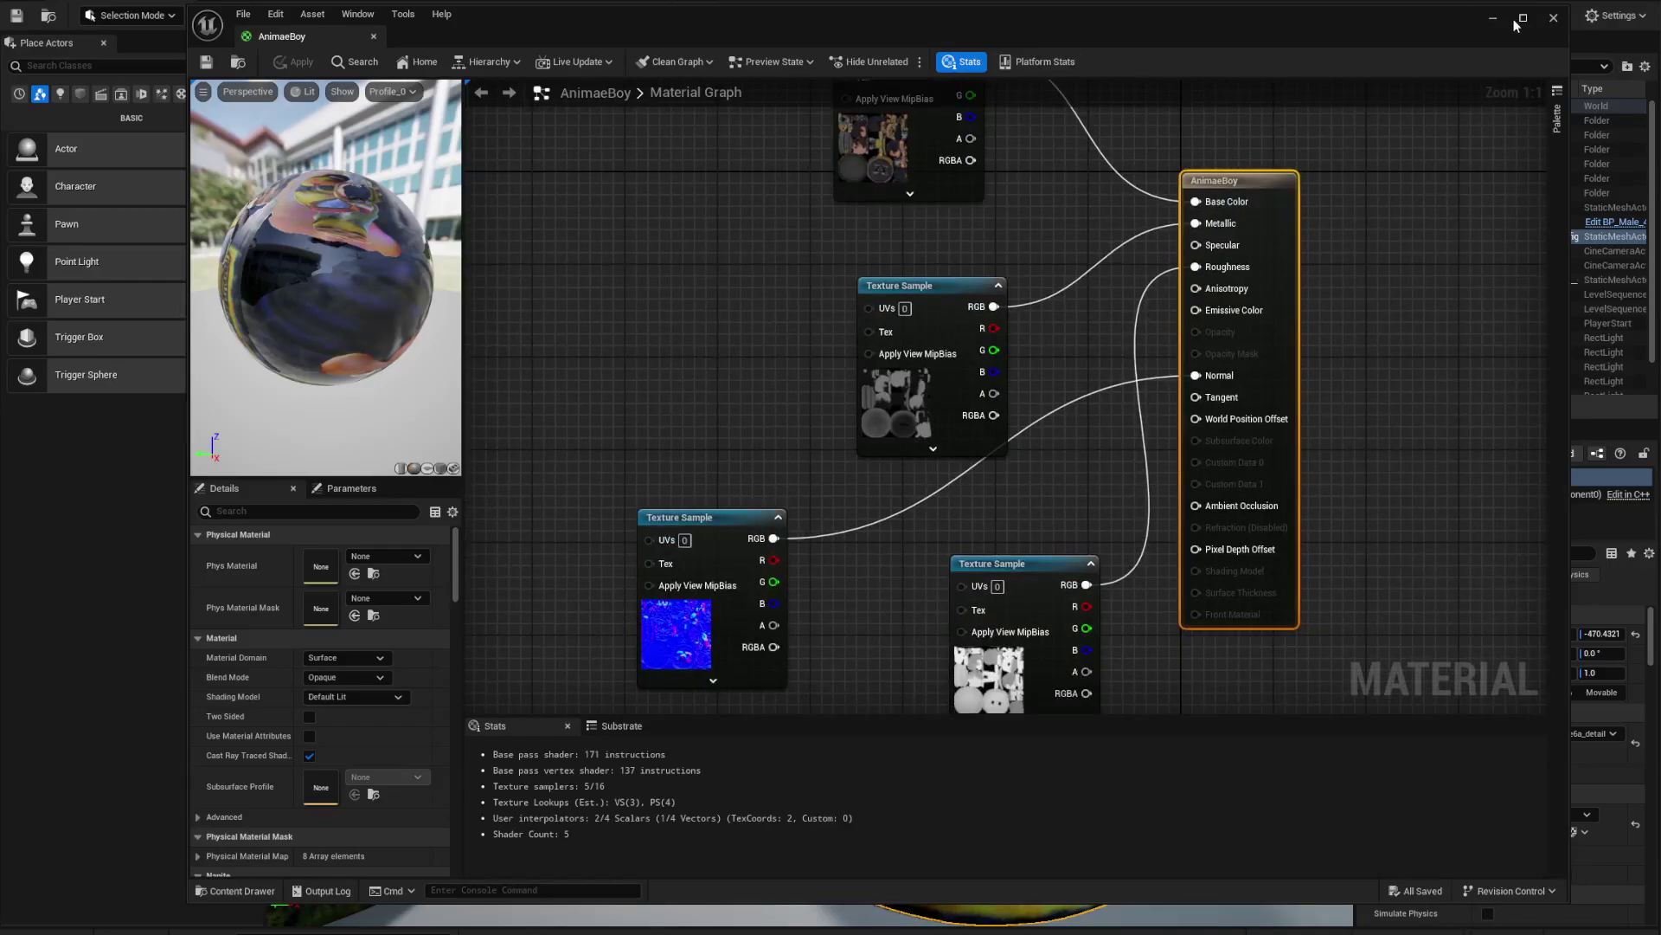
pyautogui.click(1554, 18)
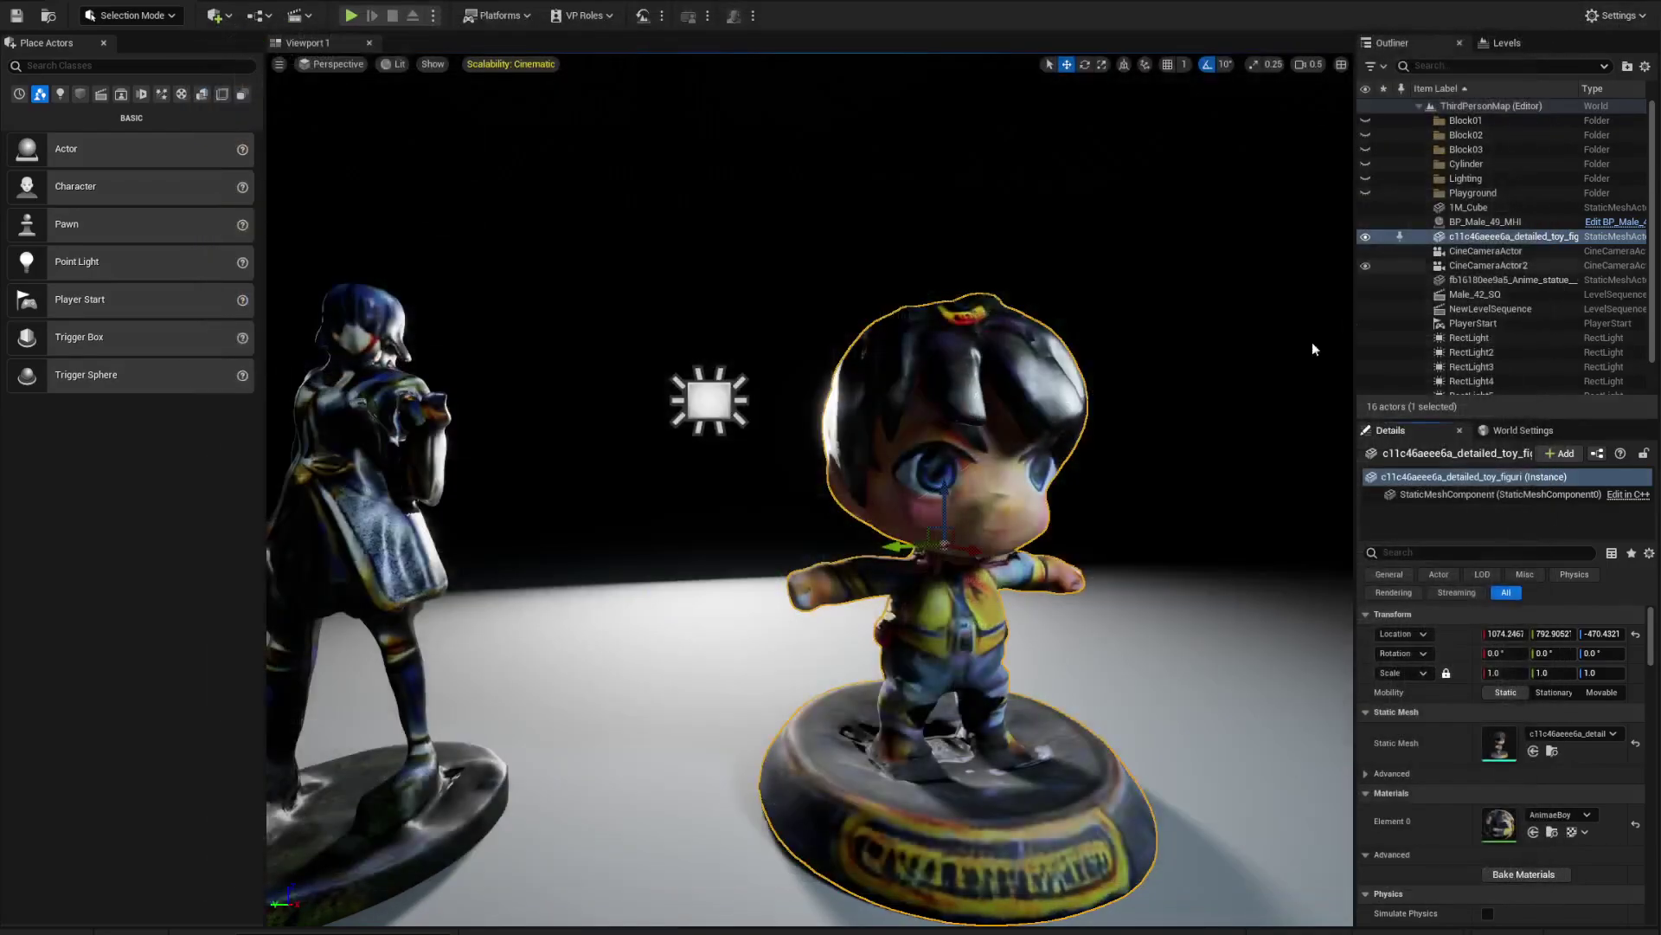
# Clear the selection and examine both figurines side by side on the stage.
pyautogui.scroll(-5, 948, 419)
pyautogui.click(925, 362)
pyautogui.press('a')
pyautogui.press('w')
pyautogui.moveTo(846, 527); pyautogui.dragTo(863, 511, button='right')
pyautogui.press('d')
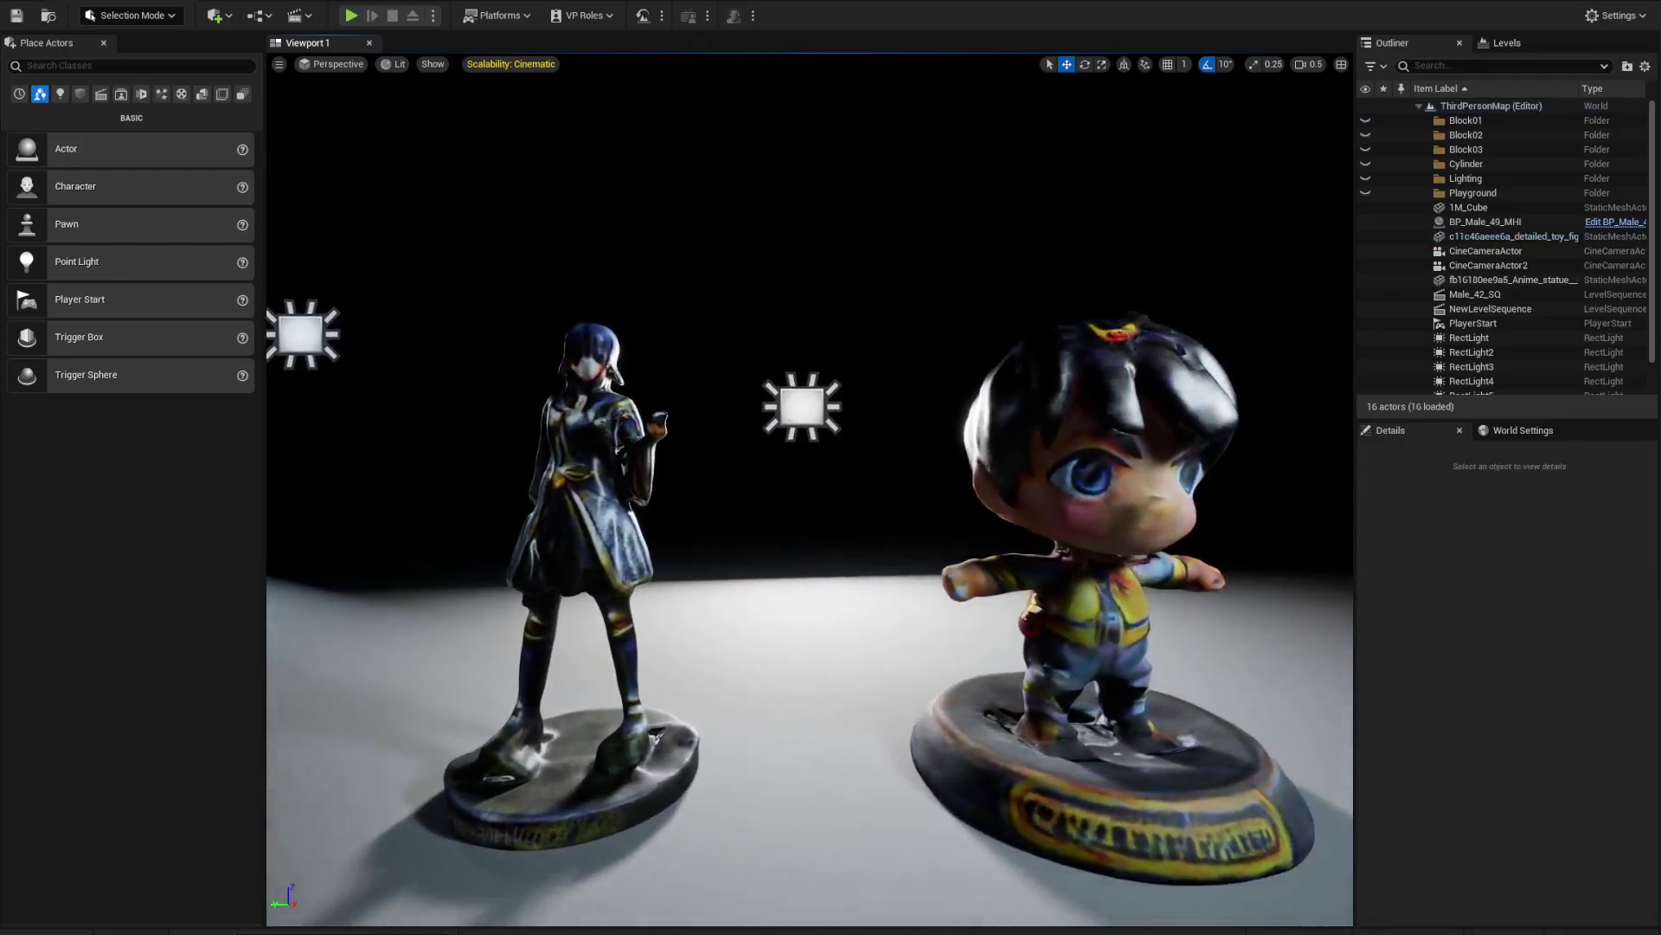